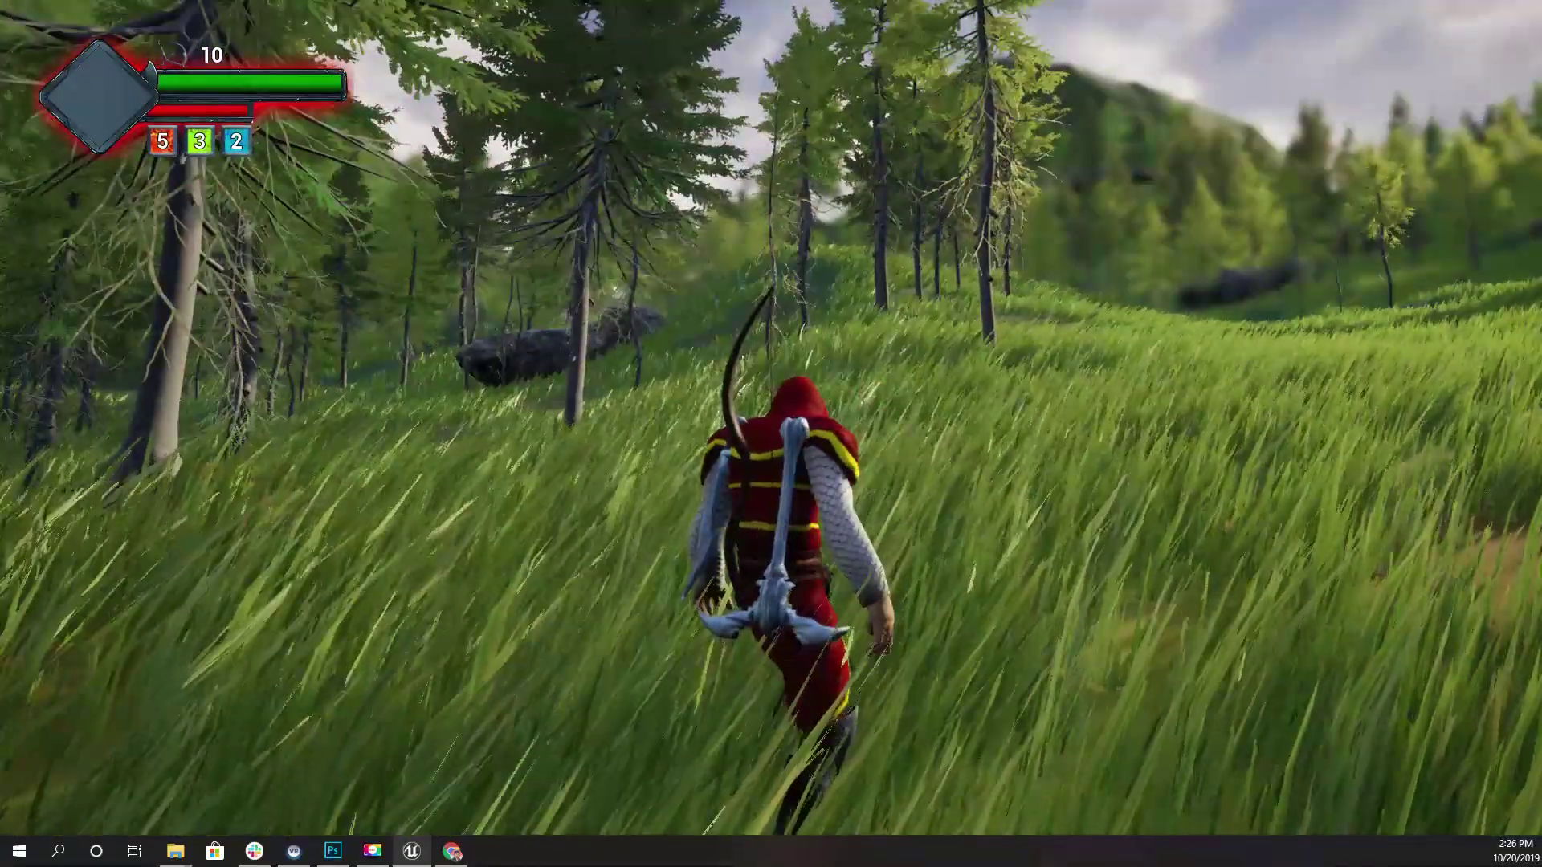
Walk the character around the meadow in the running game to preview the grass from several directions.
{"action": "key", "text": "w"}
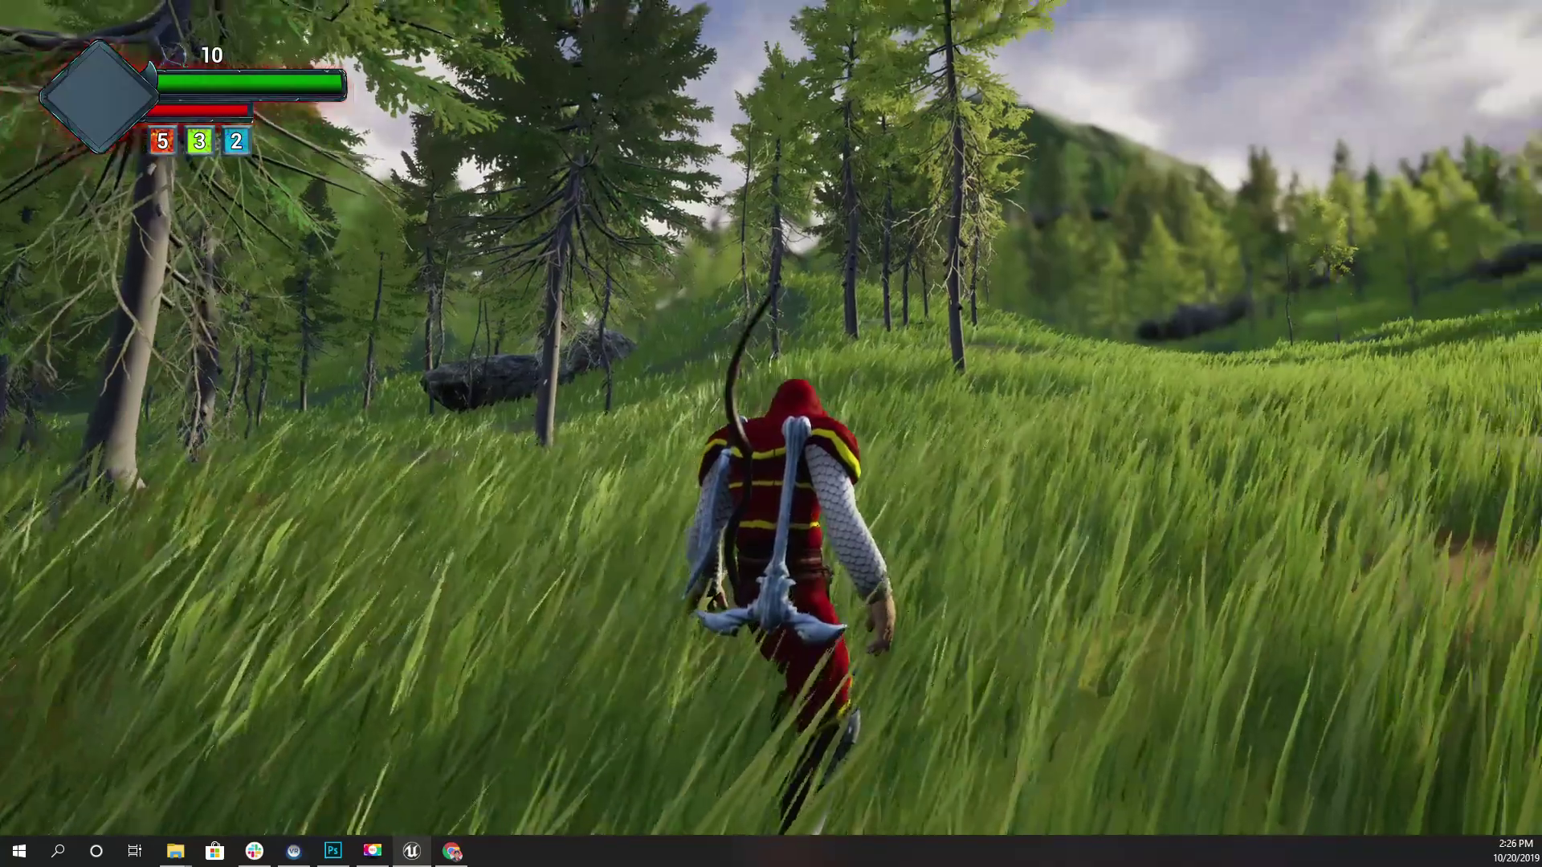
{"action": "key", "text": "w"}
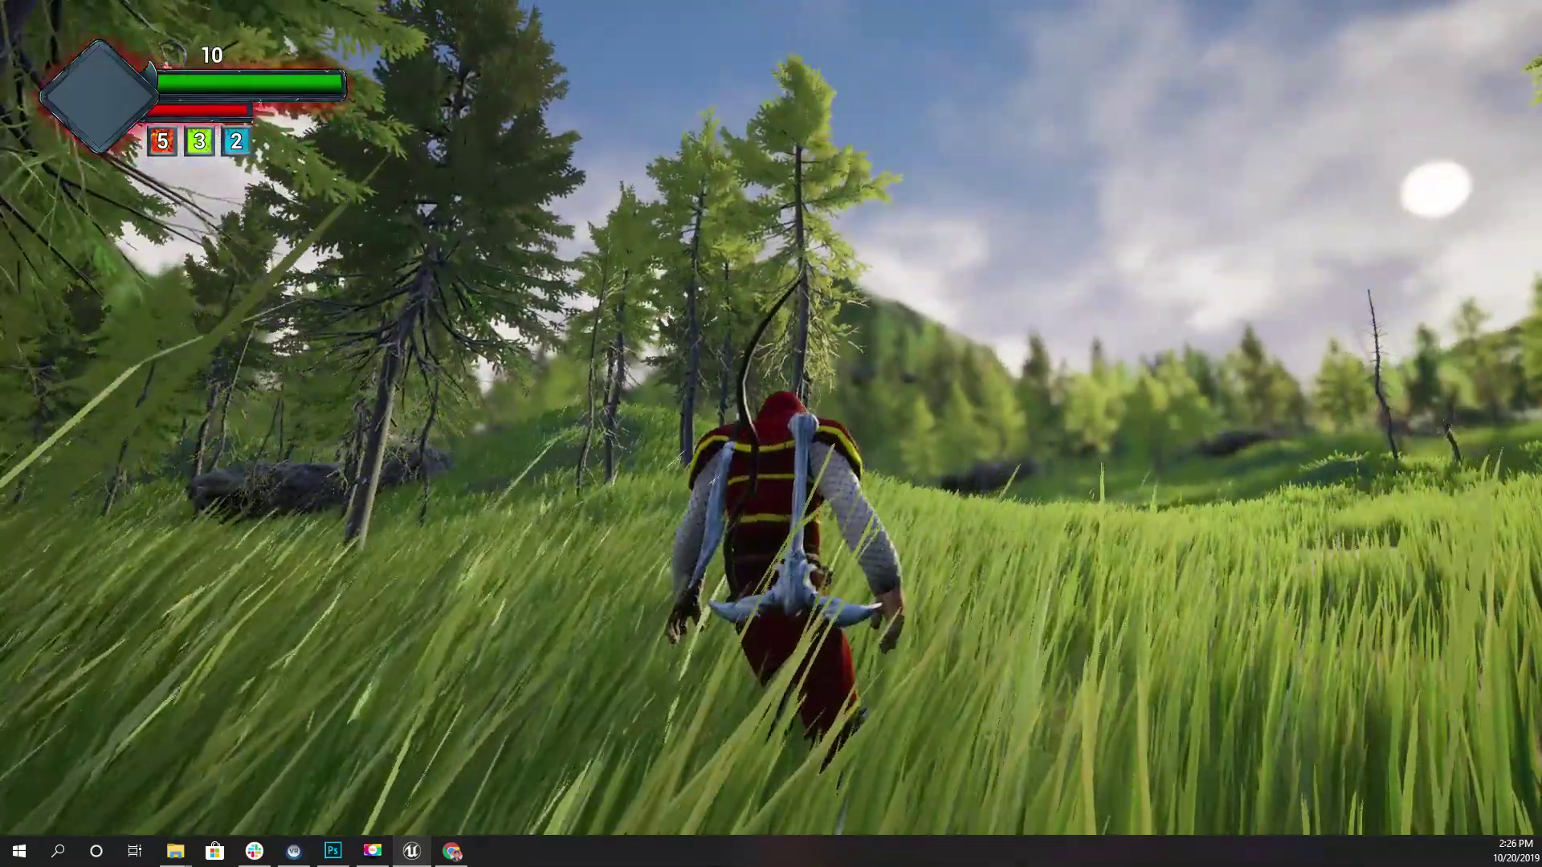
{"action": "key", "text": "w"}
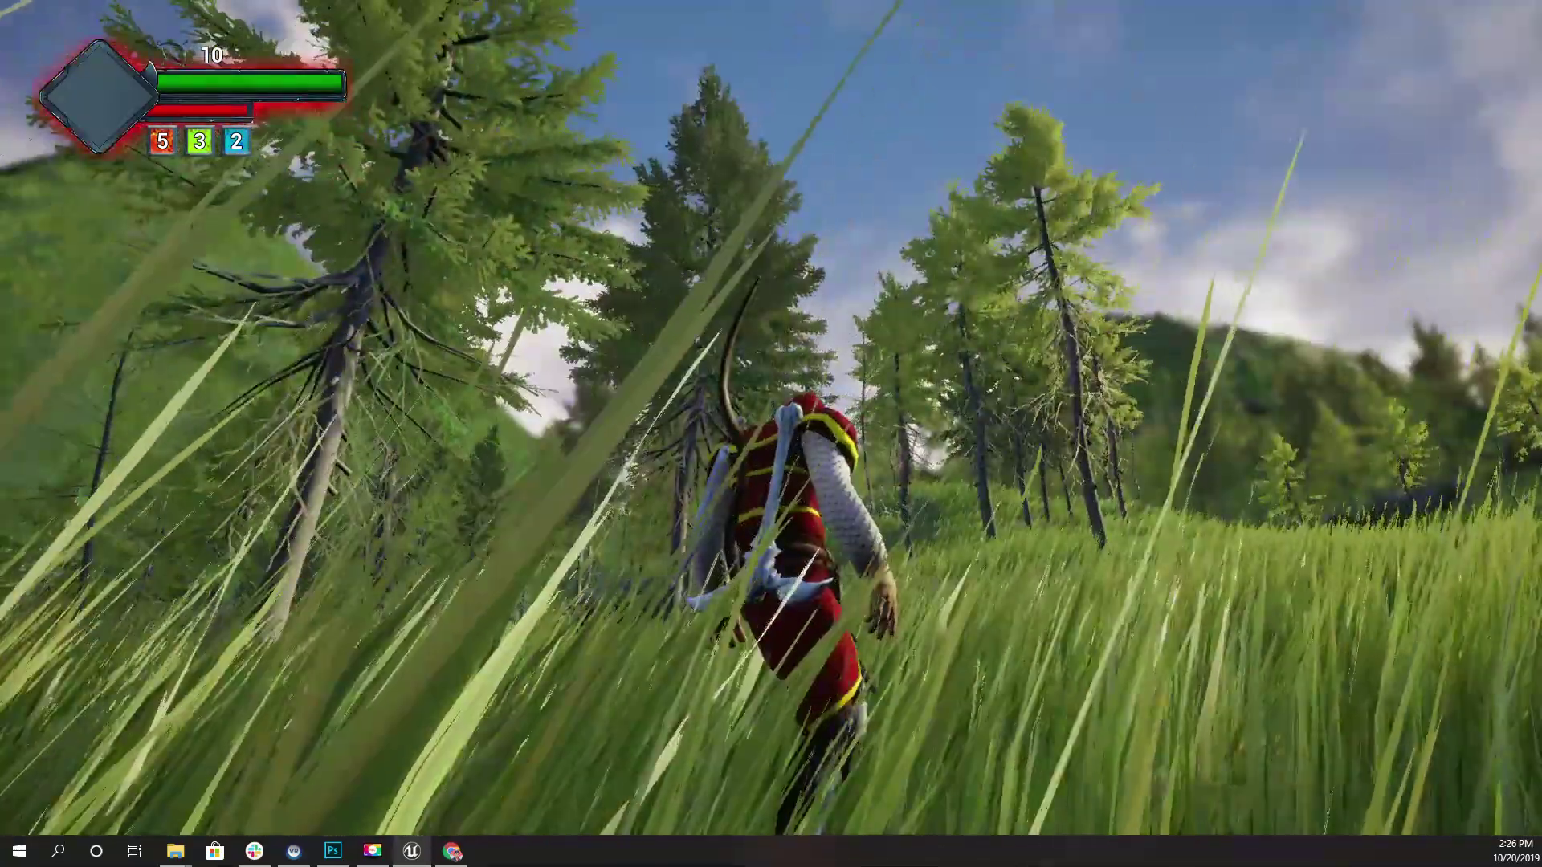
{"action": "key", "text": "w"}
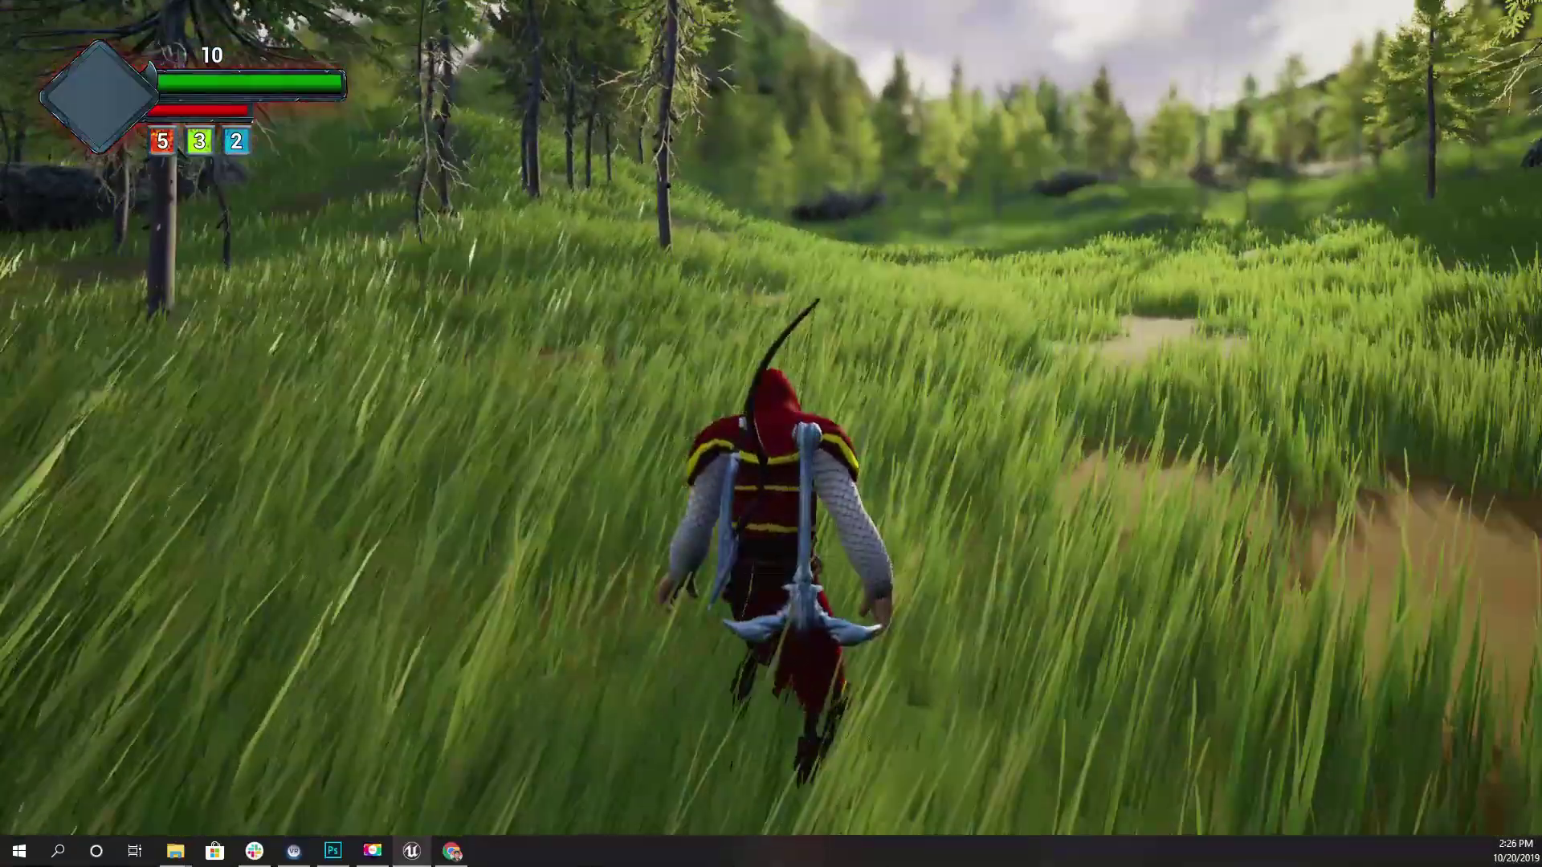
{"action": "key", "text": "w"}
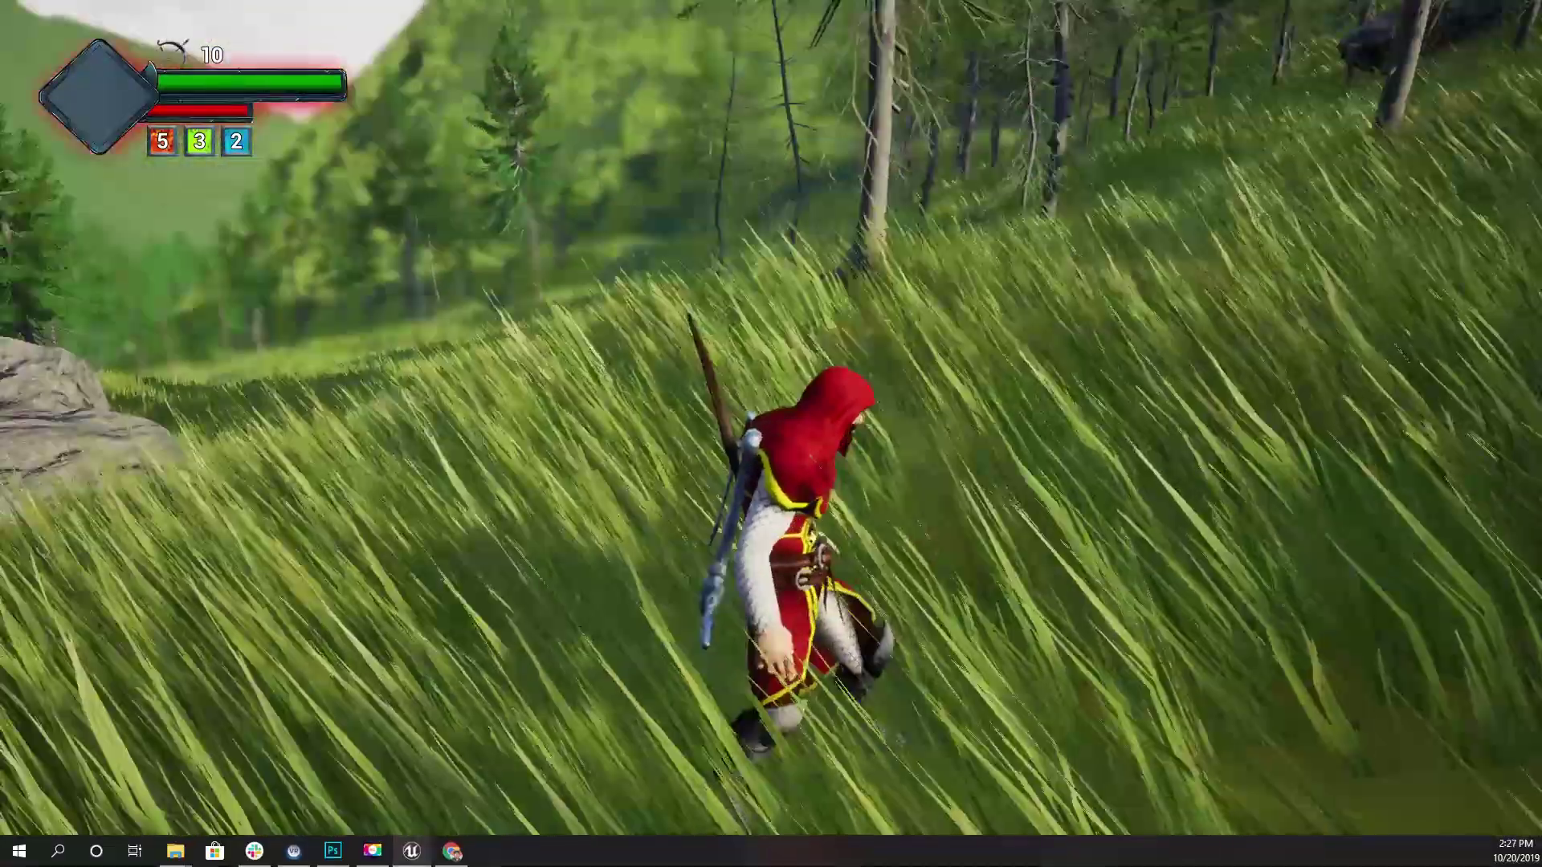
{"action": "key", "text": "s"}
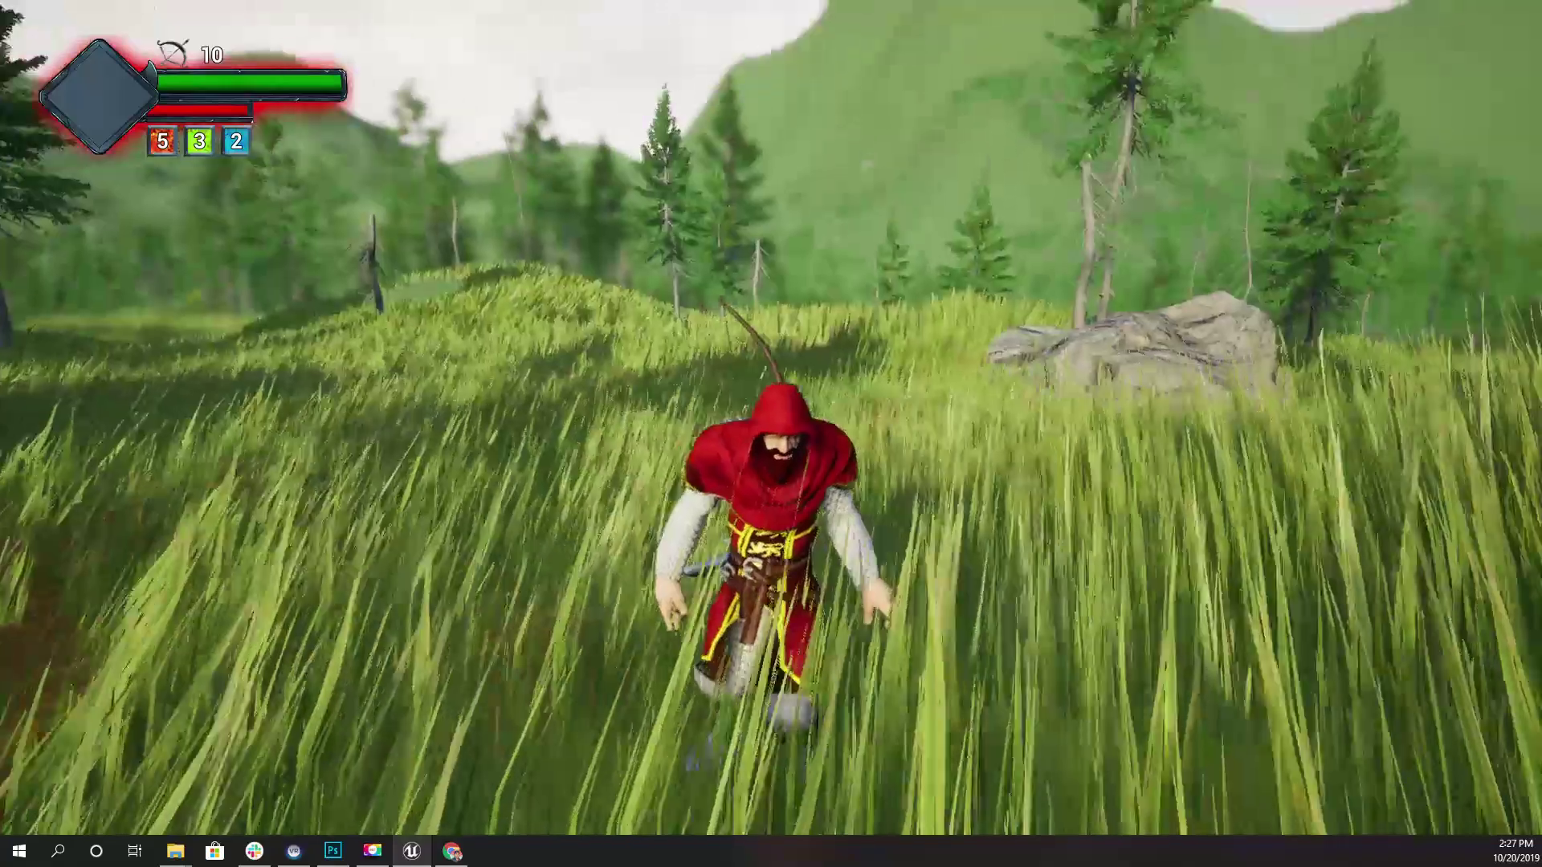
{"action": "key", "text": "d"}
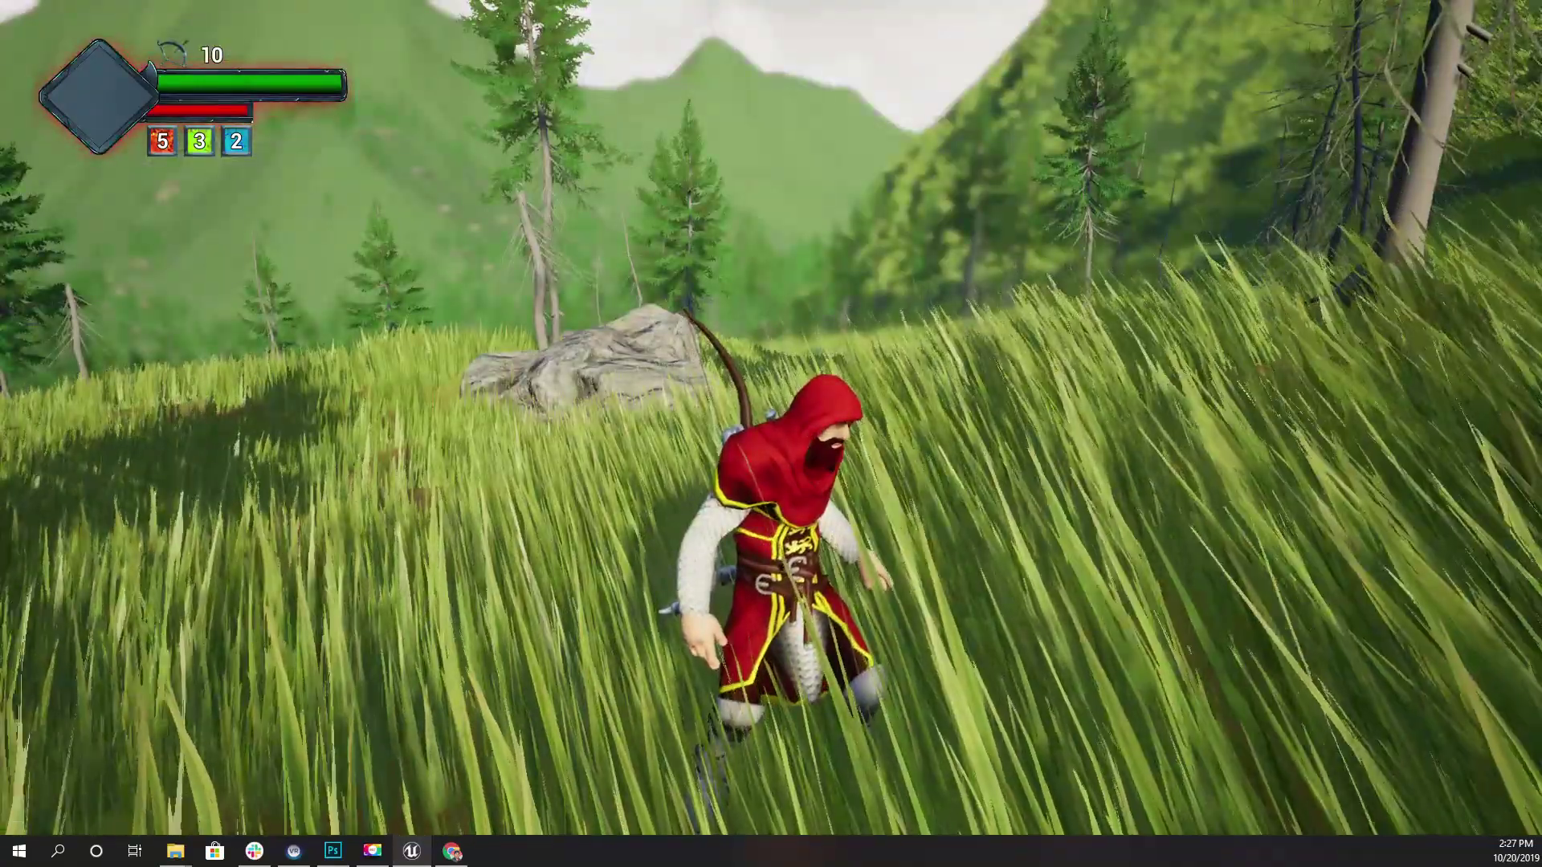
{"action": "key", "text": "Escape"}
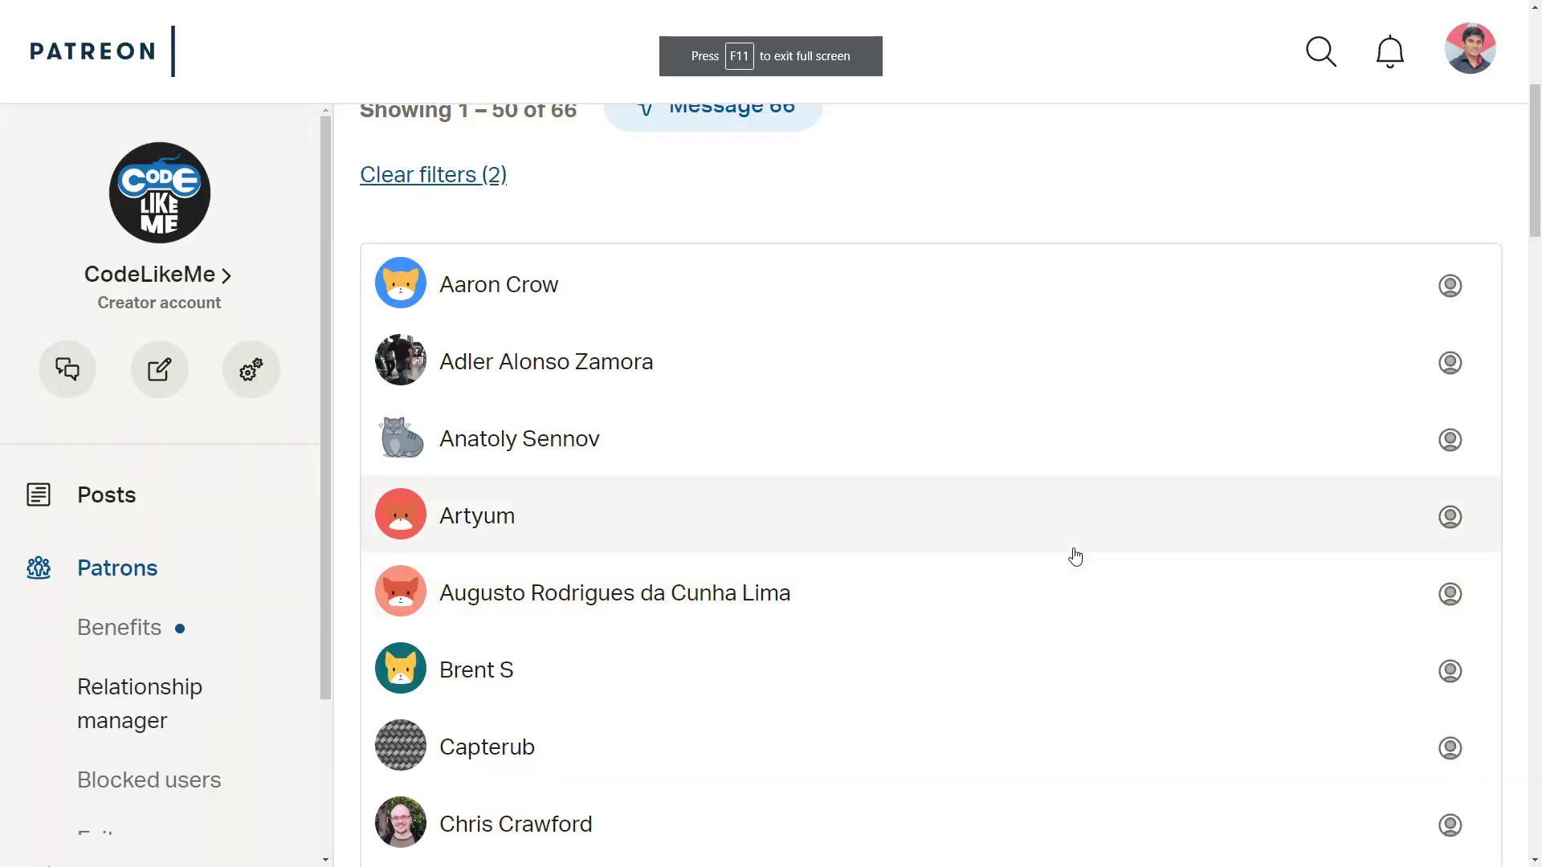
Browse the Patreon list of paid active patrons through to its second page.
{"action": "scroll", "coordinate": [905, 554], "scroll_direction": "down", "scroll_amount": 4}
{"action": "scroll", "coordinate": [899, 557], "scroll_direction": "down", "scroll_amount": 14}
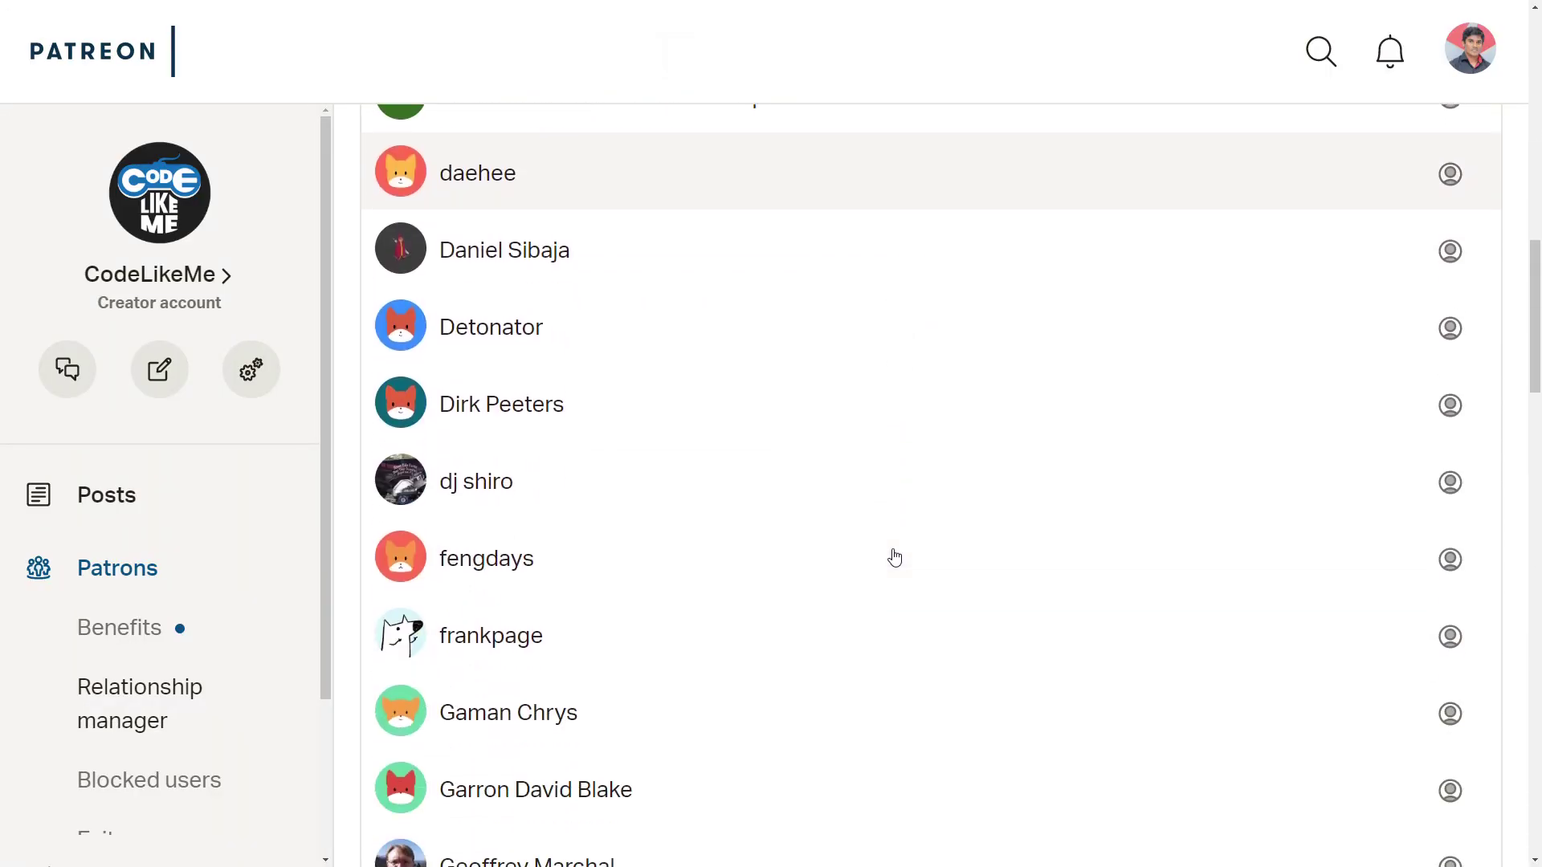
{"action": "scroll", "coordinate": [894, 562], "scroll_direction": "down", "scroll_amount": 20}
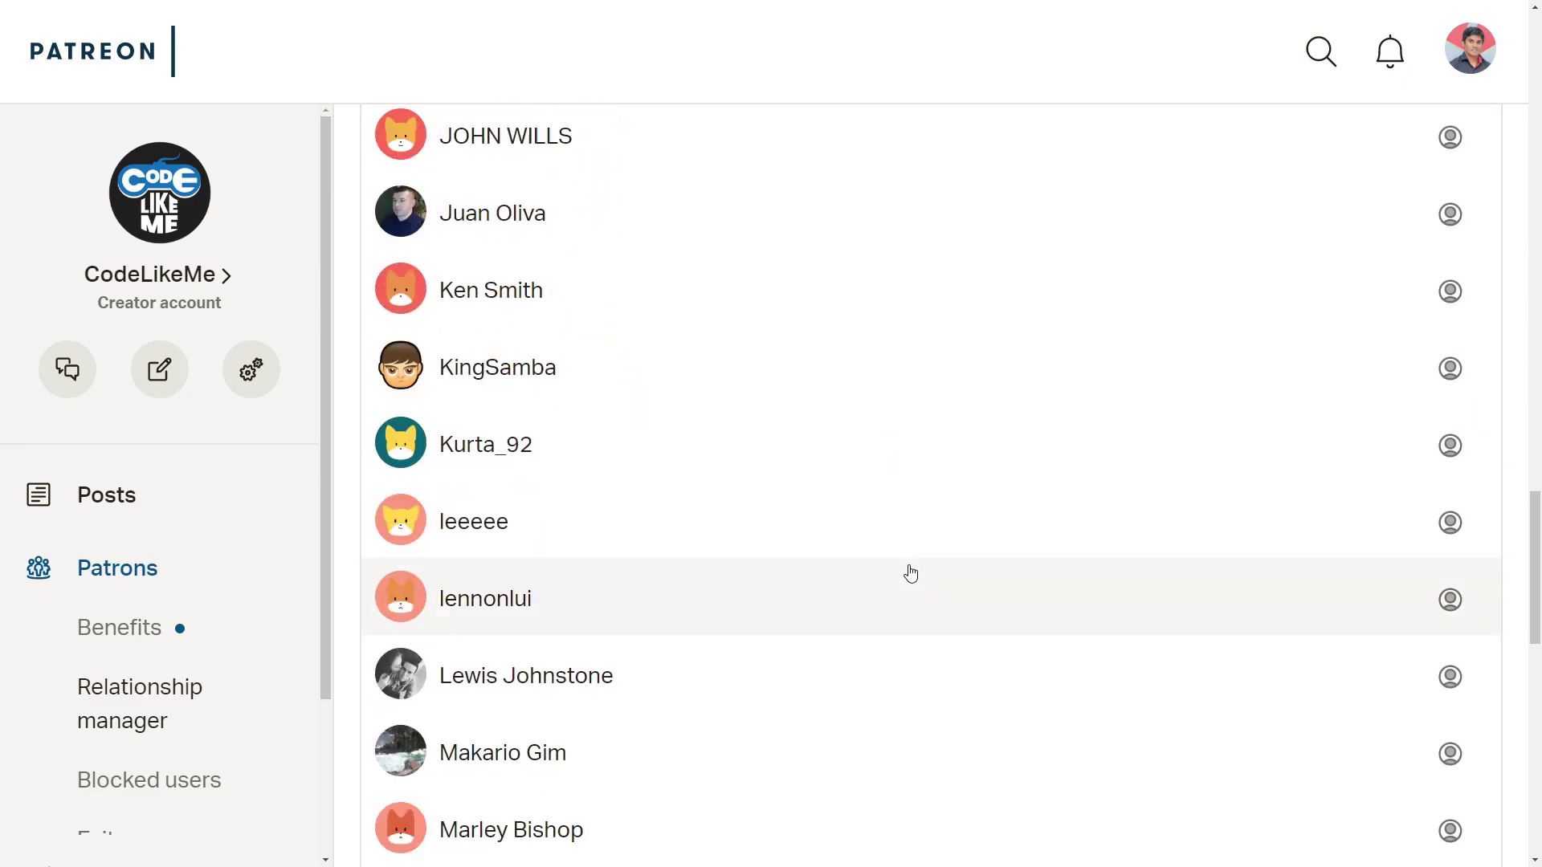
{"action": "left_click", "coordinate": [944, 759]}
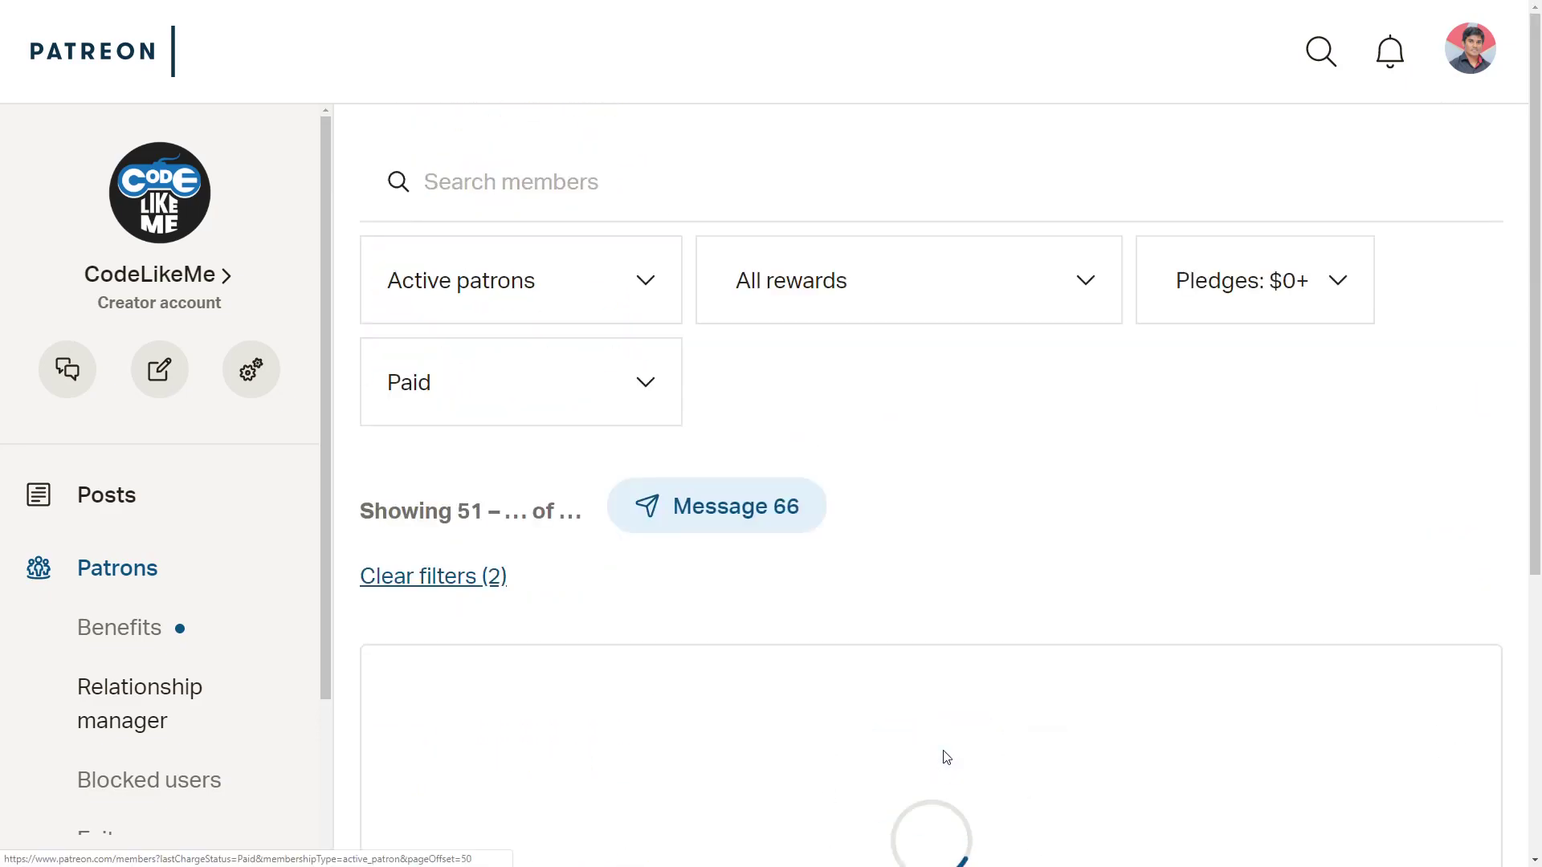
{"action": "scroll", "coordinate": [906, 580], "scroll_direction": "down", "scroll_amount": 15}
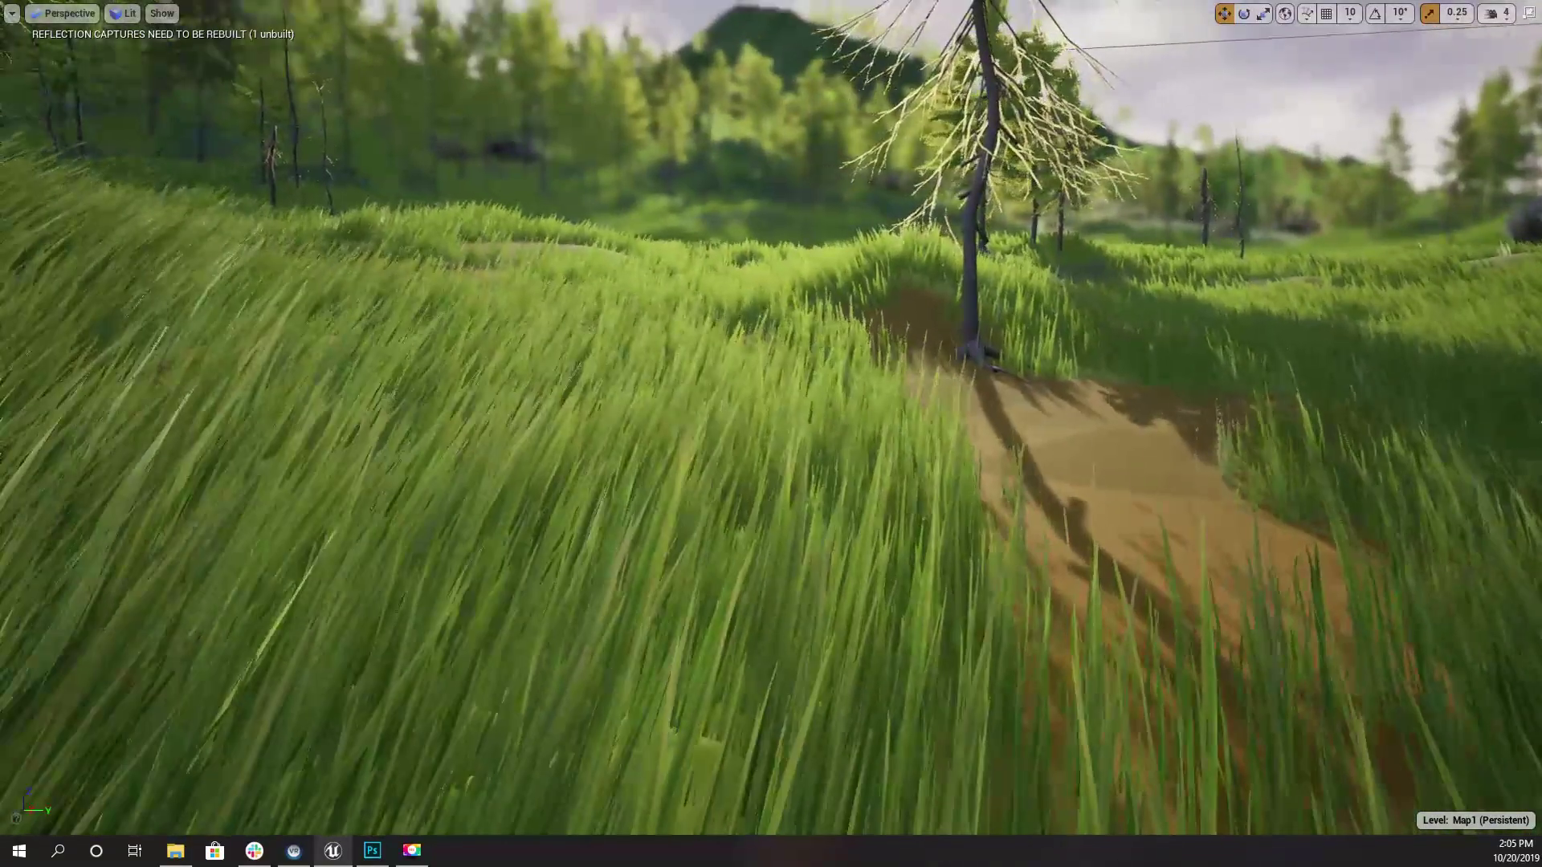
Open the M_Grass_CelShaded material from the Unreal editor and place the Grass Color node beneath the Texture Sample node.
{"action": "key", "text": "F11"}
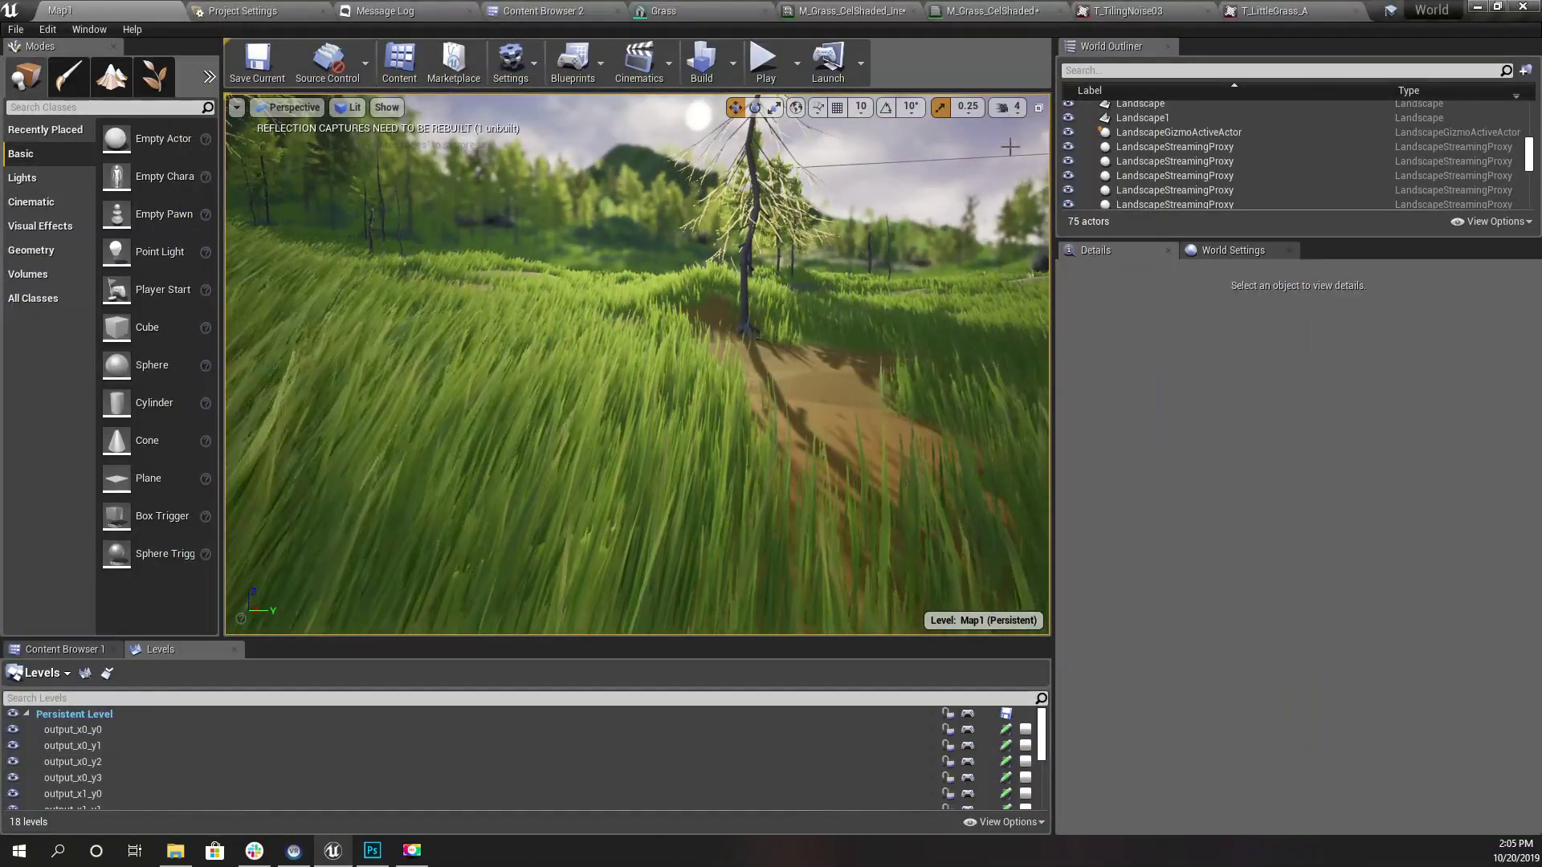
{"action": "left_click", "coordinate": [973, 8]}
{"action": "right_click_drag", "start_coordinate": [908, 225], "coordinate": [825, 646]}
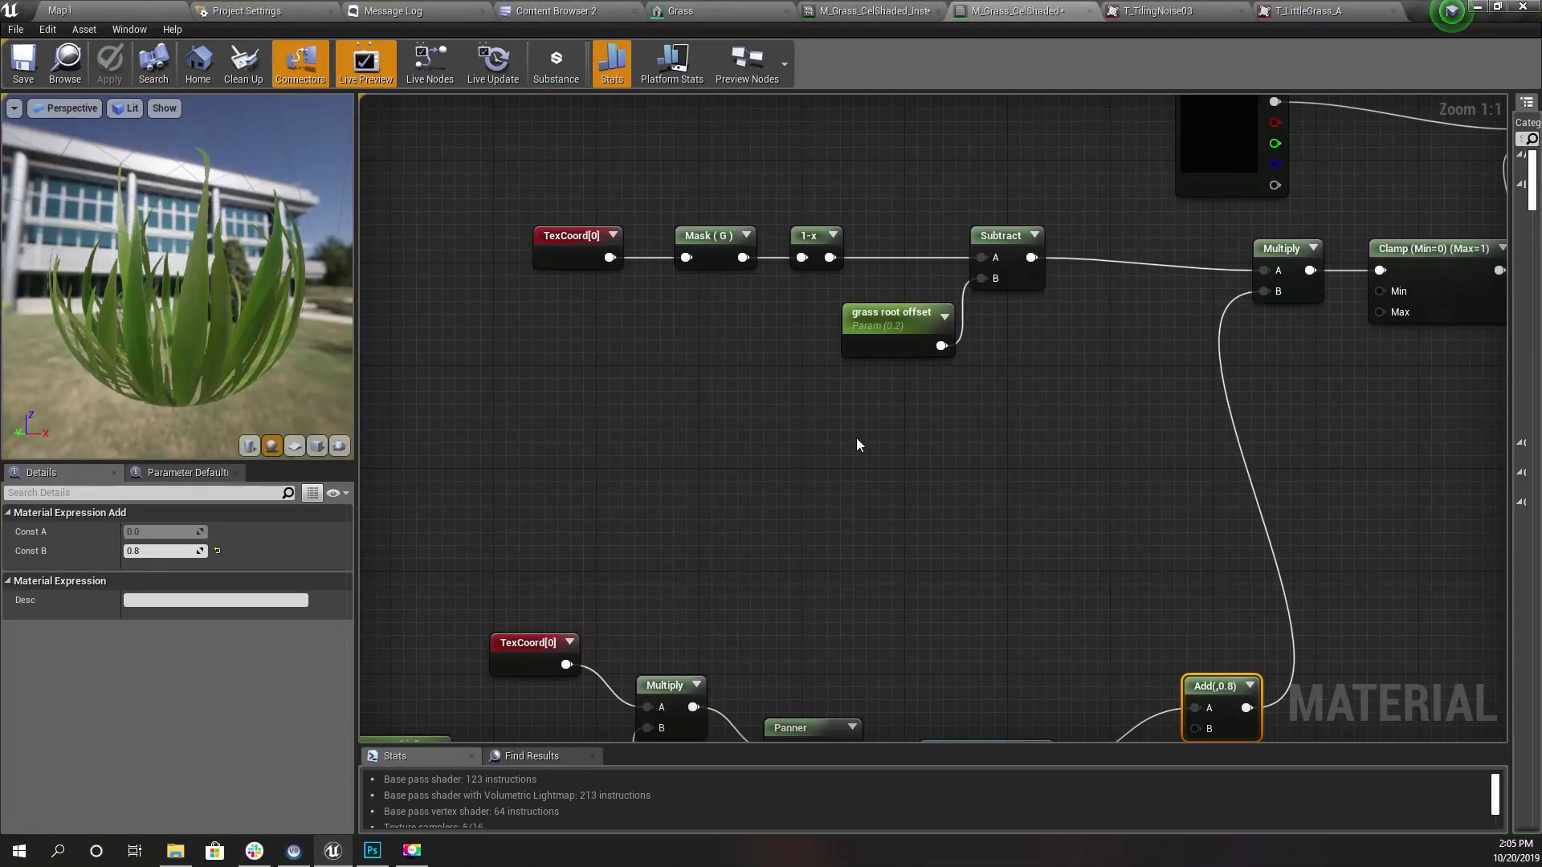
{"action": "scroll", "coordinate": [859, 437], "scroll_direction": "down", "scroll_amount": 3}
{"action": "right_click", "coordinate": [866, 437]}
{"action": "right_click_drag", "start_coordinate": [816, 203], "coordinate": [493, 674]}
{"action": "scroll", "coordinate": [831, 417], "scroll_direction": "up", "scroll_amount": 2}
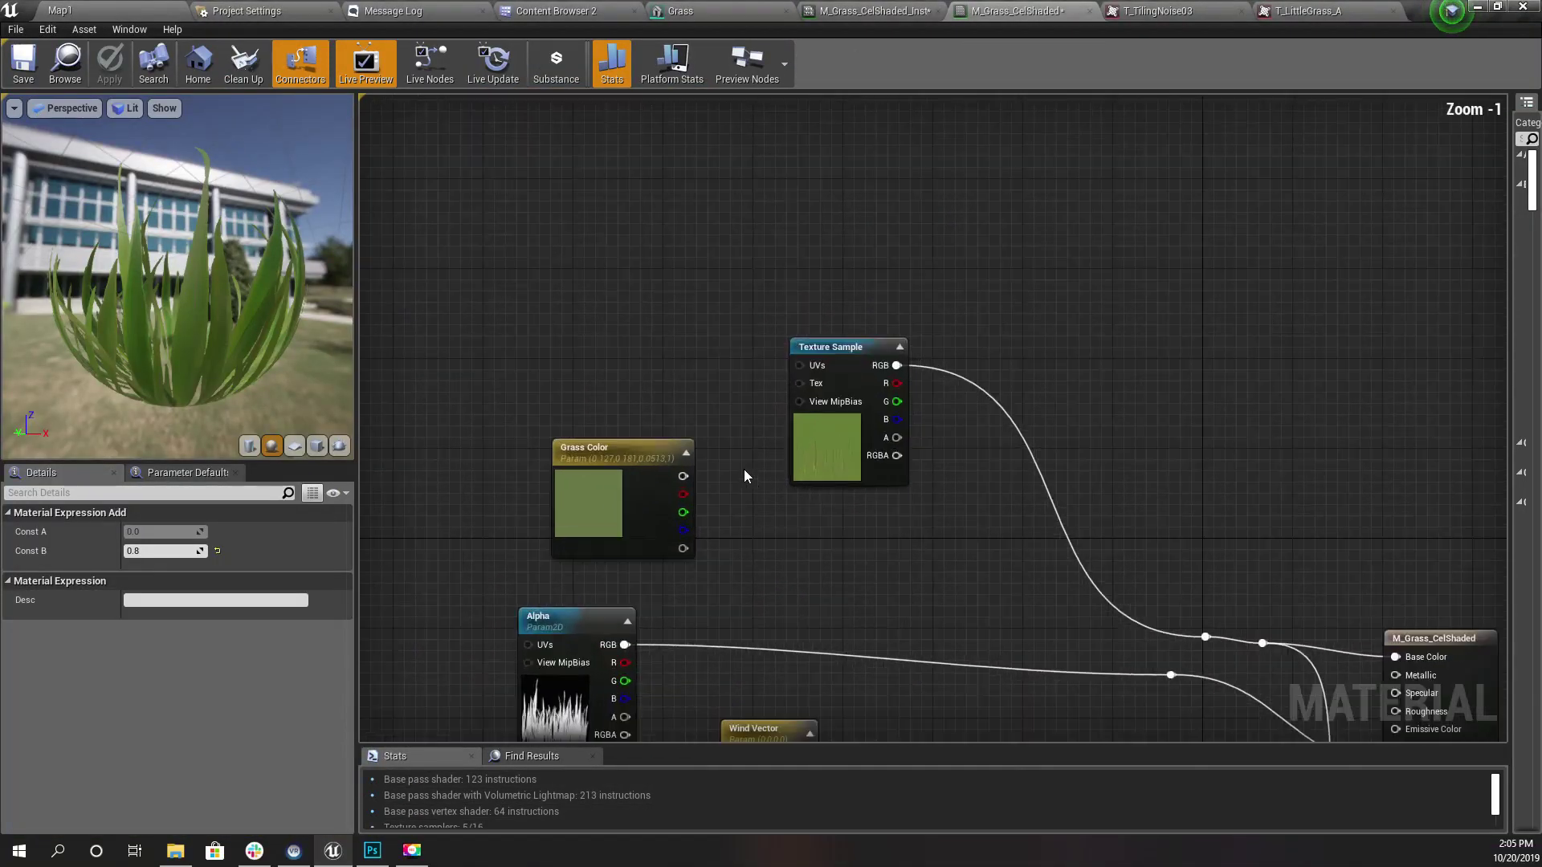
{"action": "left_click_drag", "start_coordinate": [584, 472], "coordinate": [803, 525]}
Inspect the Texture Sample's settings and view its source image, T_LittleGrass_A - Copy.TGA, in Photoshop before returning to the material.
{"action": "right_click_drag", "start_coordinate": [687, 404], "coordinate": [554, 312]}
{"action": "left_click", "coordinate": [718, 329]}
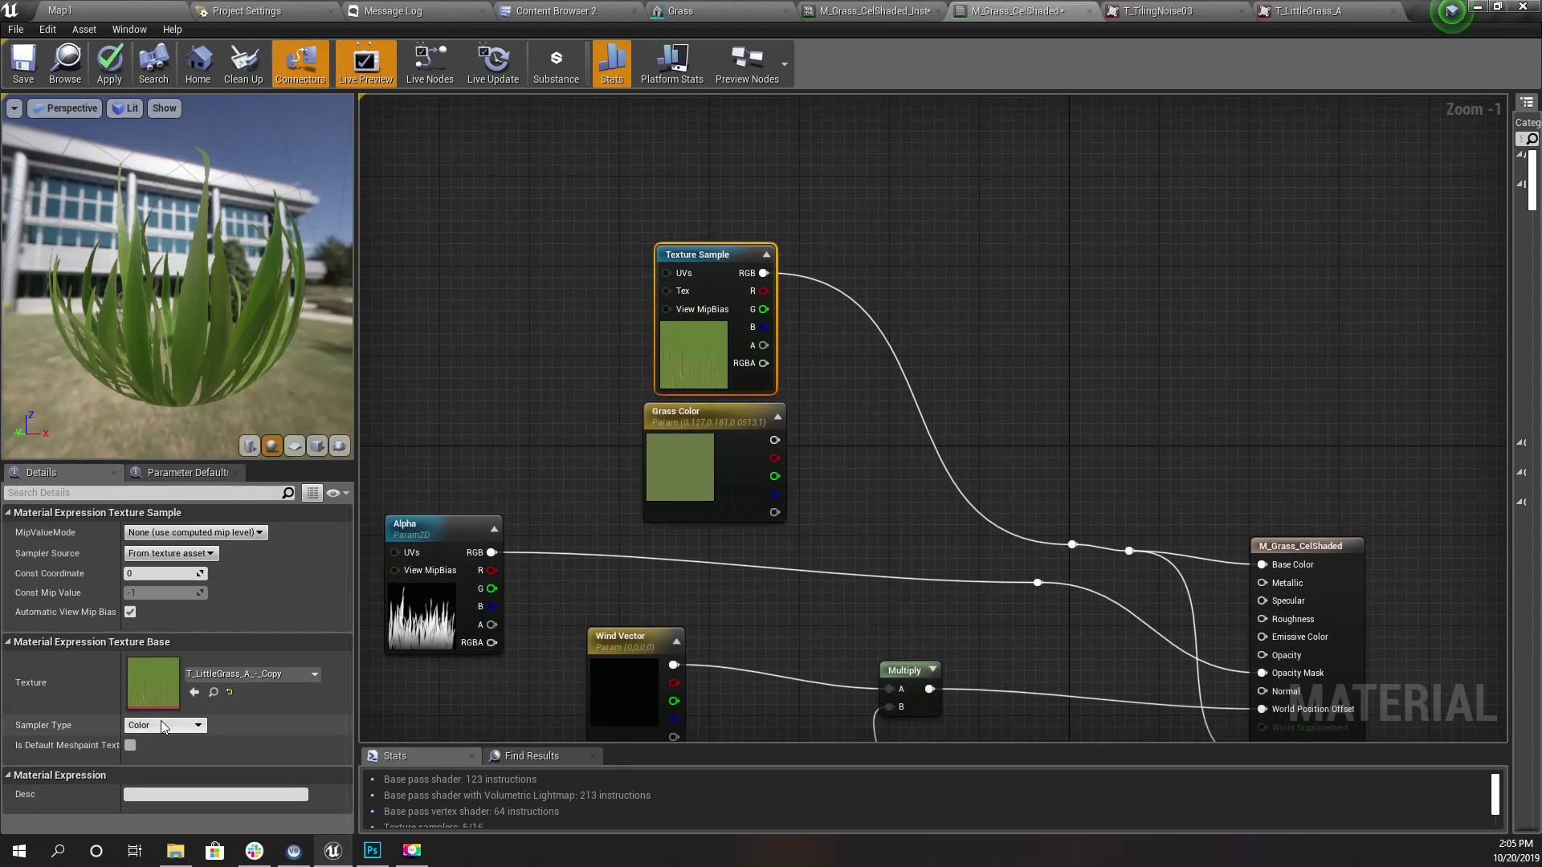
{"action": "left_click", "coordinate": [372, 853]}
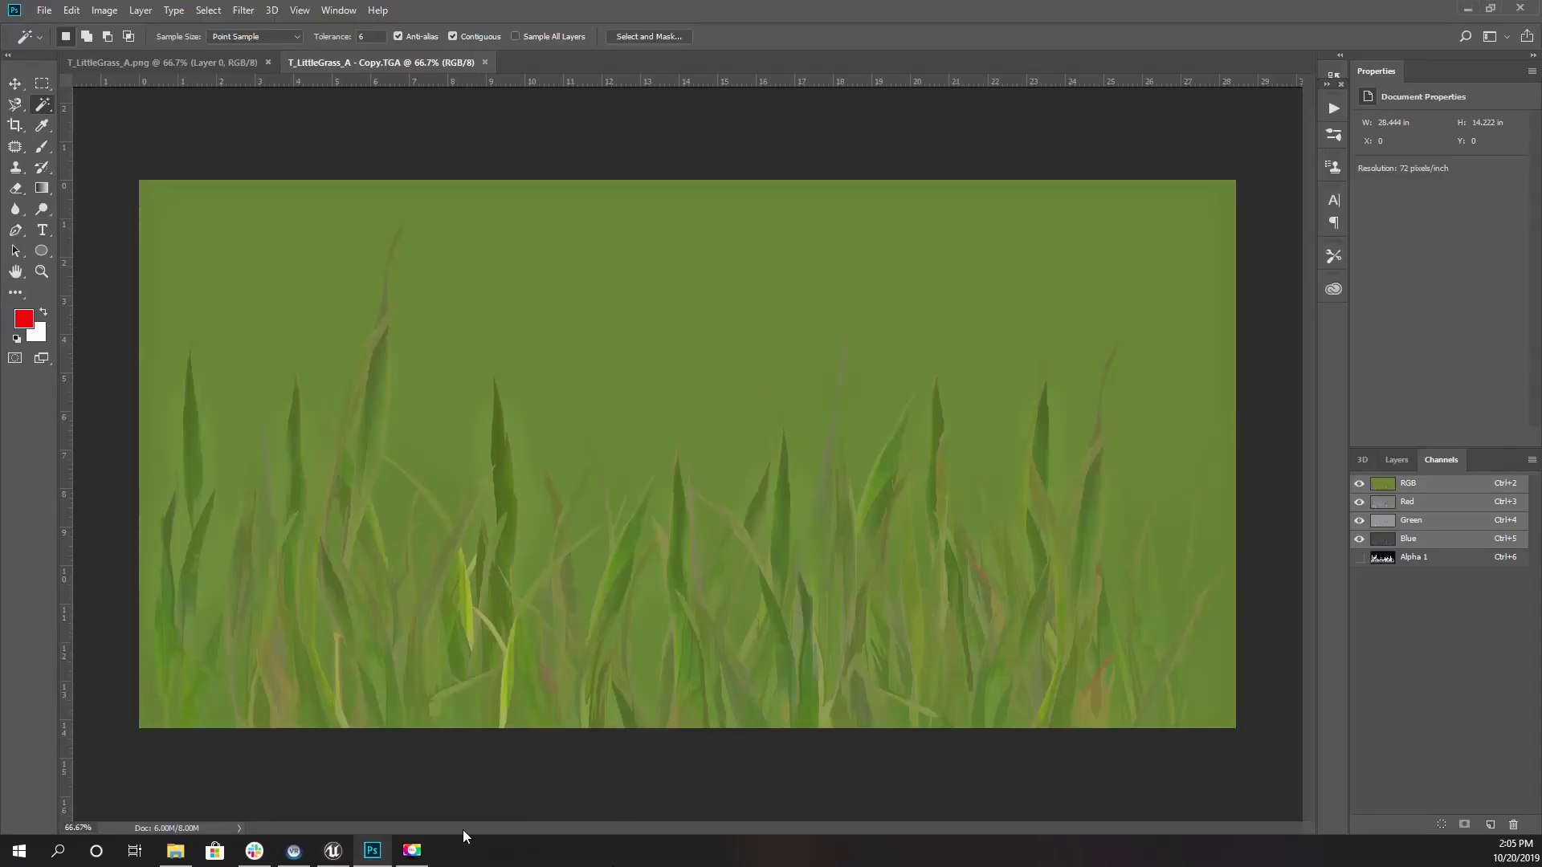
{"action": "left_click", "coordinate": [371, 853]}
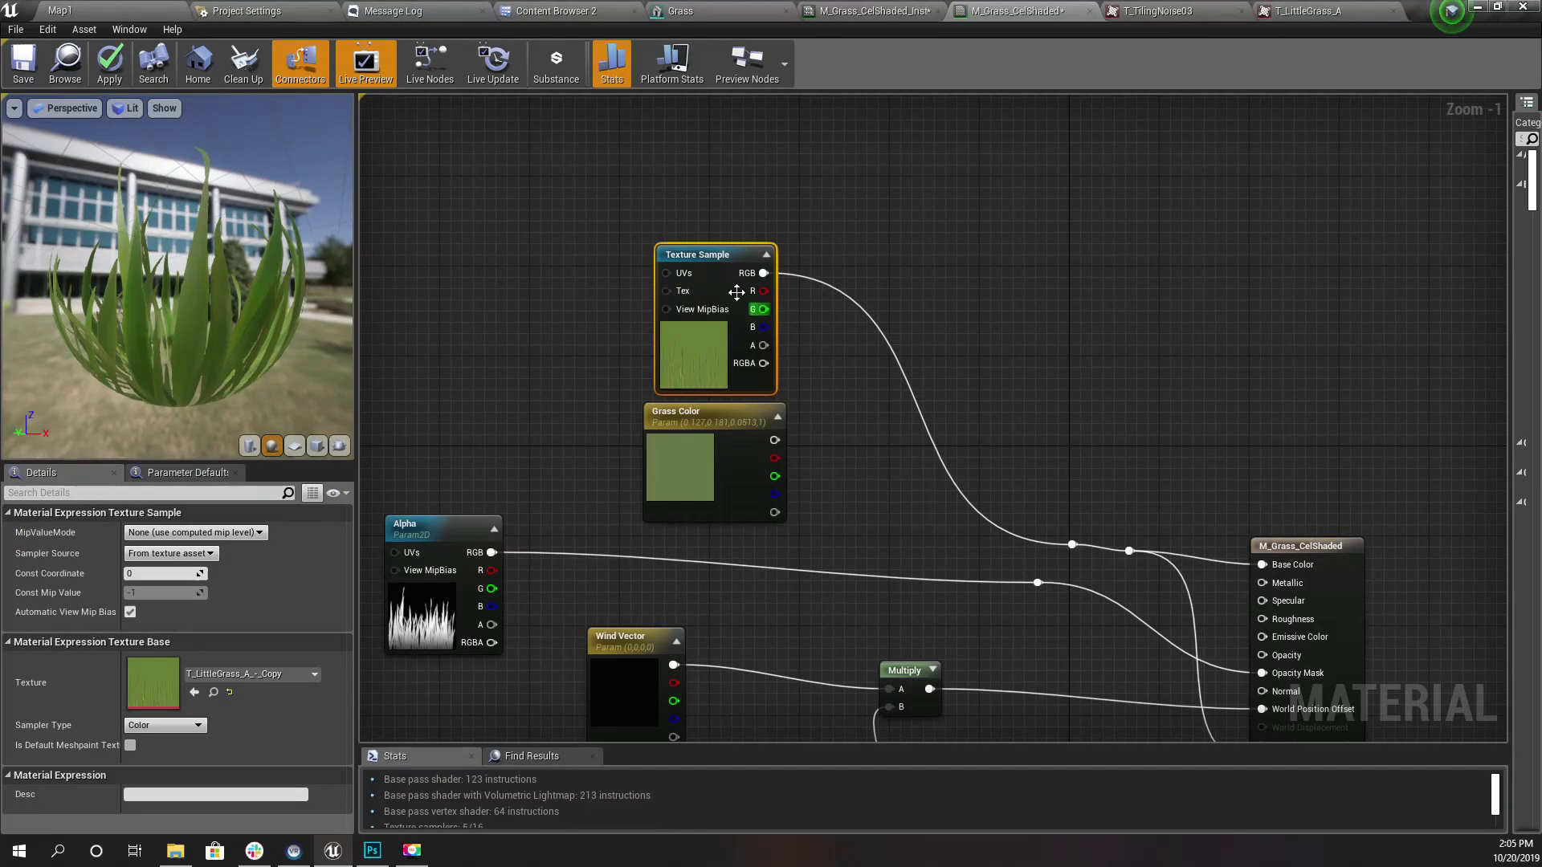
Convert the grass Texture Sample node into a texture parameter named Grass_Texture.
{"action": "right_click", "coordinate": [717, 257]}
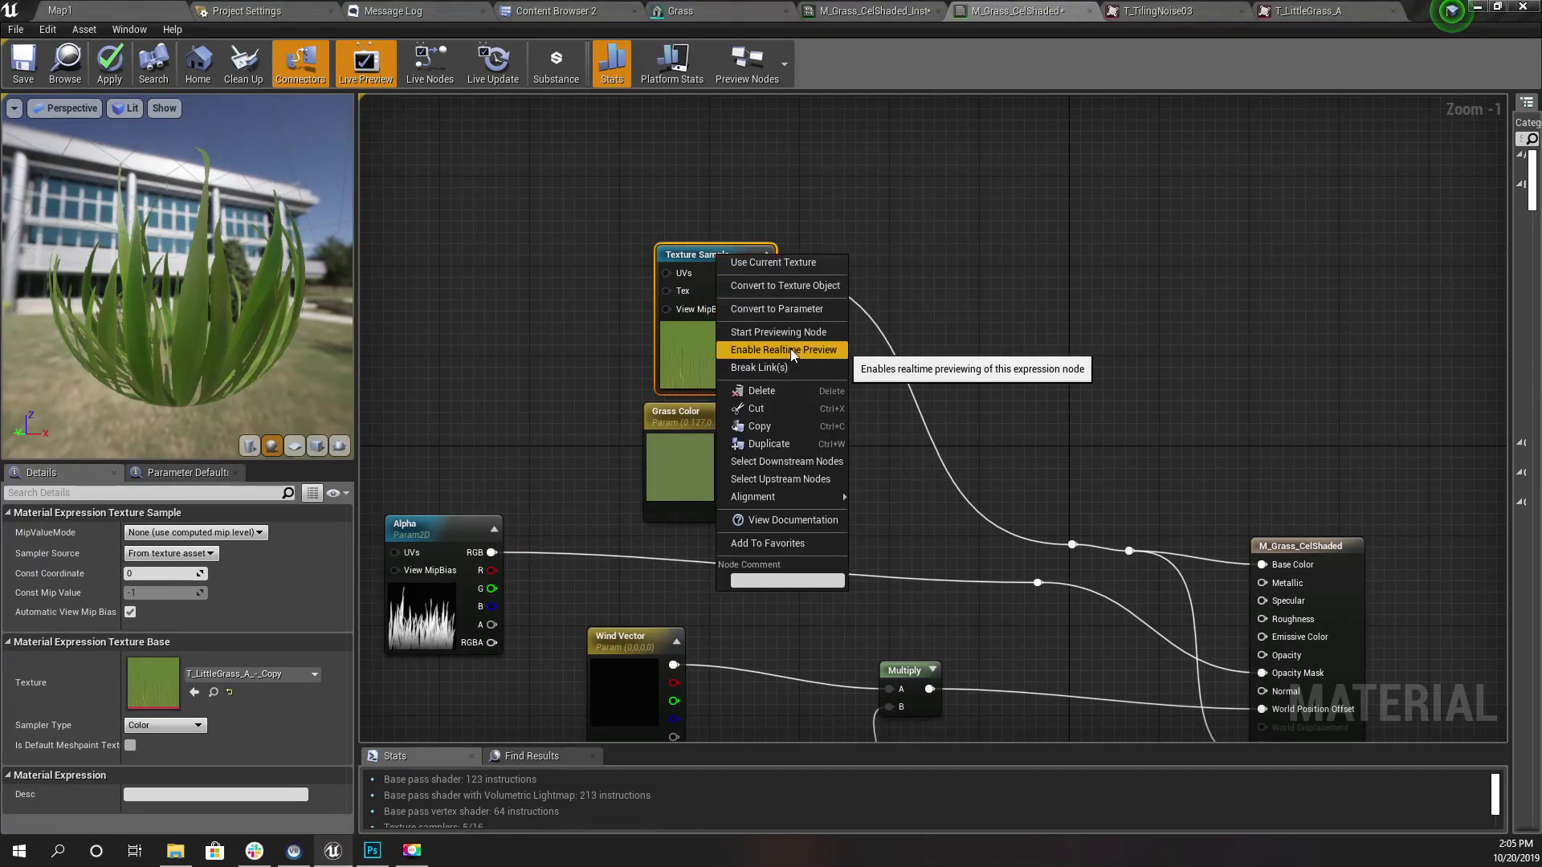
{"action": "left_click", "coordinate": [777, 309]}
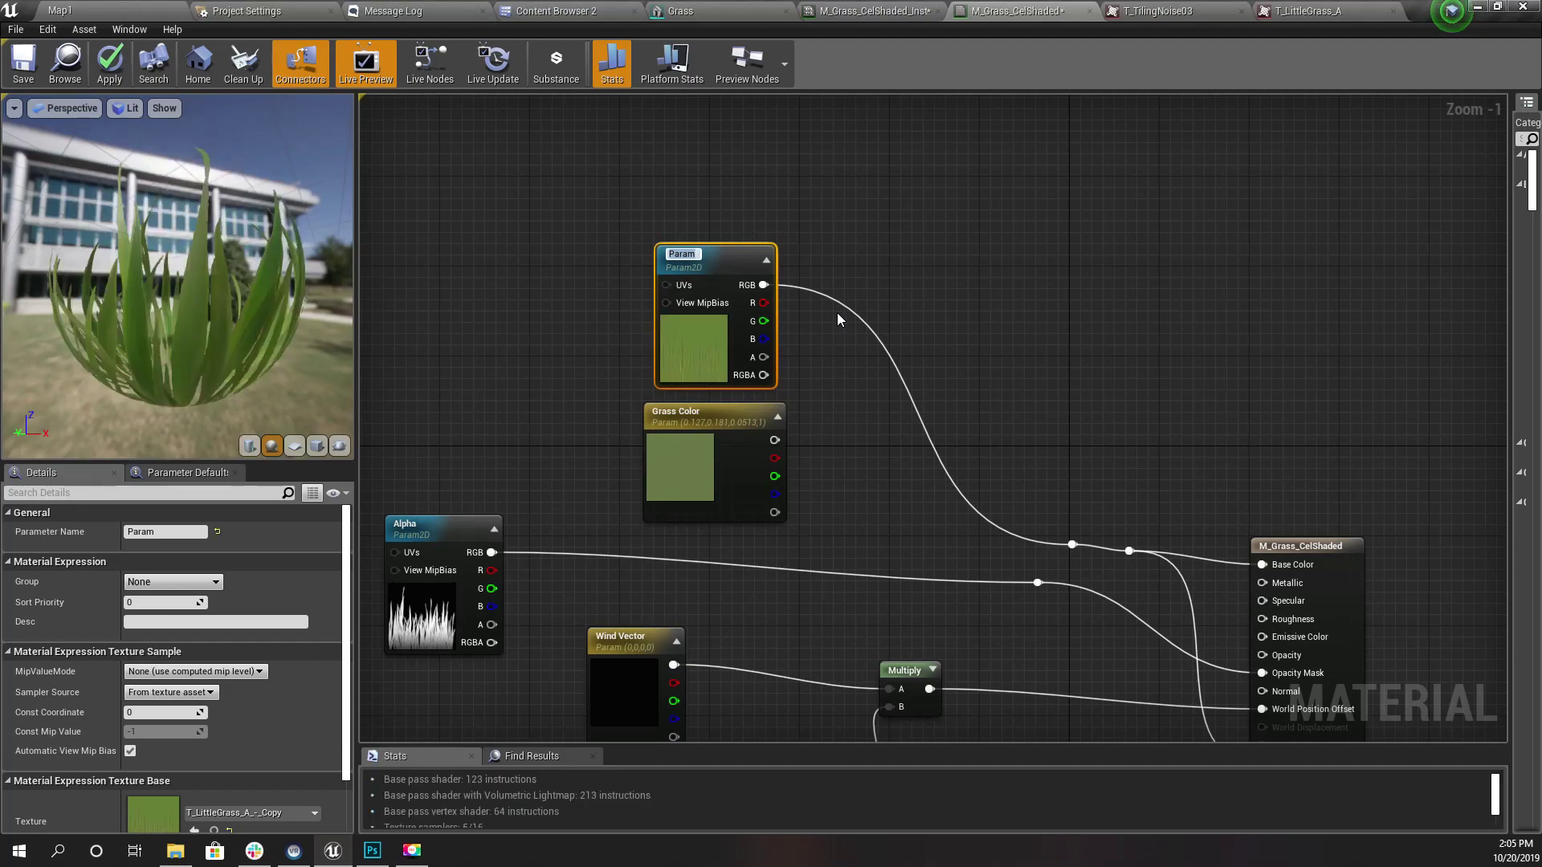
{"action": "type", "text": "Grass_Texture"}
{"action": "key", "text": "Return"}
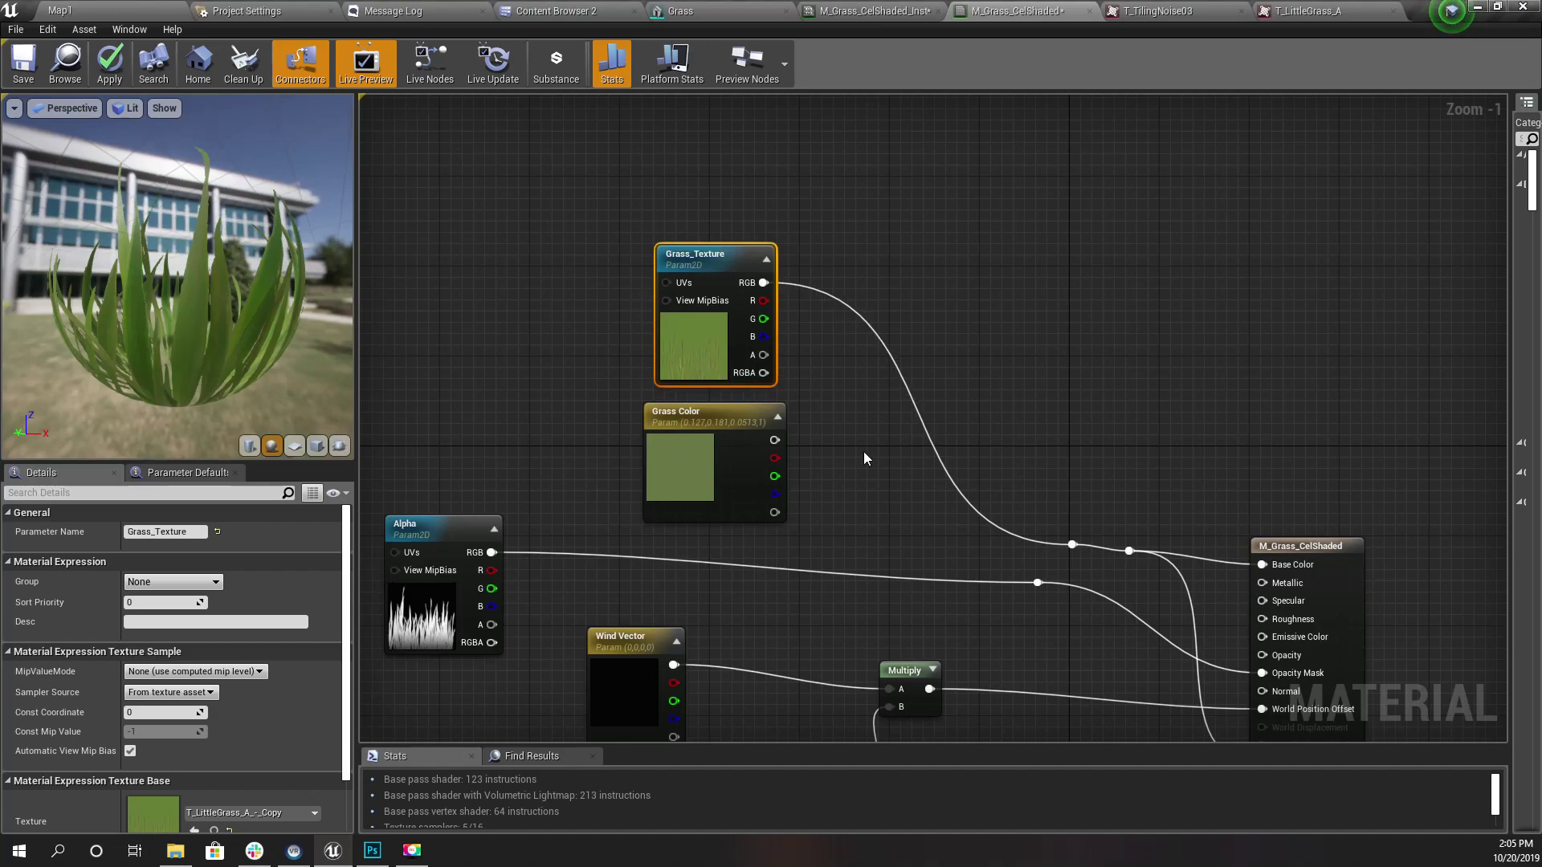
Apply the M_Grass_CelShaded changes after reviewing its output connections, and check the grass in the Map1 level.
{"action": "right_click_drag", "start_coordinate": [864, 453], "coordinate": [808, 285]}
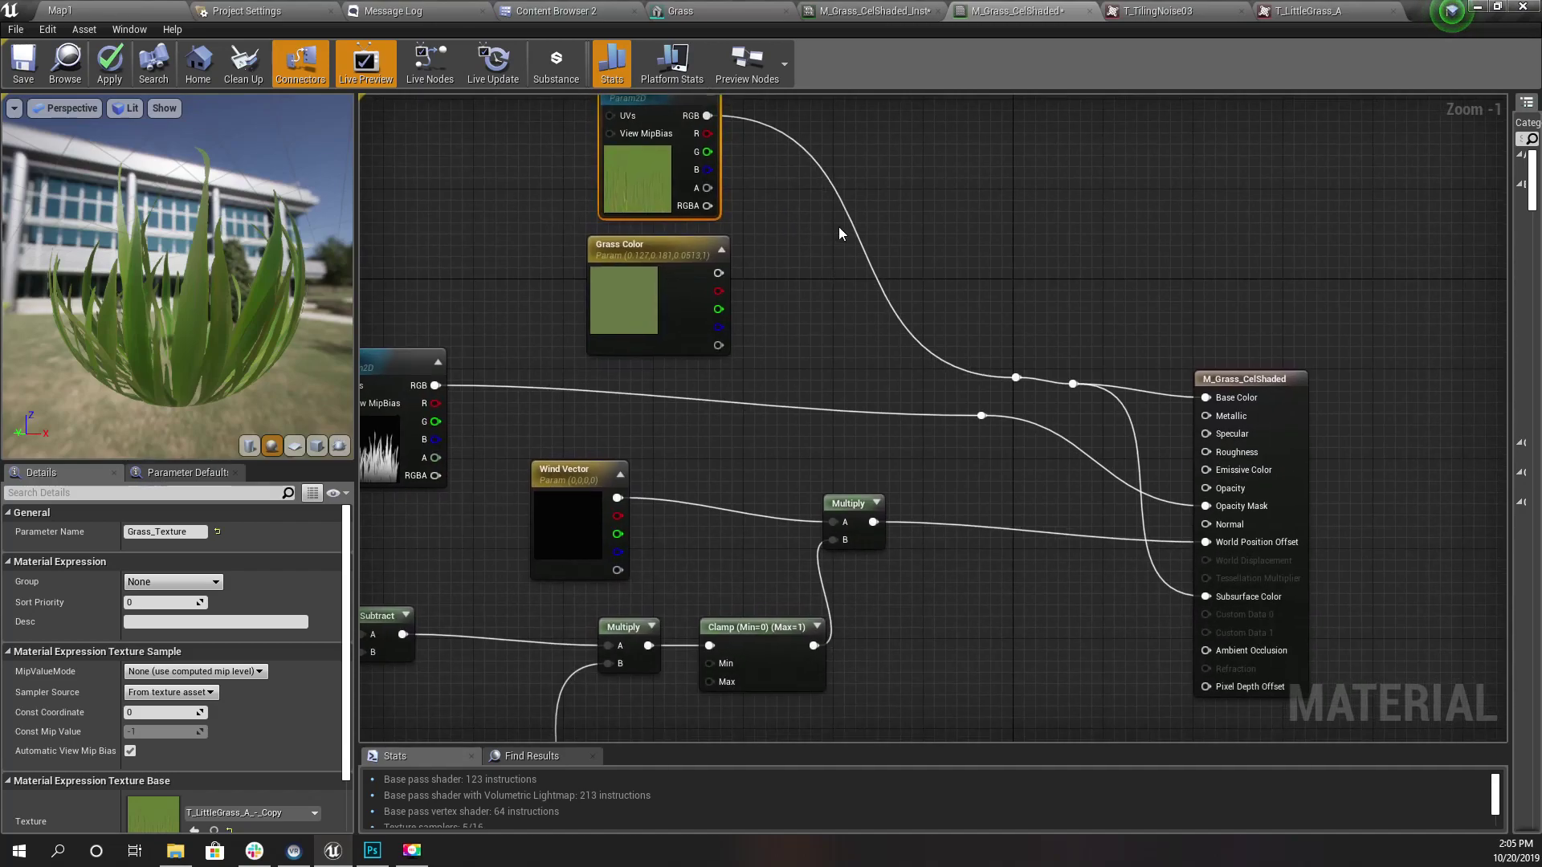
{"action": "right_click_drag", "start_coordinate": [846, 228], "coordinate": [884, 299]}
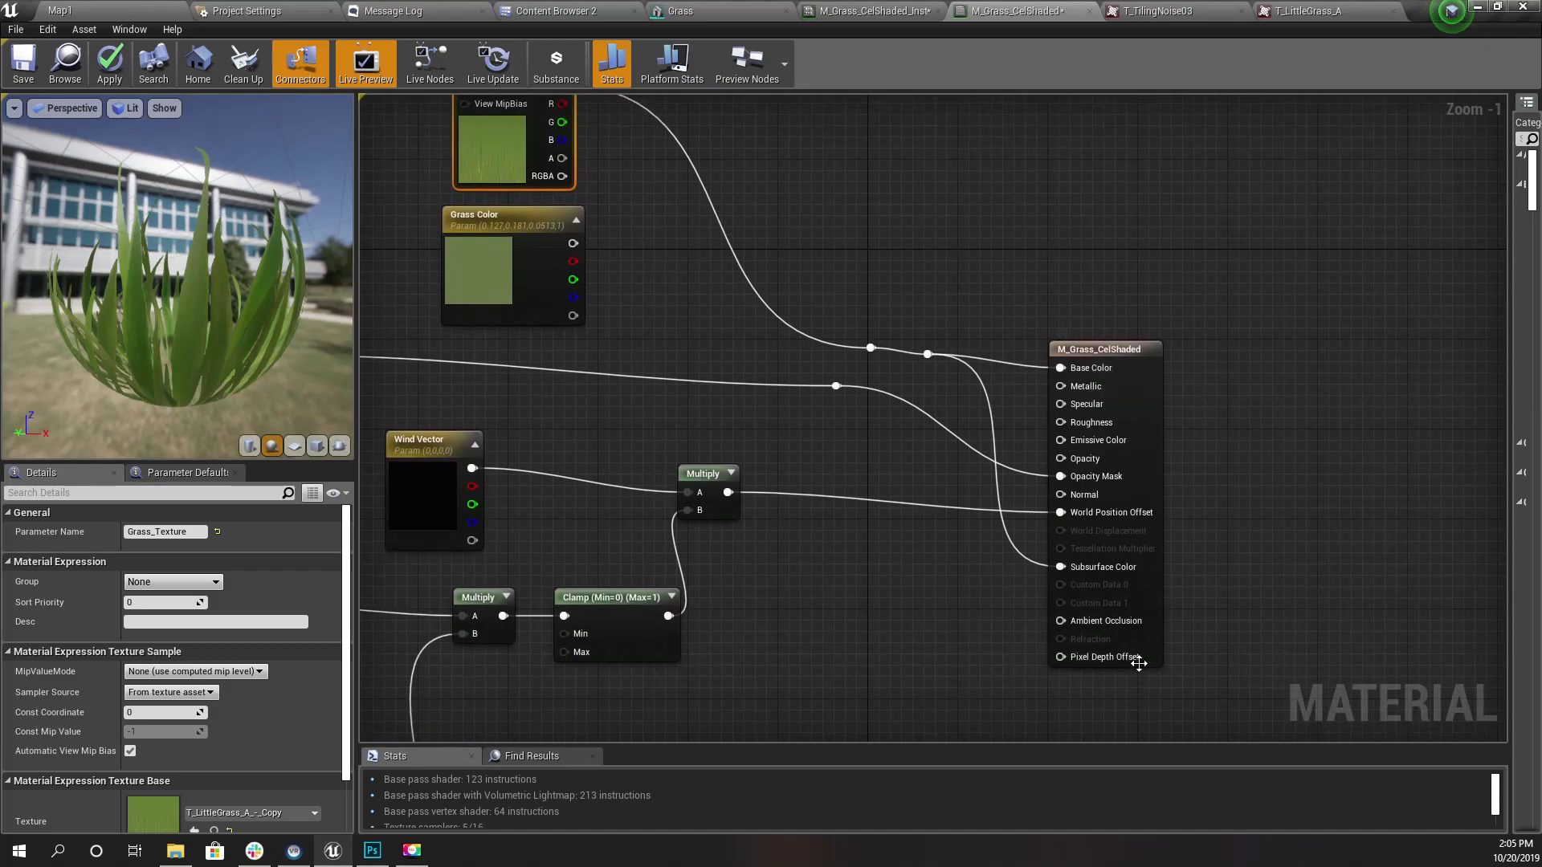
{"action": "right_click_drag", "start_coordinate": [426, 287], "coordinate": [567, 322]}
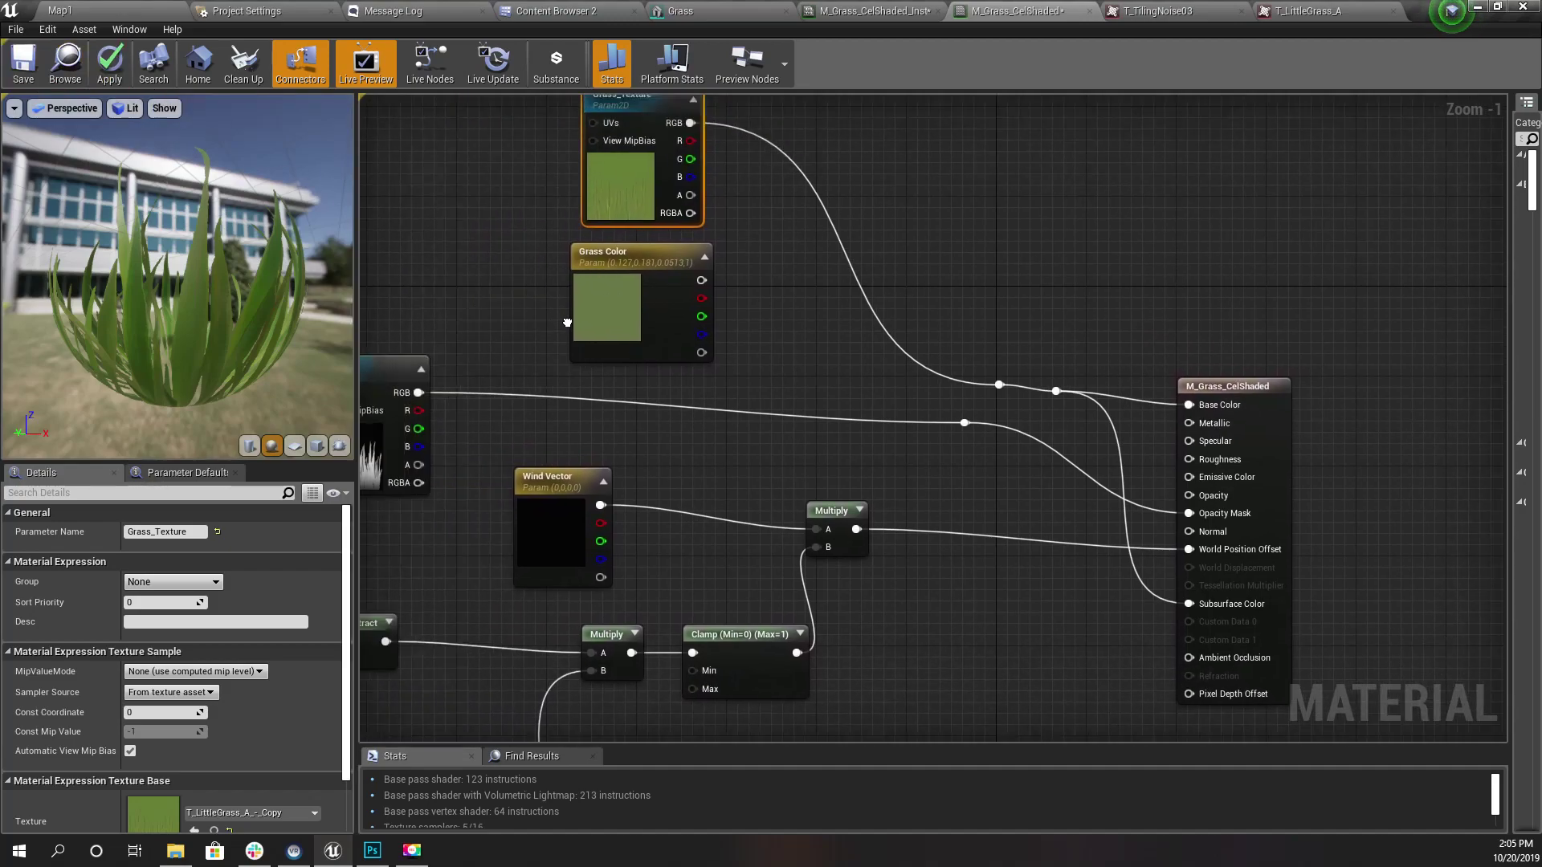
{"action": "left_click", "coordinate": [119, 71]}
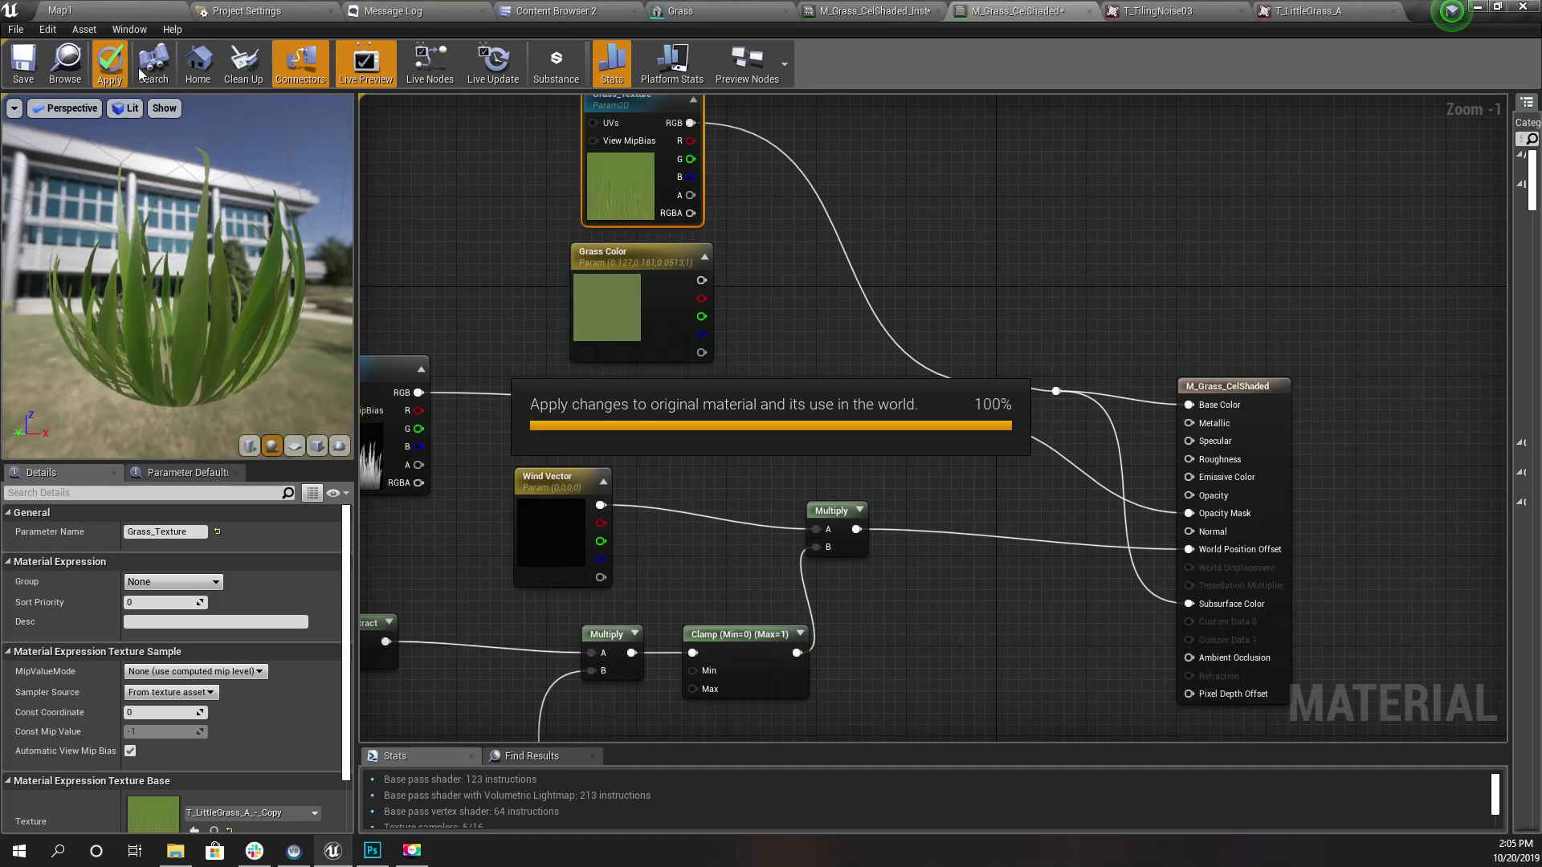
{"action": "left_click", "coordinate": [100, 8]}
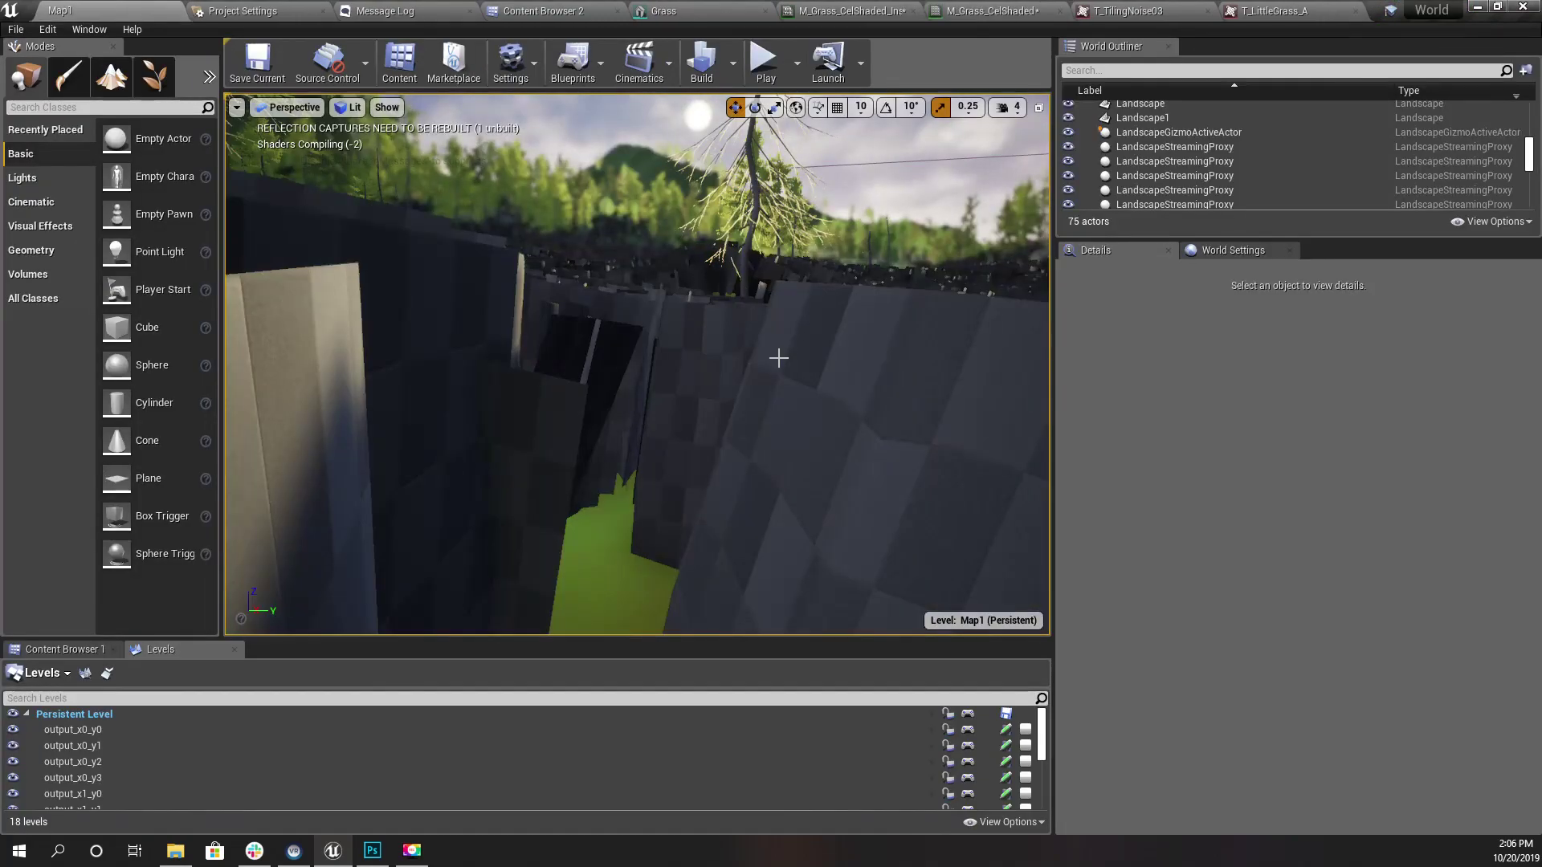
{"action": "right_click_drag", "start_coordinate": [774, 343], "coordinate": [748, 344]}
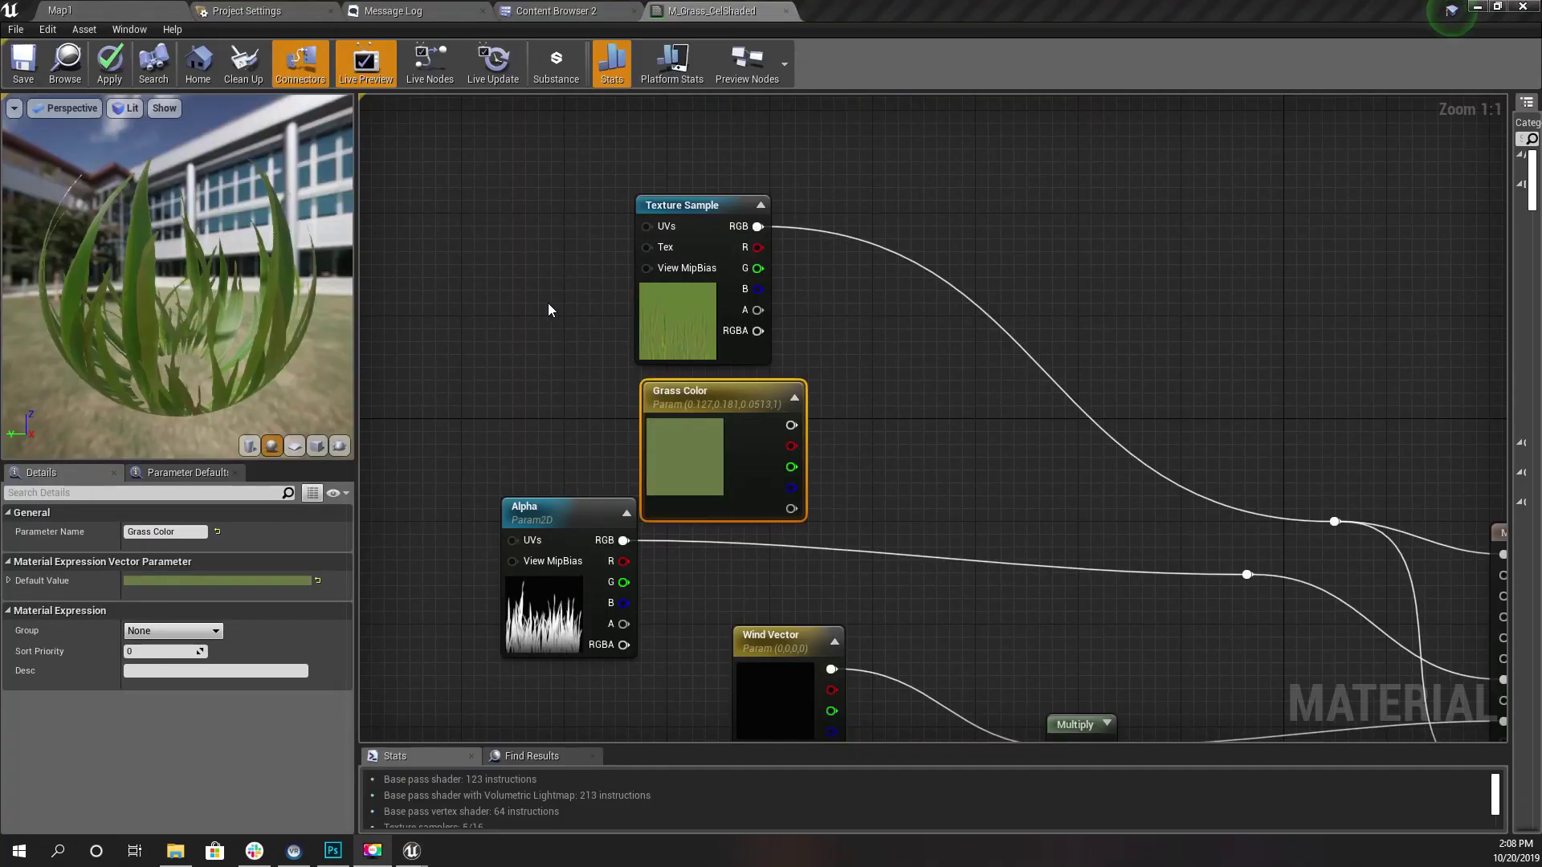
Inspect the Alpha parameter node and examine the Texture Sample's T_Grass_Toon texture in the texture editor, closing it when done.
{"action": "mouse_move", "coordinate": [548, 310]}
{"action": "right_mouse_down"}
{"action": "mouse_move", "coordinate": [551, 281]}
{"action": "mouse_move", "coordinate": [551, 294]}
{"action": "right_mouse_up"}
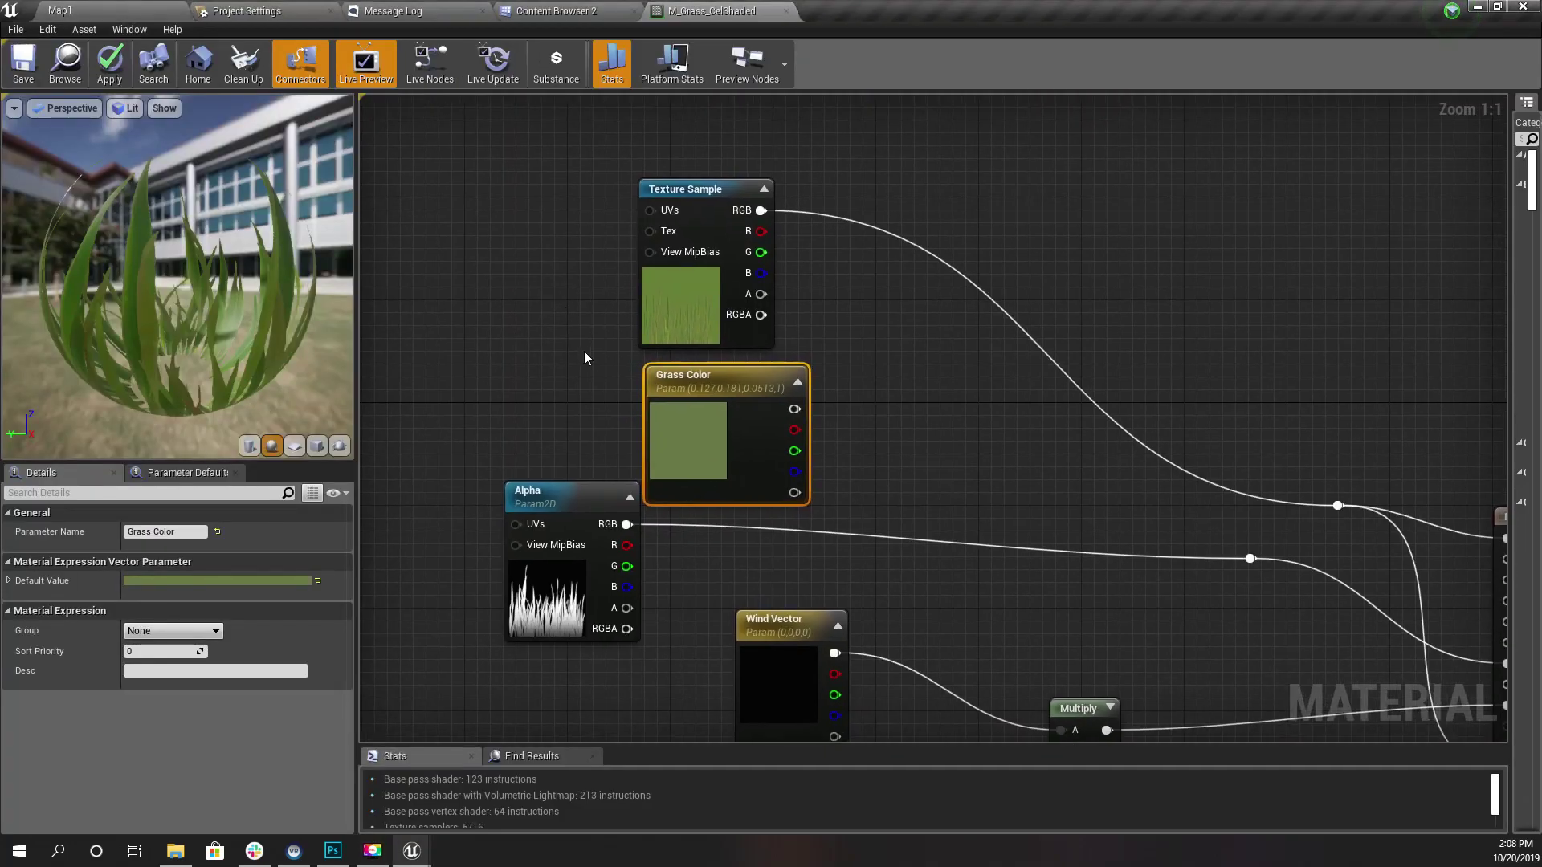
{"action": "left_click", "coordinate": [559, 492]}
{"action": "right_click_drag", "start_coordinate": [739, 533], "coordinate": [697, 438]}
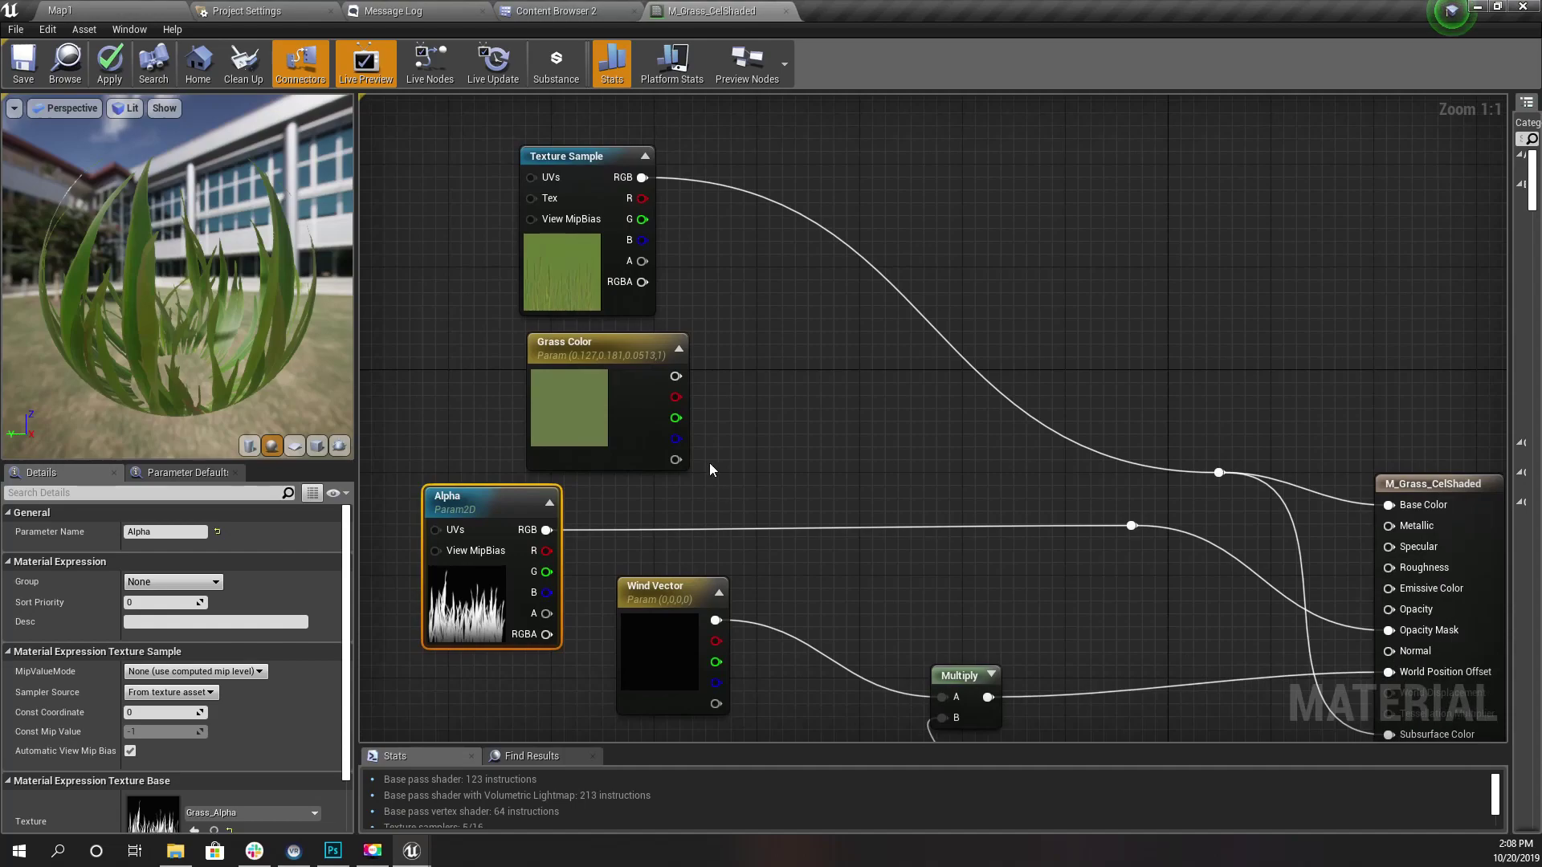
{"action": "left_click", "coordinate": [554, 251]}
{"action": "double_click", "coordinate": [165, 699]}
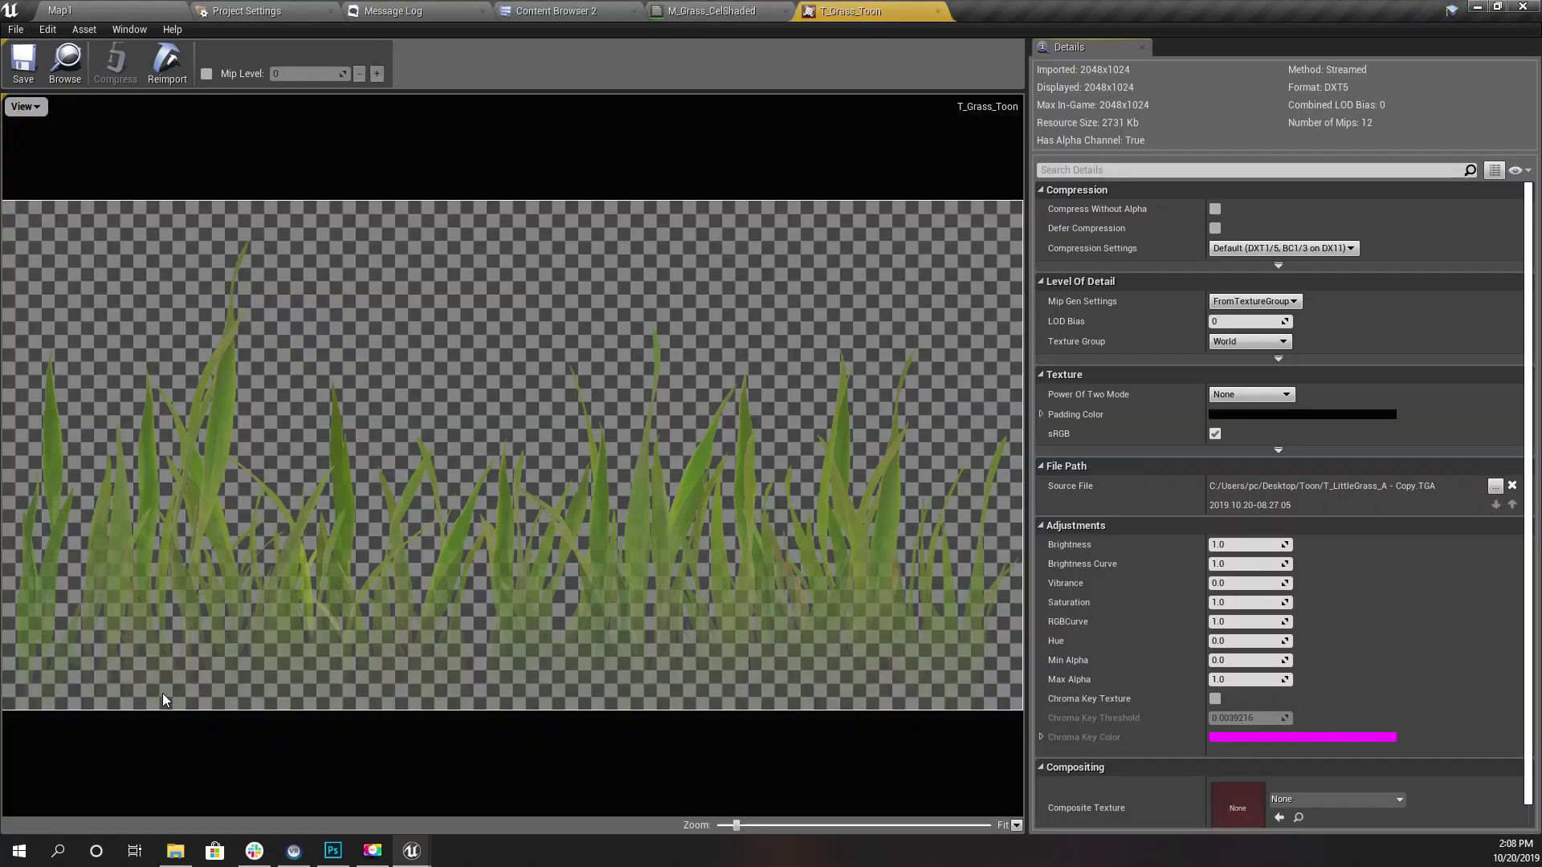
{"action": "left_click", "coordinate": [938, 12]}
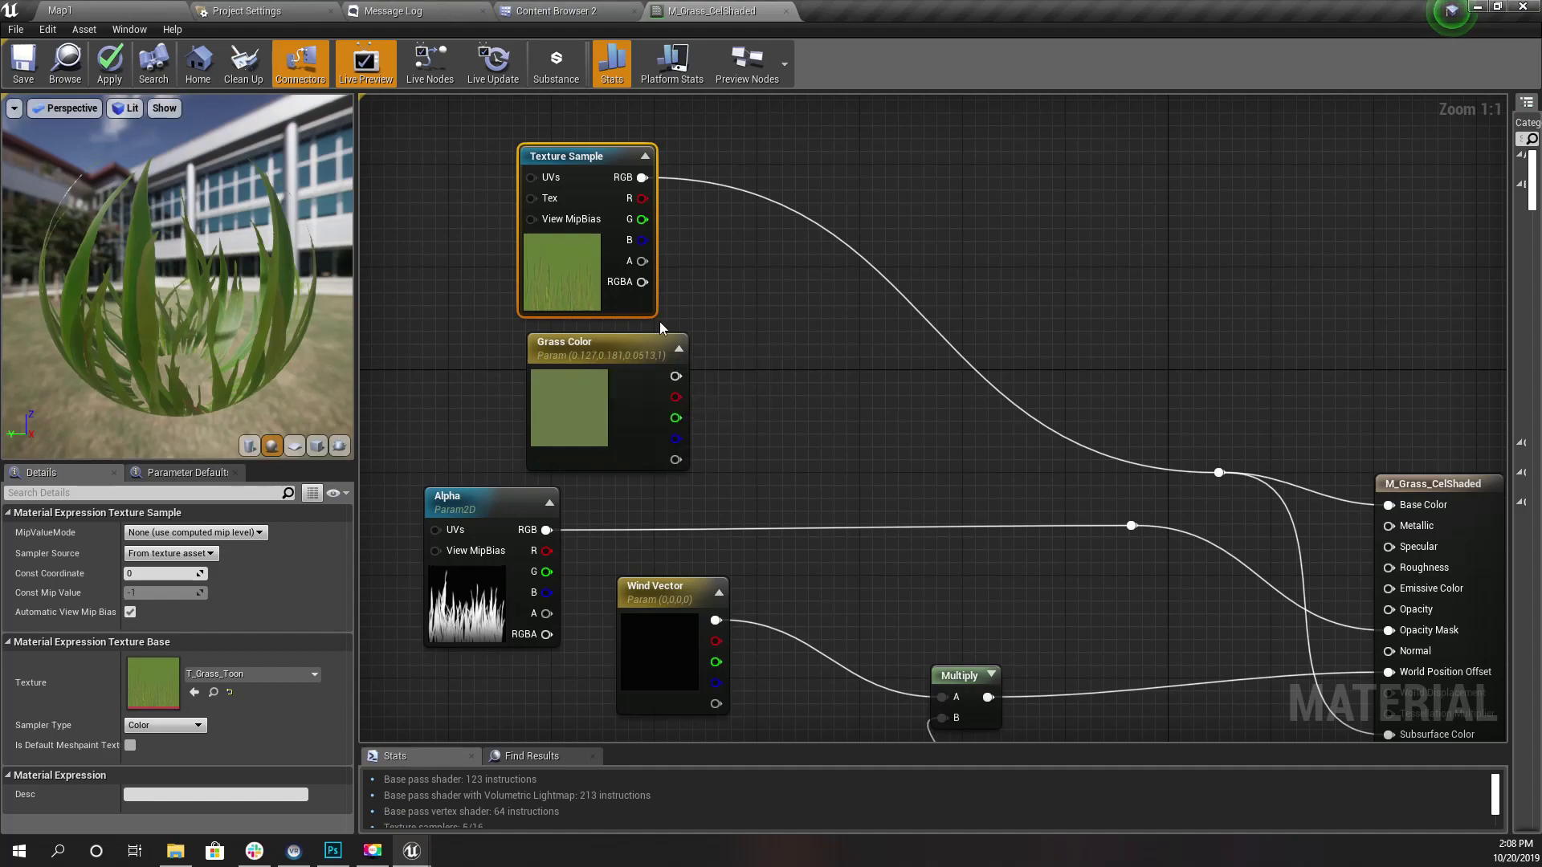
Feed the Opacity Mask from the Texture Sample's alpha output instead of the Alpha parameter, and apply and save the material.
{"action": "right_click_drag", "start_coordinate": [677, 327], "coordinate": [553, 282]}
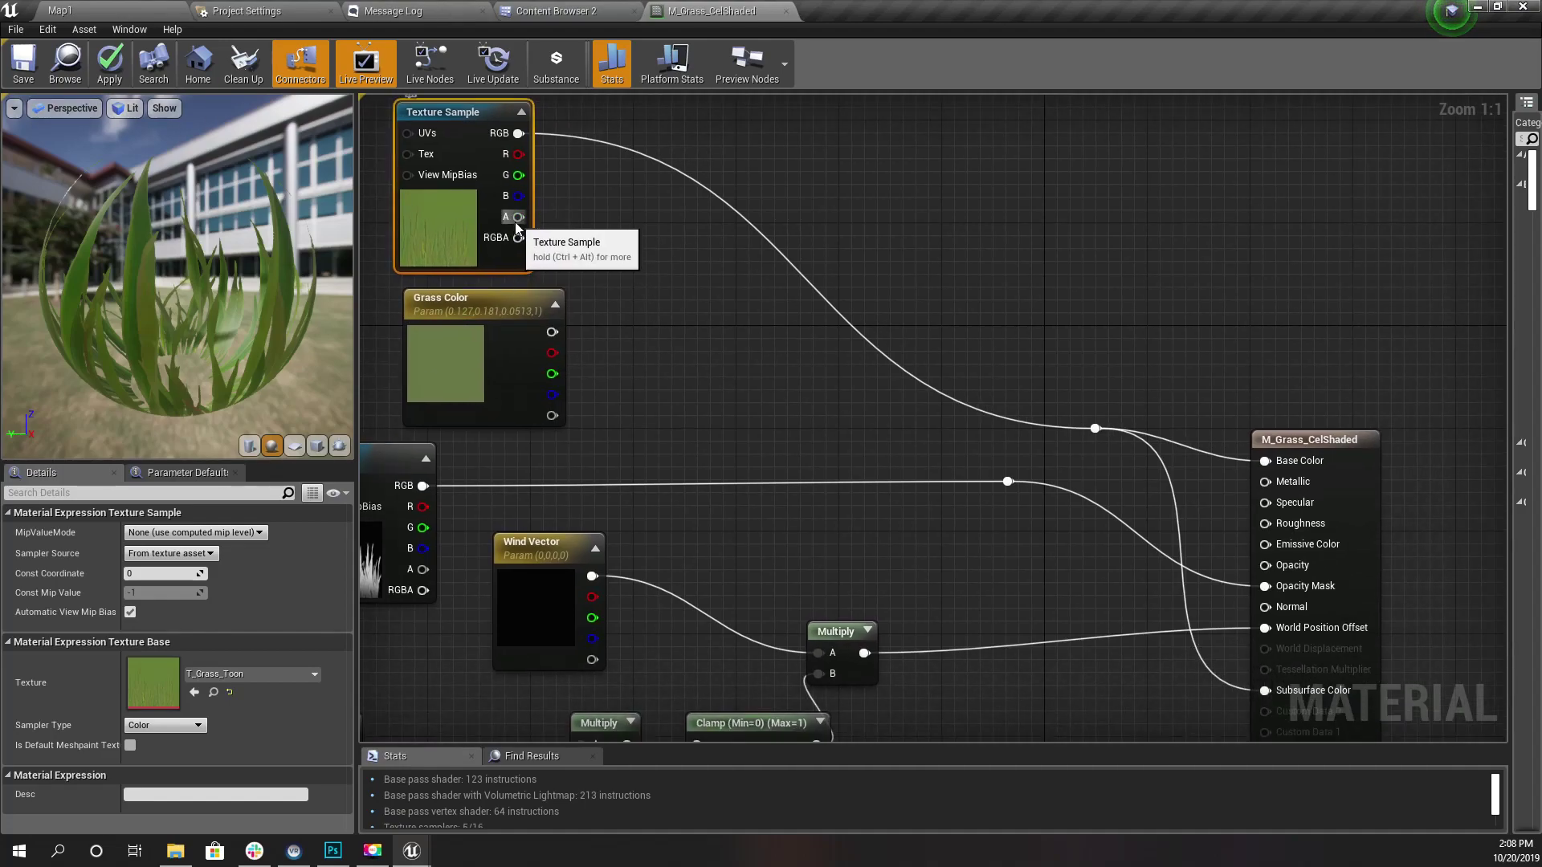
{"action": "left_click_drag", "start_coordinate": [518, 217], "coordinate": [1013, 479]}
{"action": "right_click_drag", "start_coordinate": [1070, 621], "coordinate": [1473, 546]}
{"action": "left_click", "coordinate": [735, 440]}
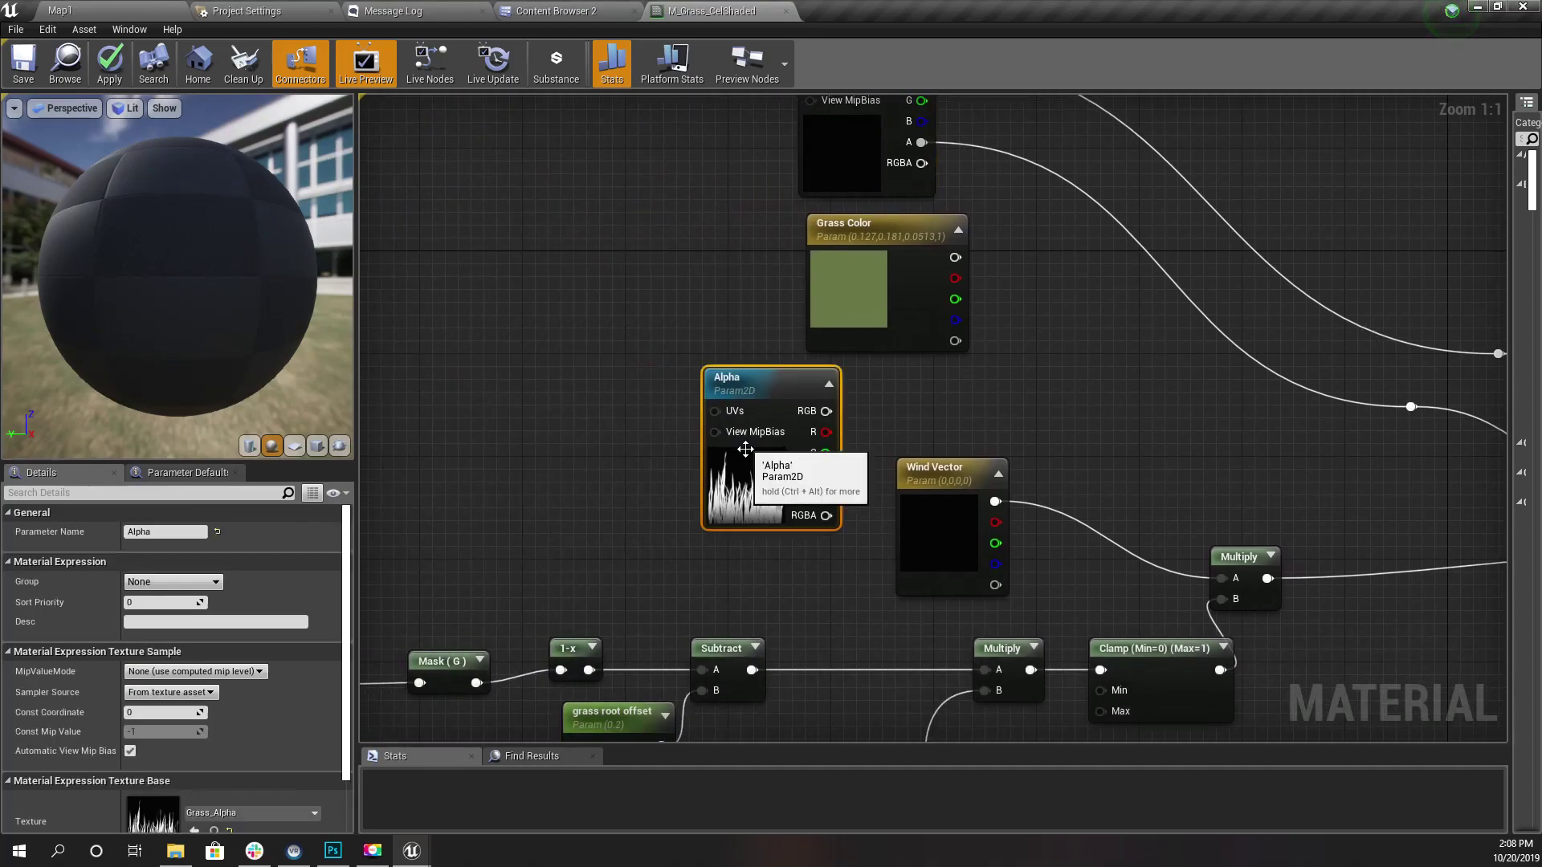
{"action": "left_click", "coordinate": [115, 67]}
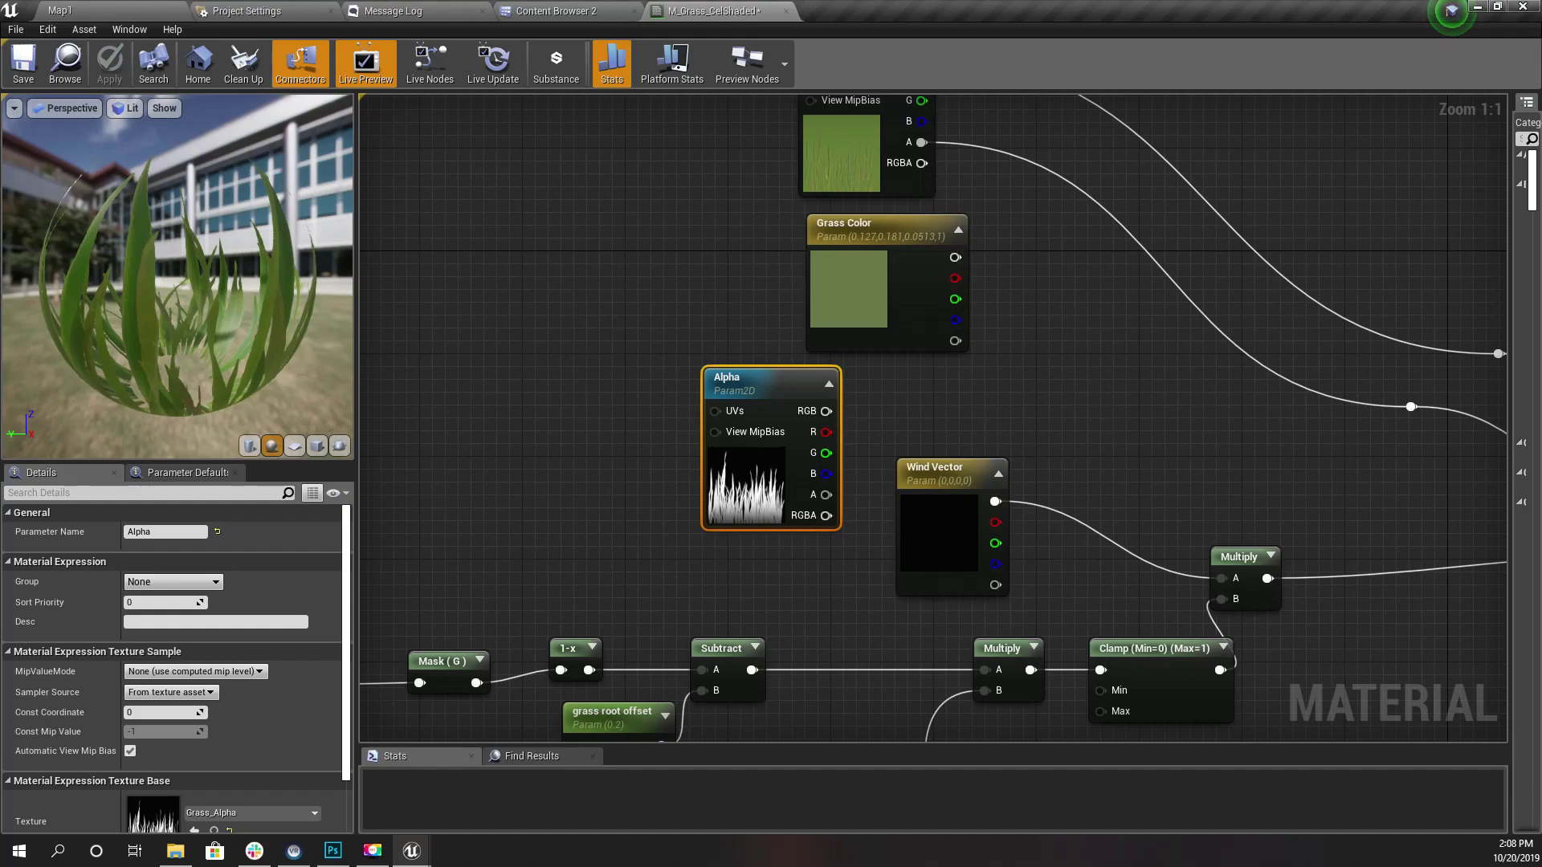
{"action": "key", "text": "ctrl+s"}
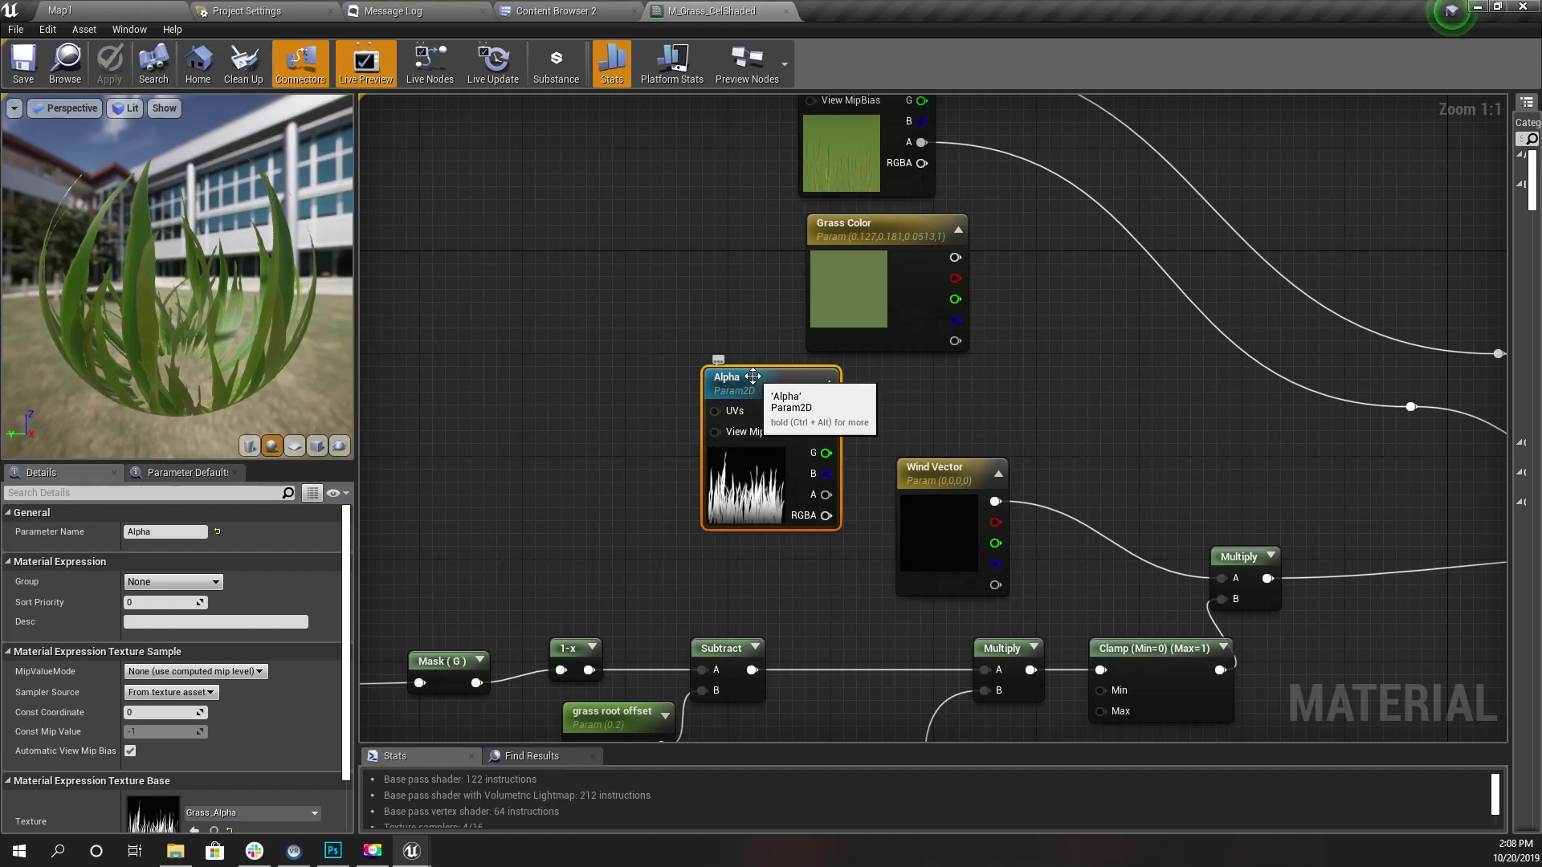
Delete the unused Alpha texture parameter node from the grass material graph and save the material.
{"action": "key", "text": "Delete"}
{"action": "right_click_drag", "start_coordinate": [759, 384], "coordinate": [405, 395]}
{"action": "left_click", "coordinate": [22, 64]}
Start a play session in Map1 from a spot on the grassy hillside and run the character through the grass.
{"action": "left_click", "coordinate": [88, 7]}
{"action": "right_click_drag", "start_coordinate": [644, 331], "coordinate": [634, 281]}
{"action": "right_click_drag", "start_coordinate": [558, 472], "coordinate": [558, 472]}
{"action": "right_click", "coordinate": [620, 477]}
{"action": "left_click", "coordinate": [702, 429]}
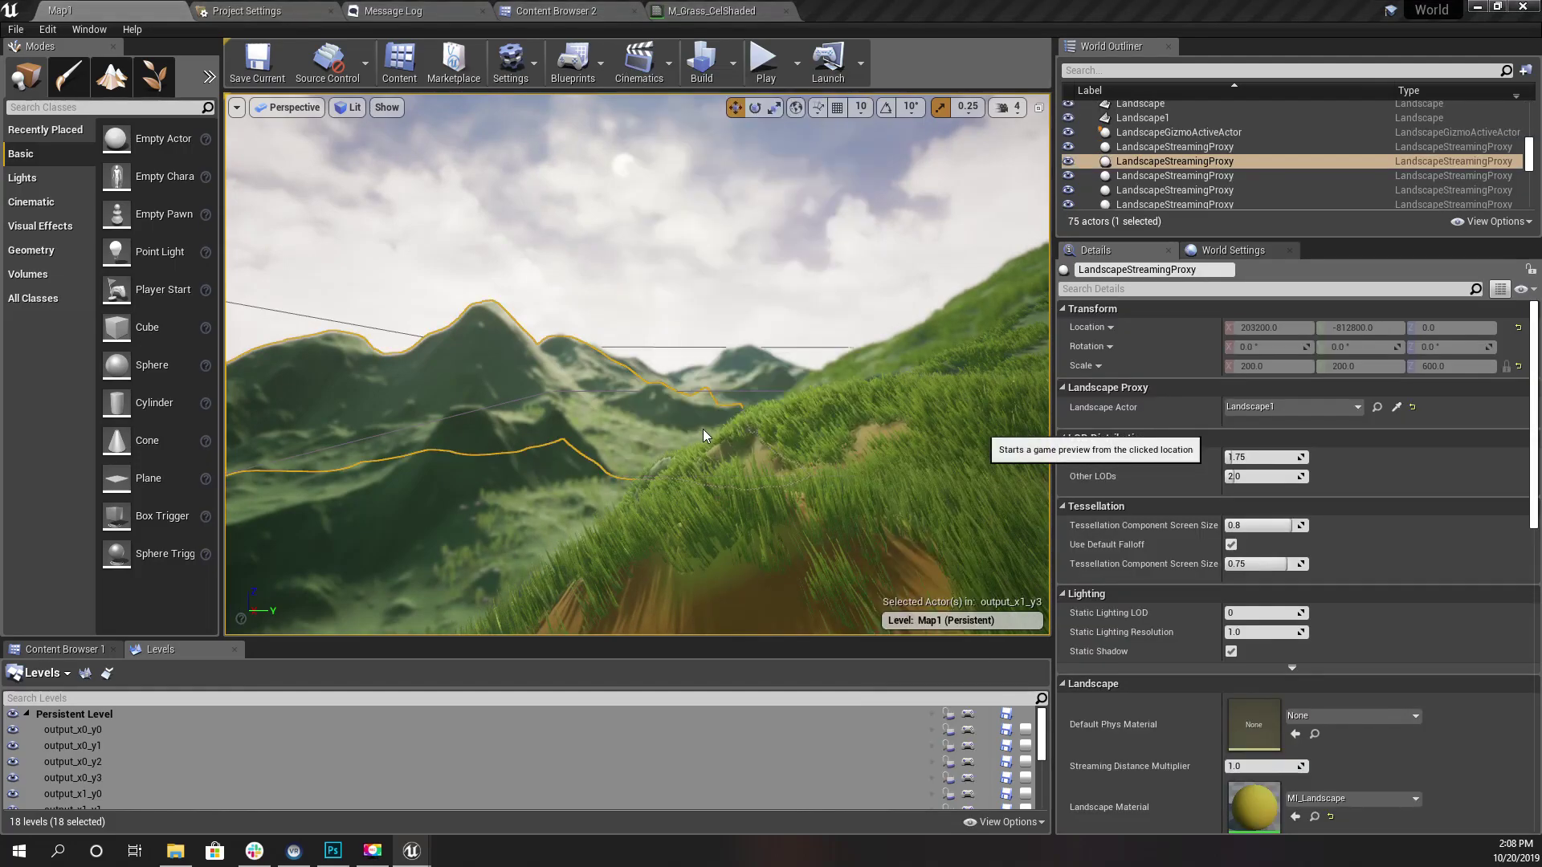
{"action": "key", "text": "w"}
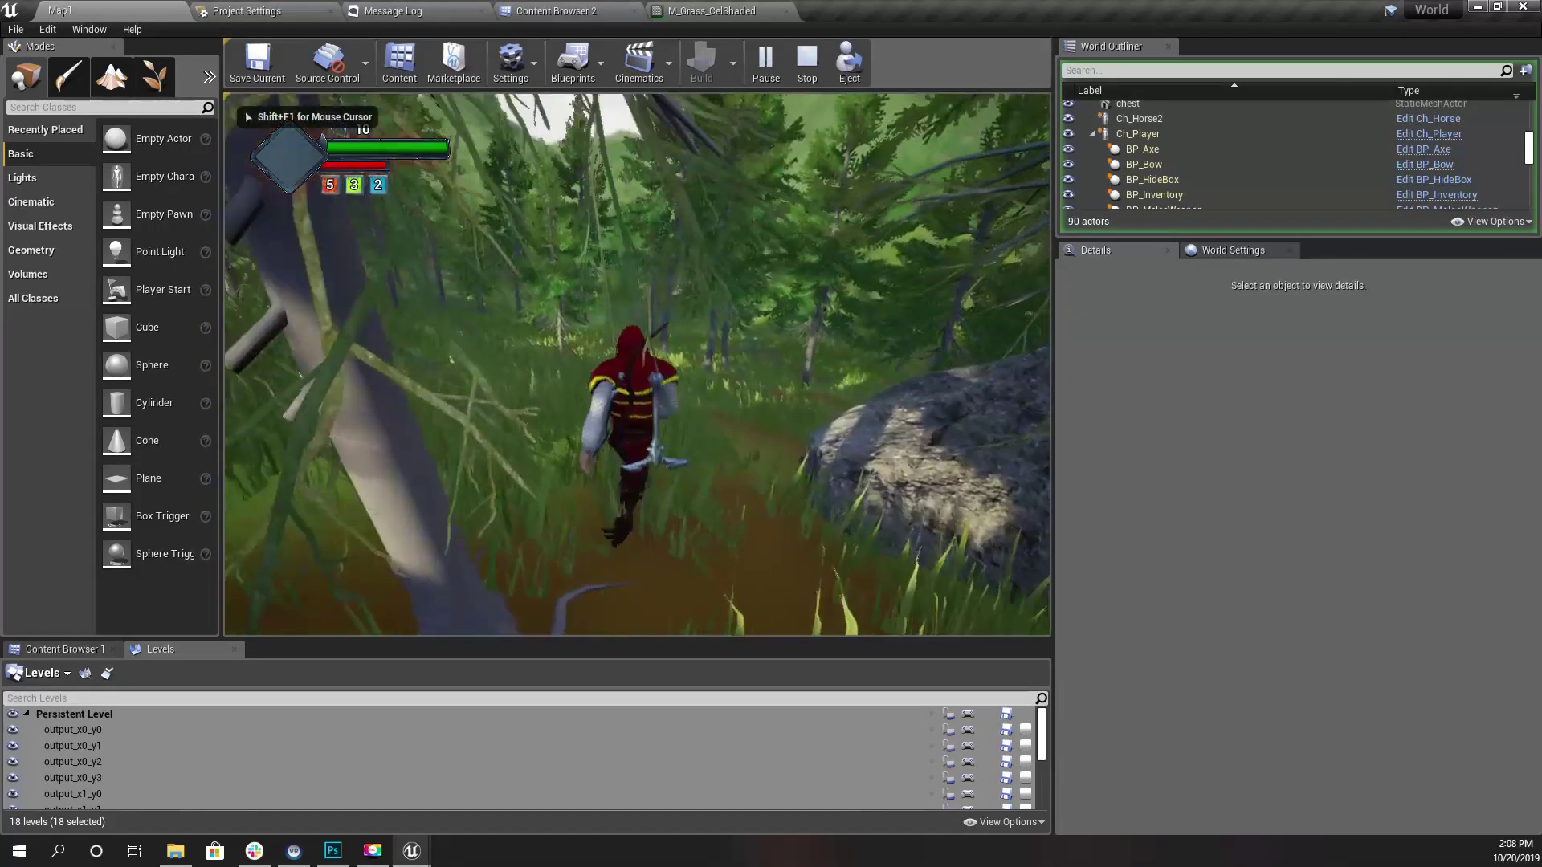
{"action": "key", "text": "w"}
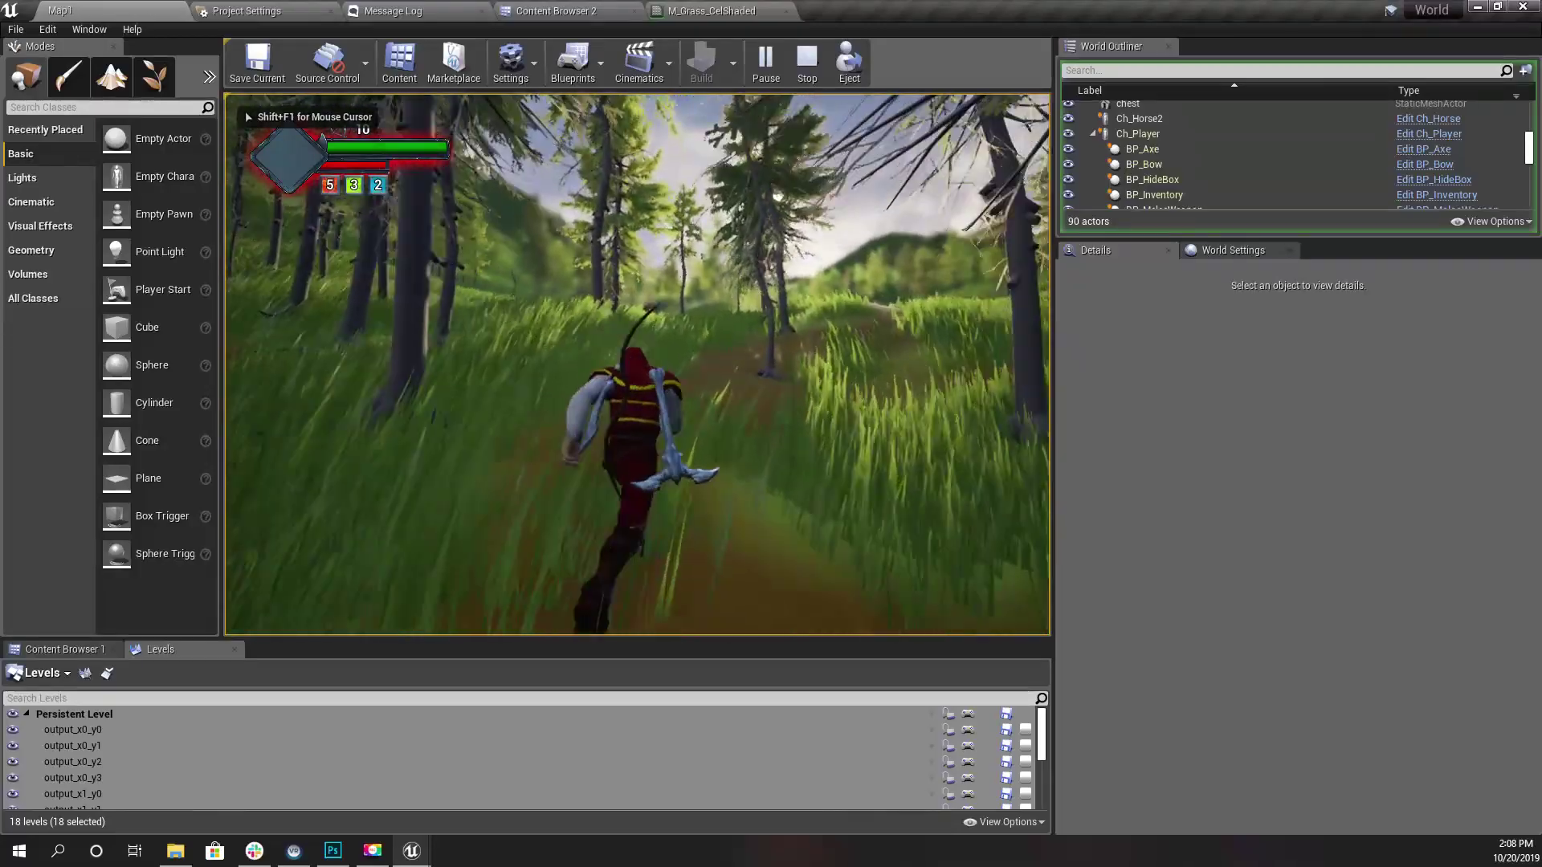
{"action": "key", "text": "w"}
Make the game view full-screen and walk through the grass to examine its colour and wind movement, ending the session when done.
{"action": "key", "text": "shift+F1"}
{"action": "key", "text": "F11"}
{"action": "left_click", "coordinate": [267, 486]}
{"action": "key", "text": "w"}
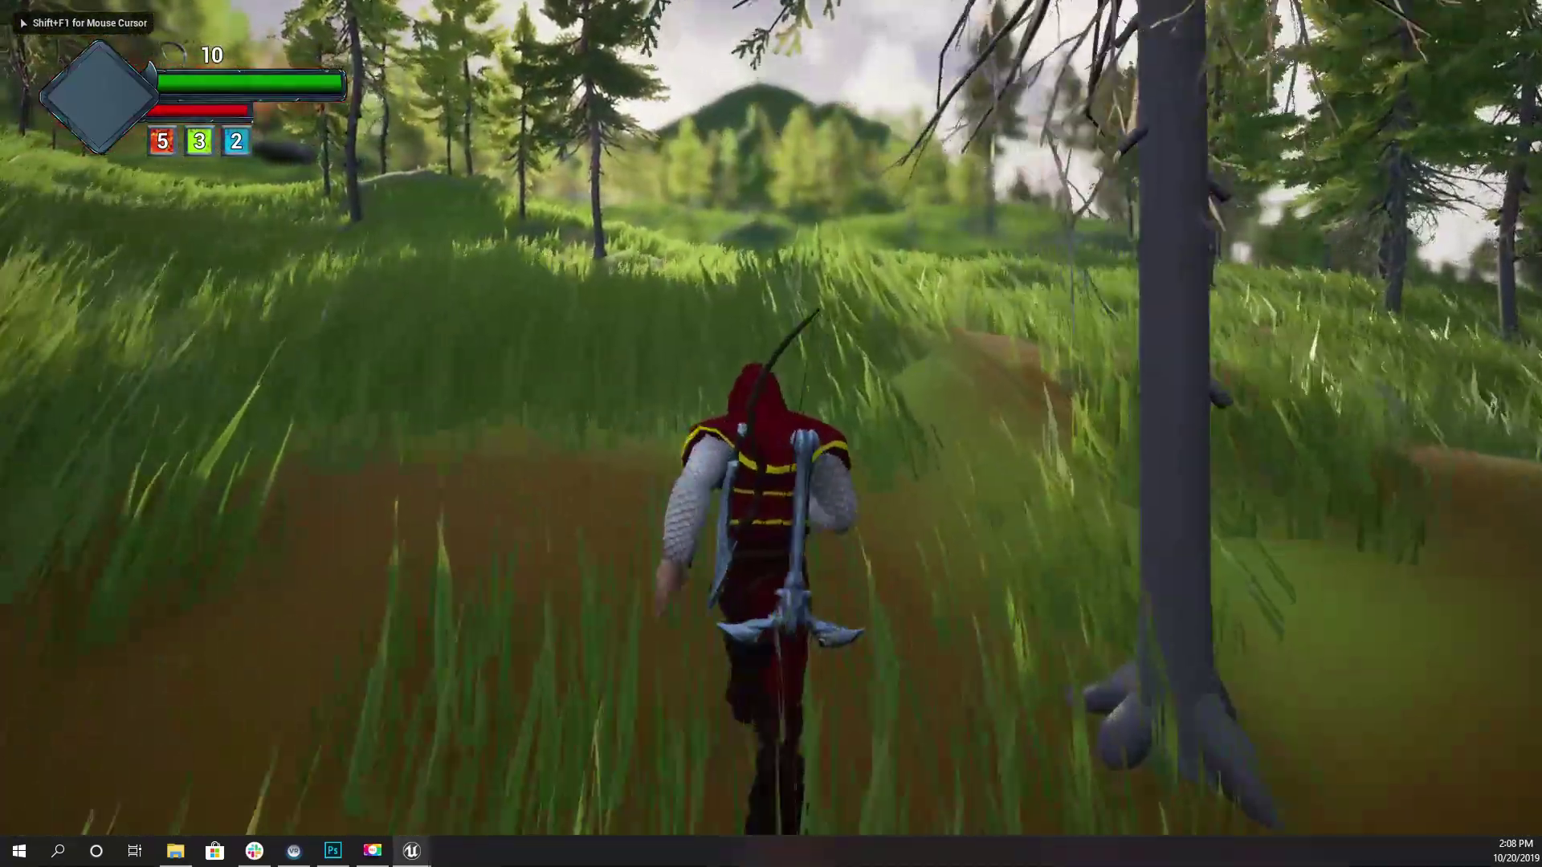
{"action": "key", "text": "w"}
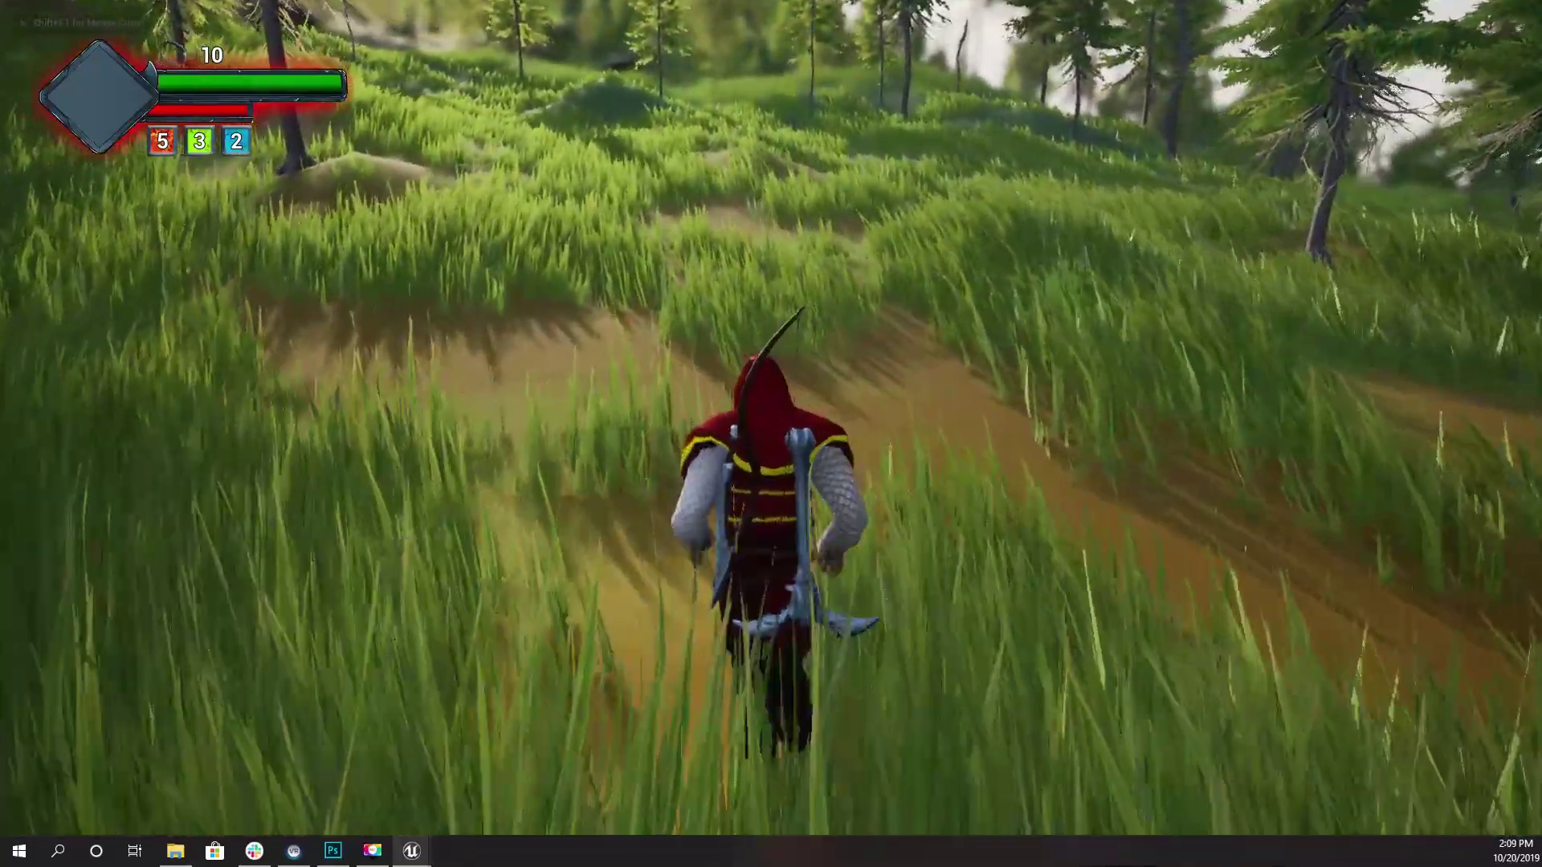
{"action": "key", "text": "w"}
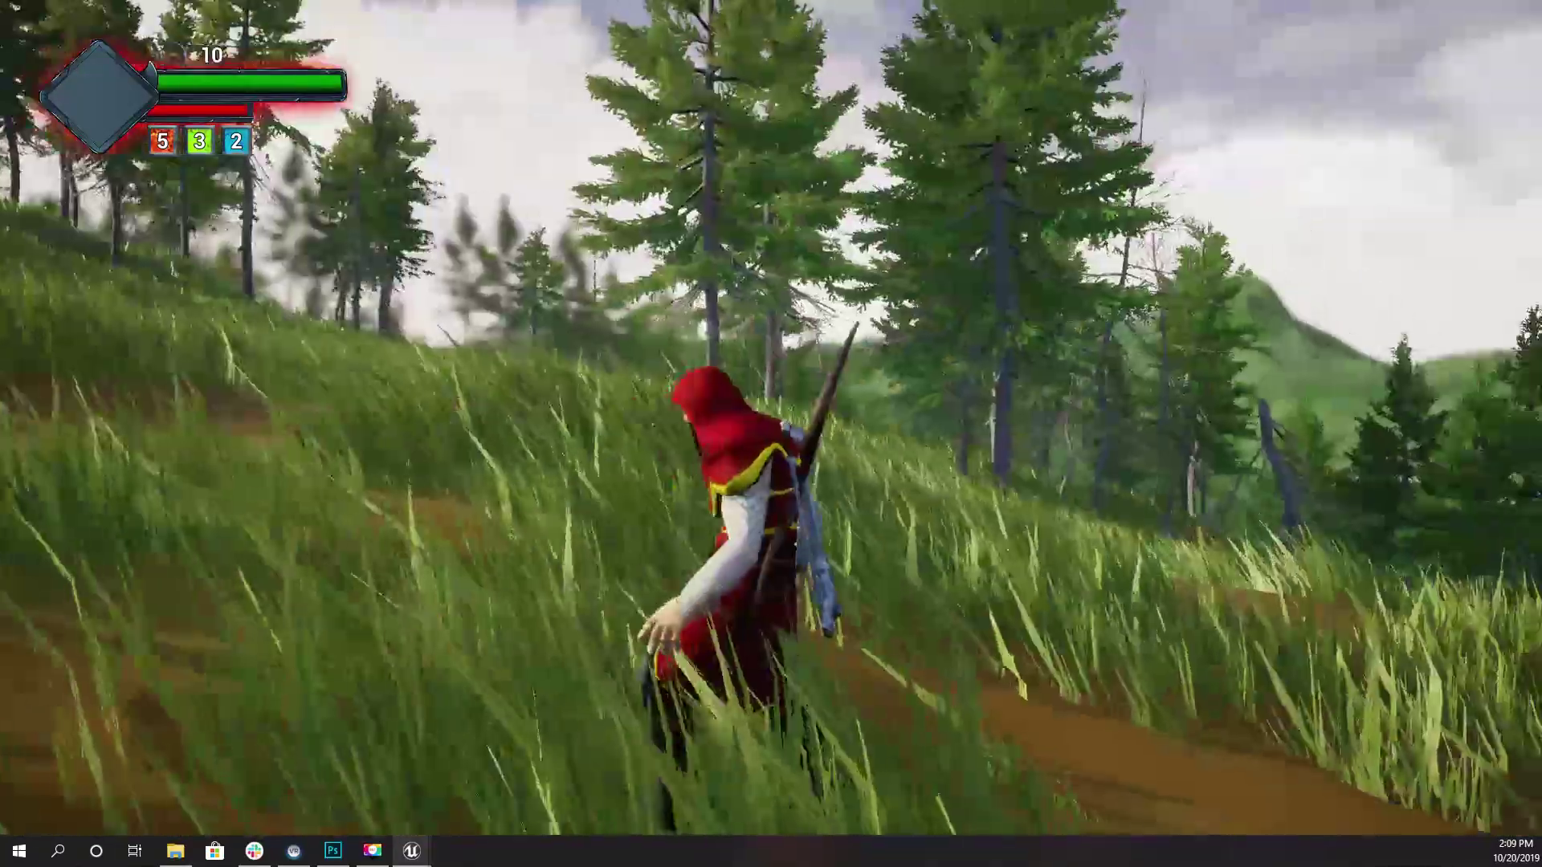
{"action": "key", "text": "w"}
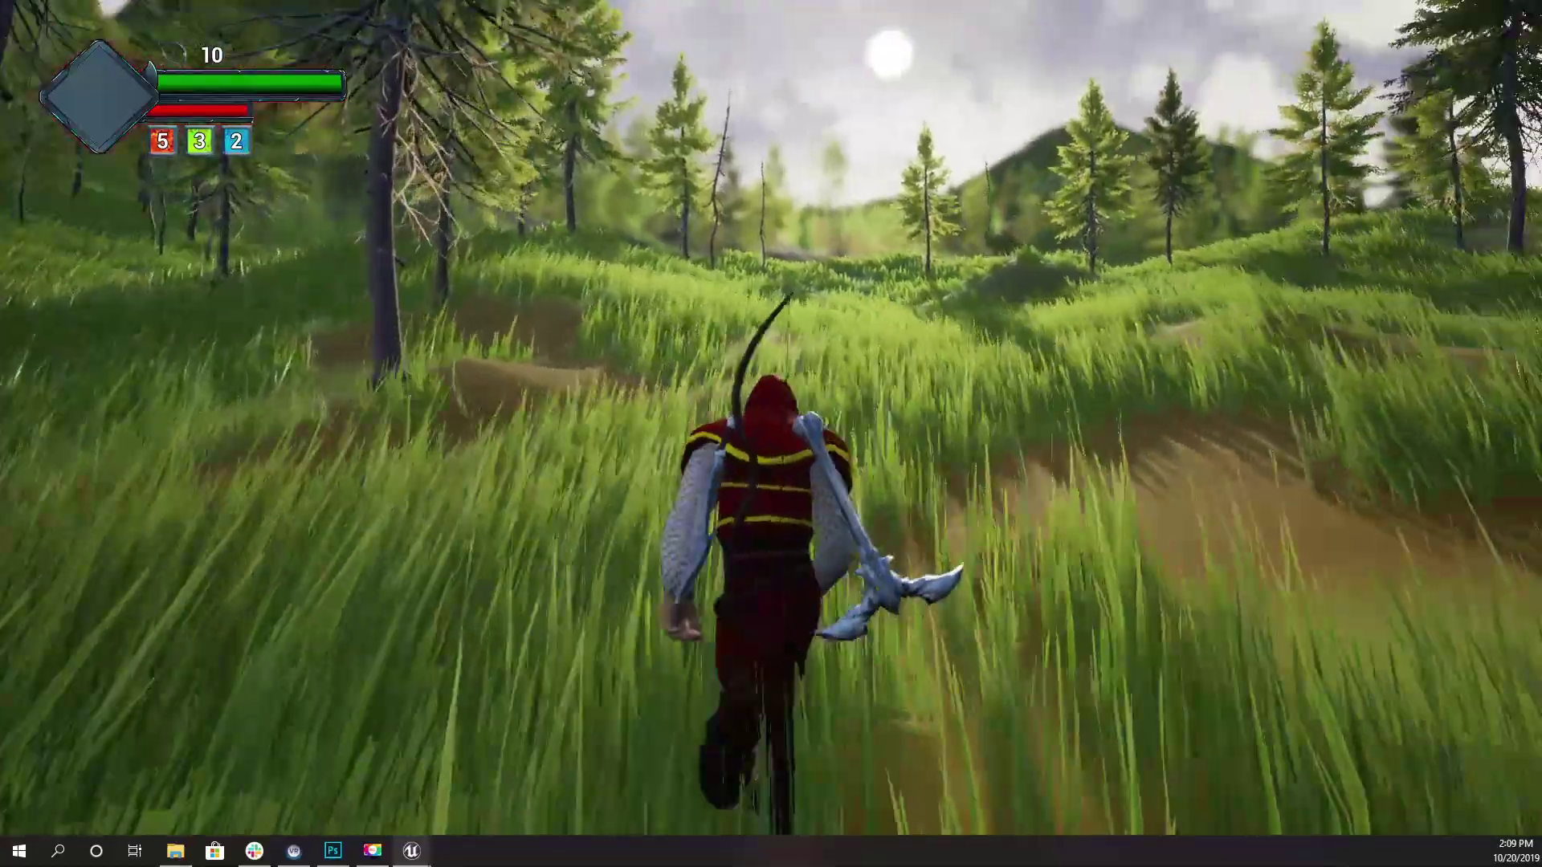
{"action": "key", "text": "w"}
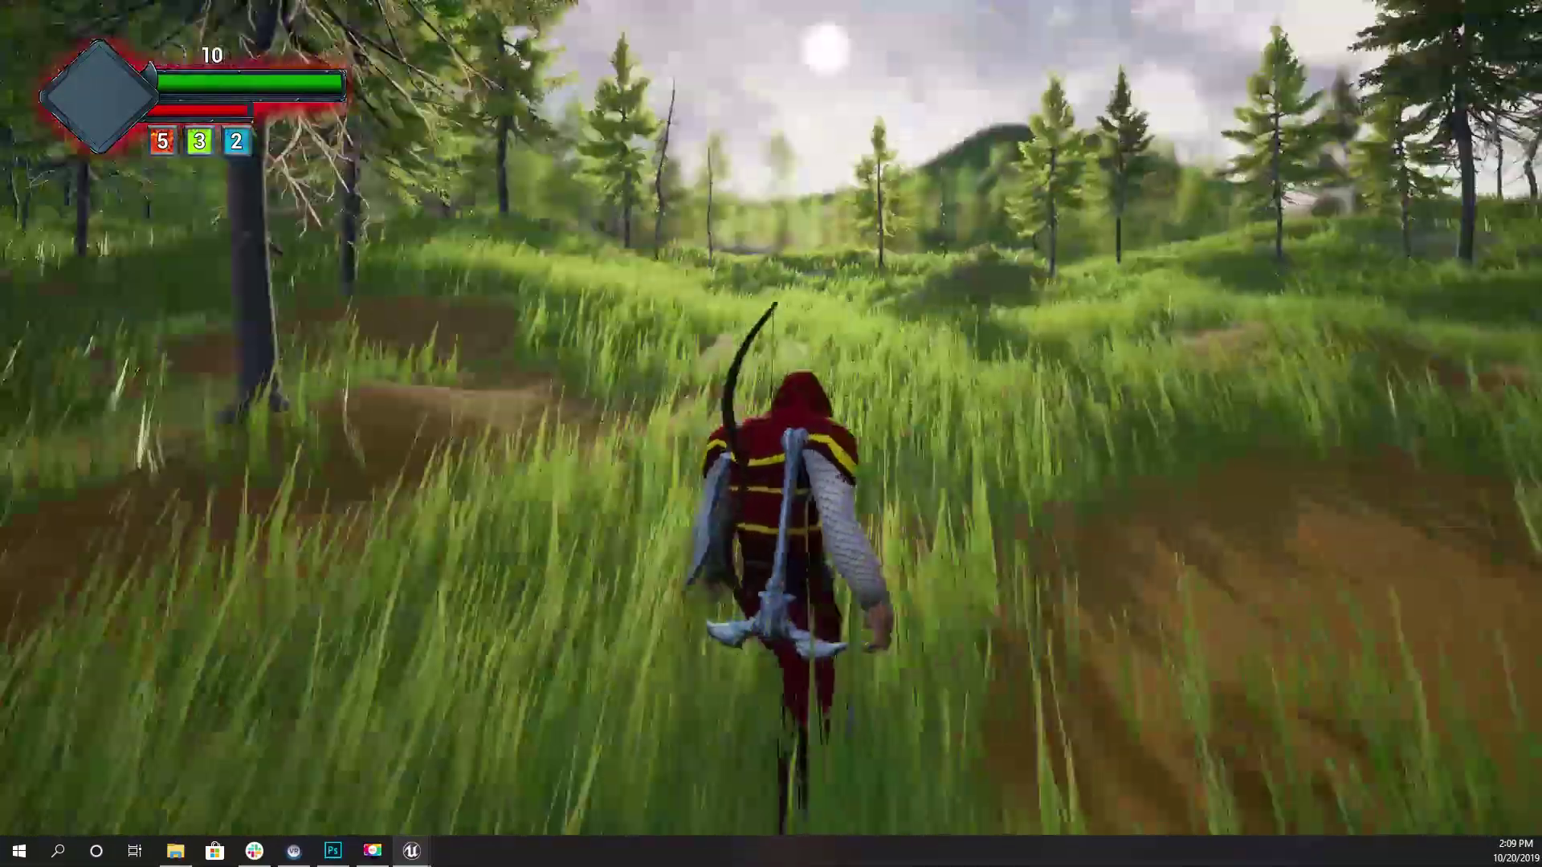
{"action": "key", "text": "w"}
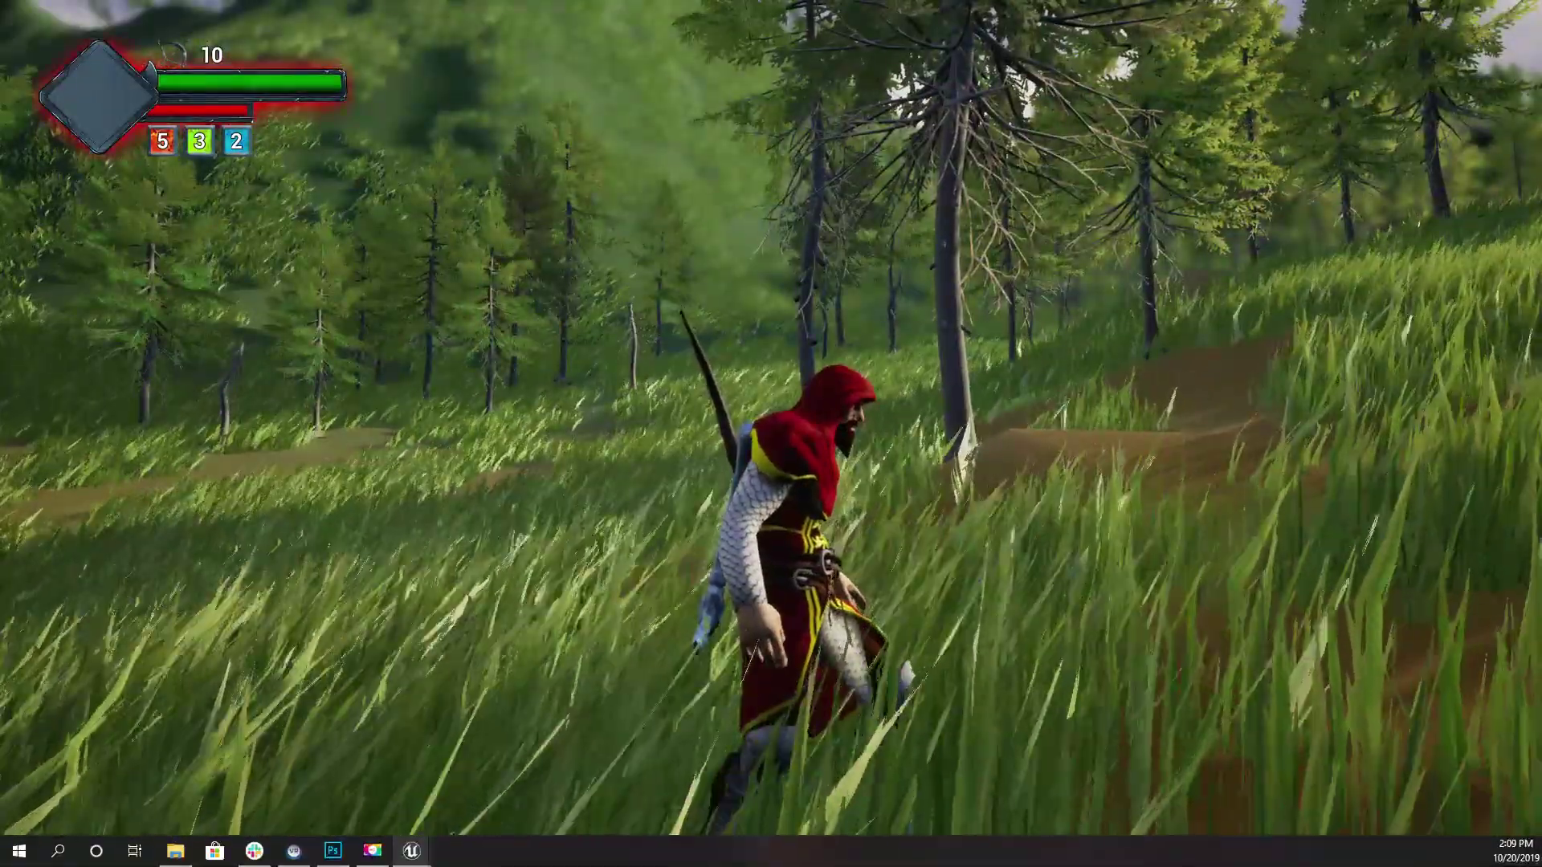
{"action": "key", "text": "Escape"}
{"action": "key", "text": "F11"}
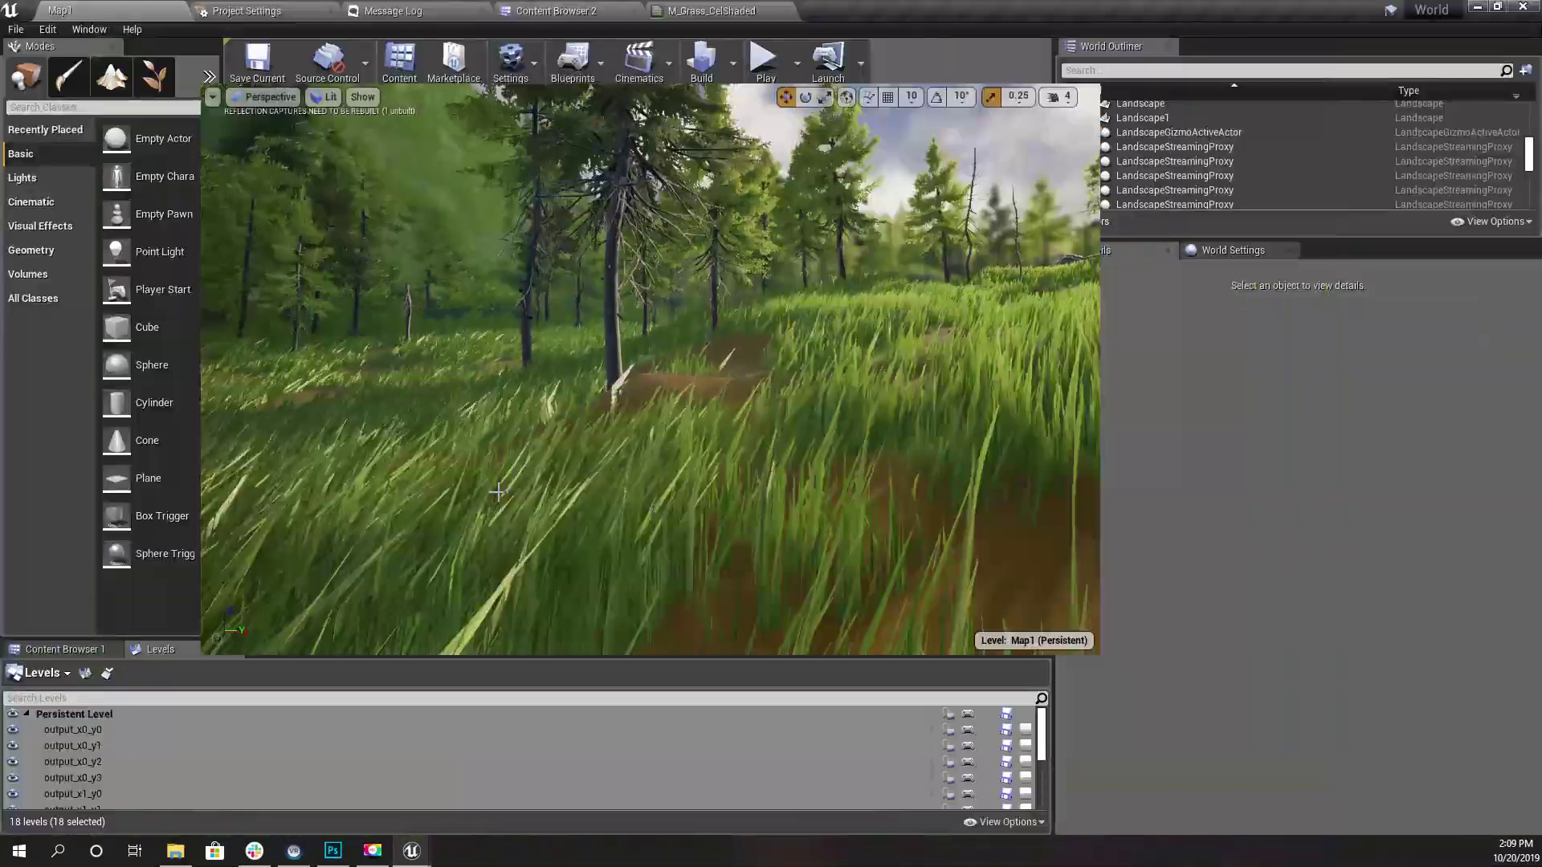
Remove the leftover unused nodes around the wind section of the M_Grass_CelShaded graph.
{"action": "left_click", "coordinate": [710, 10]}
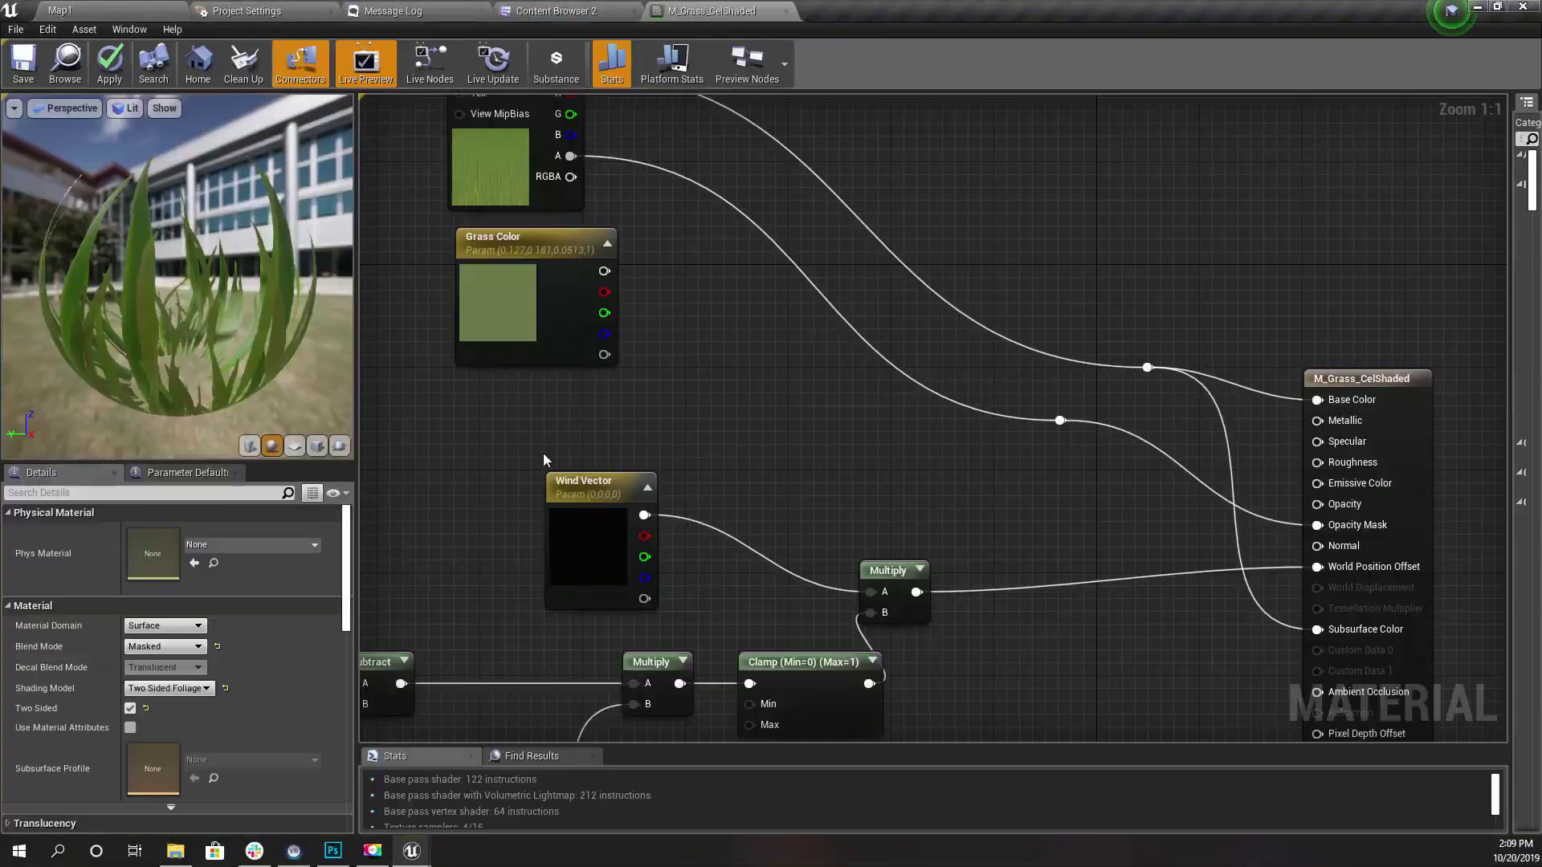
{"action": "scroll", "coordinate": [716, 307], "scroll_direction": "up", "scroll_amount": 2}
{"action": "right_click_drag", "start_coordinate": [919, 643], "coordinate": [1196, 334]}
{"action": "left_click_drag", "start_coordinate": [610, 326], "coordinate": [992, 487]}
{"action": "key", "text": "Delete"}
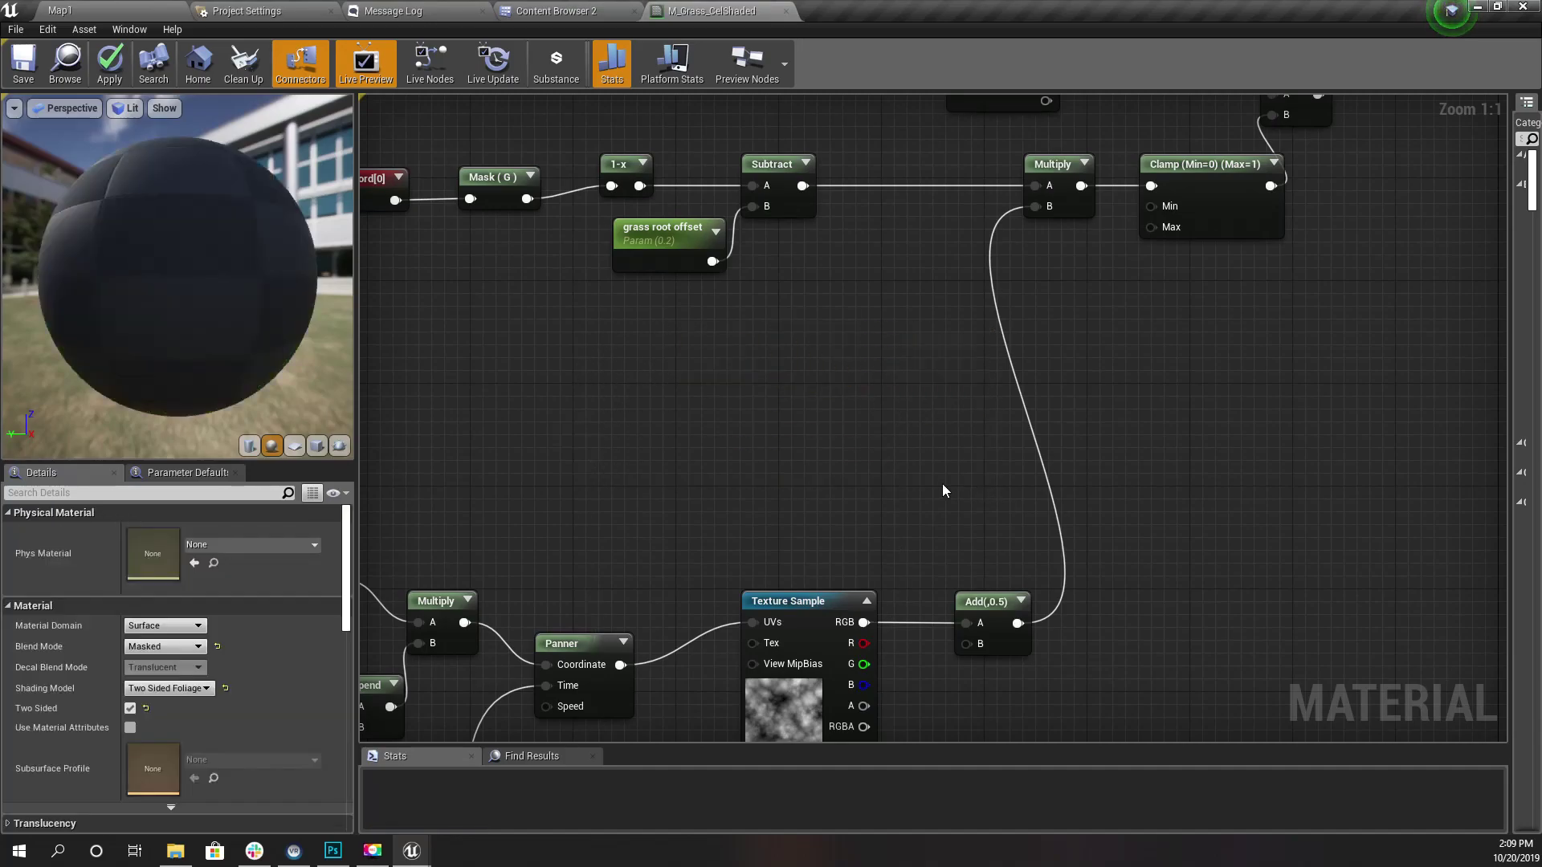
{"action": "right_click_drag", "start_coordinate": [943, 485], "coordinate": [998, 253]}
{"action": "scroll", "coordinate": [835, 460], "scroll_direction": "down", "scroll_amount": 4}
{"action": "left_click_drag", "start_coordinate": [904, 716], "coordinate": [513, 518]}
{"action": "key", "text": "Delete"}
{"action": "right_click_drag", "start_coordinate": [769, 436], "coordinate": [612, 831]}
{"action": "right_click_drag", "start_coordinate": [752, 394], "coordinate": [681, 461]}
{"action": "scroll", "coordinate": [723, 530], "scroll_direction": "up", "scroll_amount": 4}
{"action": "right_click_drag", "start_coordinate": [809, 603], "coordinate": [691, 299]}
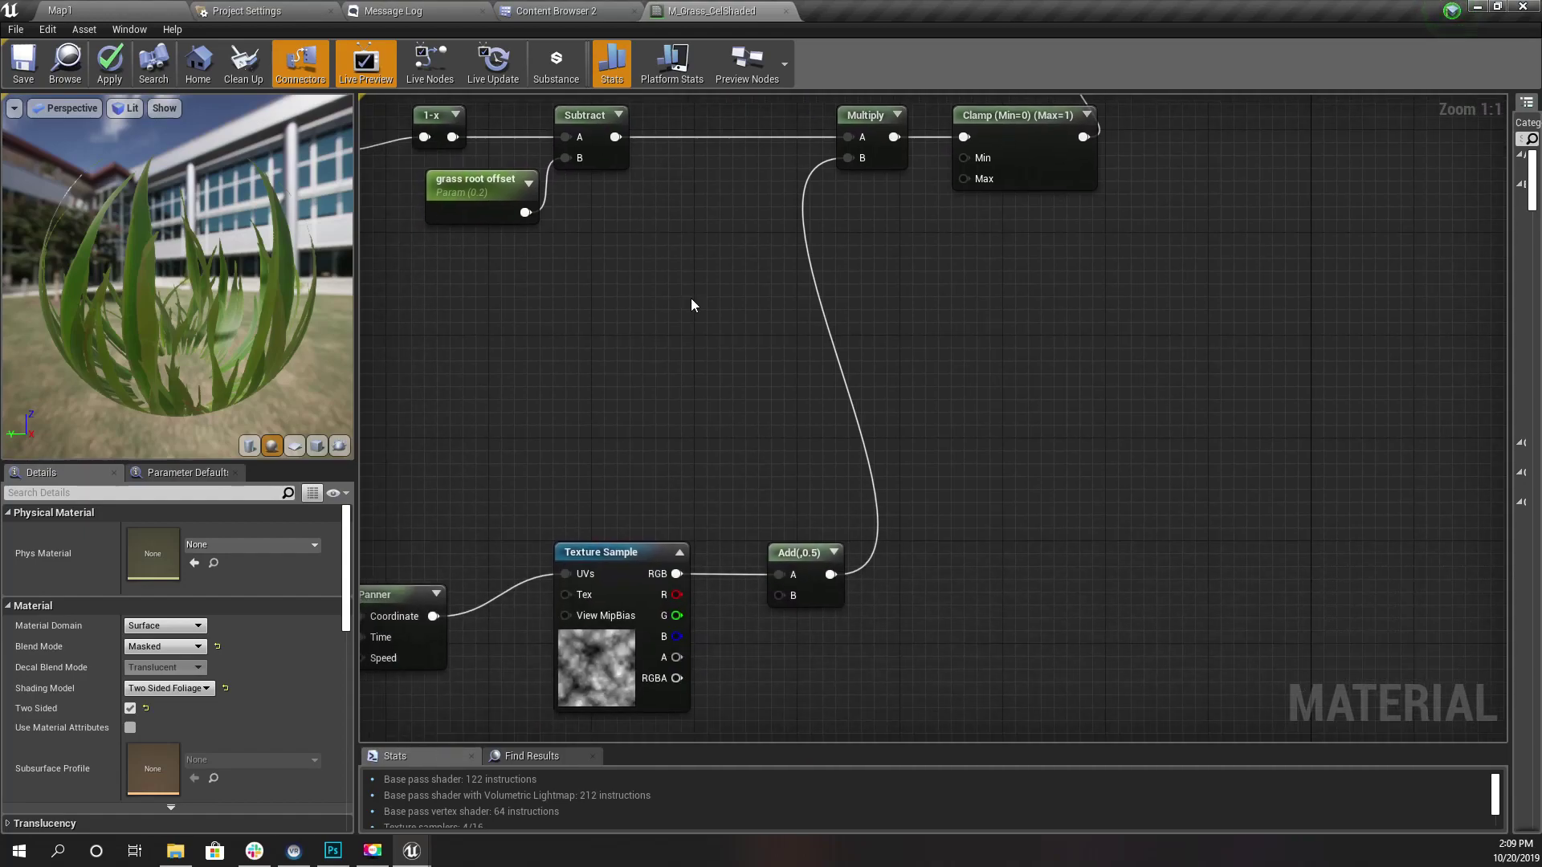
Set Const B of the Add node after the wind noise Texture Sample to 0.6, and apply and save the material.
{"action": "left_click", "coordinate": [817, 593]}
{"action": "left_click", "coordinate": [167, 551]}
{"action": "type", "text": ".6"}
{"action": "key", "text": "Return"}
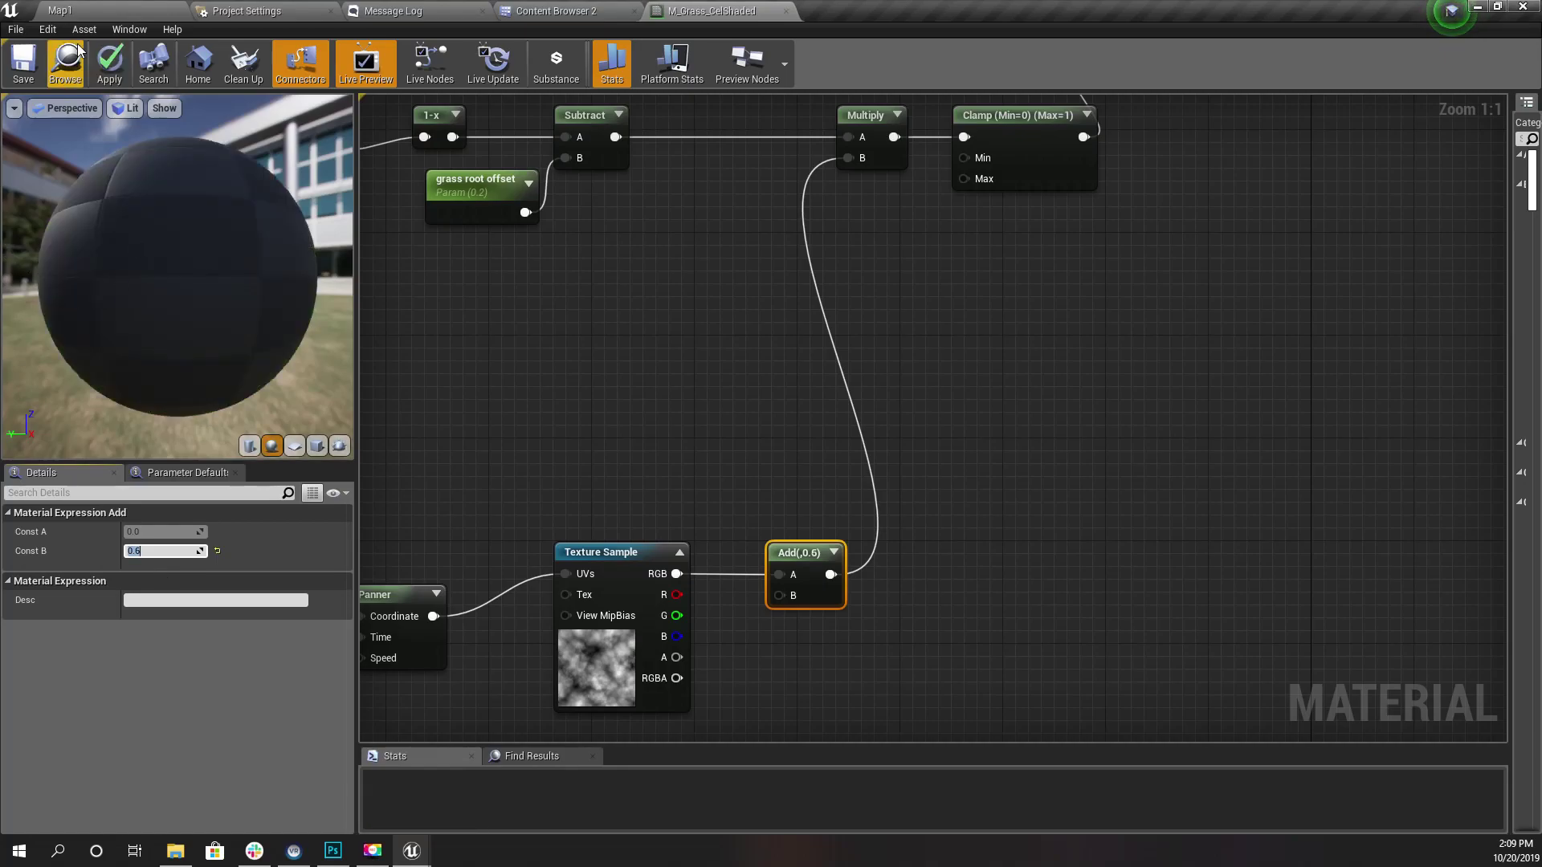
{"action": "left_click", "coordinate": [110, 63]}
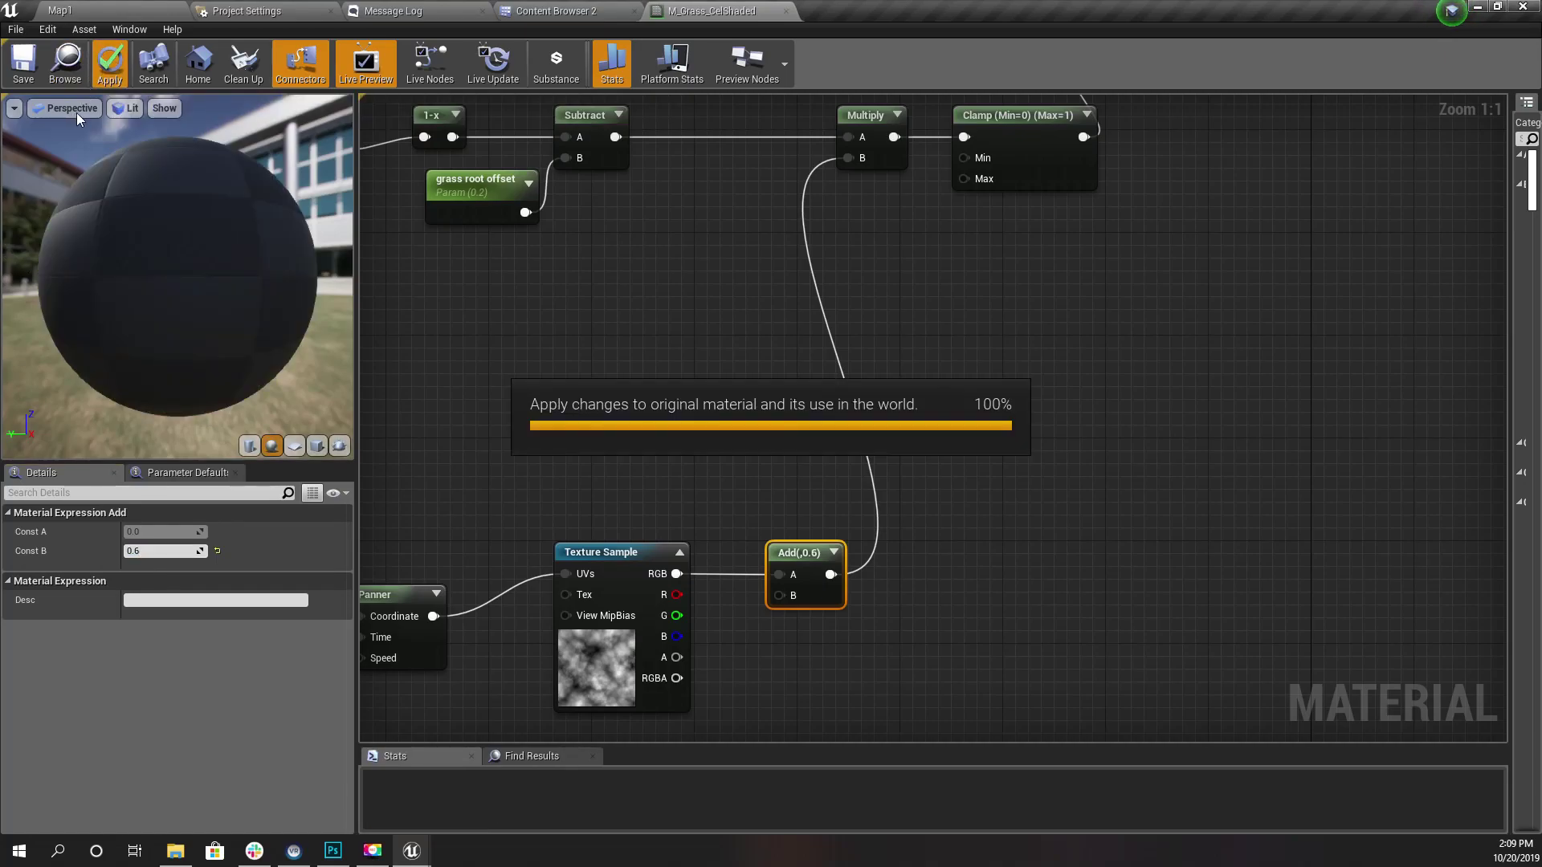
{"action": "key", "text": "ctrl+s"}
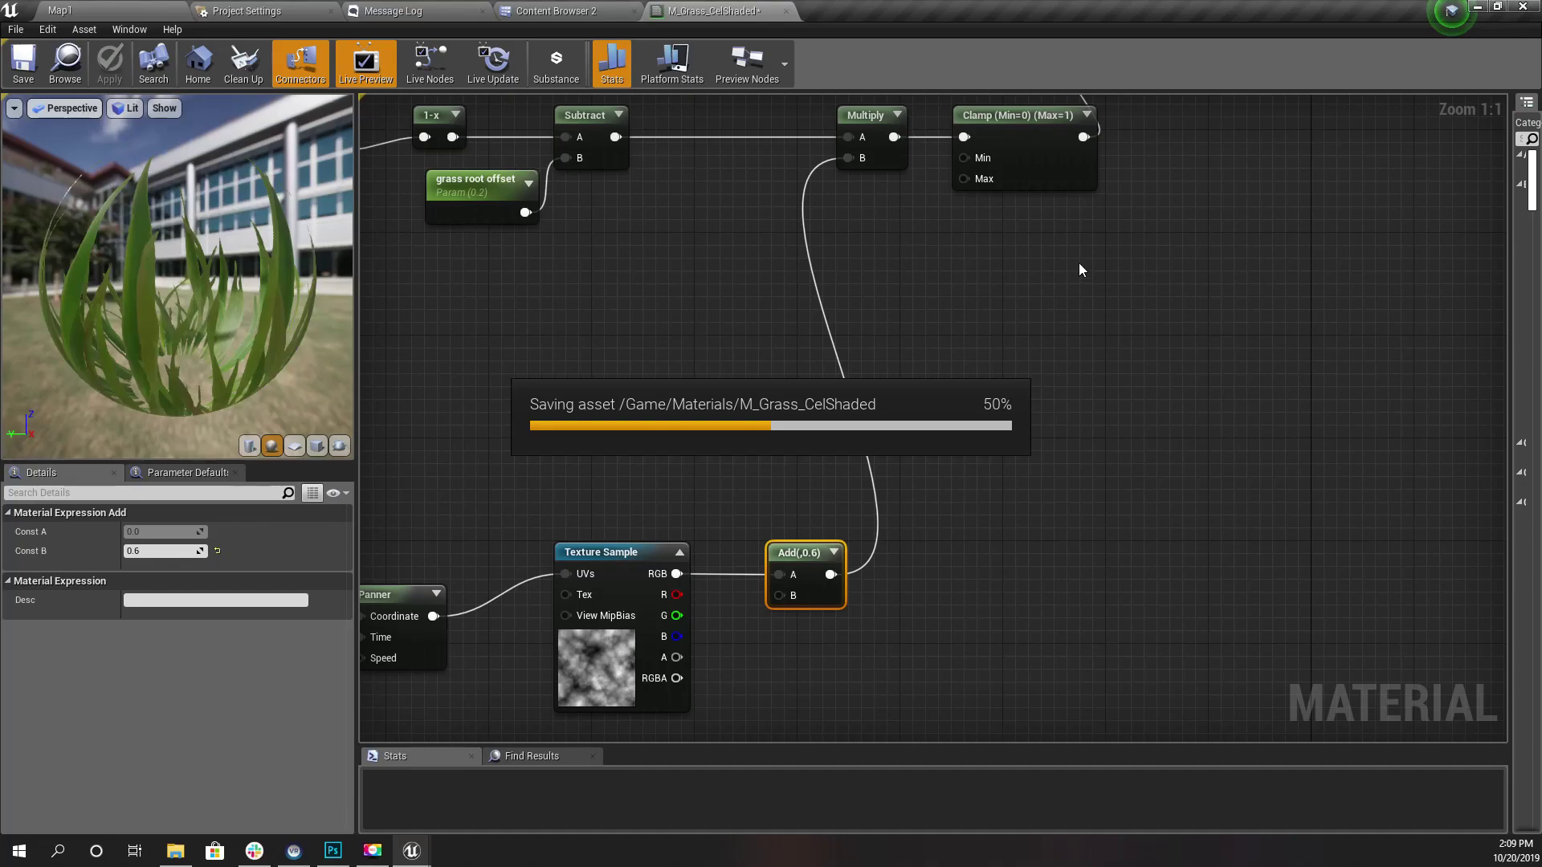
Play Map1 full-screen from within the grass and examine the adjusted wind sway around the character, ending the session when done.
{"action": "left_click", "coordinate": [105, 9]}
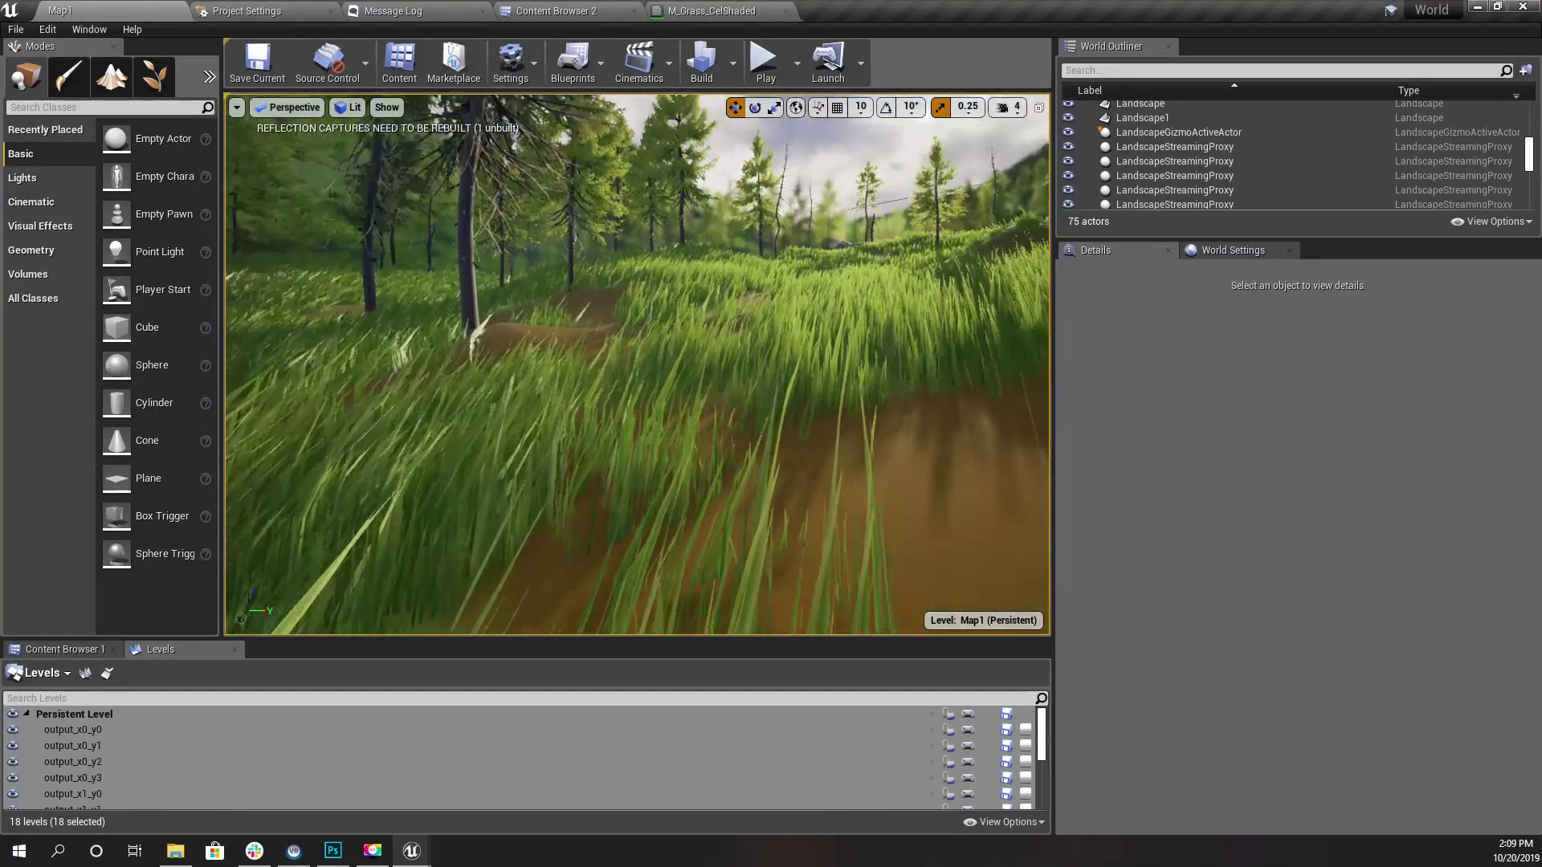
{"action": "key", "text": "w"}
{"action": "right_click_drag", "start_coordinate": [638, 364], "coordinate": [501, 363]}
{"action": "right_click_drag", "start_coordinate": [568, 289], "coordinate": [568, 289]}
{"action": "key", "text": "F11"}
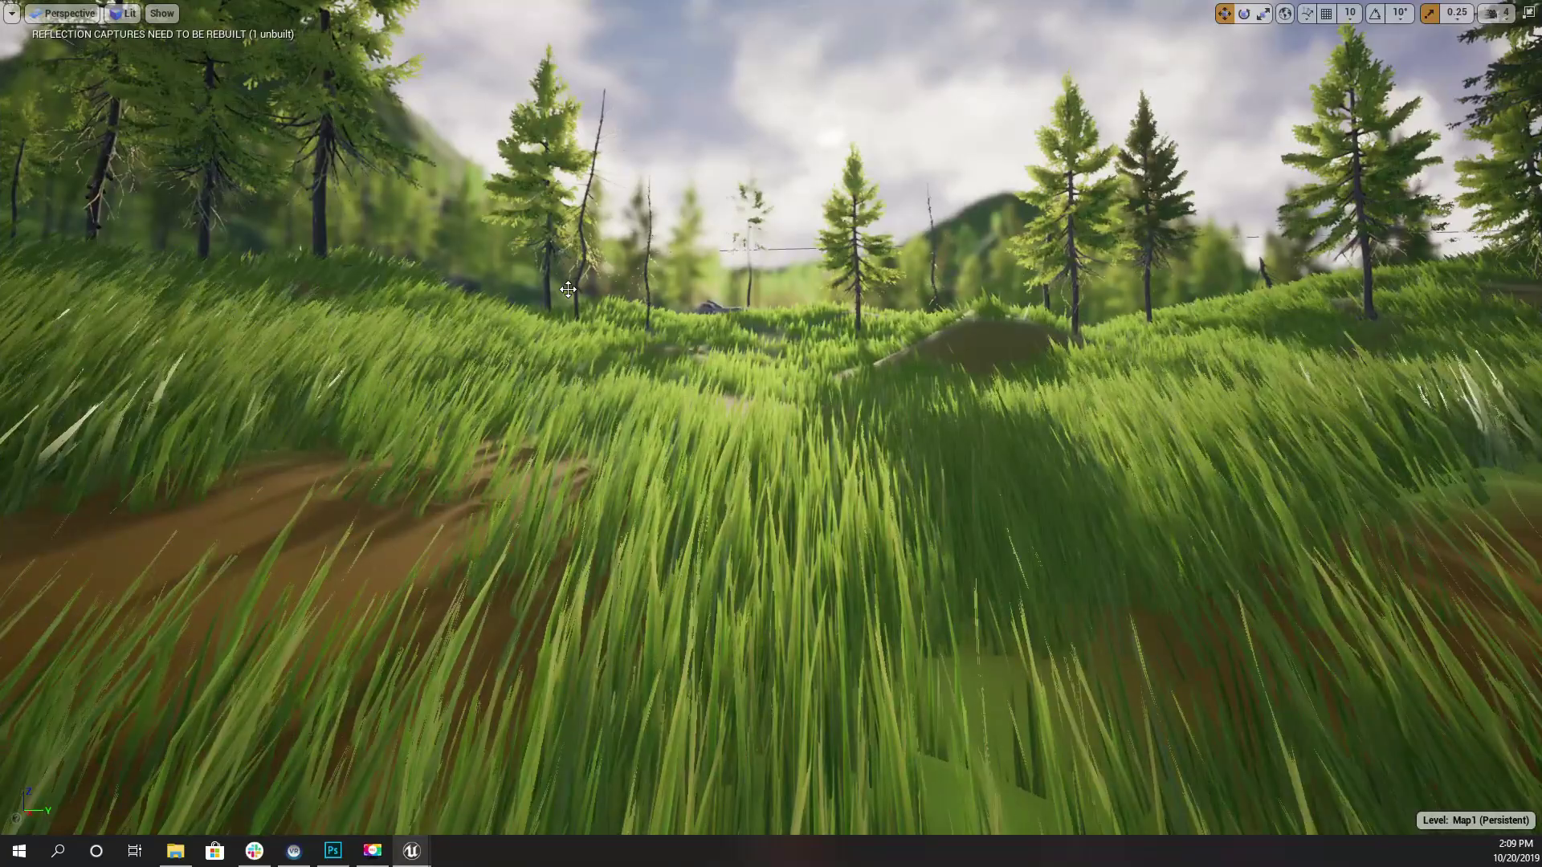
{"action": "key", "text": "alt+p"}
{"action": "key", "text": "w"}
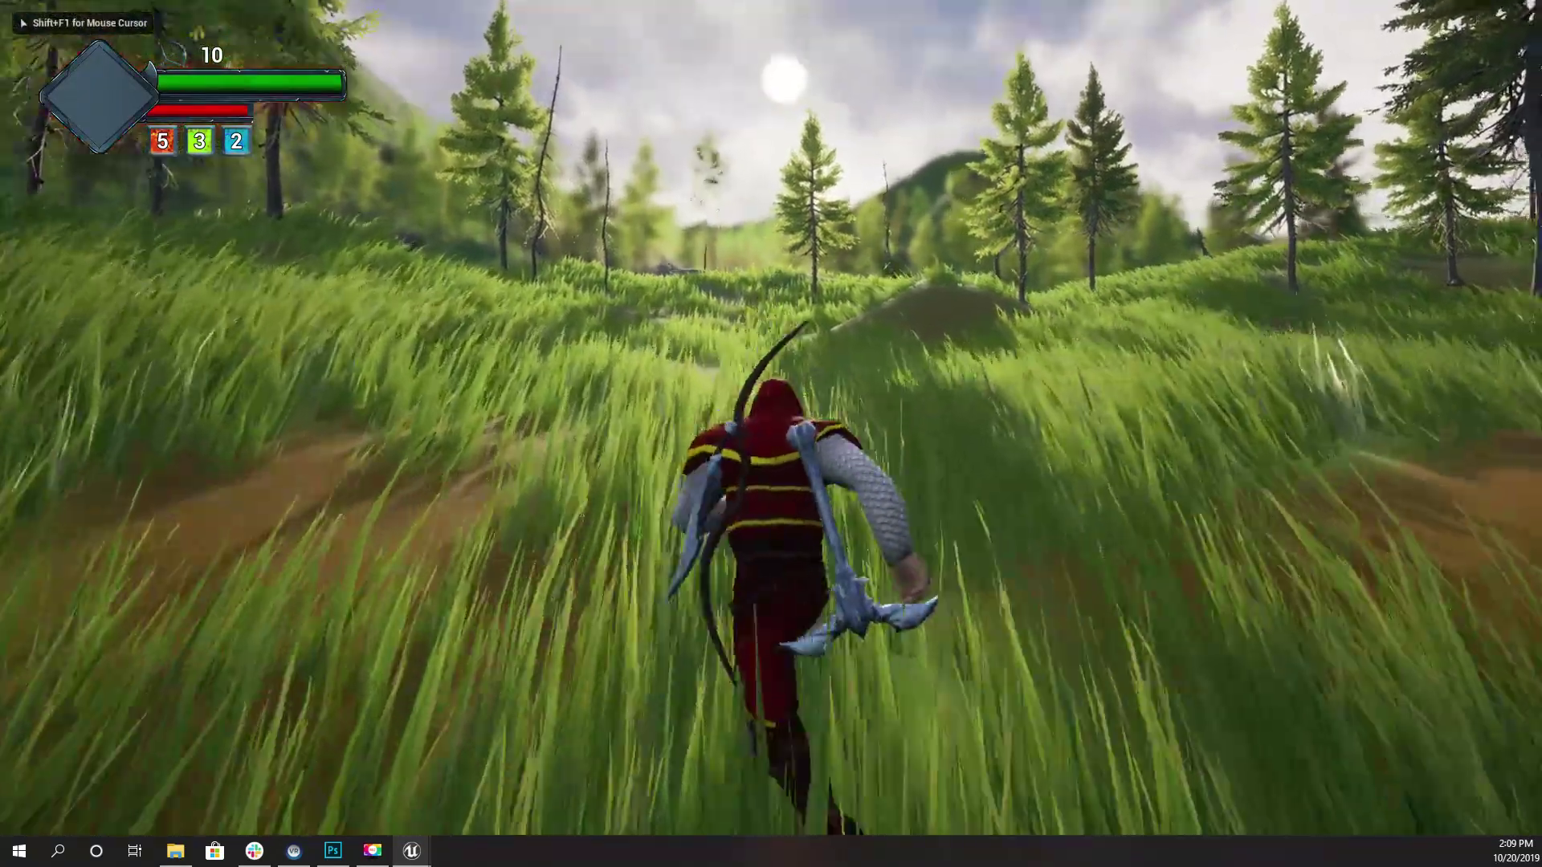
{"action": "key", "text": "w"}
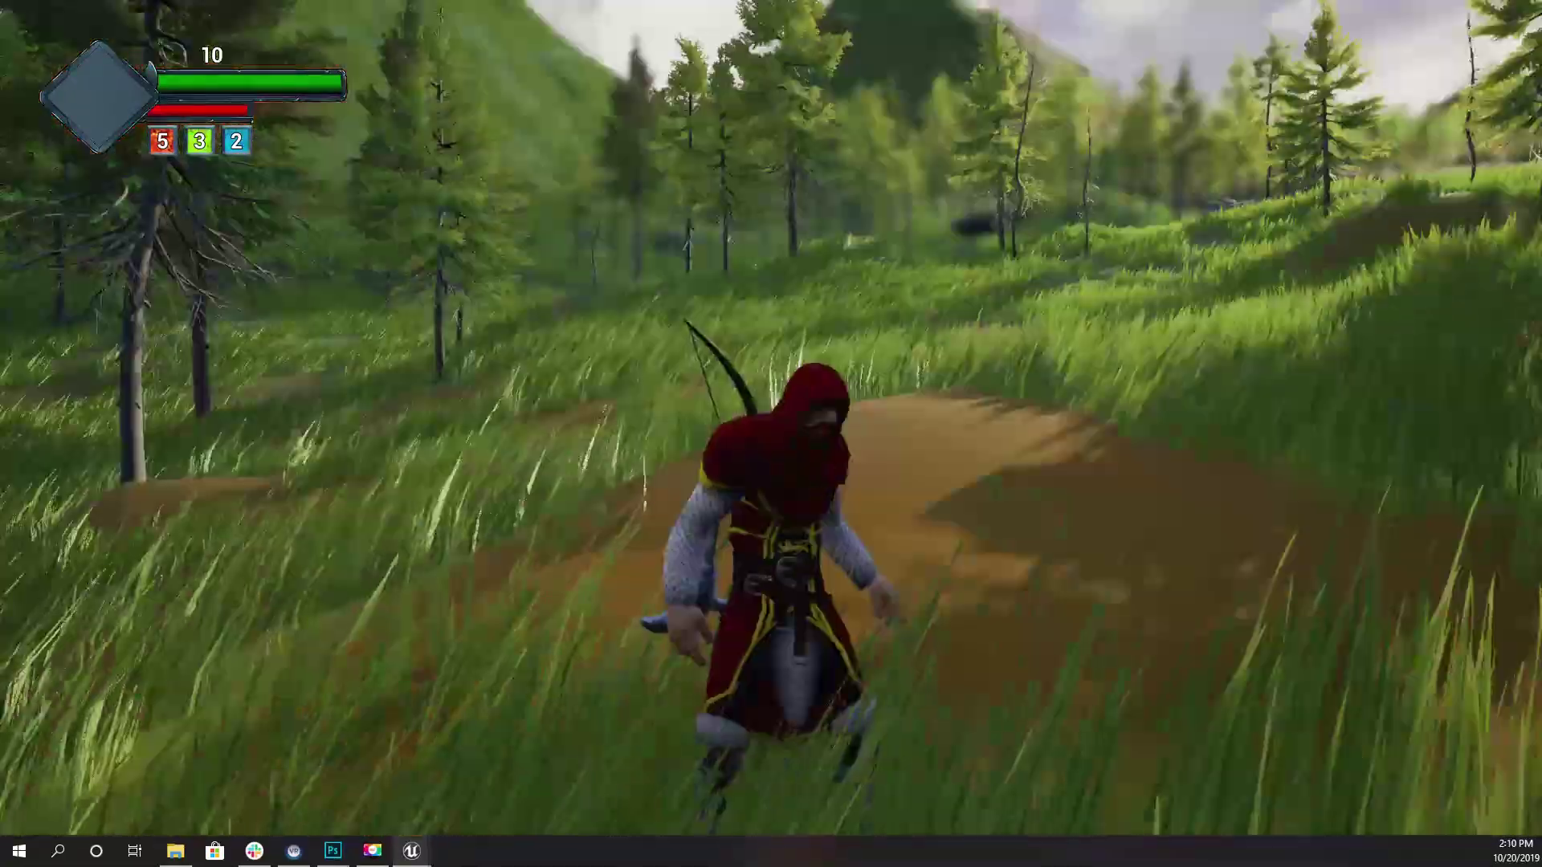
{"action": "key", "text": "w"}
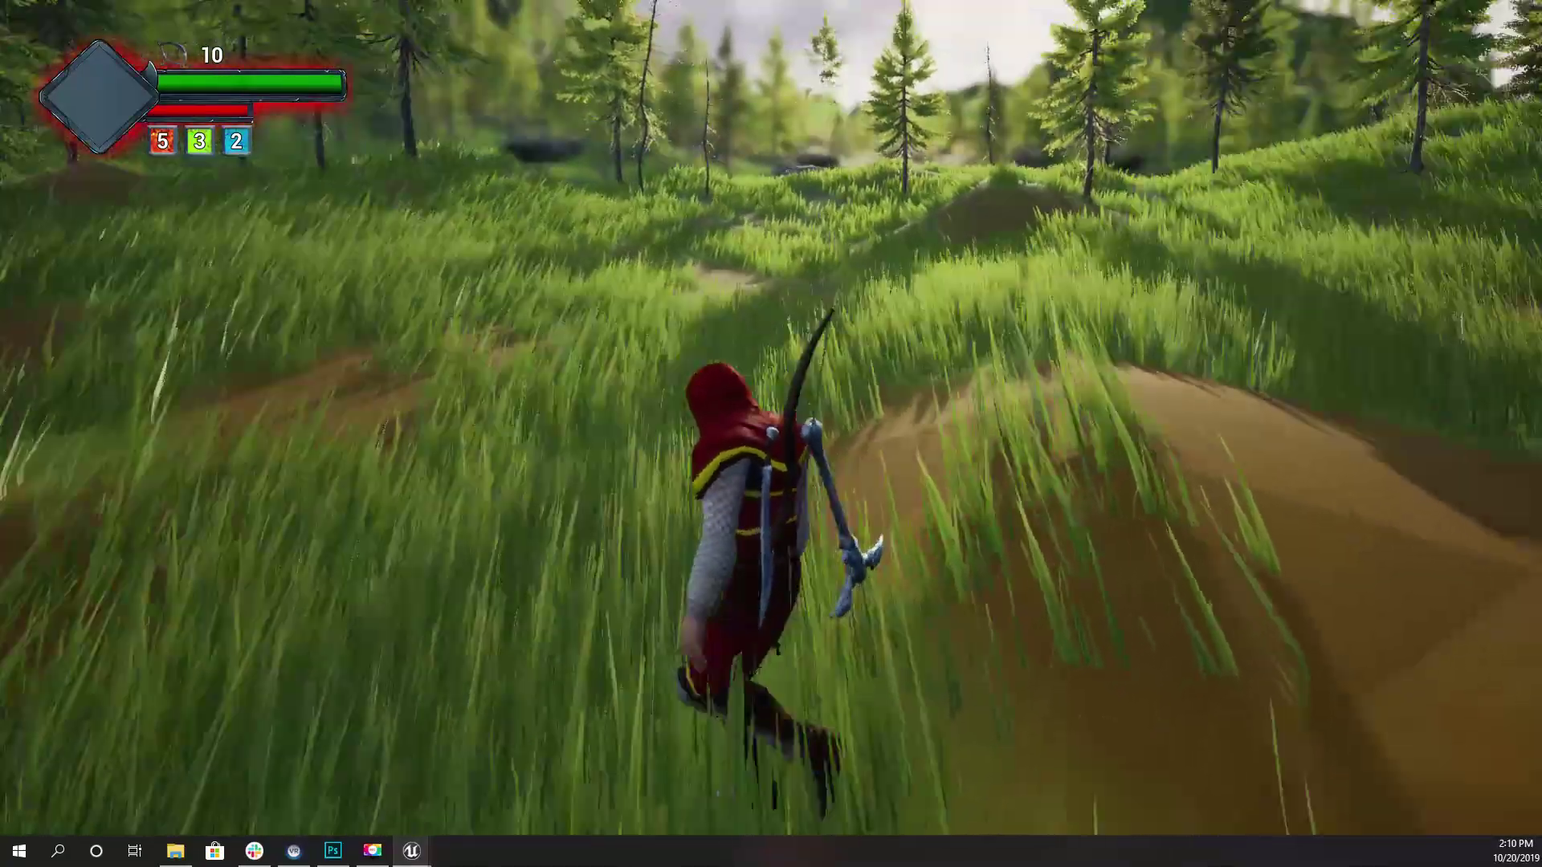
{"action": "key", "text": "a"}
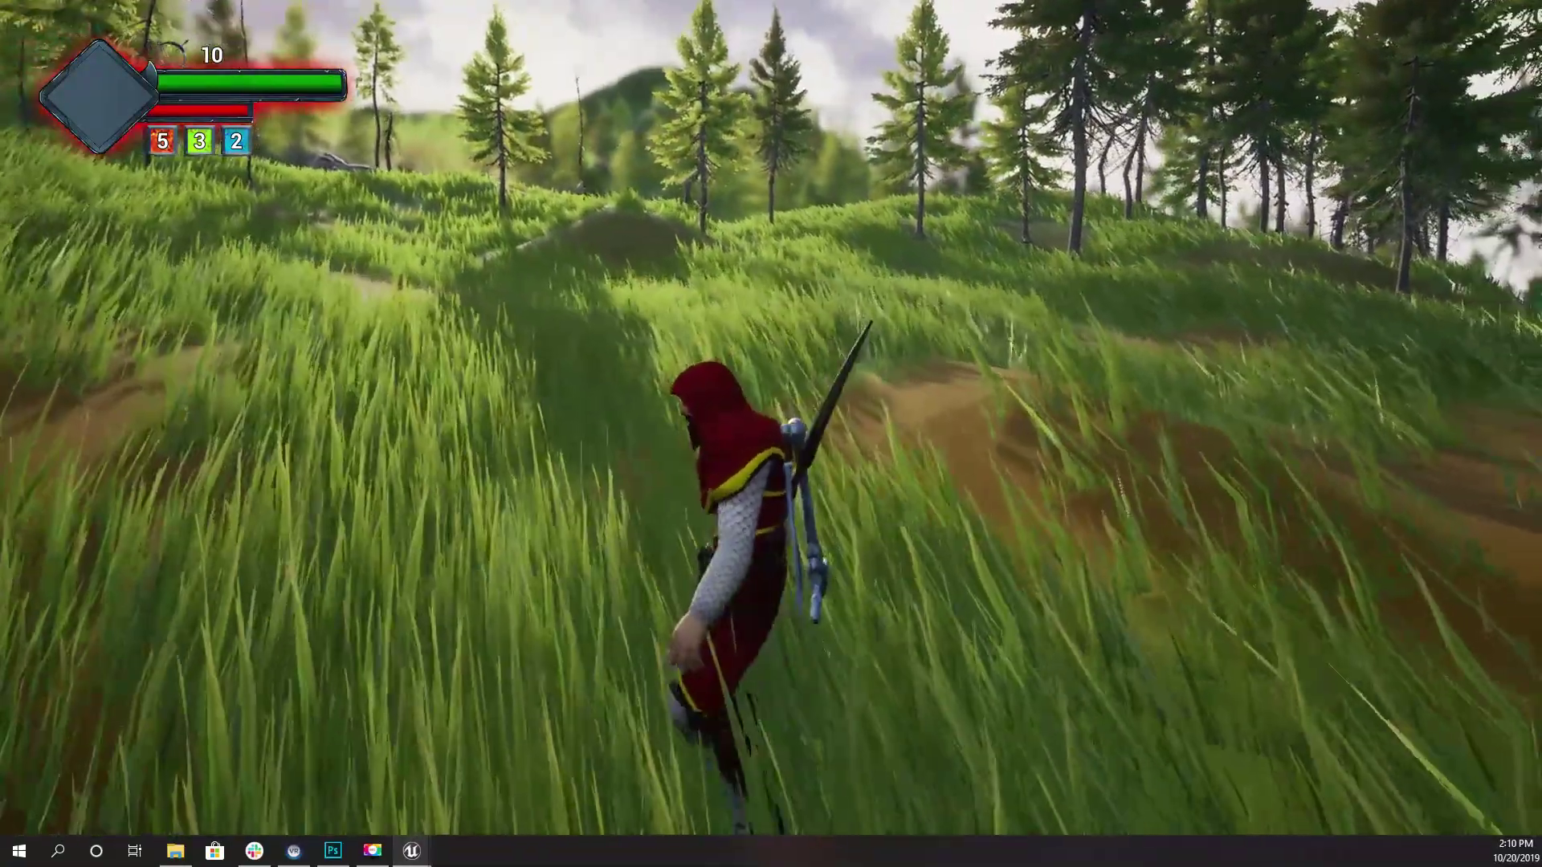
{"action": "key", "text": "w"}
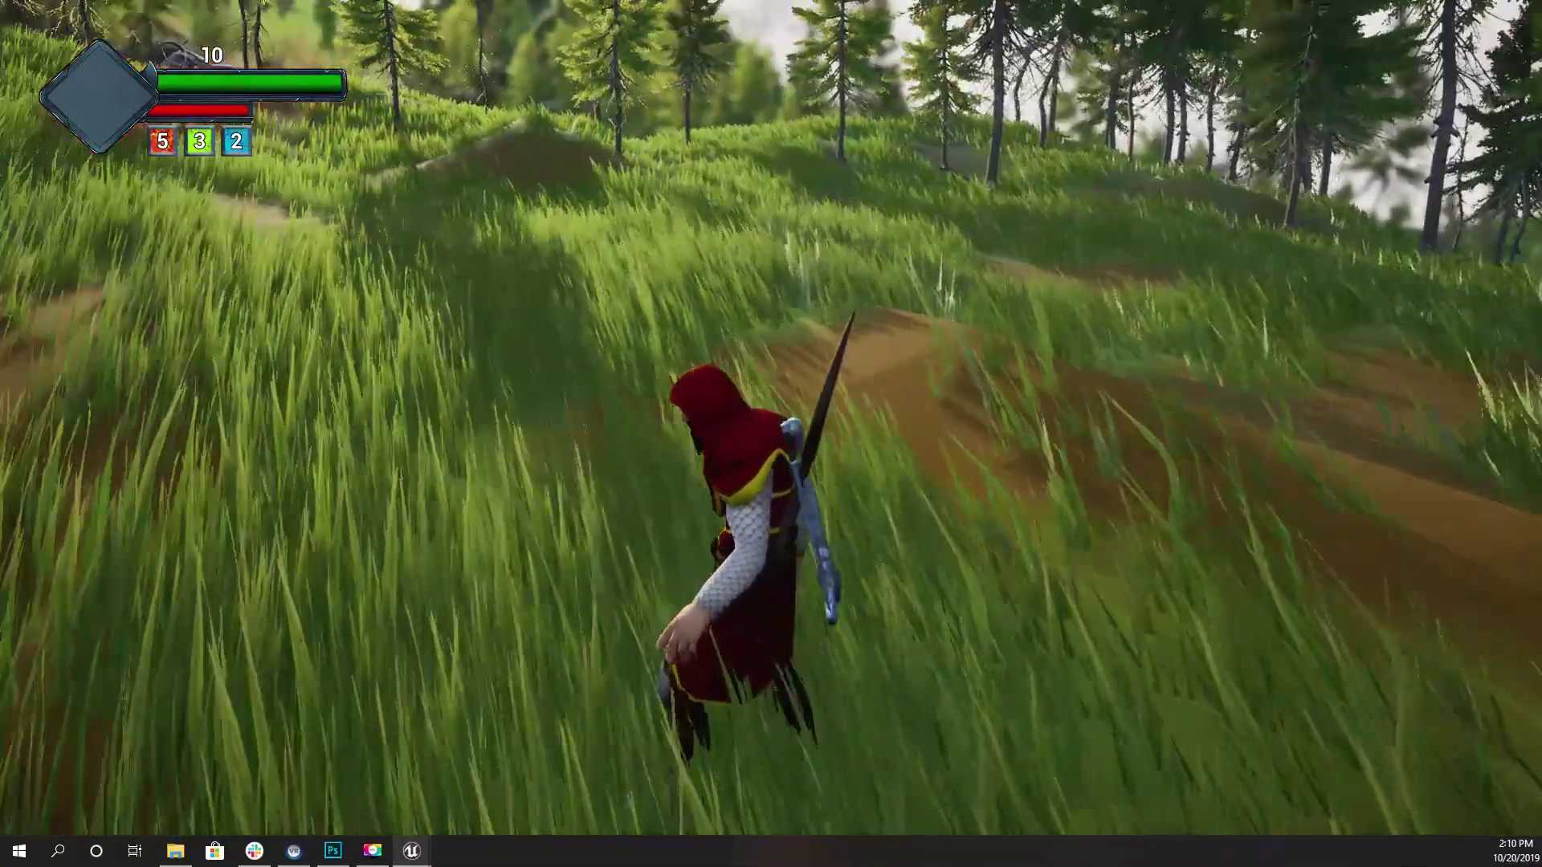
{"action": "key", "text": "w"}
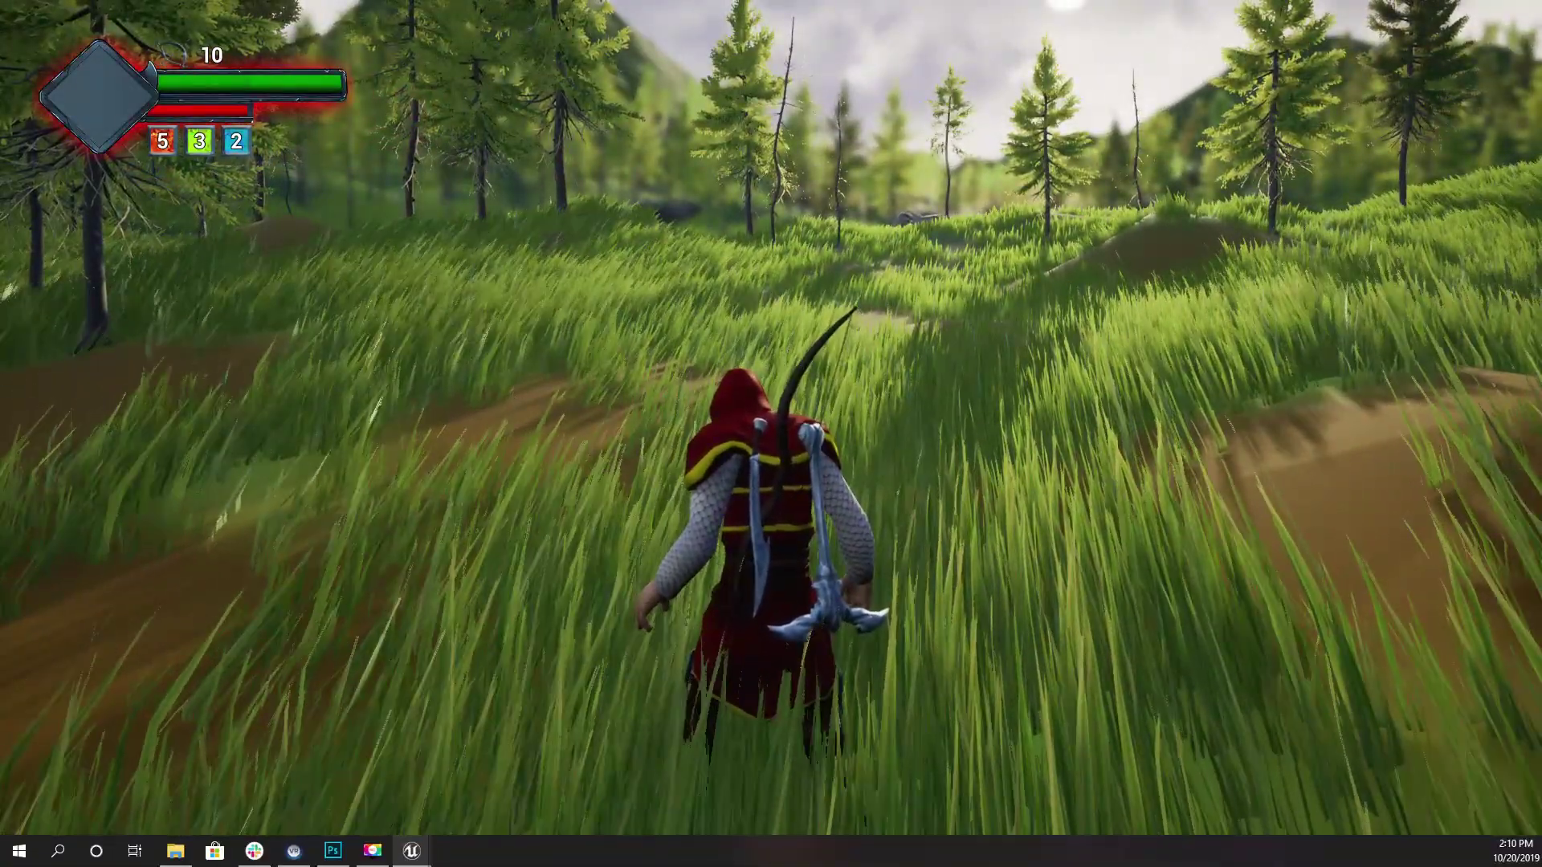
{"action": "key", "text": "a"}
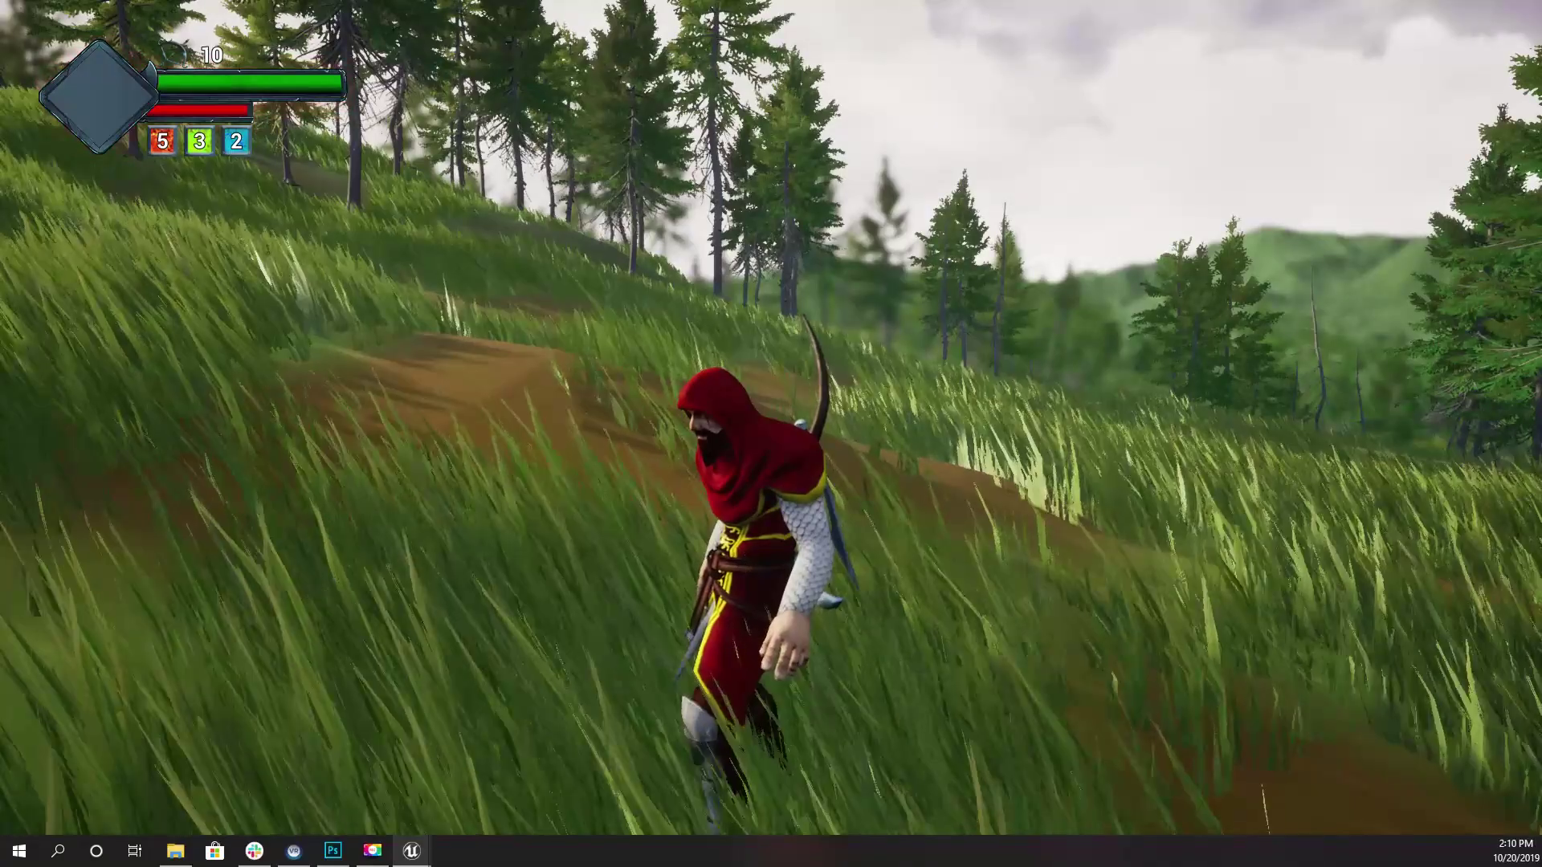
{"action": "key", "text": "Escape"}
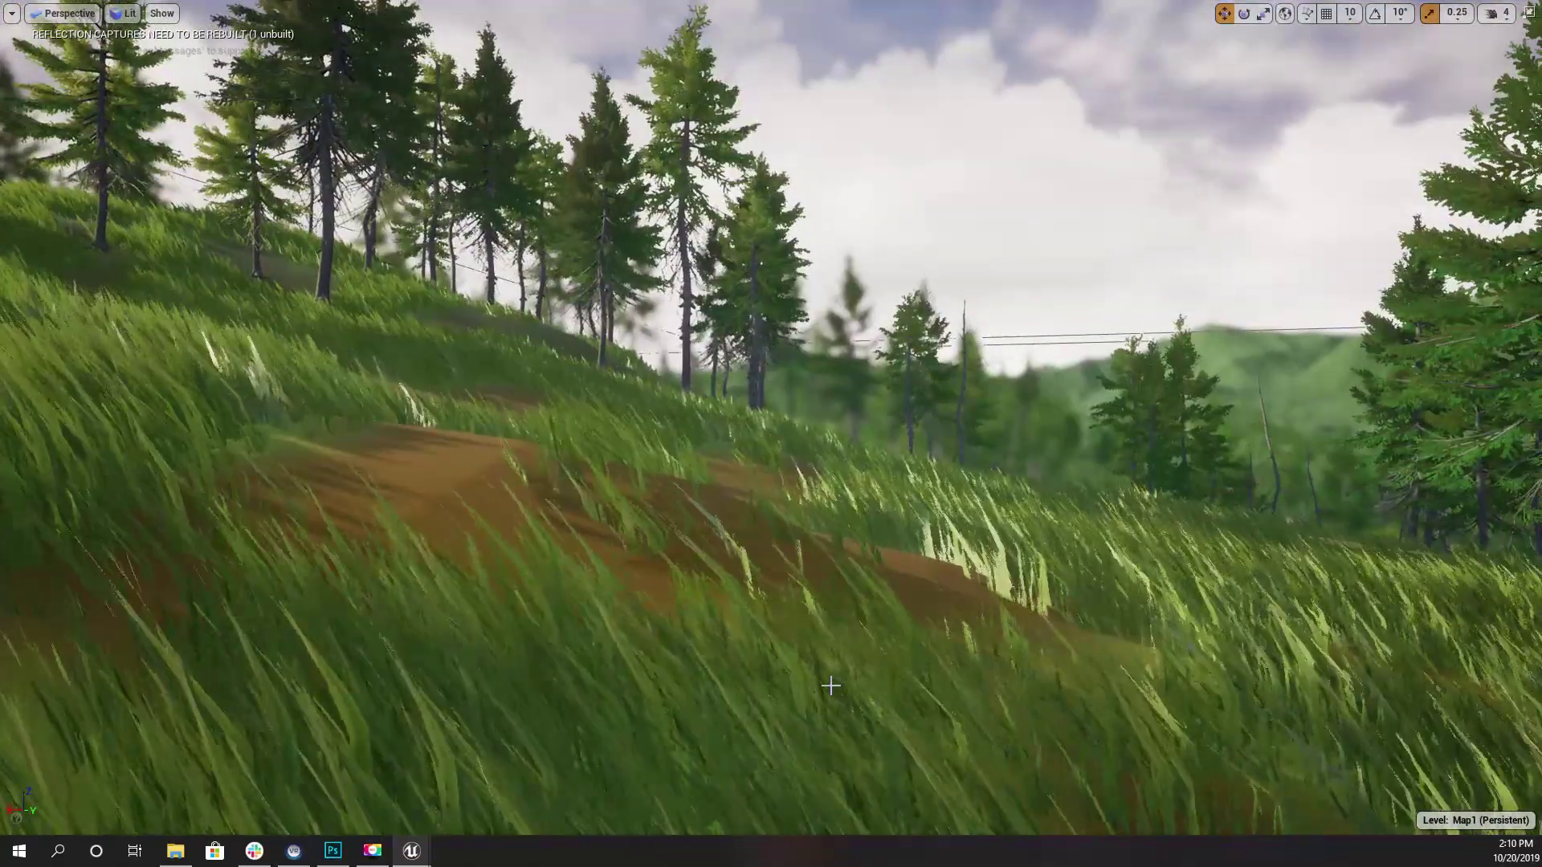
{"action": "key", "text": "F11"}
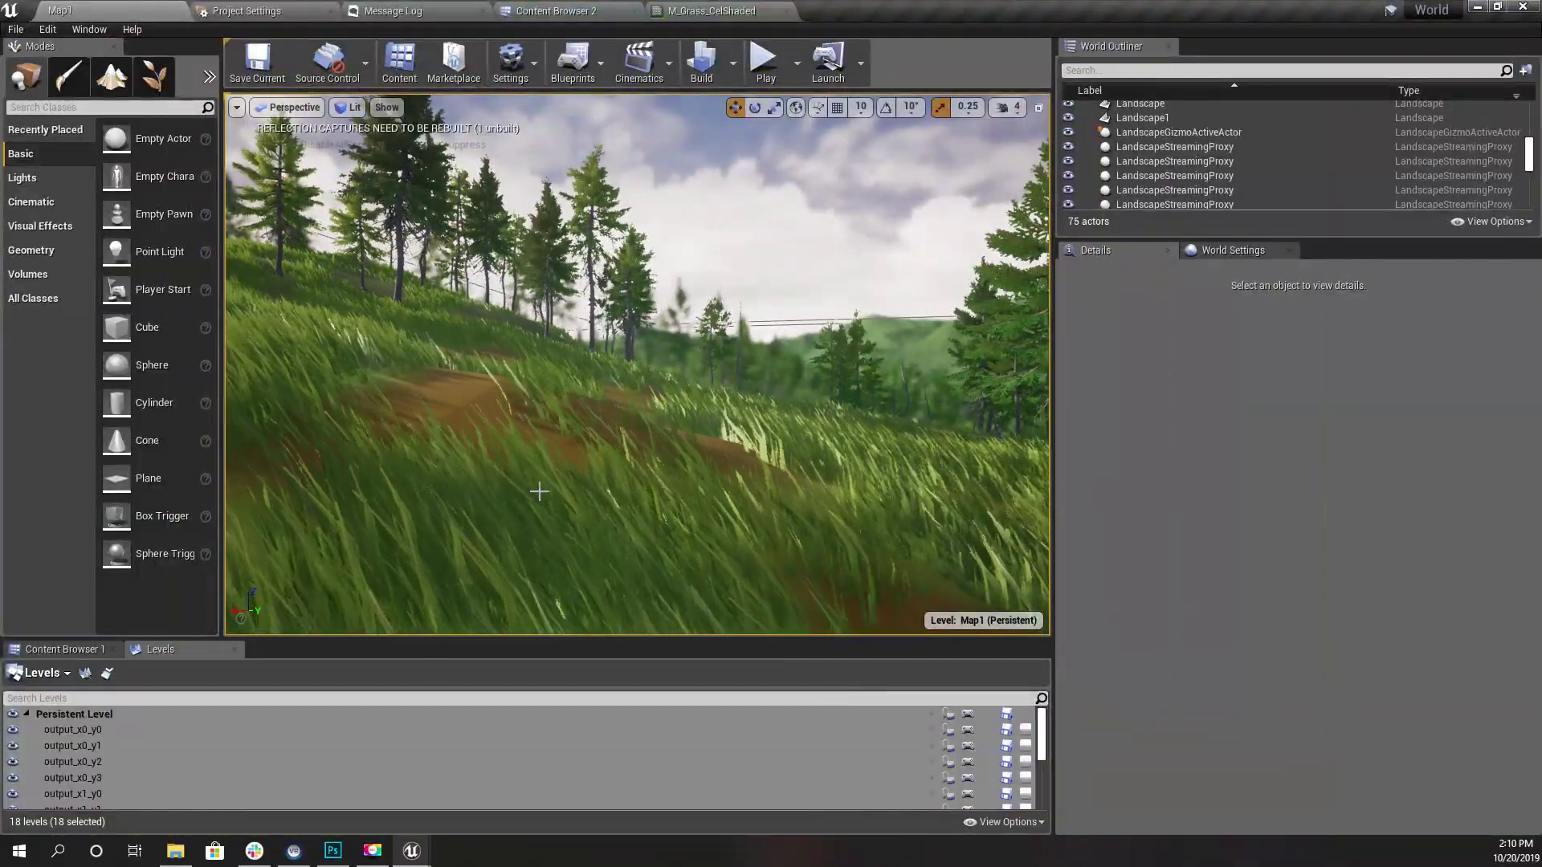
Rearrange the wind nodes in M_Grass_CelShaded, moving Time up below the Append node and the Panner slightly lower.
{"action": "left_click", "coordinate": [707, 10]}
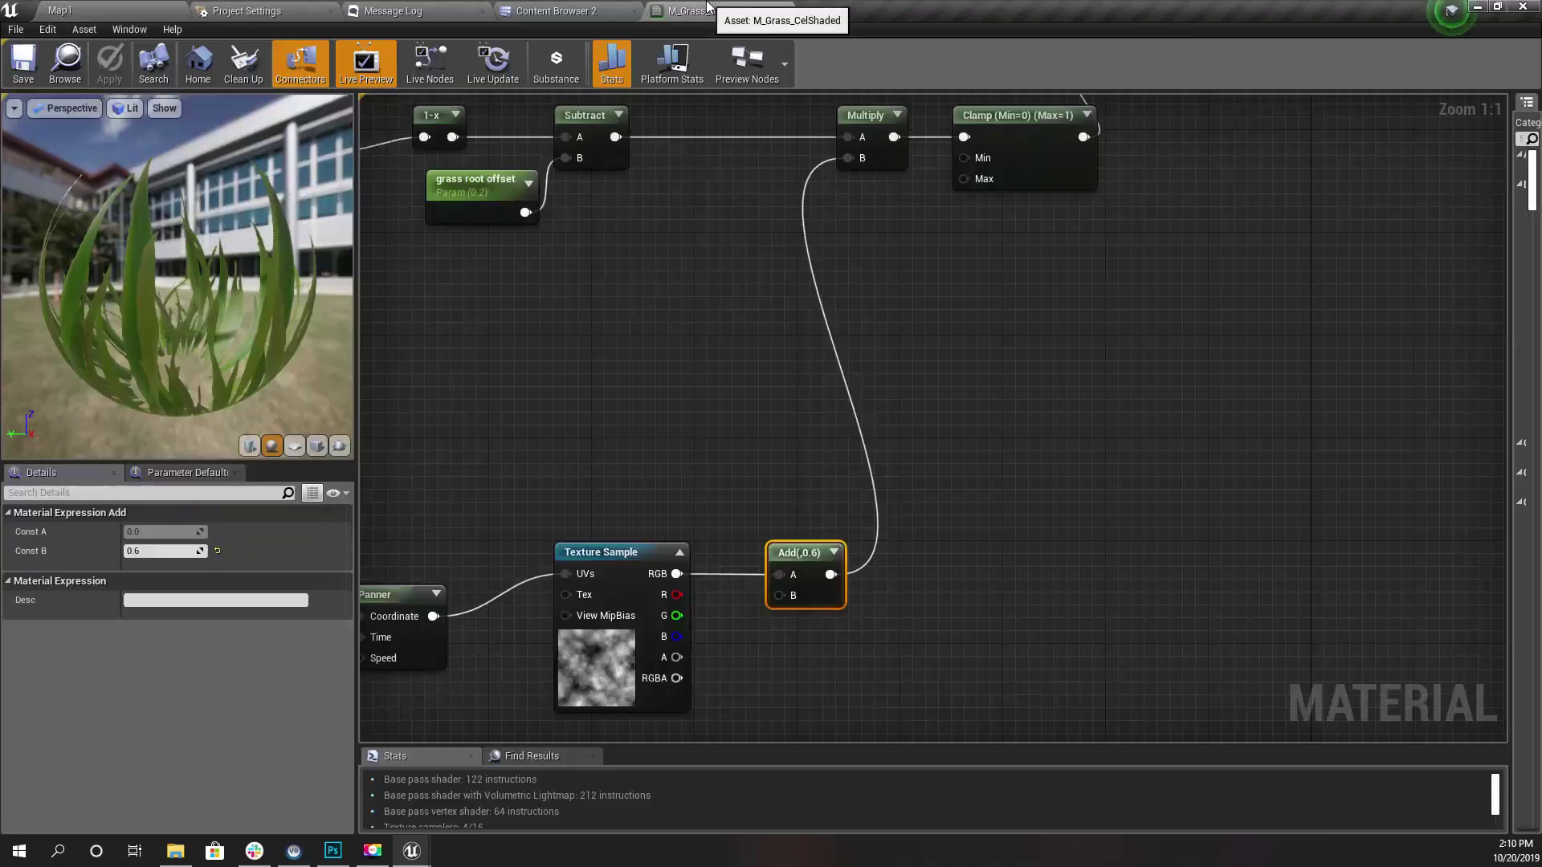
{"action": "right_click_drag", "start_coordinate": [566, 454], "coordinate": [1119, 274]}
{"action": "right_click_drag", "start_coordinate": [943, 530], "coordinate": [957, 394]}
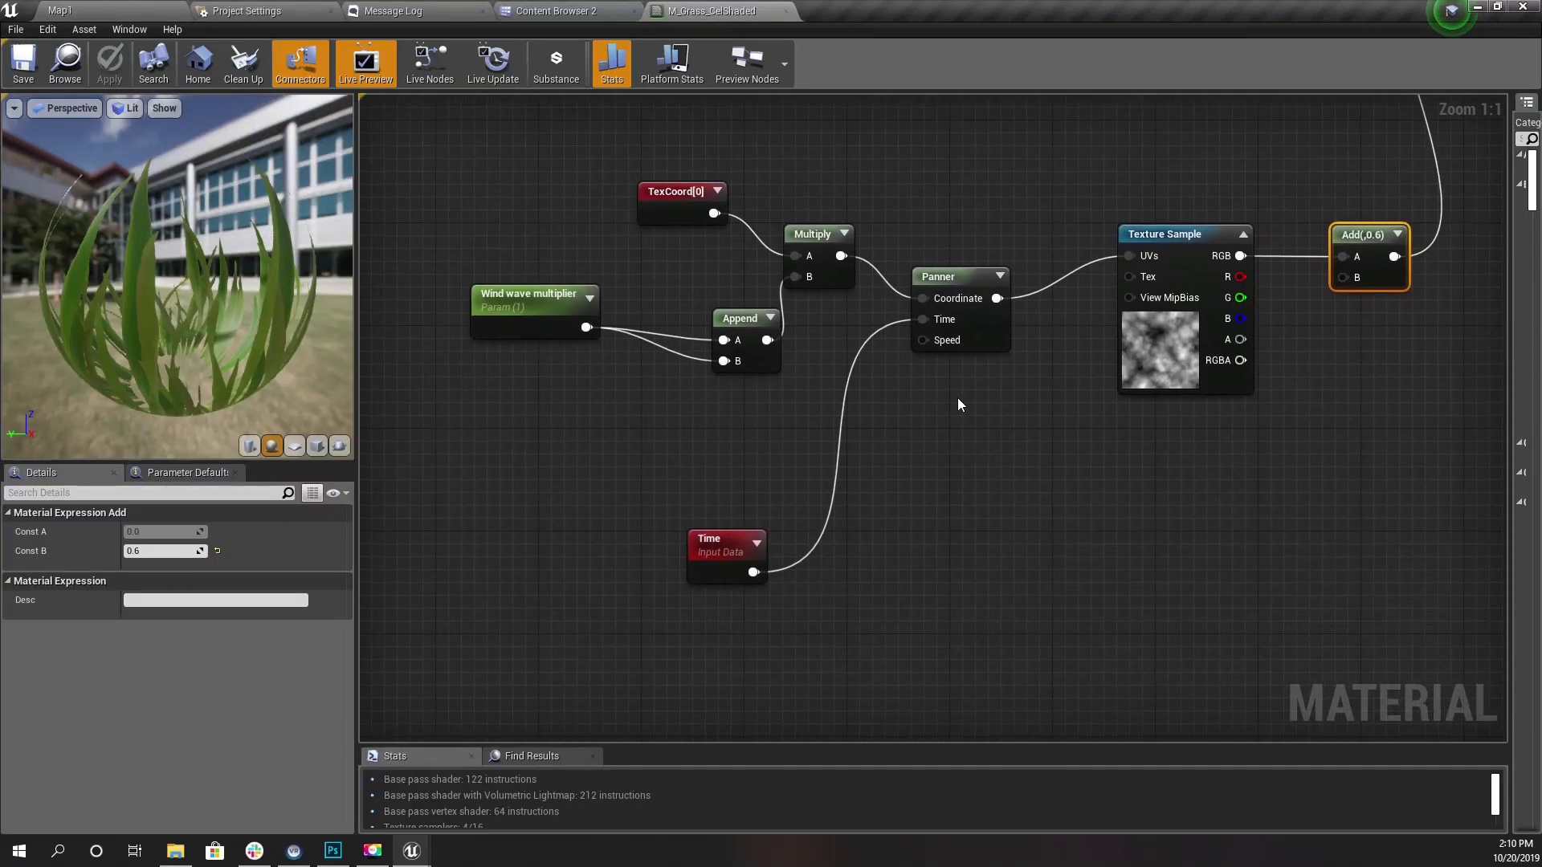
{"action": "left_click", "coordinate": [975, 335]}
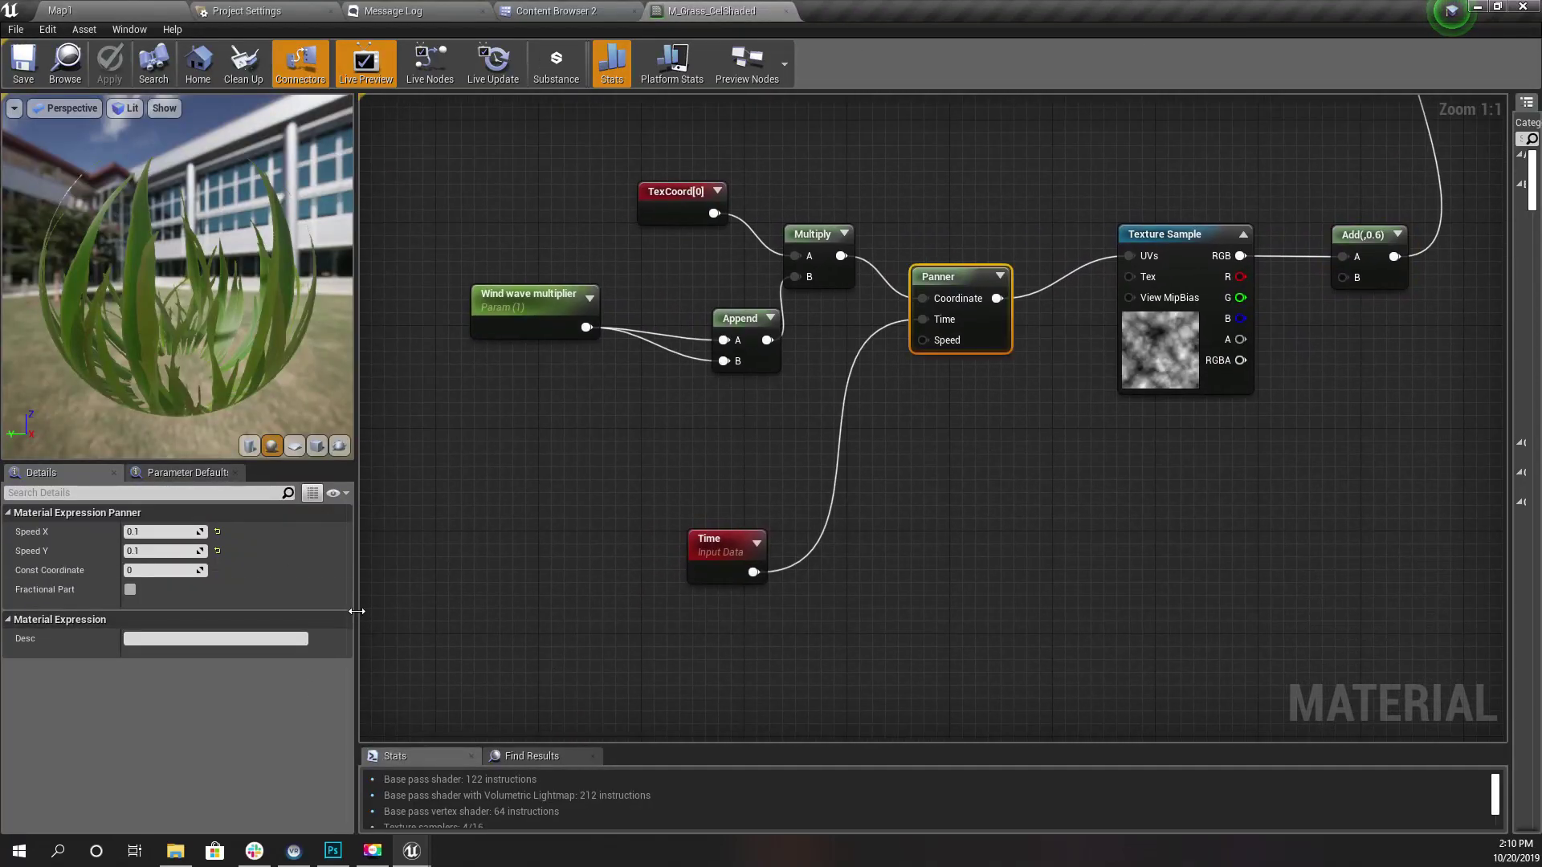
{"action": "left_click_drag", "start_coordinate": [713, 549], "coordinate": [719, 425]}
{"action": "left_click", "coordinate": [964, 312]}
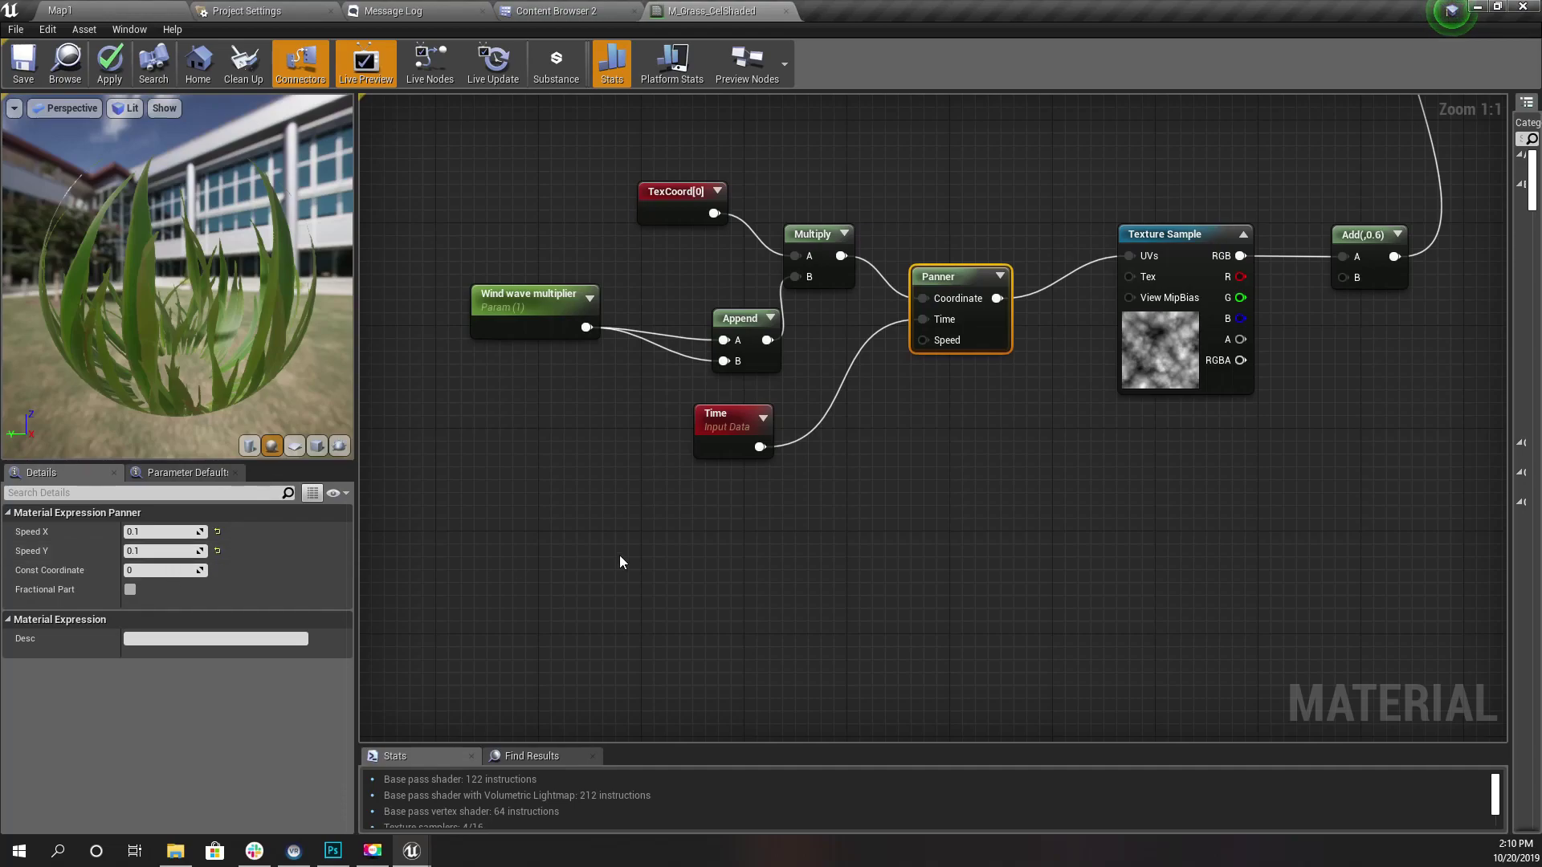
{"action": "left_click_drag", "start_coordinate": [986, 350], "coordinate": [995, 407]}
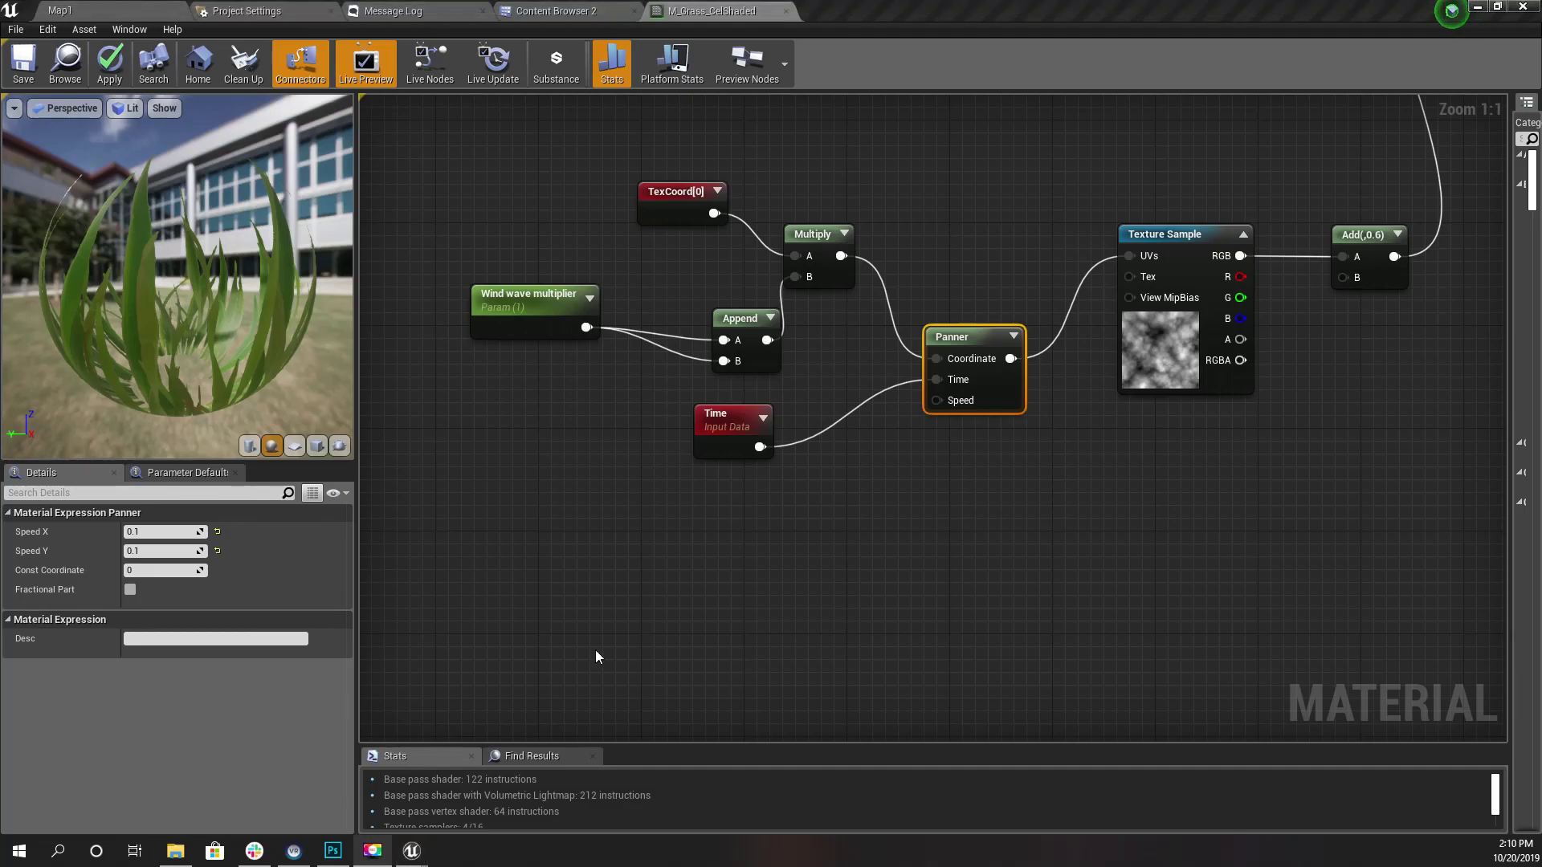
{"action": "left_click_drag", "start_coordinate": [952, 406], "coordinate": [883, 504]}
{"action": "type", "text": "makeve"}
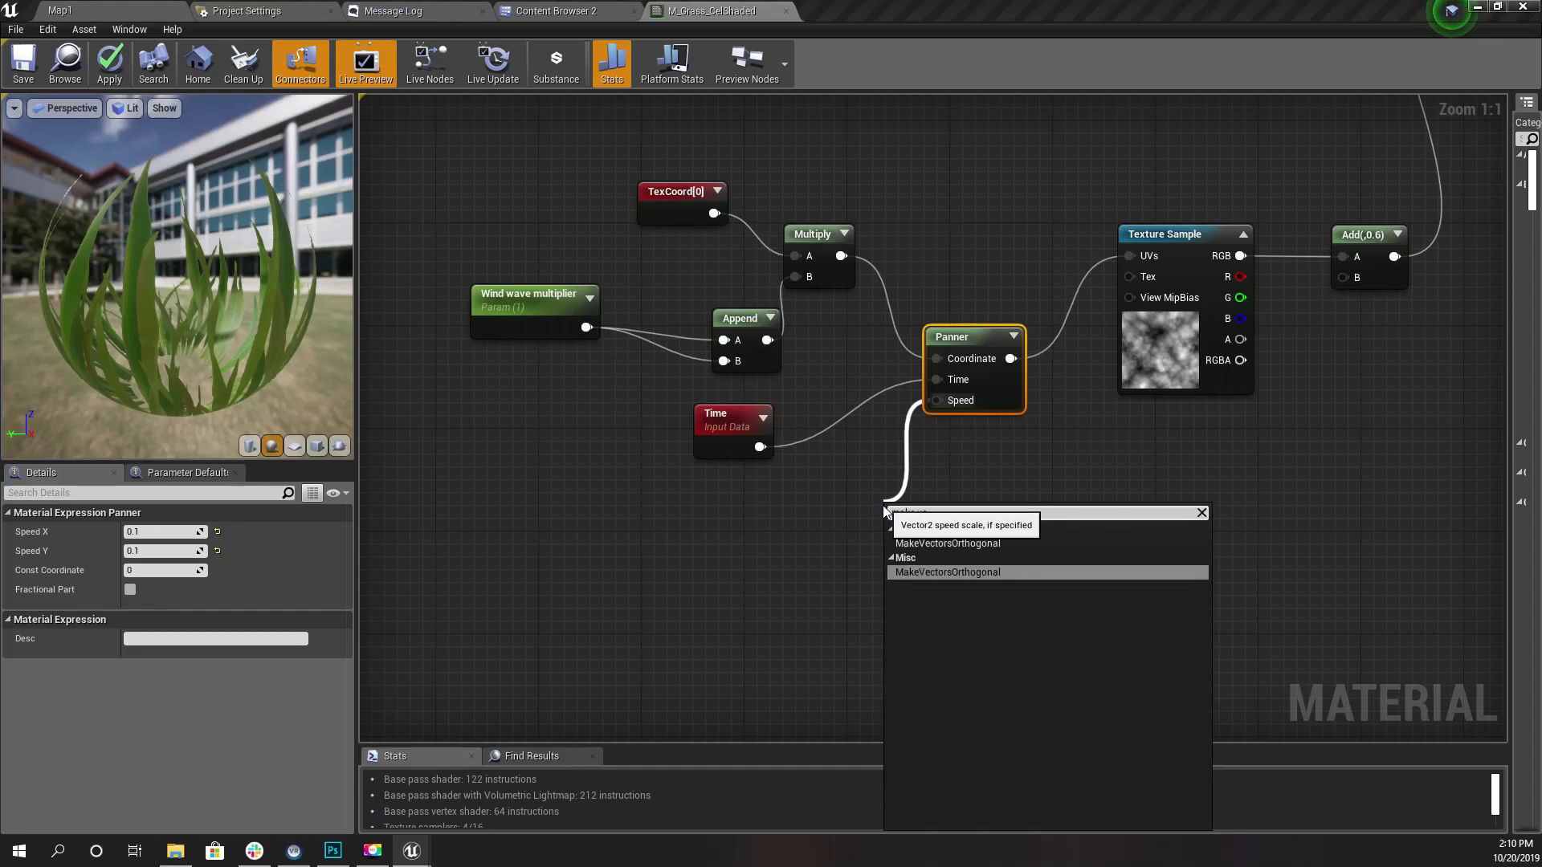
{"action": "key", "text": "Escape"}
{"action": "left_click", "coordinate": [986, 453]}
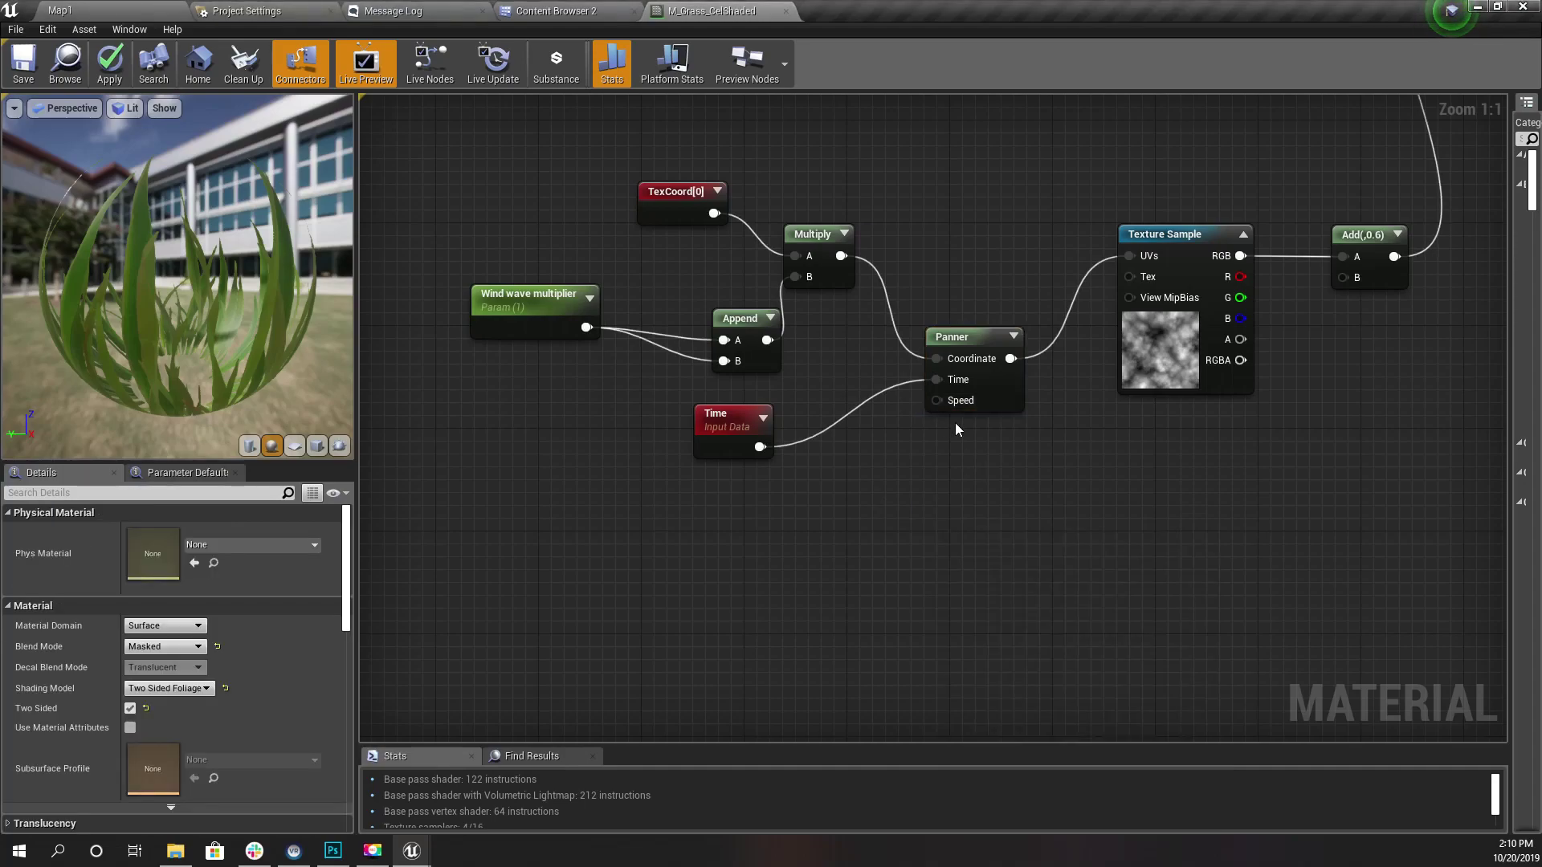
Add an Append node that feeds the Speed input of the Panner.
{"action": "left_click_drag", "start_coordinate": [936, 400], "coordinate": [874, 475]}
{"action": "type", "text": "append"}
{"action": "key", "text": "Return"}
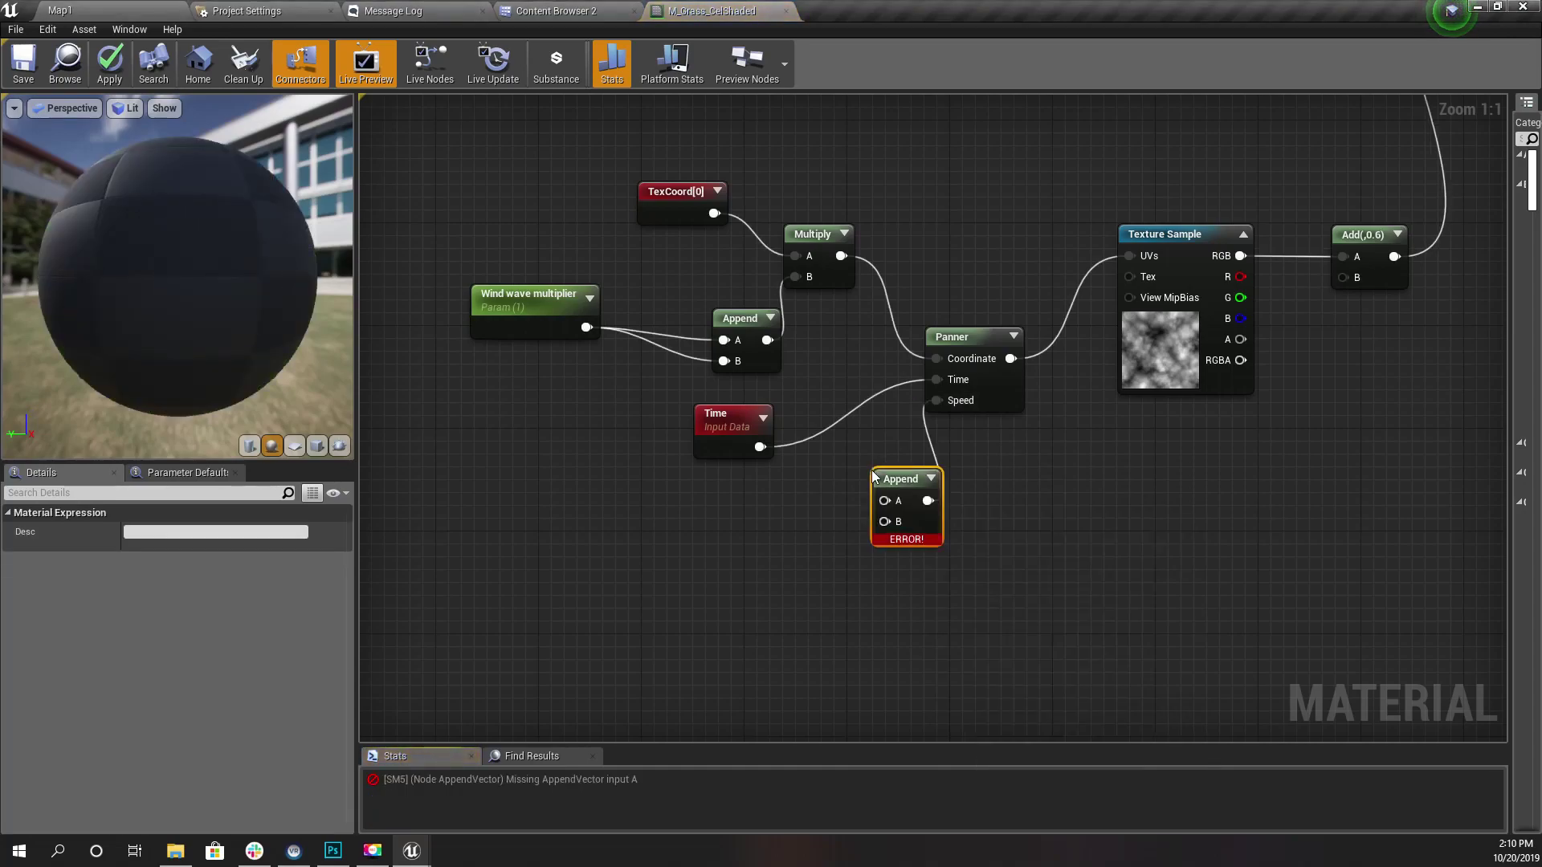
Place the Append node below Time and promote its A input to a parameter named speed x, set out in front of the node.
{"action": "left_click_drag", "start_coordinate": [887, 479], "coordinate": [731, 530]}
{"action": "right_click_drag", "start_coordinate": [626, 548], "coordinate": [693, 596]}
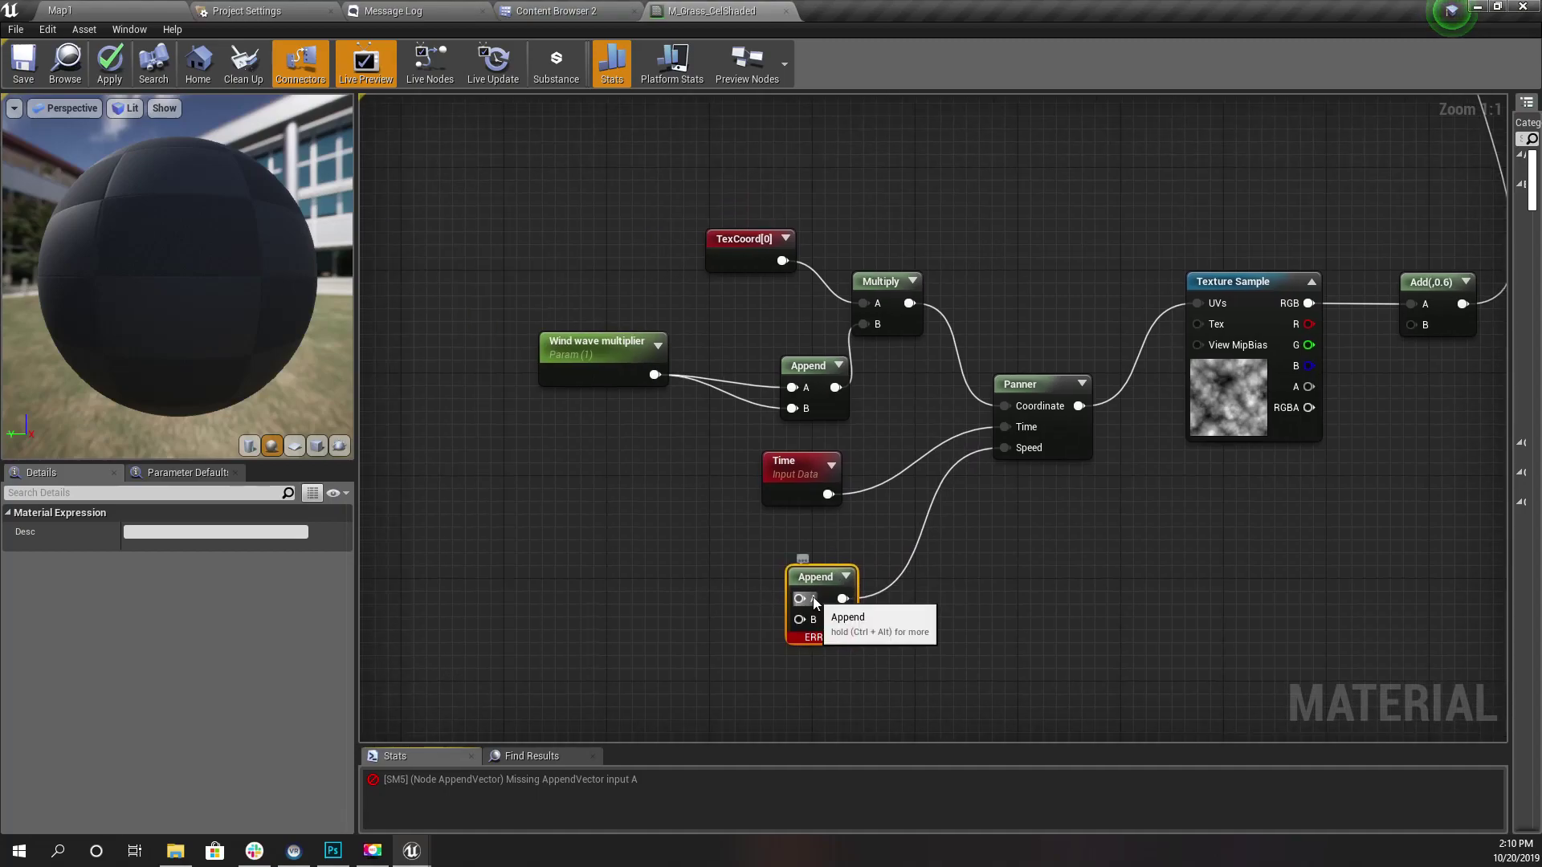
{"action": "right_click", "coordinate": [813, 596]}
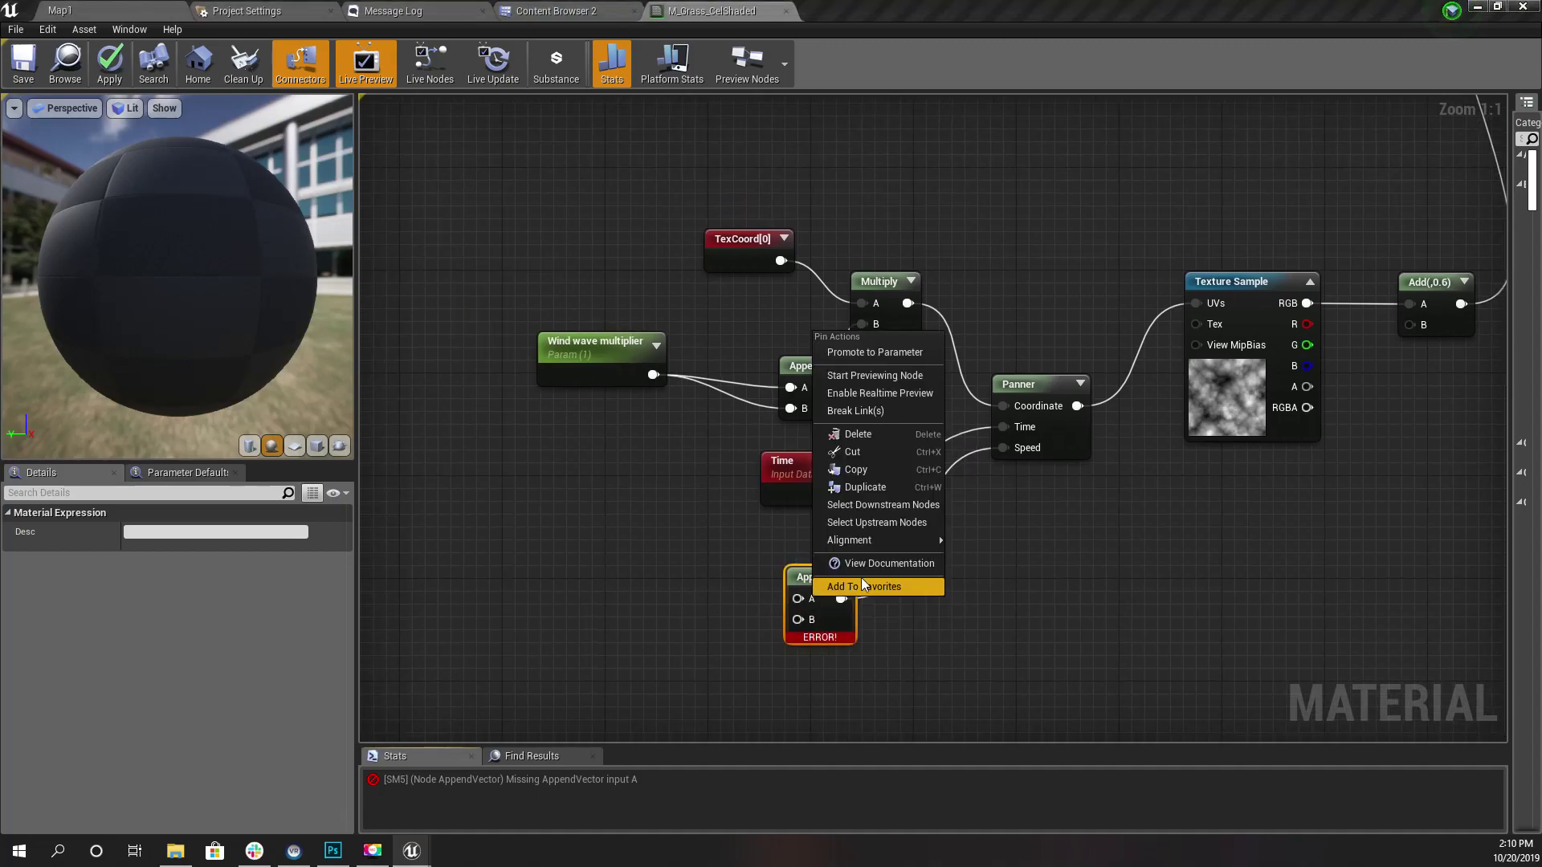
{"action": "left_click", "coordinate": [883, 351]}
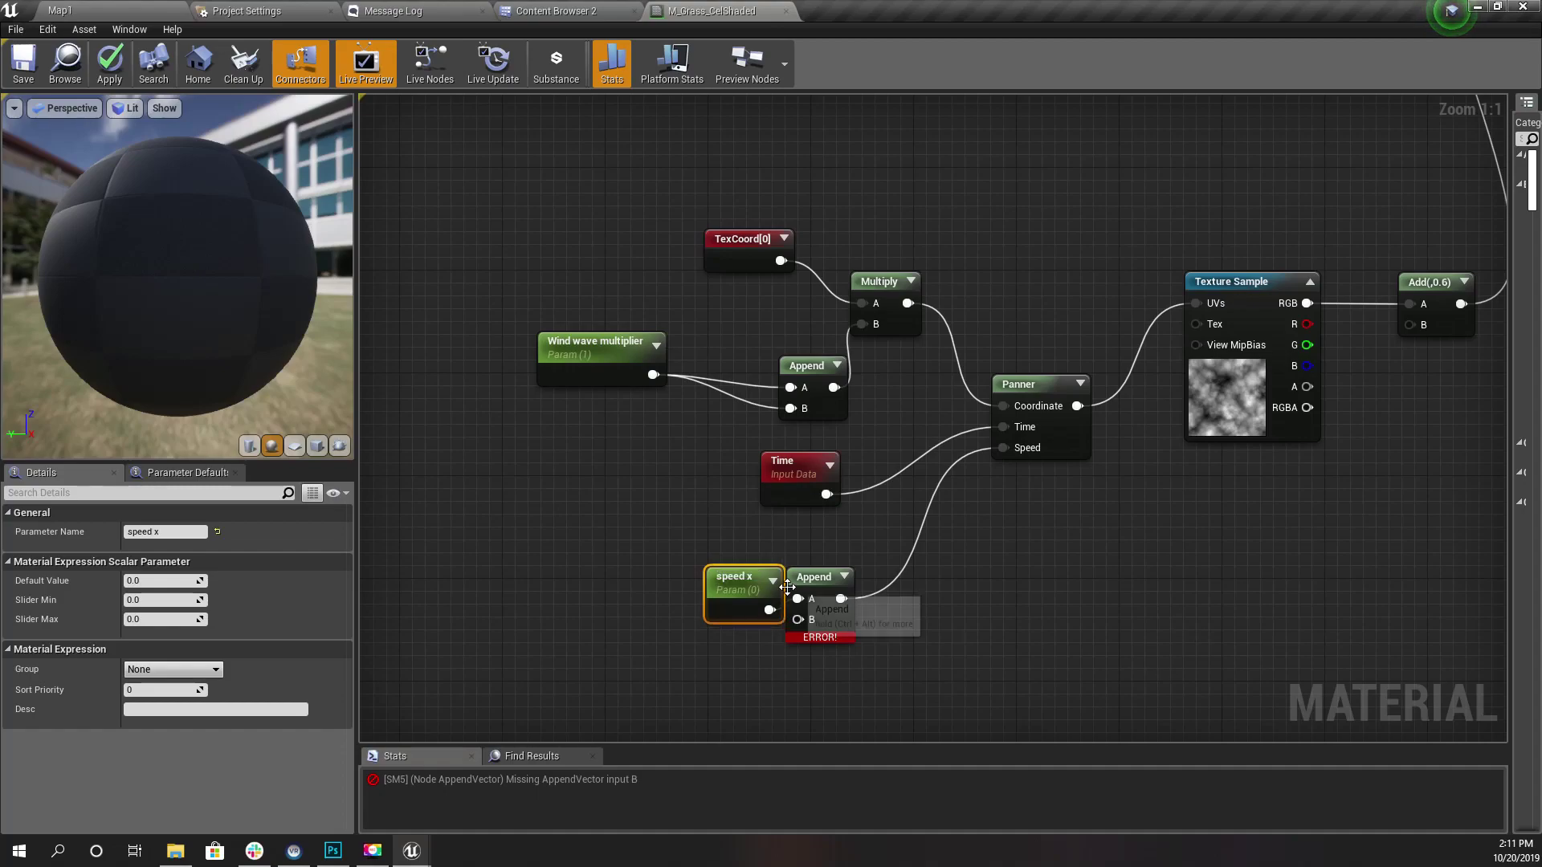
{"action": "left_click_drag", "start_coordinate": [787, 587], "coordinate": [728, 587]}
Promote input B of the same Append node to a parameter named speed y and place it below speed x.
{"action": "right_click", "coordinate": [807, 619]}
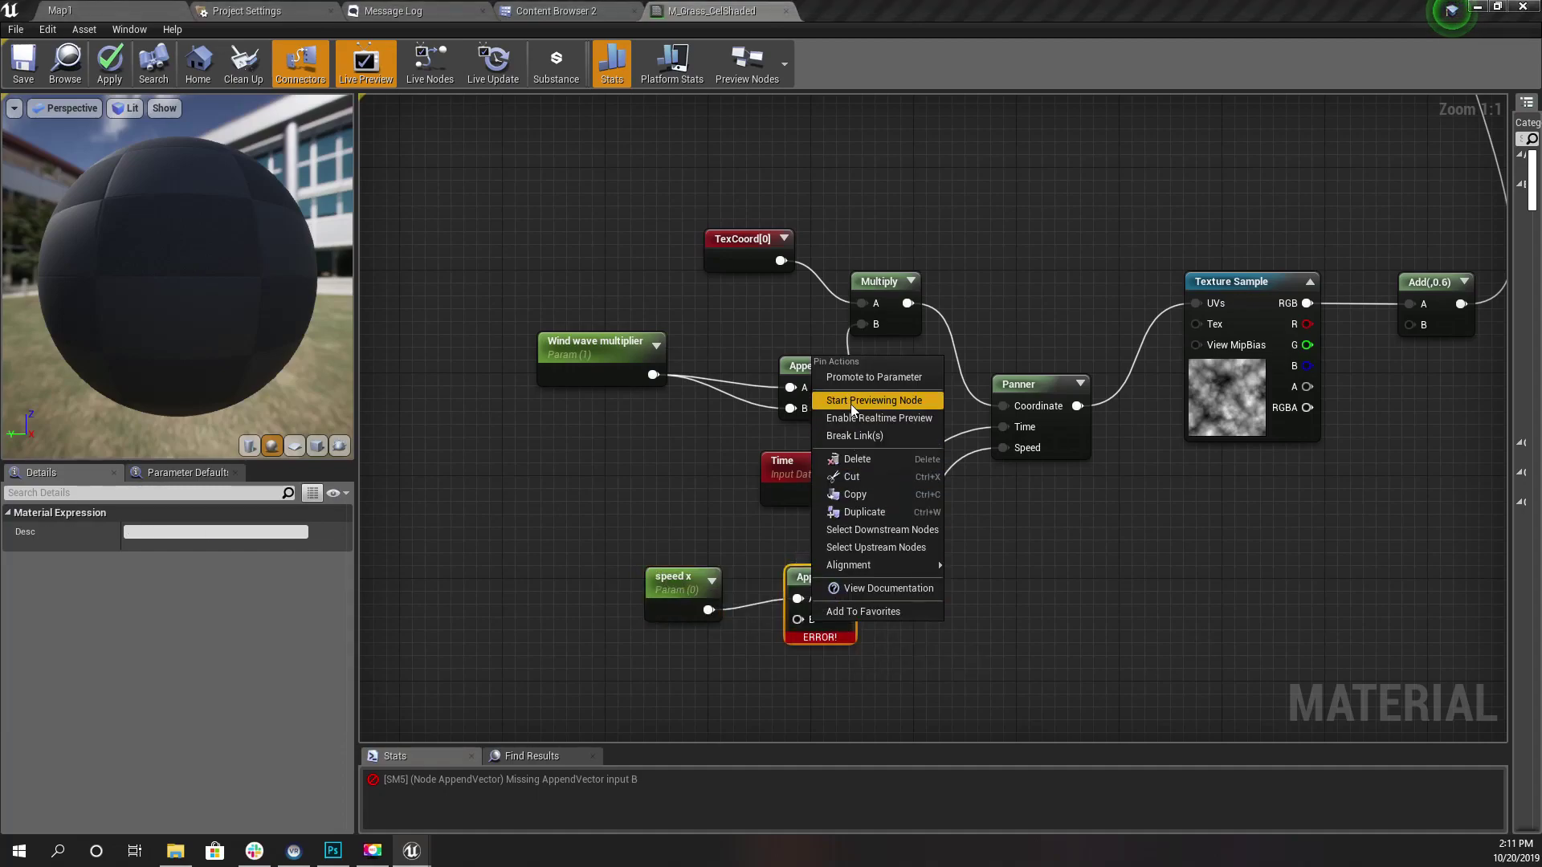
{"action": "left_click", "coordinate": [851, 378]}
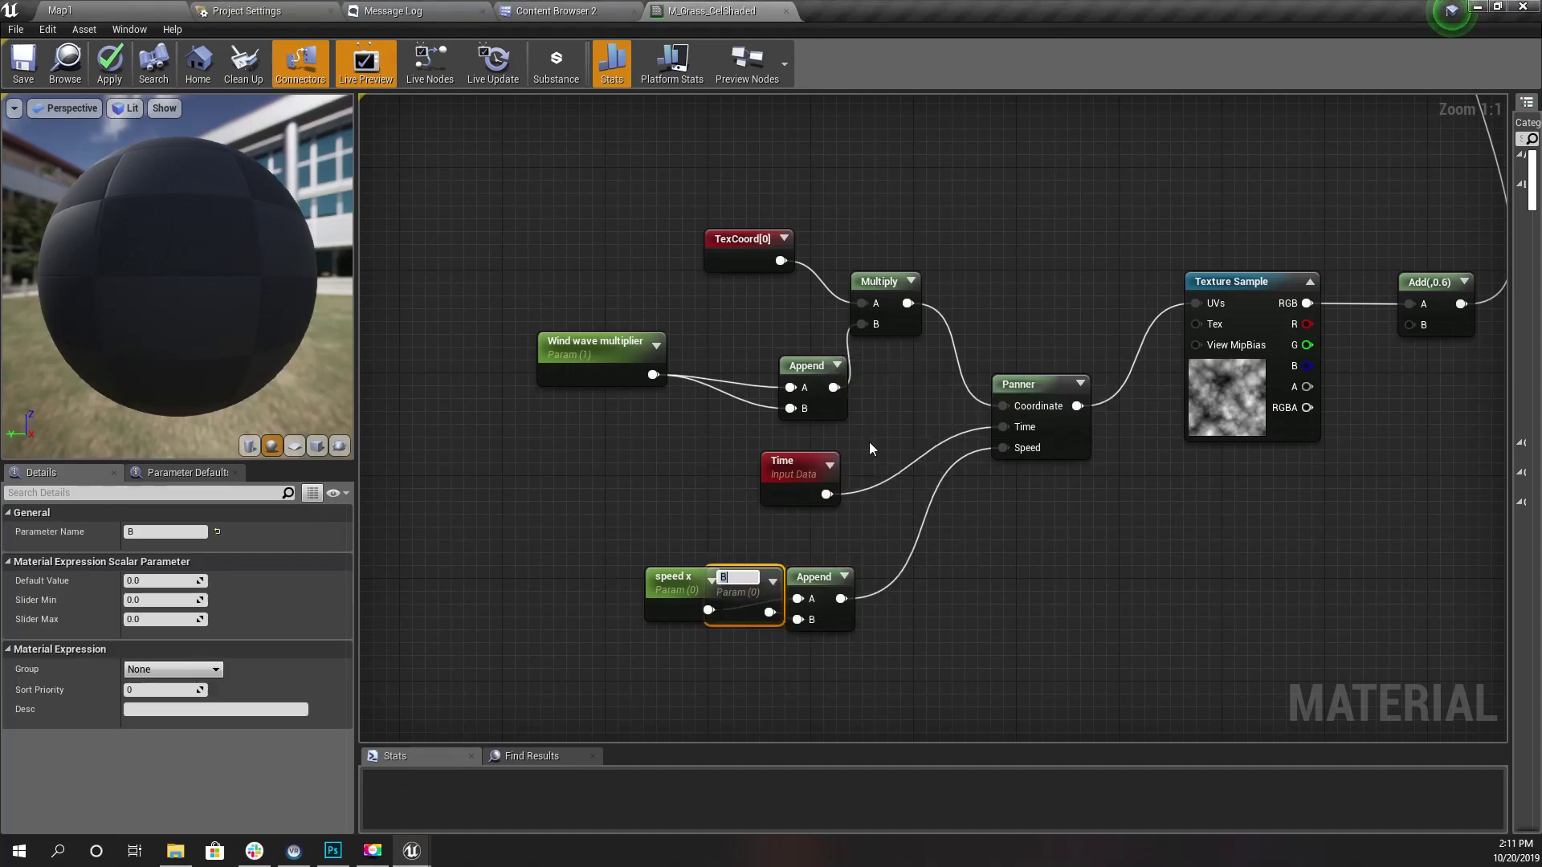
{"action": "type", "text": "speed"}
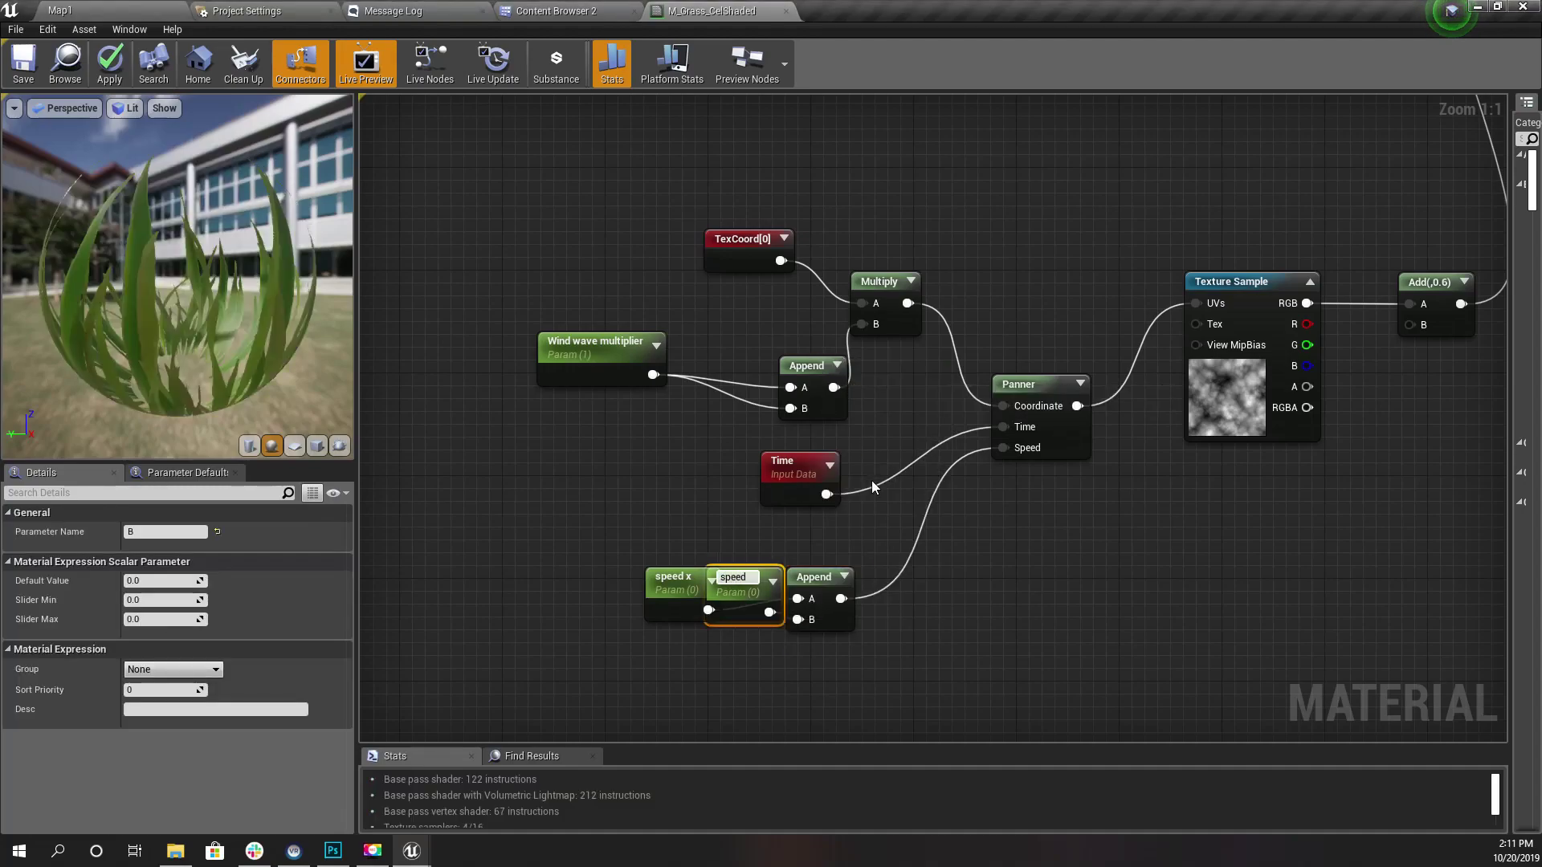
{"action": "type", "text": " y"}
{"action": "key", "text": "Return"}
{"action": "left_click_drag", "start_coordinate": [734, 590], "coordinate": [674, 666]}
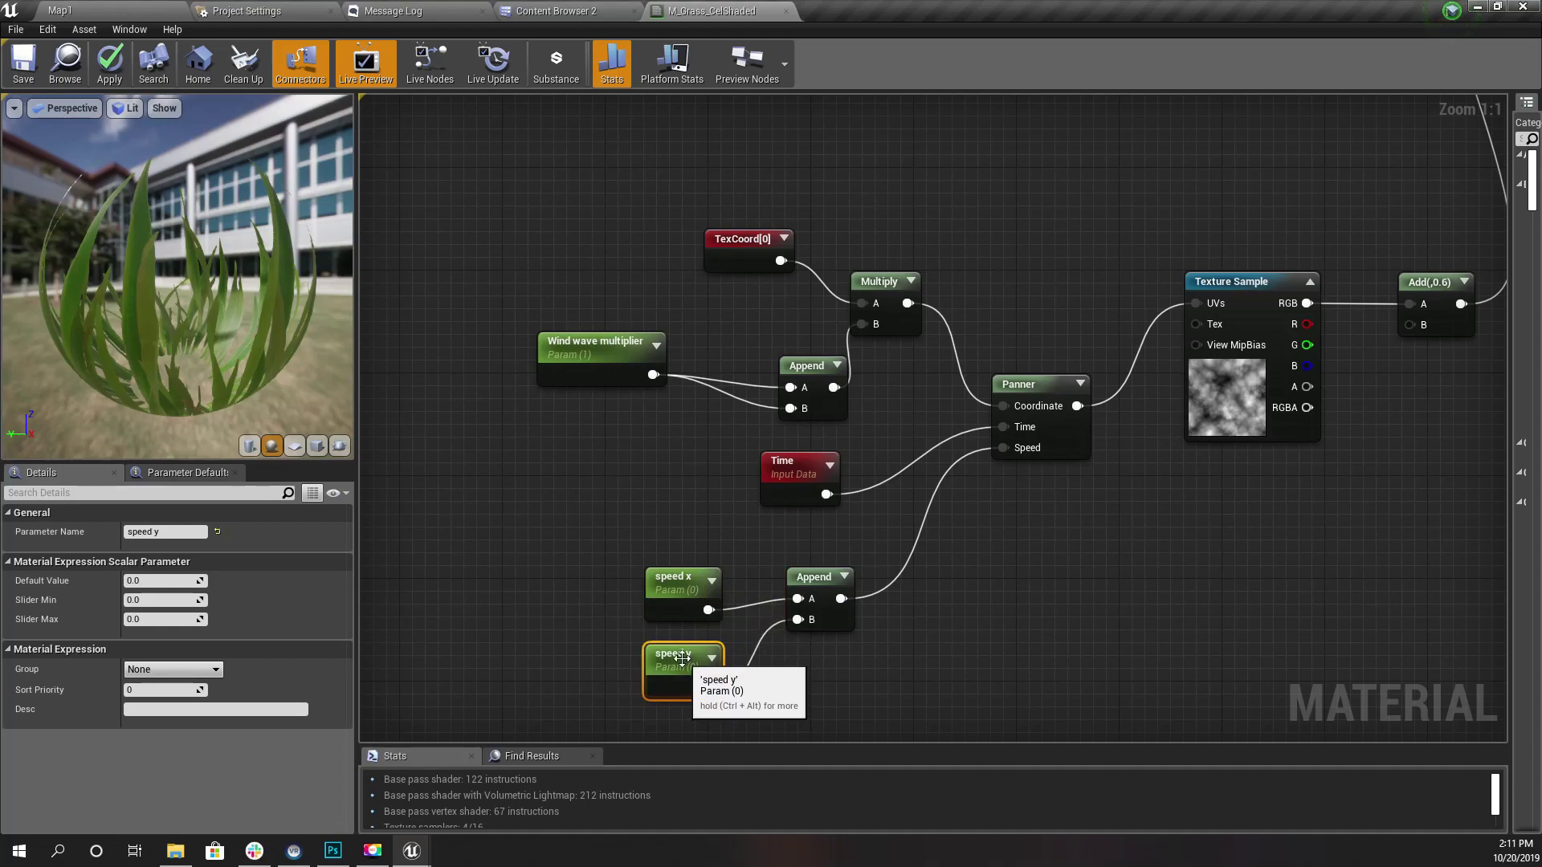
Set the default value of speed x to 0.1 and speed y to 0, and apply the material.
{"action": "left_click", "coordinate": [713, 598], "text": "shift"}
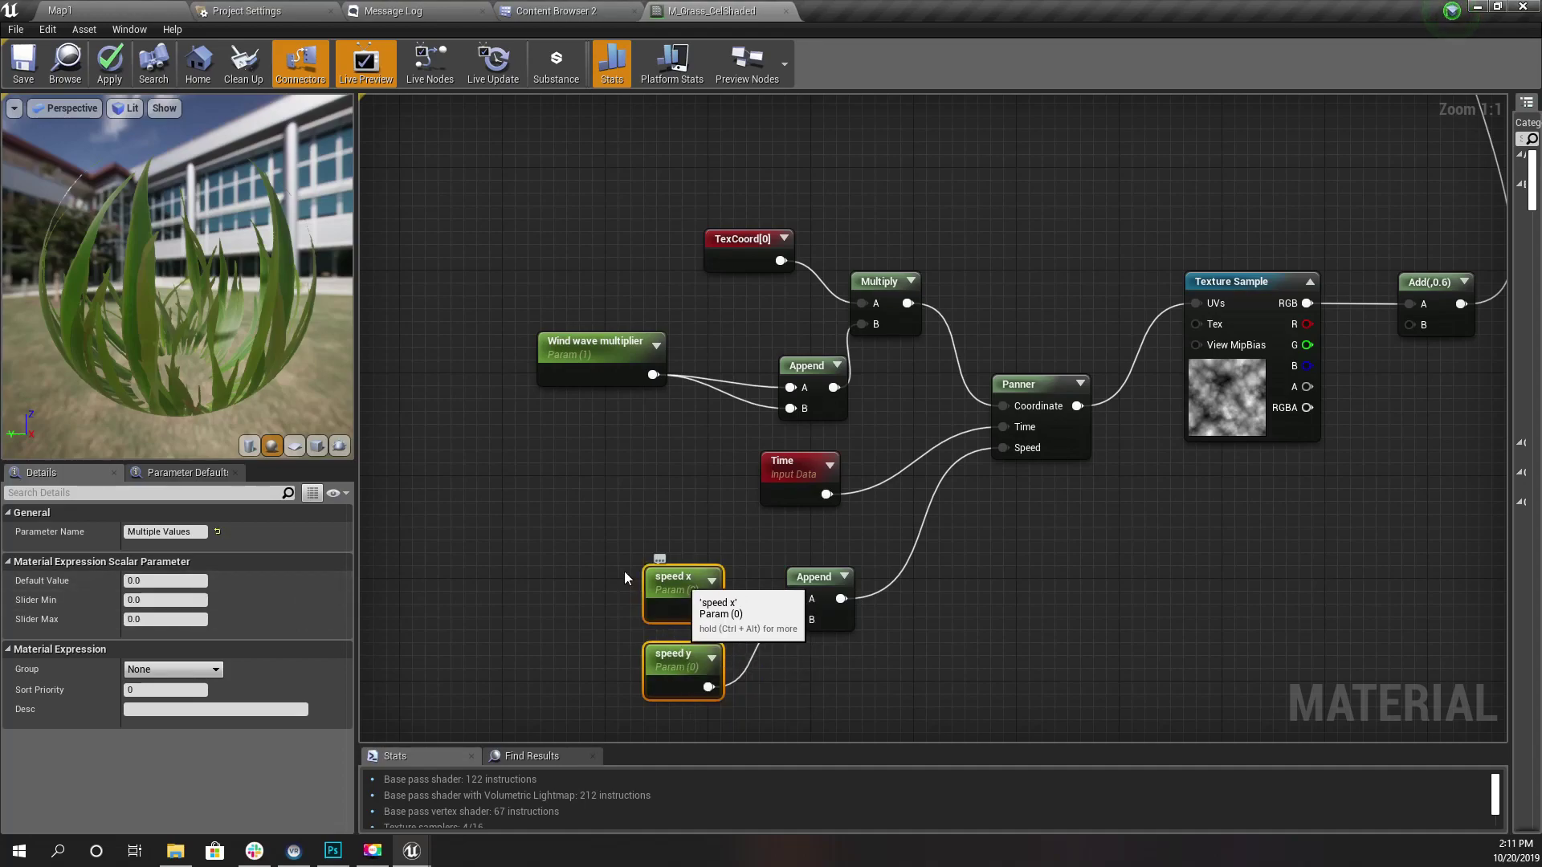
{"action": "left_click", "coordinate": [171, 581]}
{"action": "type", "text": "0.1"}
{"action": "key", "text": "Return"}
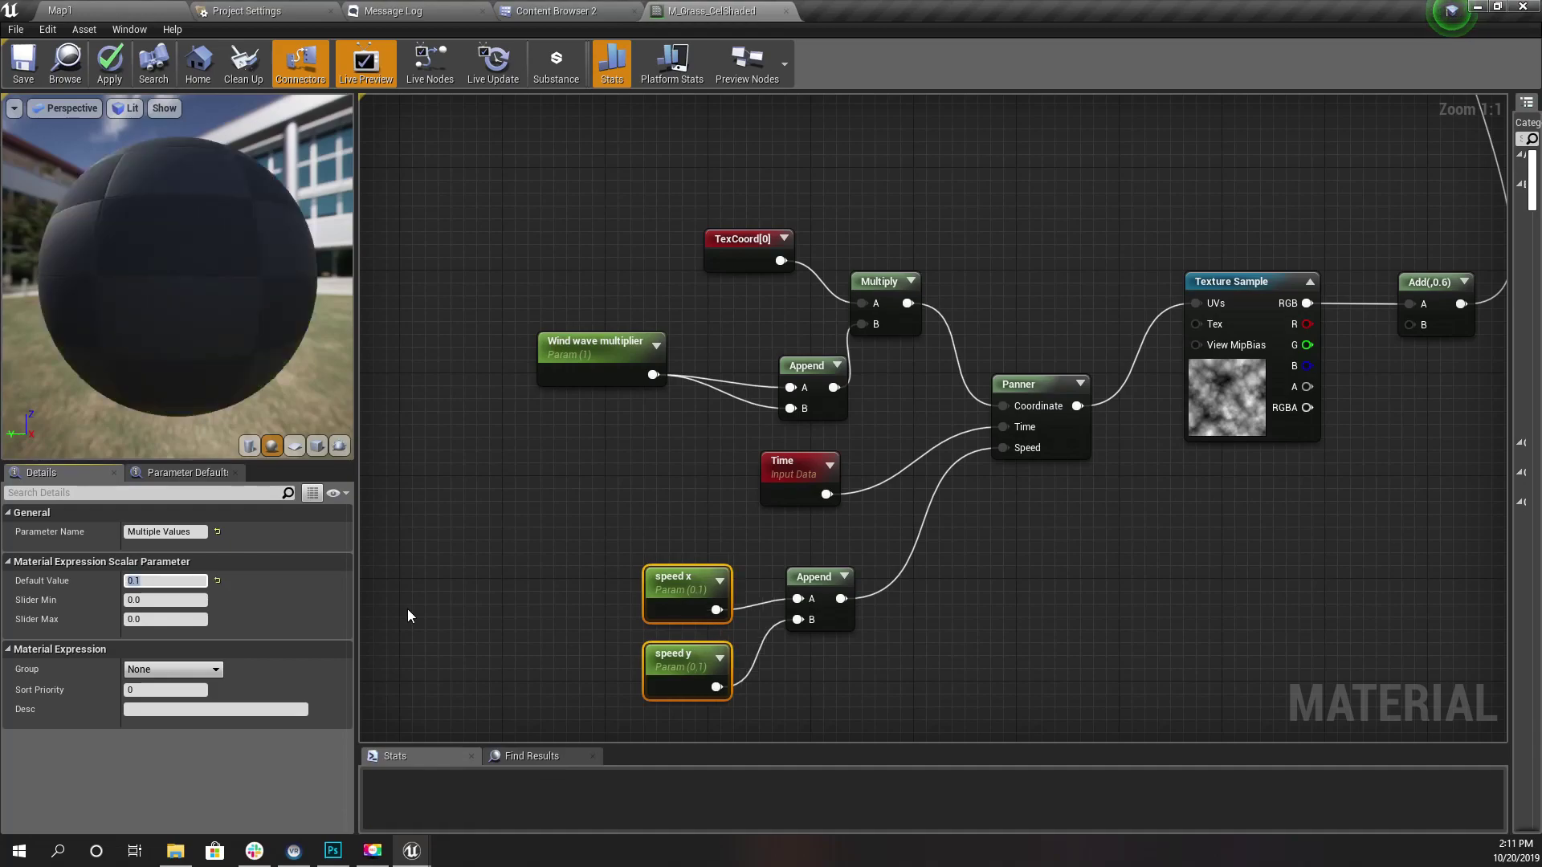
{"action": "left_click", "coordinate": [675, 663]}
{"action": "left_click", "coordinate": [156, 581]}
{"action": "type", "text": "0"}
{"action": "key", "text": "Return"}
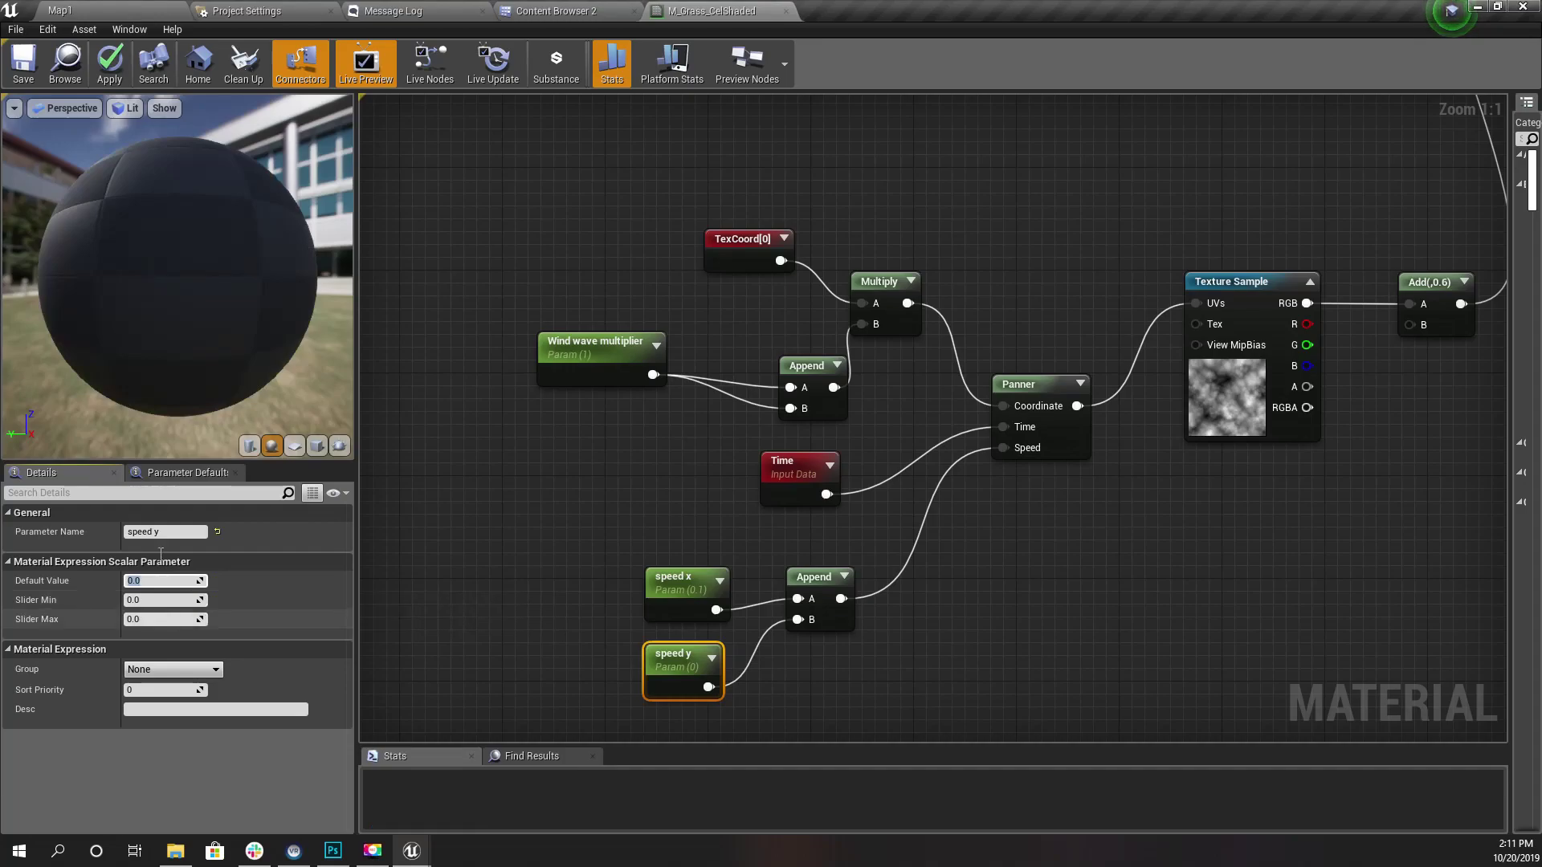
{"action": "left_click", "coordinate": [109, 65]}
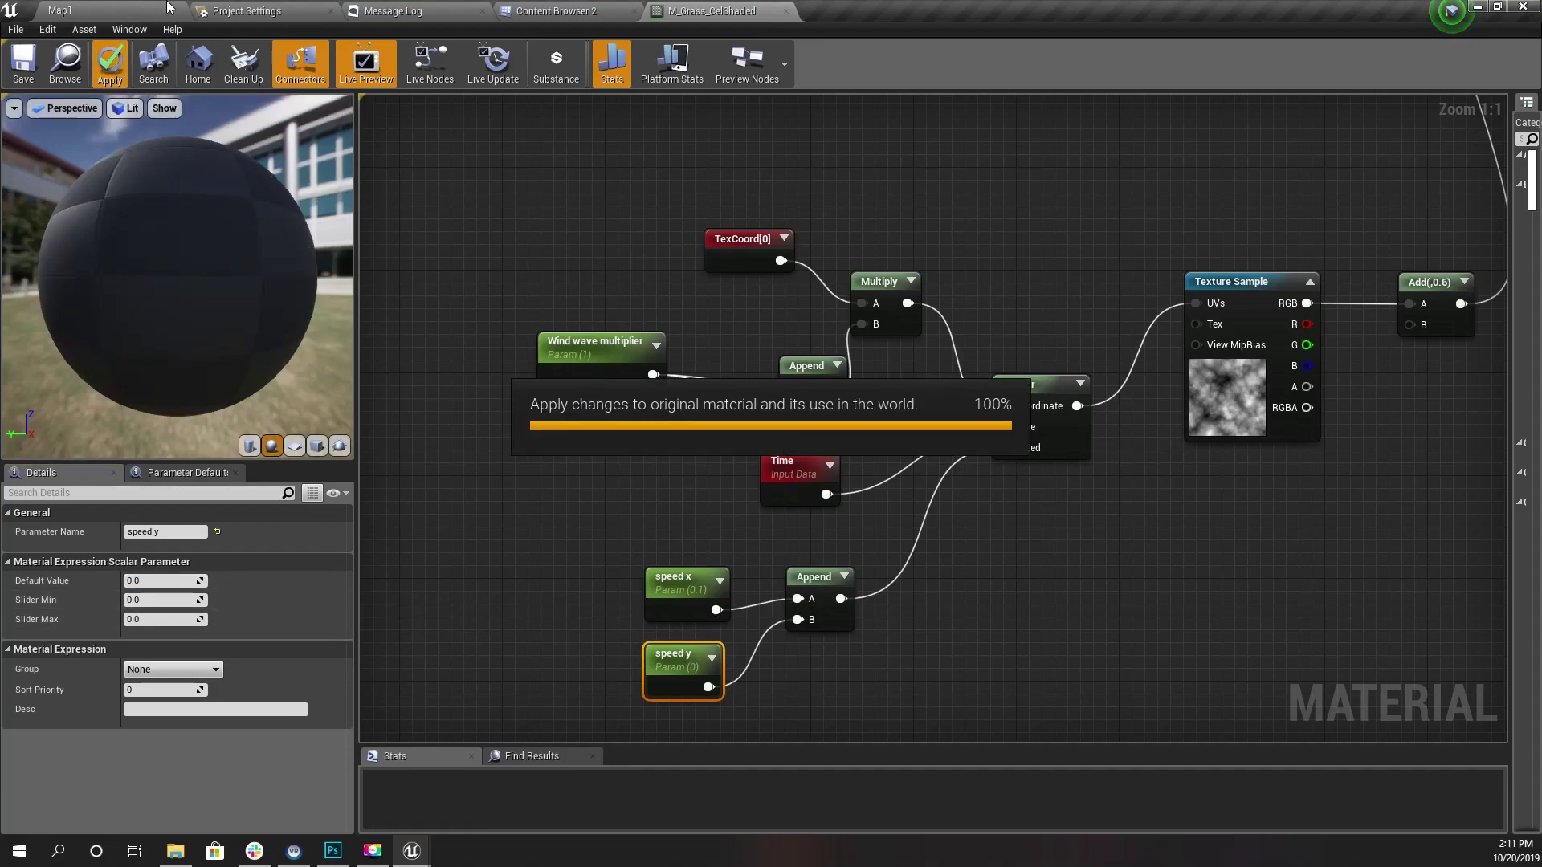
Examine the wind motion across the Map1 grass in the full-screen viewport from low among the blades.
{"action": "left_click", "coordinate": [104, 4]}
{"action": "right_click_drag", "start_coordinate": [518, 303], "coordinate": [561, 274]}
{"action": "key", "text": "F11"}
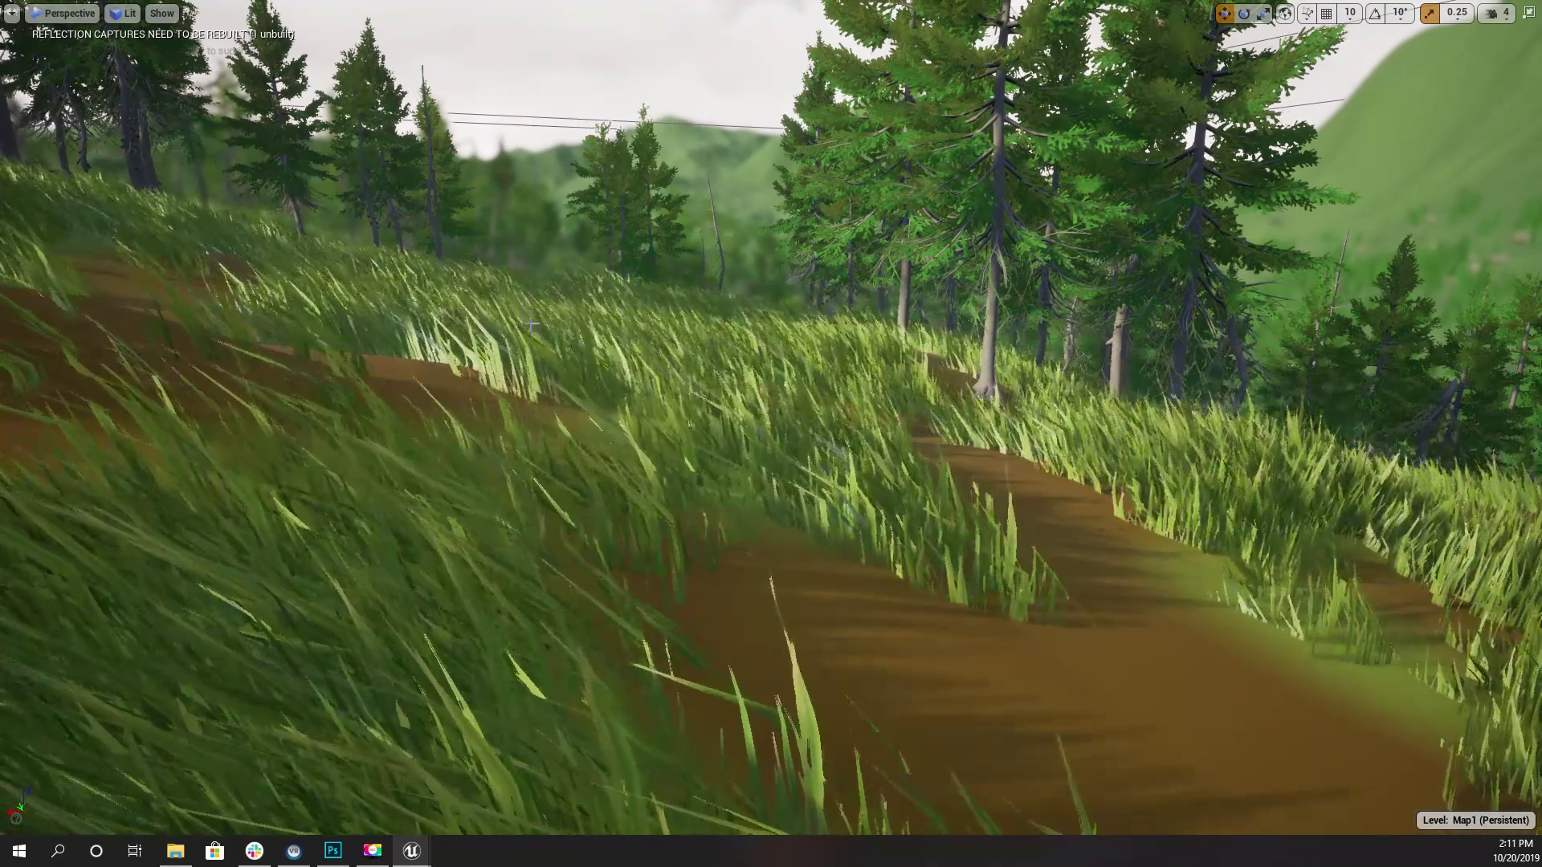
{"action": "right_click_drag", "start_coordinate": [519, 302], "coordinate": [353, 334]}
{"action": "key", "text": "w"}
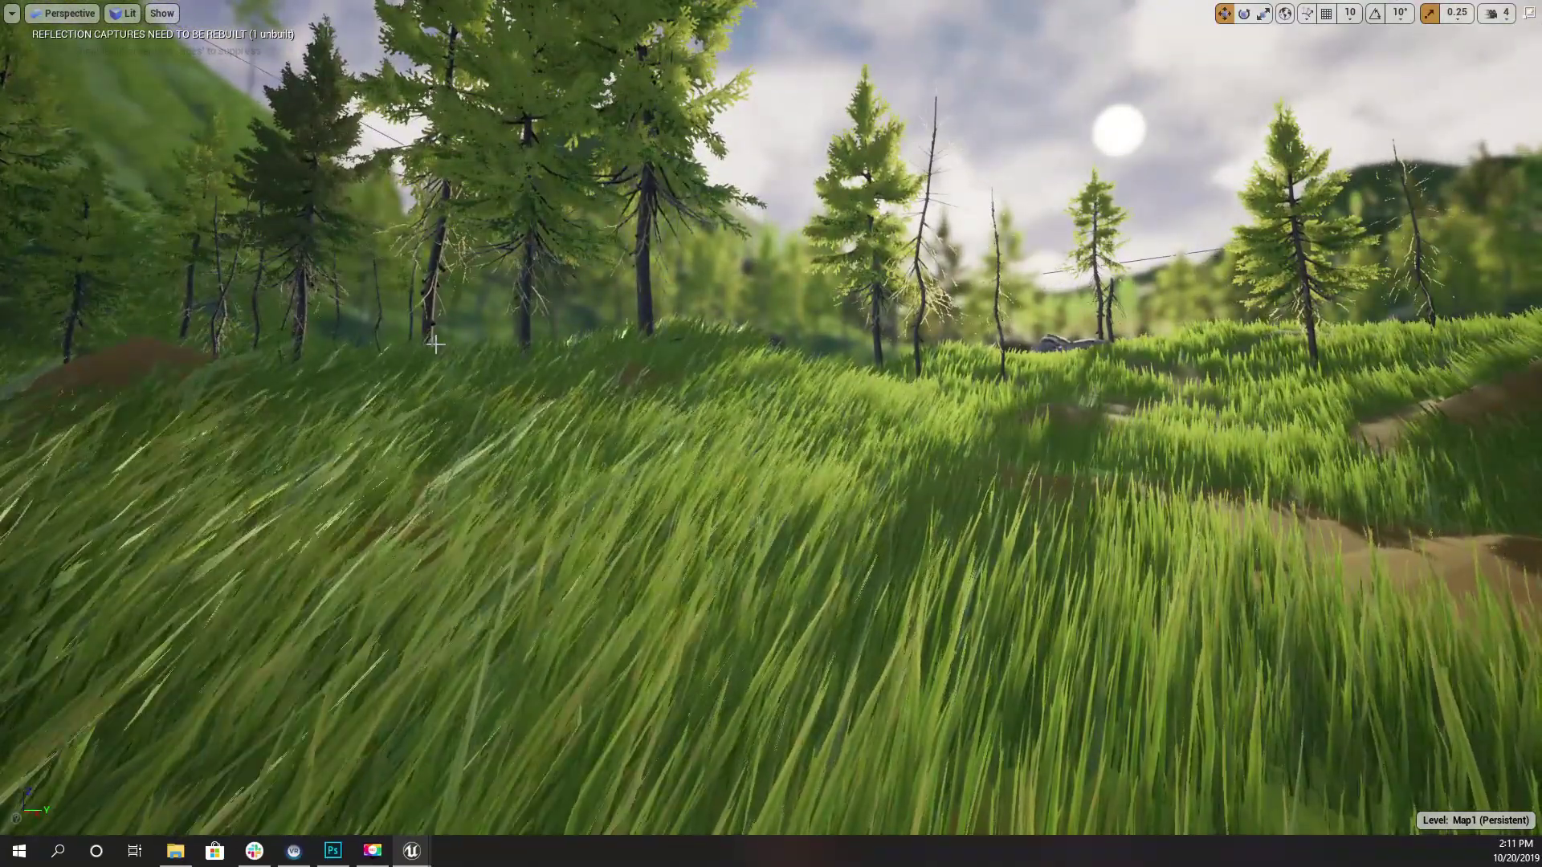
{"action": "mouse_move", "coordinate": [436, 345]}
{"action": "right_mouse_down"}
{"action": "mouse_move", "coordinate": [668, 346]}
{"action": "mouse_move", "coordinate": [612, 345]}
{"action": "mouse_move", "coordinate": [562, 371]}
{"action": "mouse_move", "coordinate": [548, 347]}
{"action": "mouse_move", "coordinate": [438, 333]}
{"action": "mouse_move", "coordinate": [429, 371]}
{"action": "mouse_move", "coordinate": [60, 363]}
{"action": "mouse_move", "coordinate": [7, 384]}
{"action": "mouse_move", "coordinate": [427, 353]}
{"action": "mouse_move", "coordinate": [438, 409]}
{"action": "mouse_move", "coordinate": [440, 346]}
{"action": "right_mouse_up"}
{"action": "key", "text": "w"}
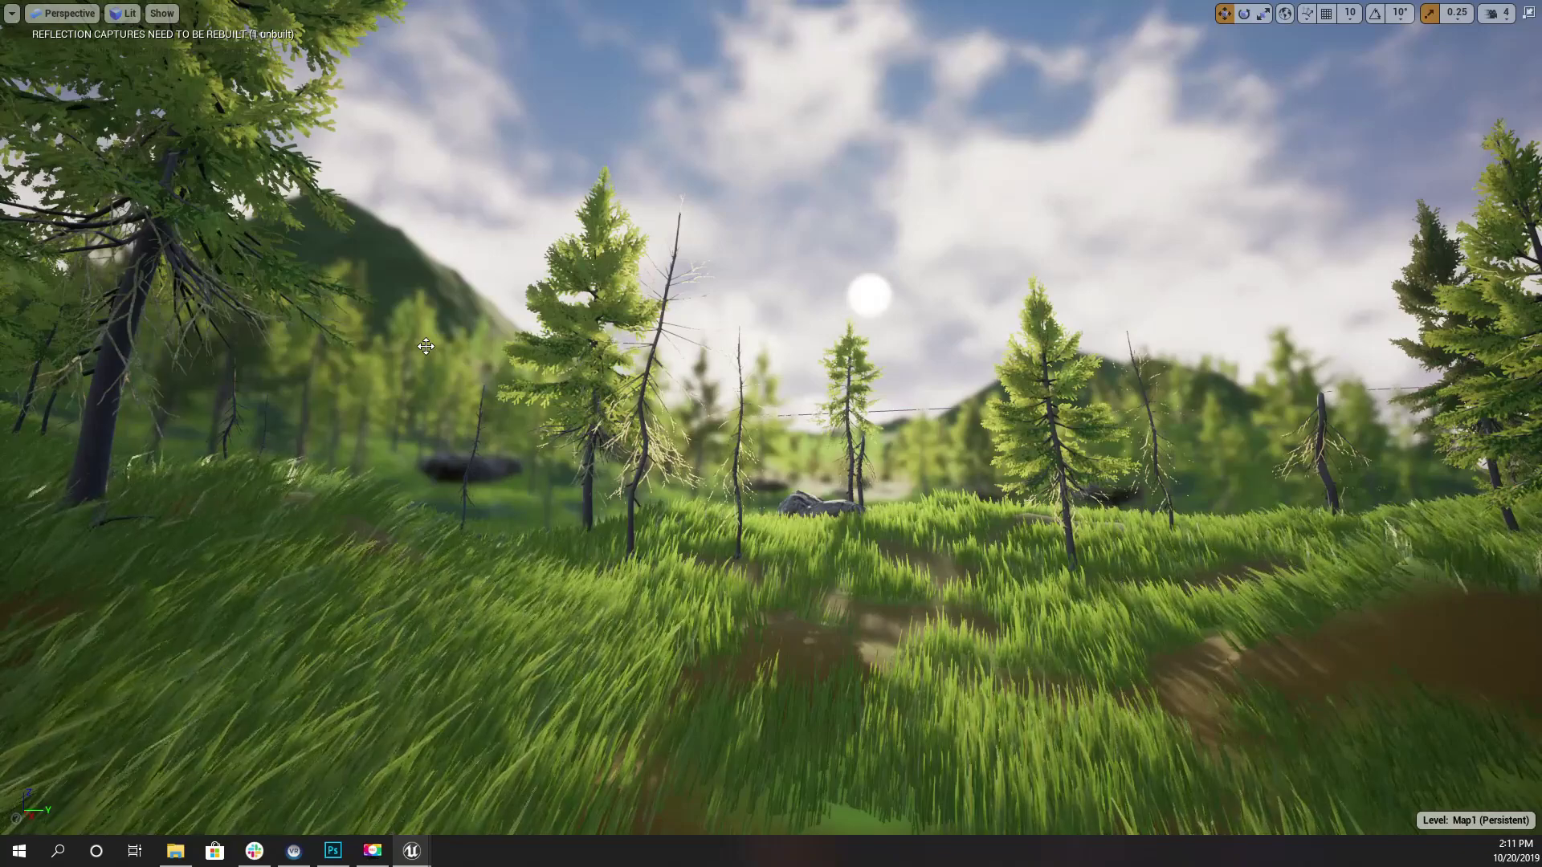
{"action": "key", "text": "F11"}
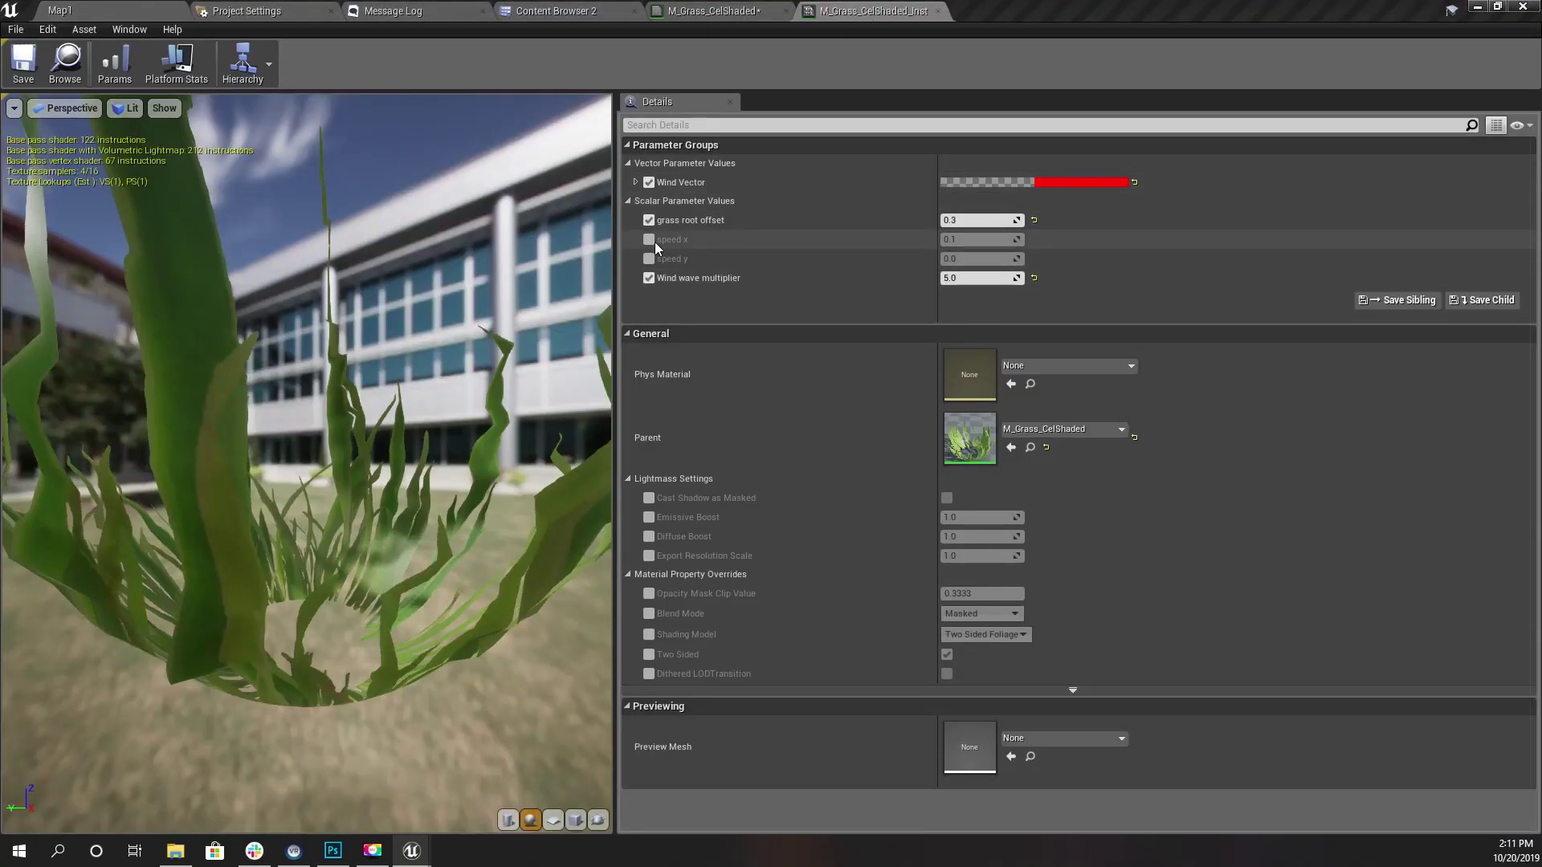
Enable the speed x override in M_Grass_CelShaded_Inst and set it to 0.03.
{"action": "left_click", "coordinate": [649, 239]}
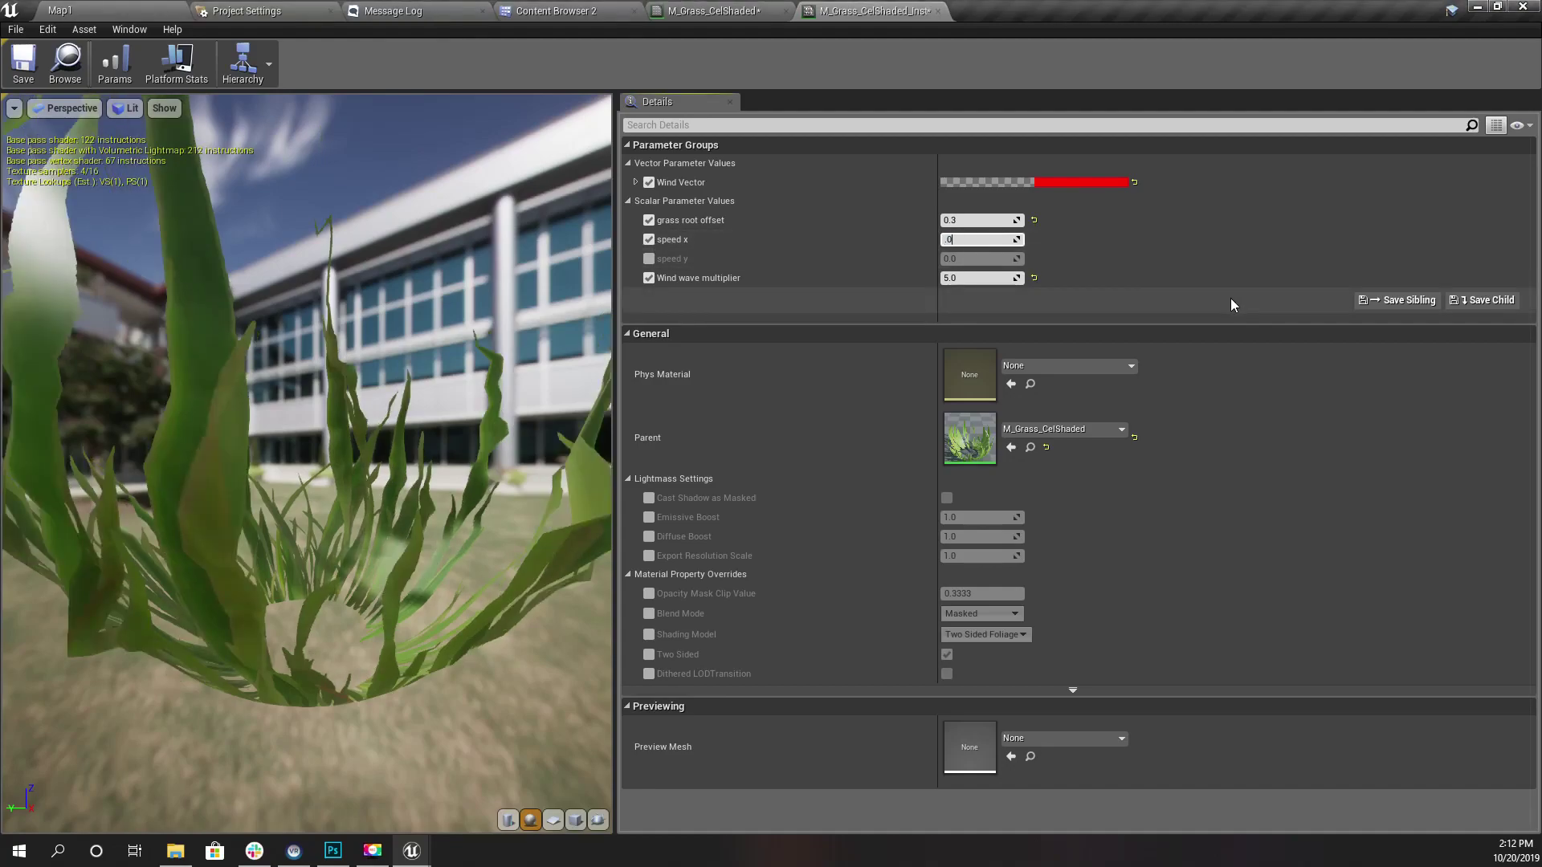
{"action": "type", "text": "3"}
{"action": "key", "text": "Return"}
Play Map1 full-screen and run the character through the grass to judge the slower wind, ending the session when done.
{"action": "left_click", "coordinate": [185, 8]}
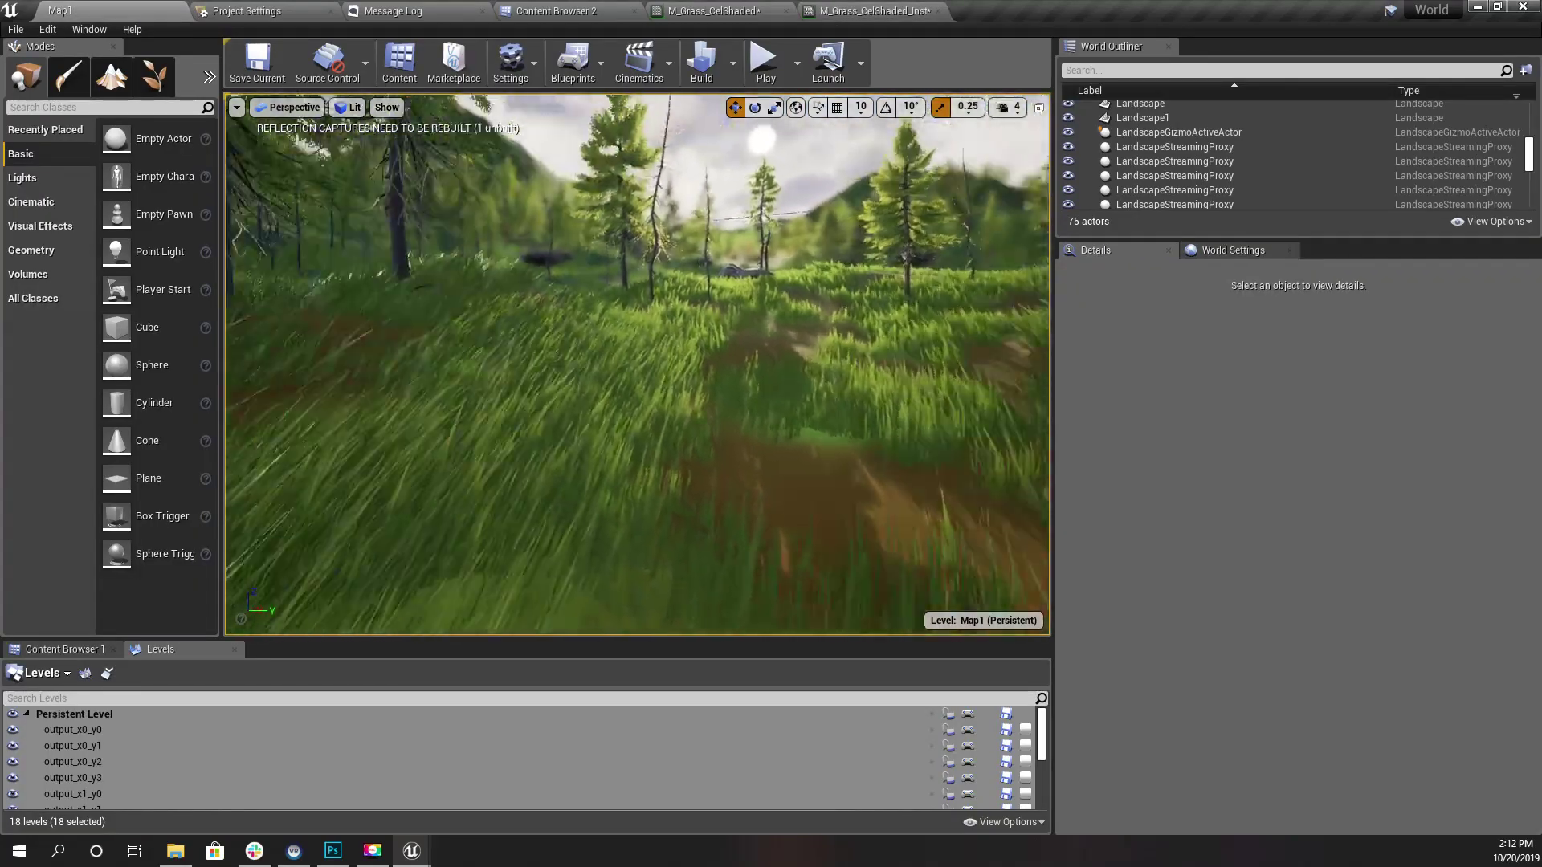
{"action": "right_click_drag", "start_coordinate": [659, 432], "coordinate": [663, 433]}
{"action": "key", "text": "F11"}
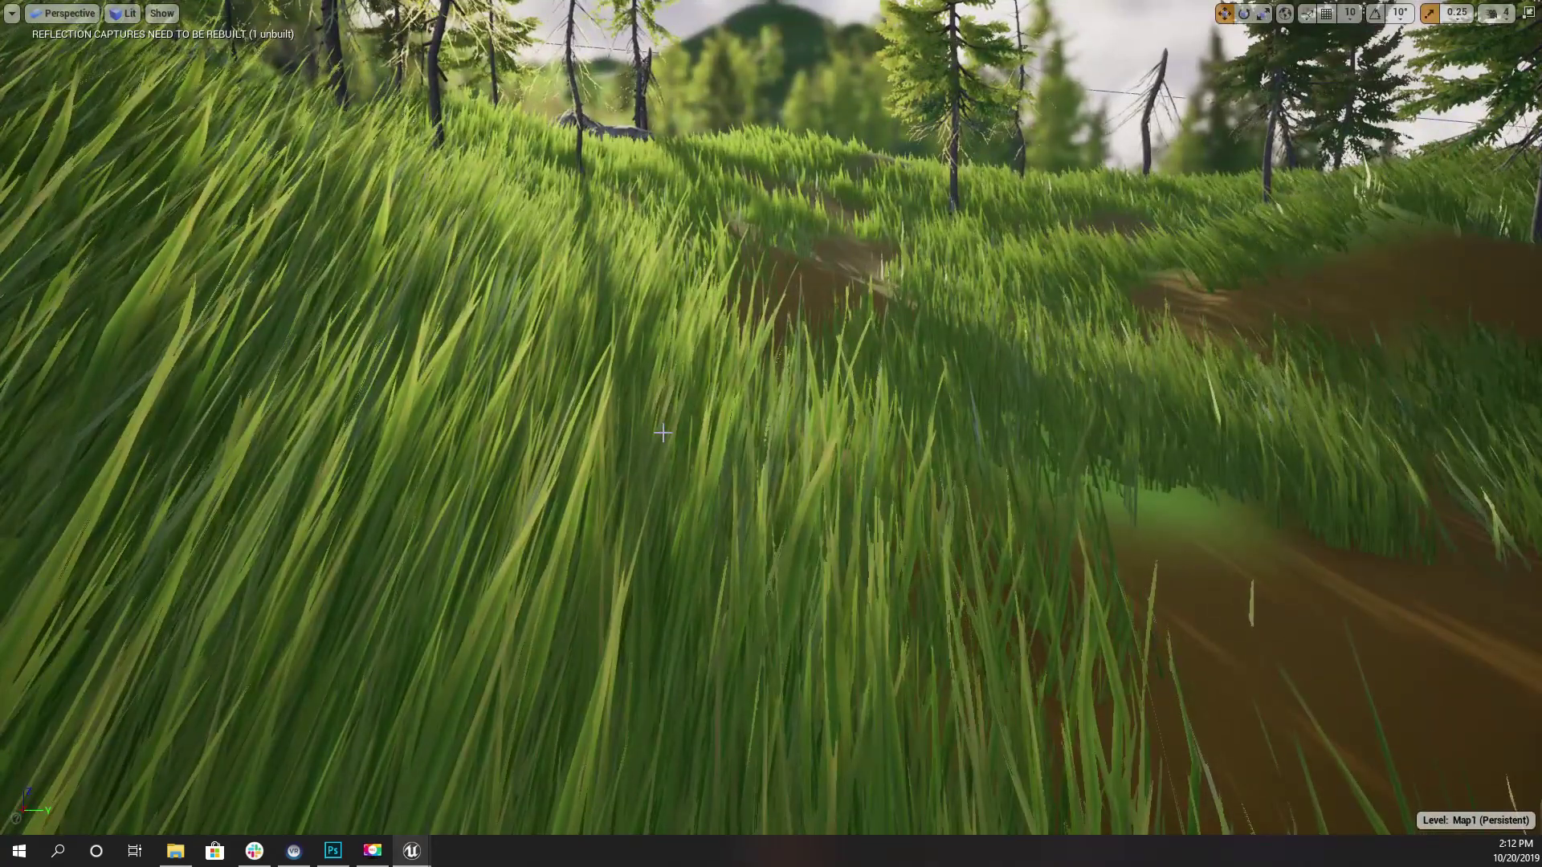
{"action": "key", "text": "alt+p"}
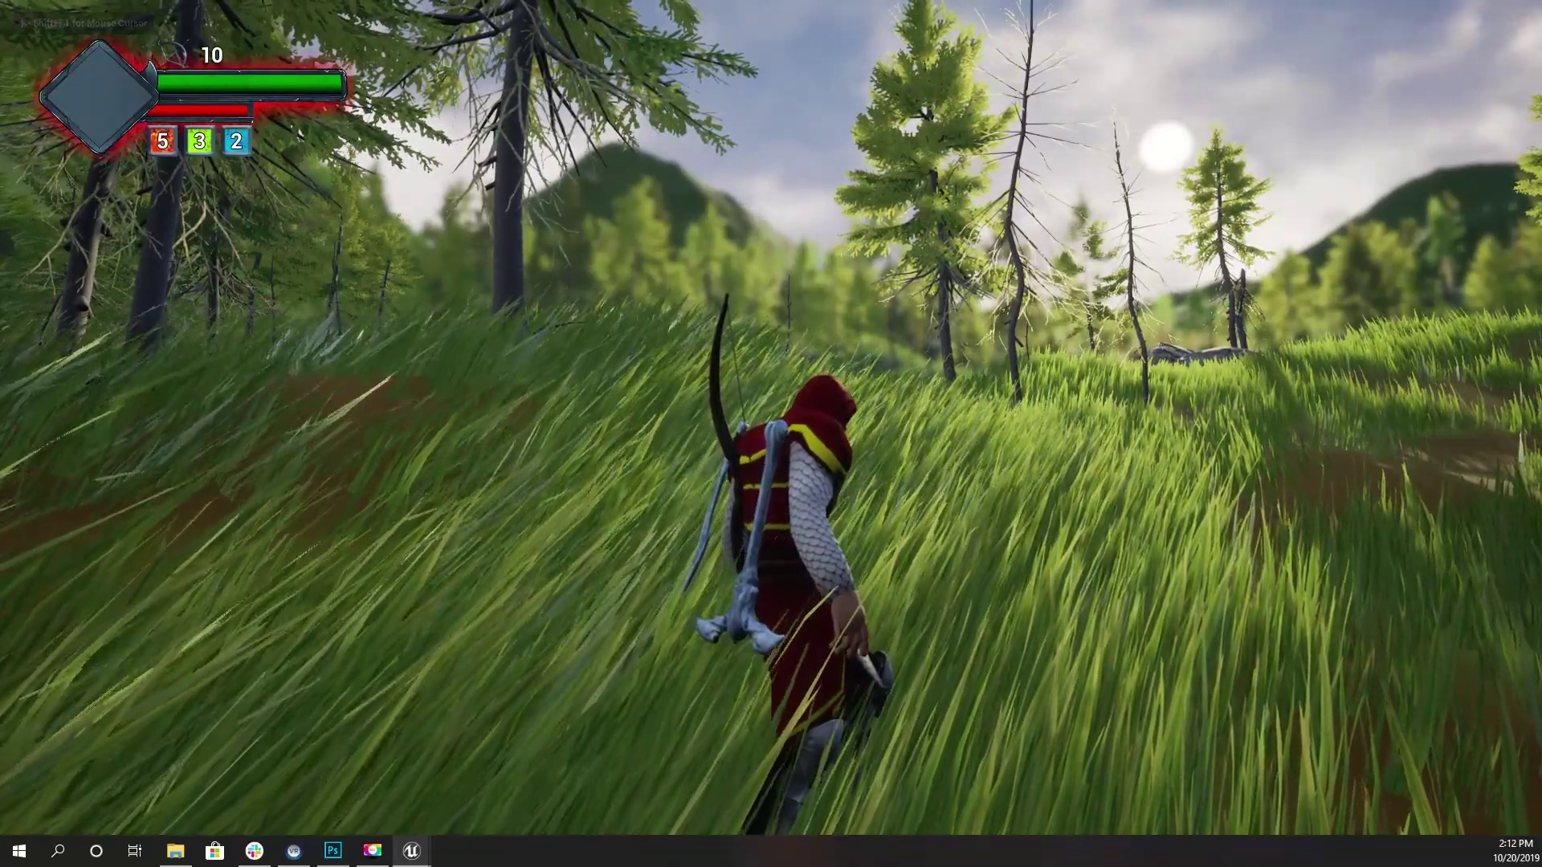
{"action": "key", "text": "w"}
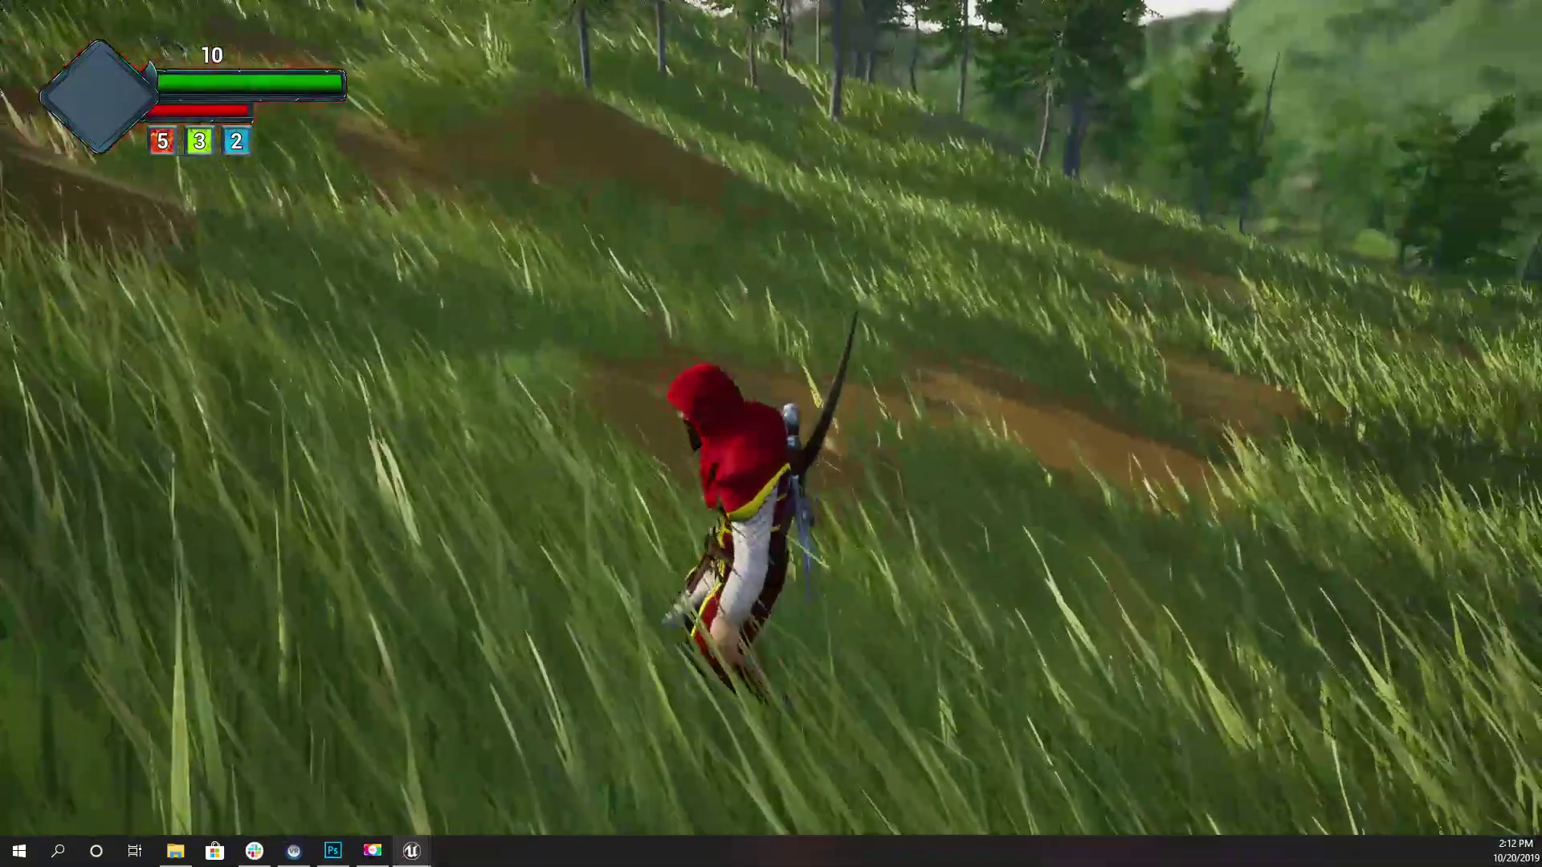
{"action": "key", "text": "w"}
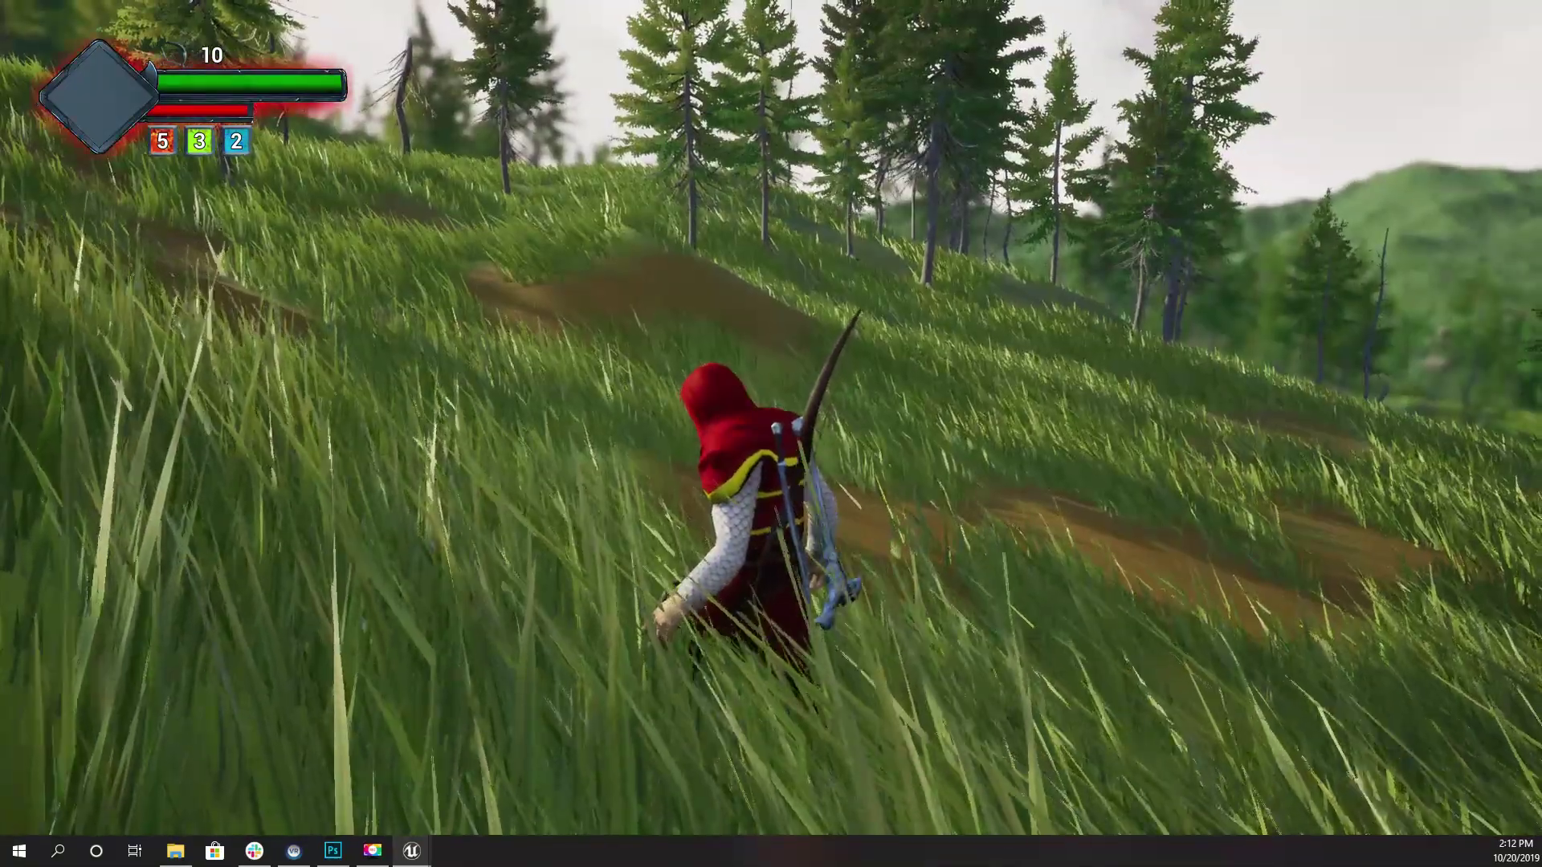
{"action": "key", "text": "Escape"}
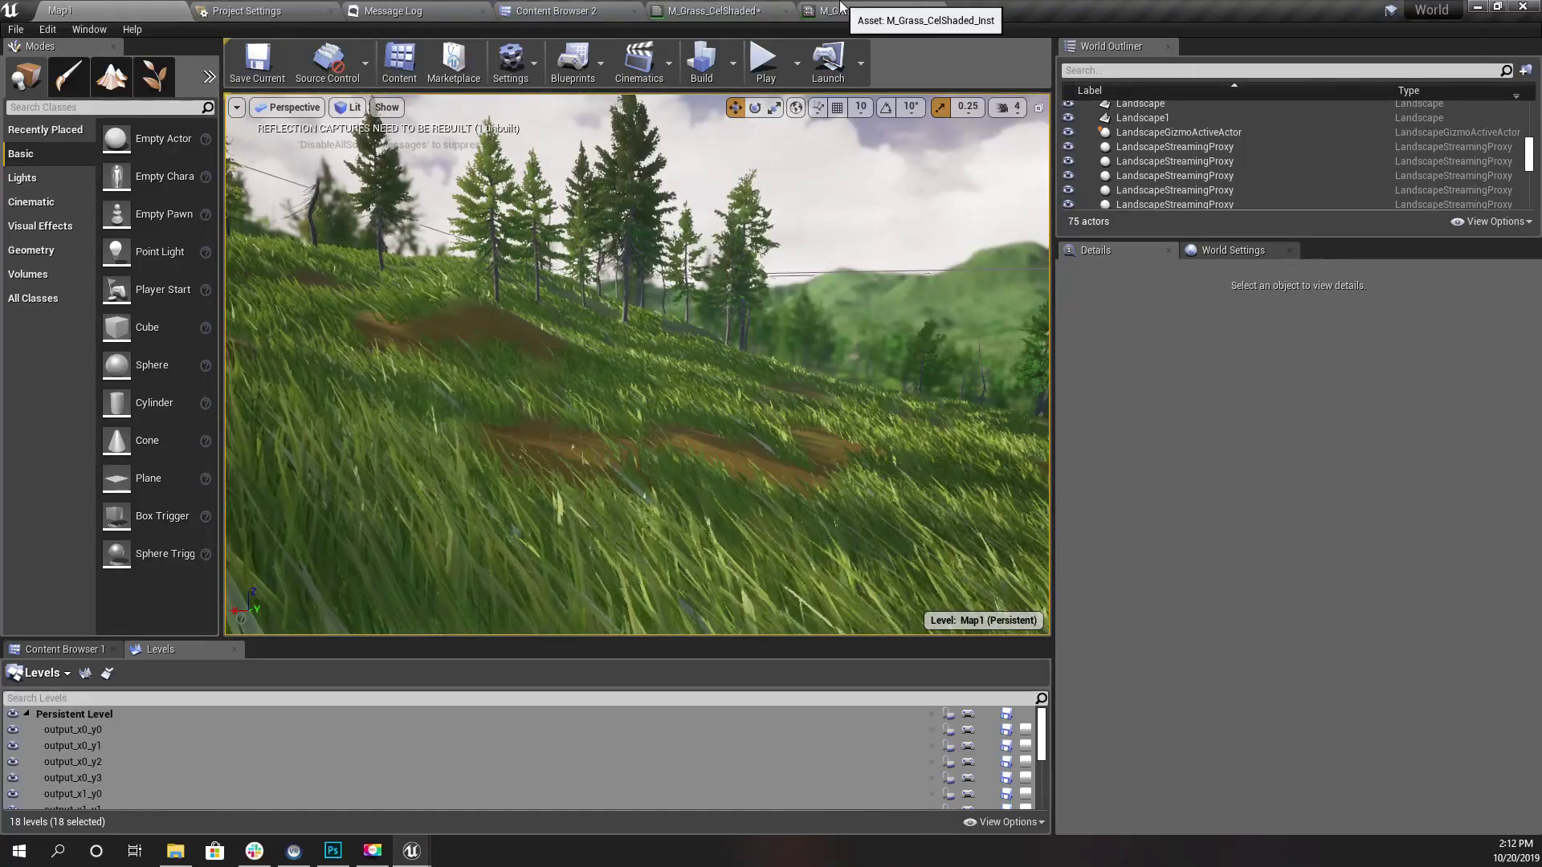
Enable the speed y override in M_Grass_CelShaded_Inst and set both speed x and speed y to 1.
{"action": "left_click", "coordinate": [897, 9]}
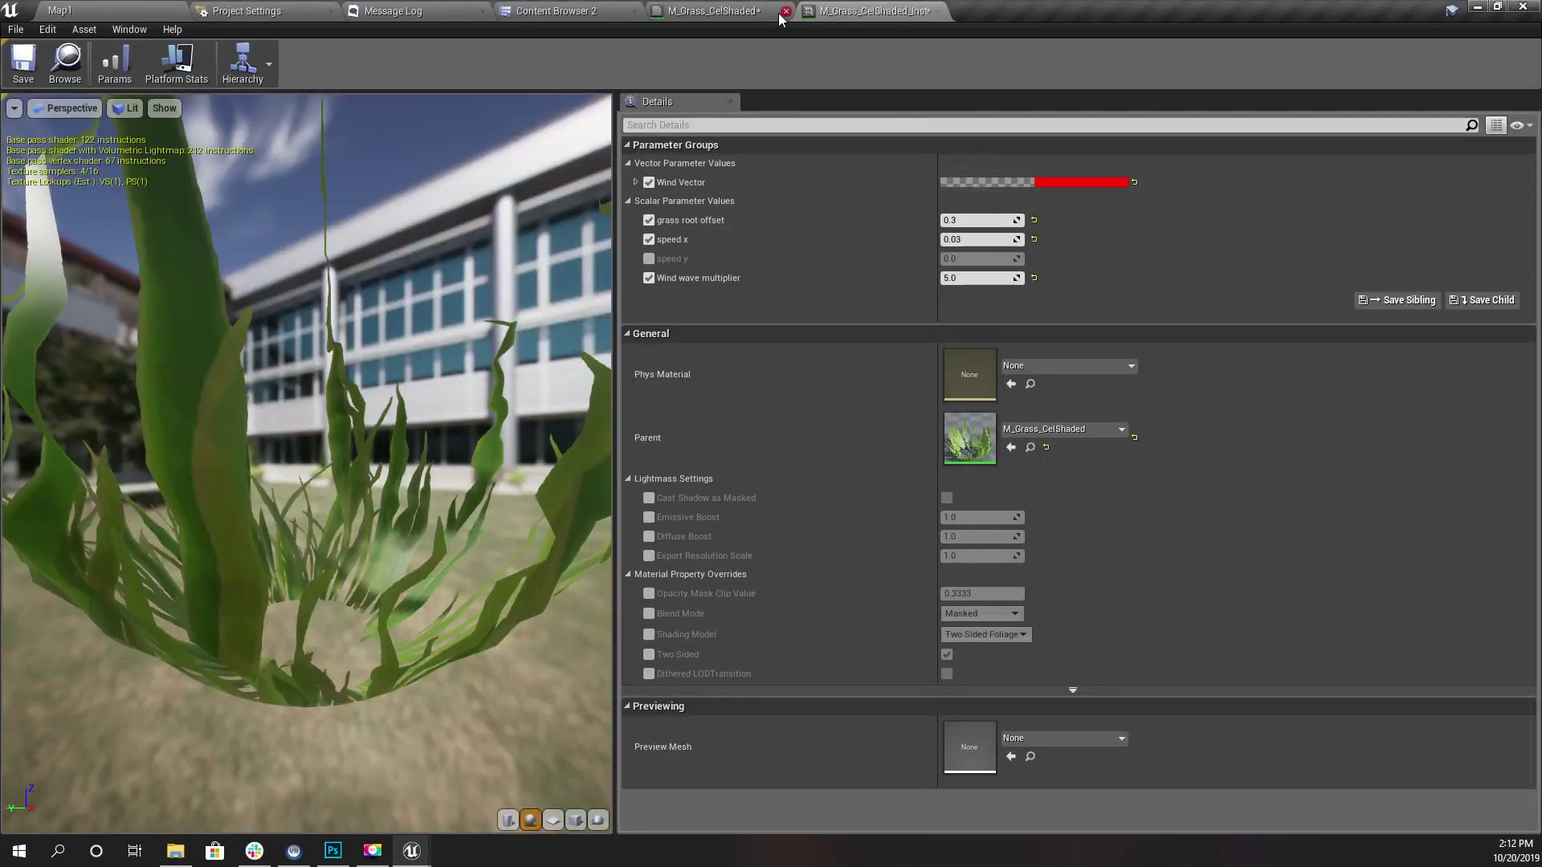
{"action": "left_click", "coordinate": [710, 8]}
{"action": "left_click", "coordinate": [875, 10]}
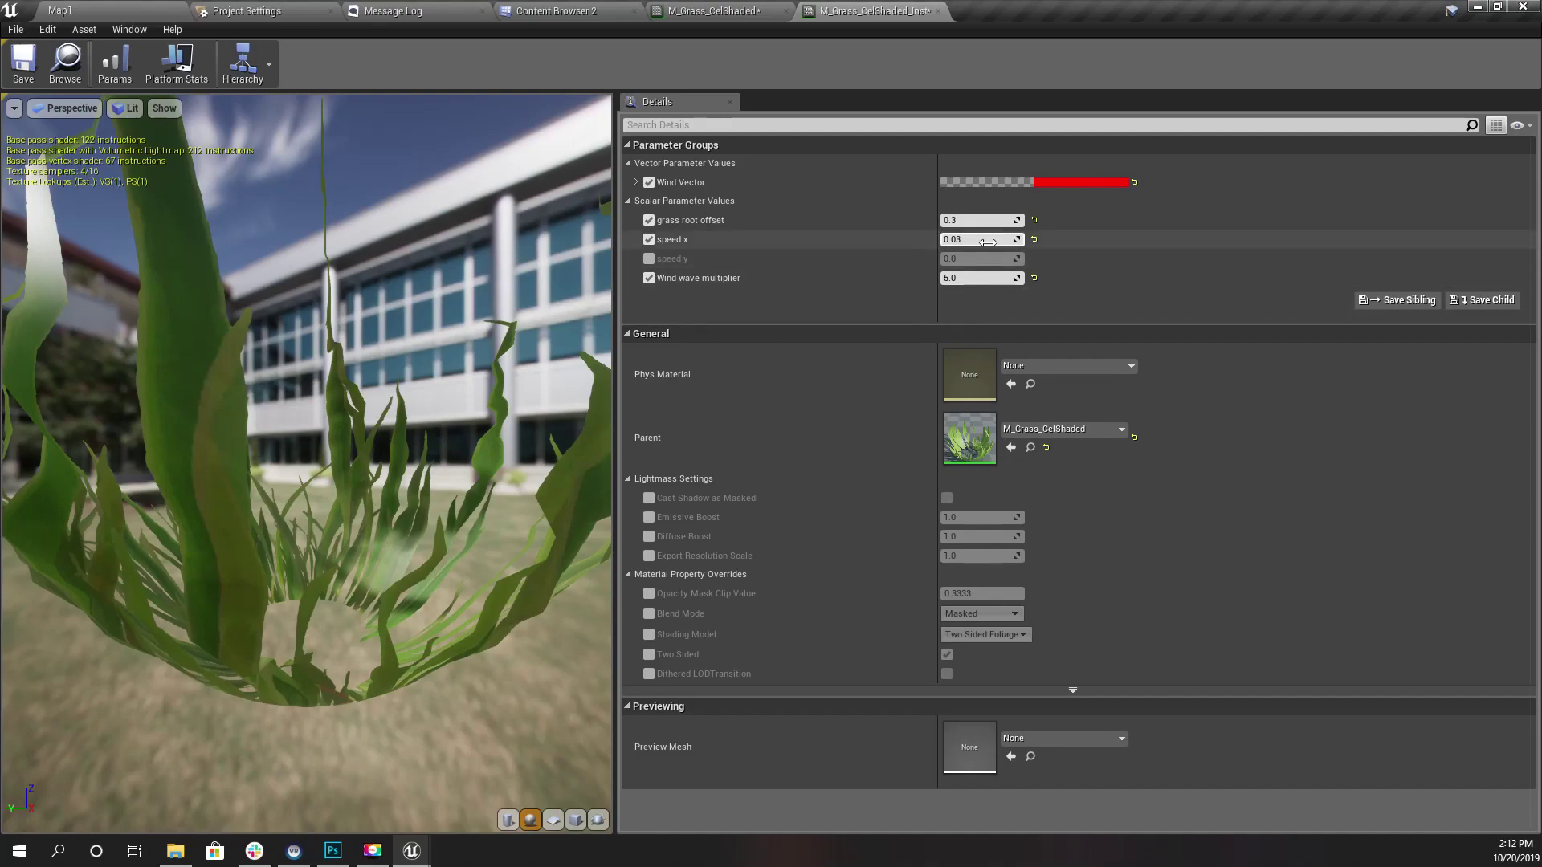
{"action": "left_click", "coordinate": [648, 259]}
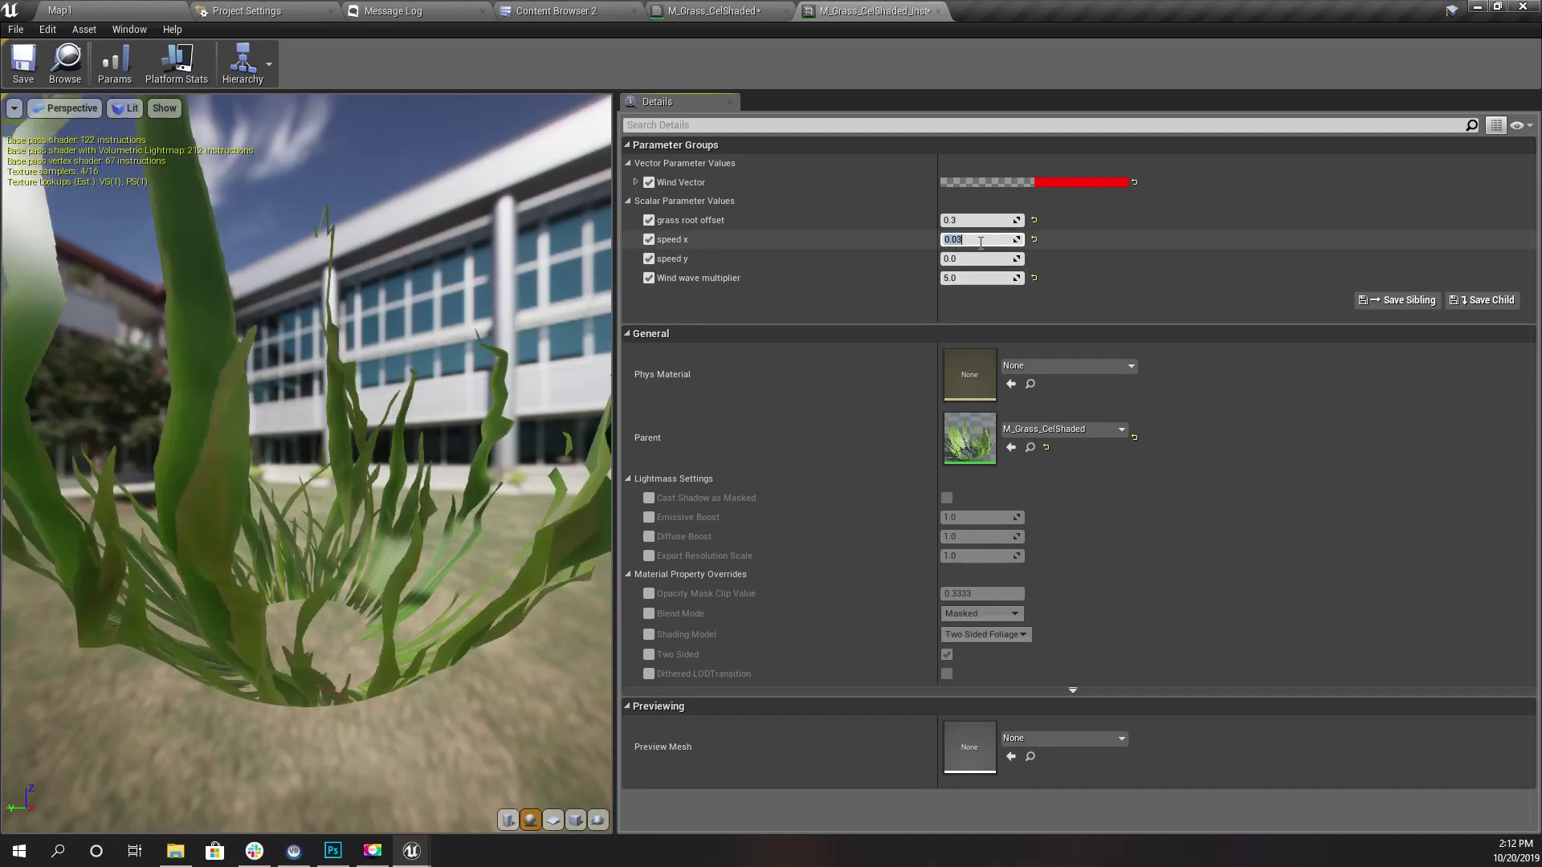
{"action": "key", "text": "Return"}
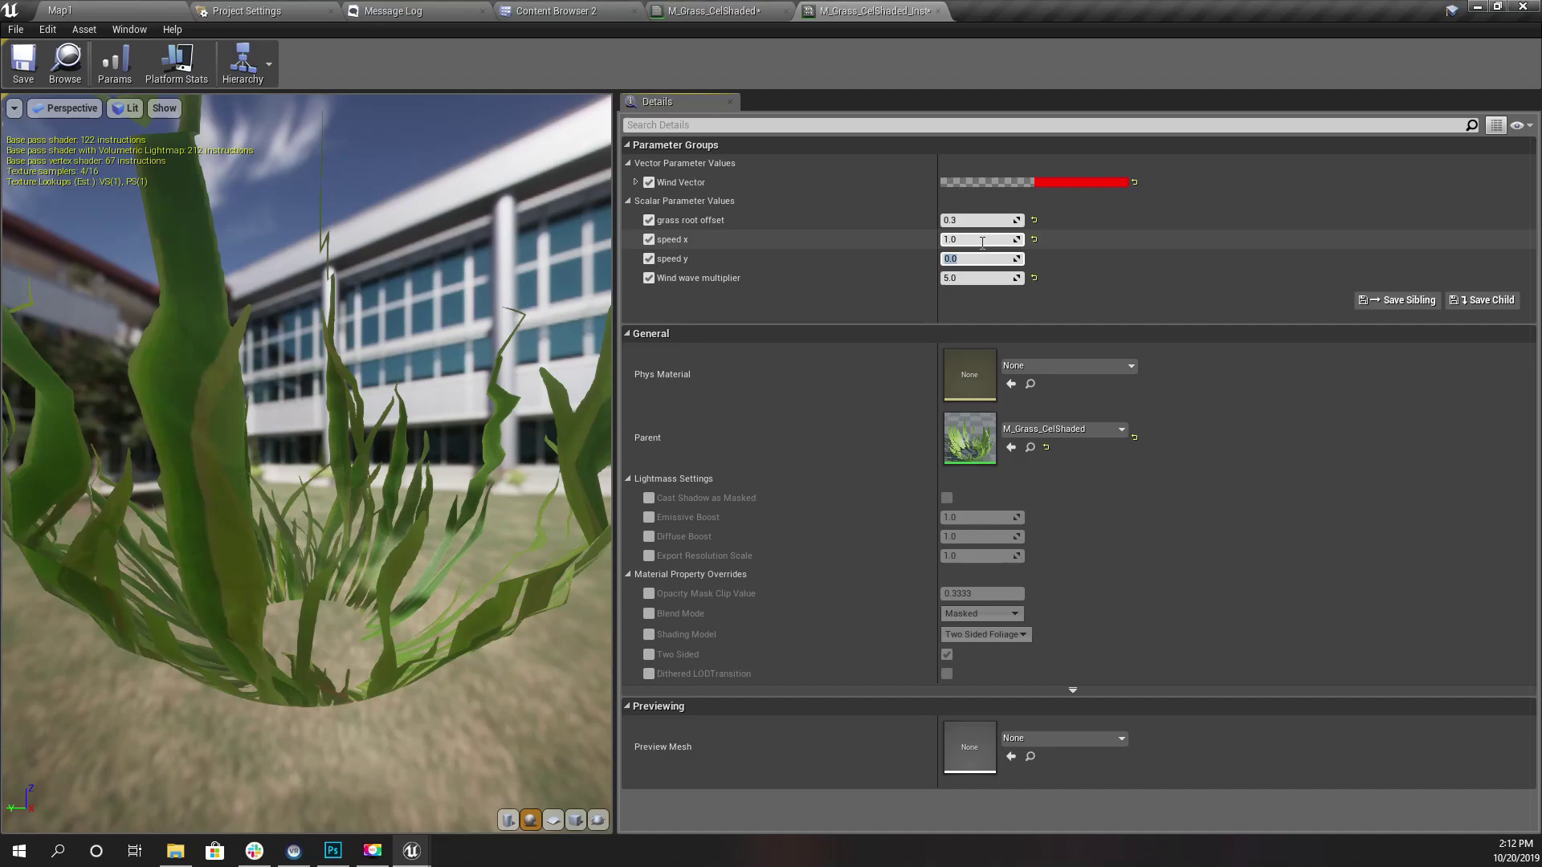
{"action": "type", "text": "1"}
{"action": "key", "text": "Return"}
Examine the Map1 hillside grass from several angles to judge the fast diagonal wind.
{"action": "left_click", "coordinate": [78, 9]}
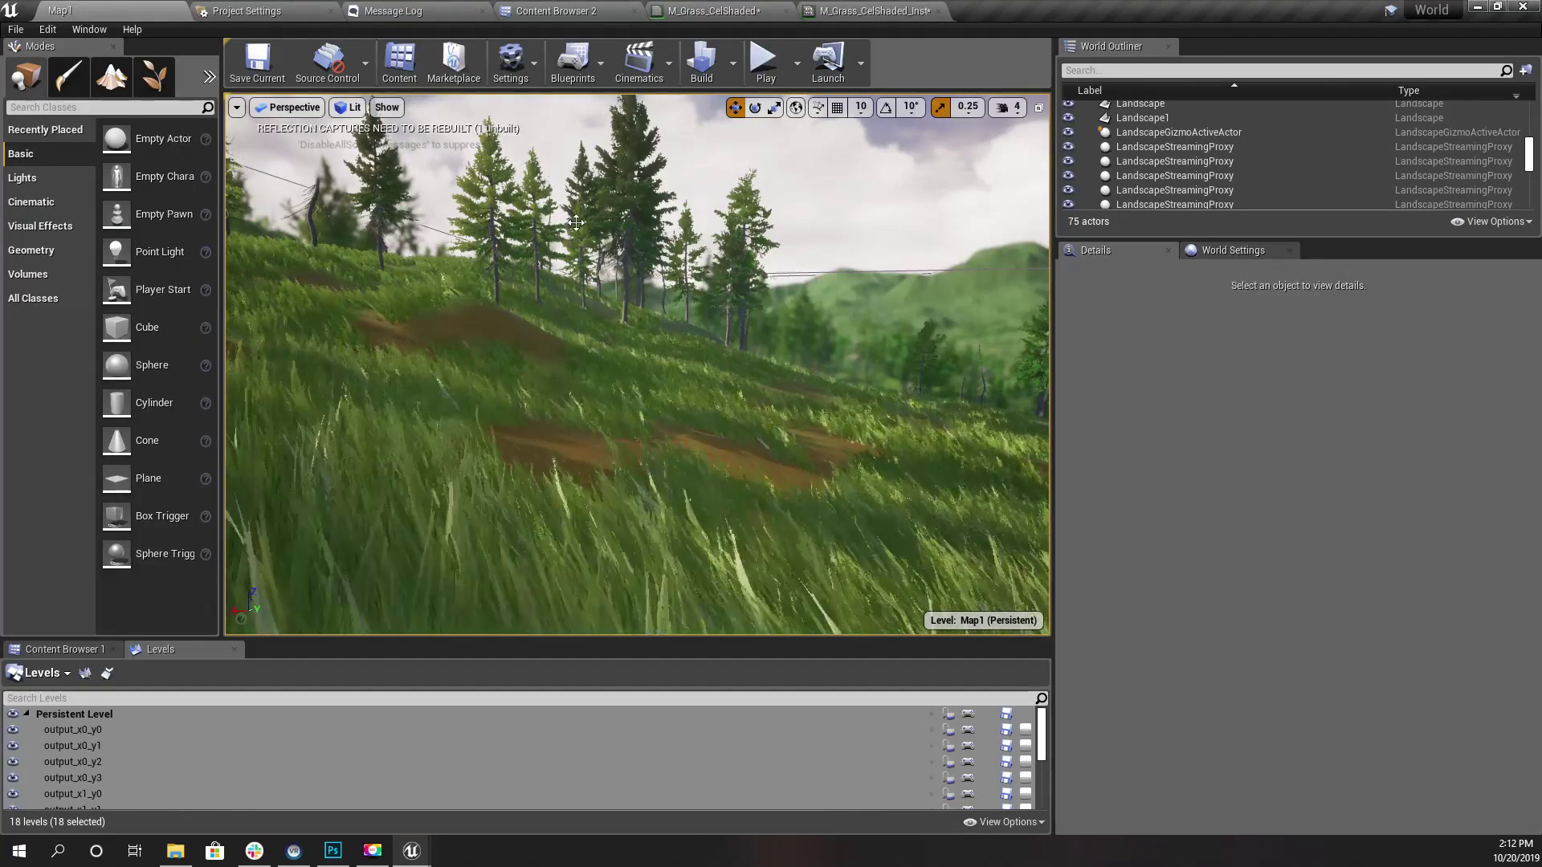
{"action": "right_click_drag", "start_coordinate": [638, 364], "coordinate": [684, 294]}
{"action": "key", "text": "w"}
{"action": "right_click_drag", "start_coordinate": [813, 284], "coordinate": [960, 342]}
{"action": "right_click_drag", "start_coordinate": [803, 321], "coordinate": [1011, 281]}
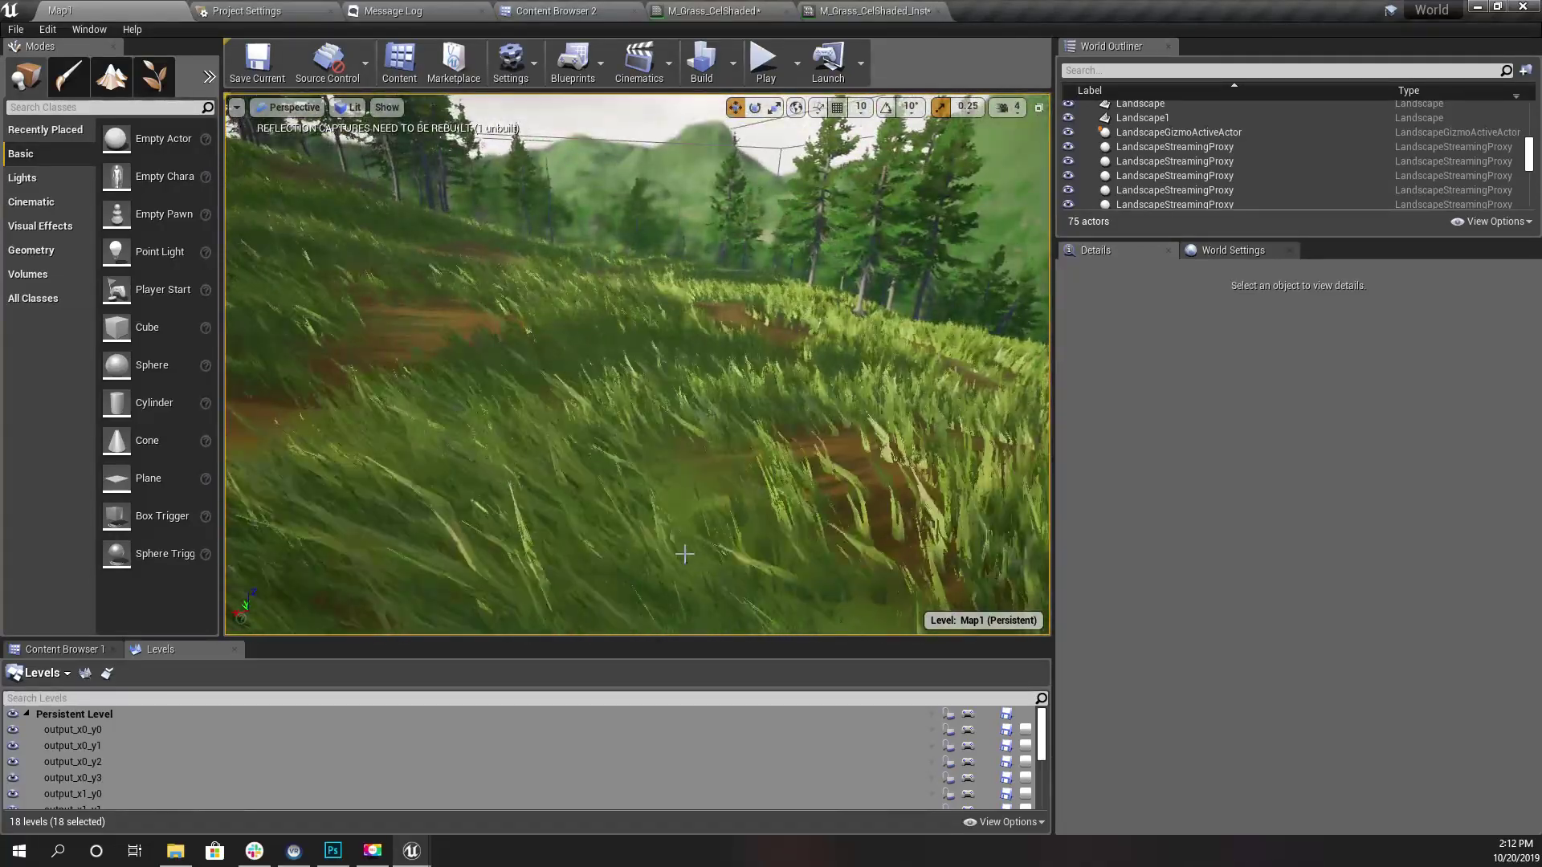
Set both speed x and speed y to 0.06 in M_Grass_CelShaded_Inst.
{"action": "left_click", "coordinate": [891, 10]}
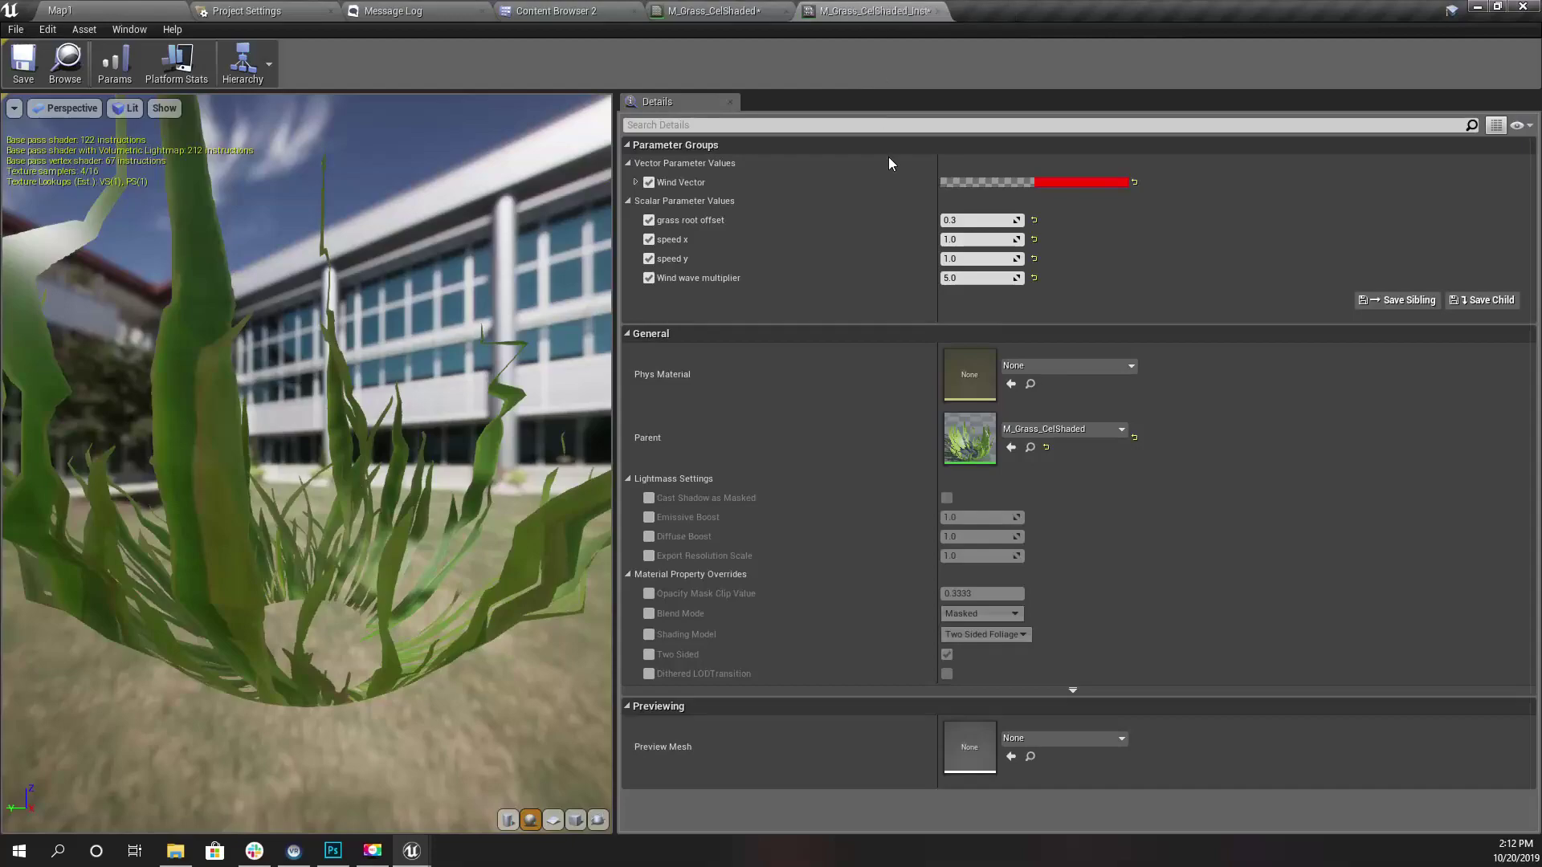
{"action": "left_click", "coordinate": [979, 240]}
{"action": "type", "text": ".06"}
{"action": "key", "text": "Tab"}
{"action": "type", "text": ".06"}
{"action": "key", "text": "Return"}
Play Map1 full-screen on the hillside and examine how the grass sways around the character with the new speeds.
{"action": "left_click", "coordinate": [95, 10]}
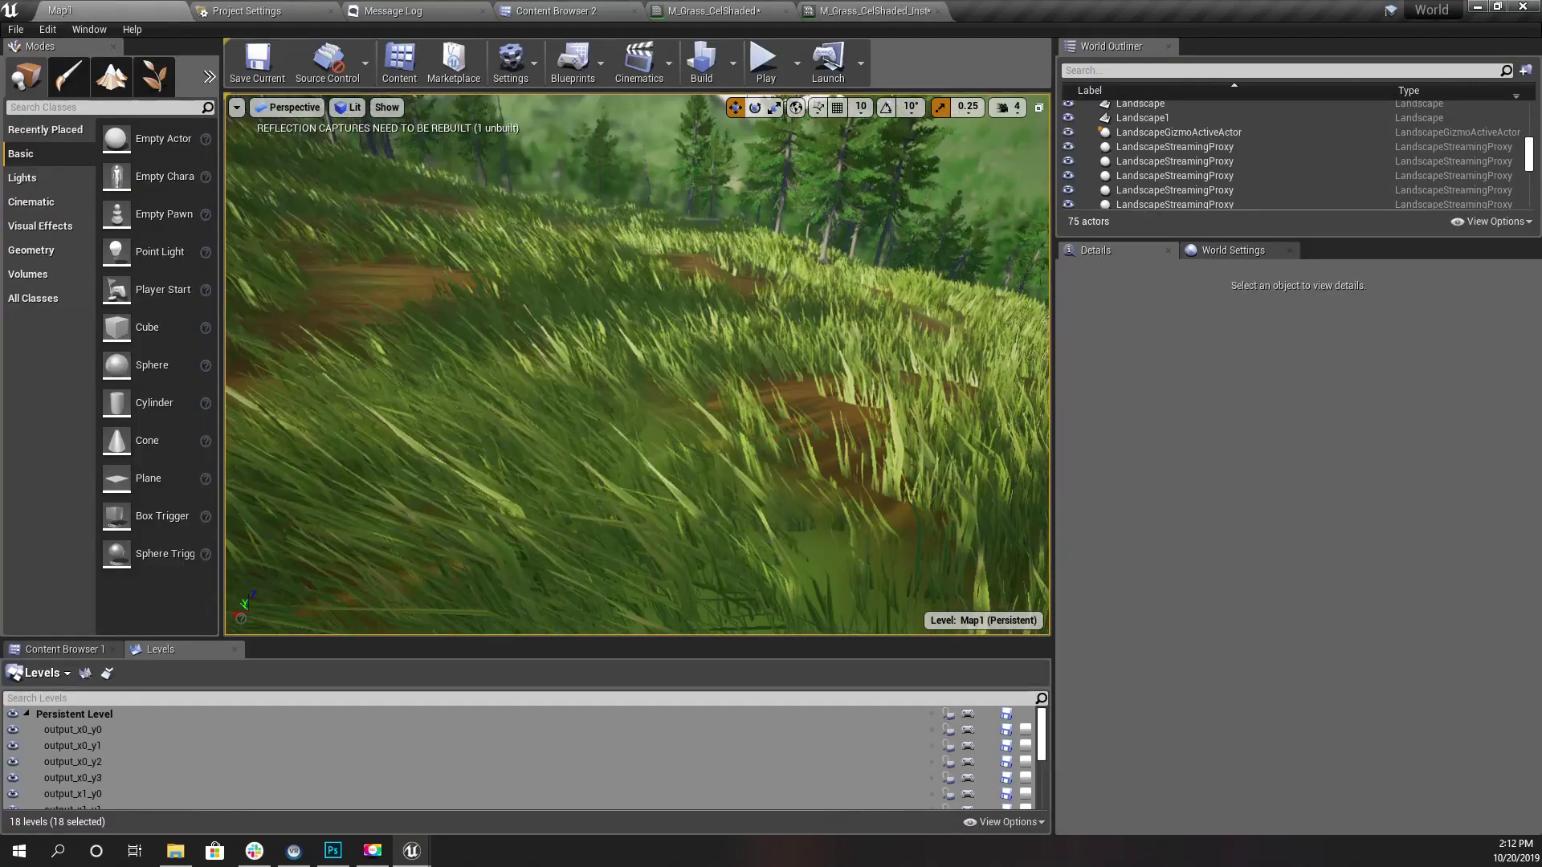
{"action": "key", "text": "F11"}
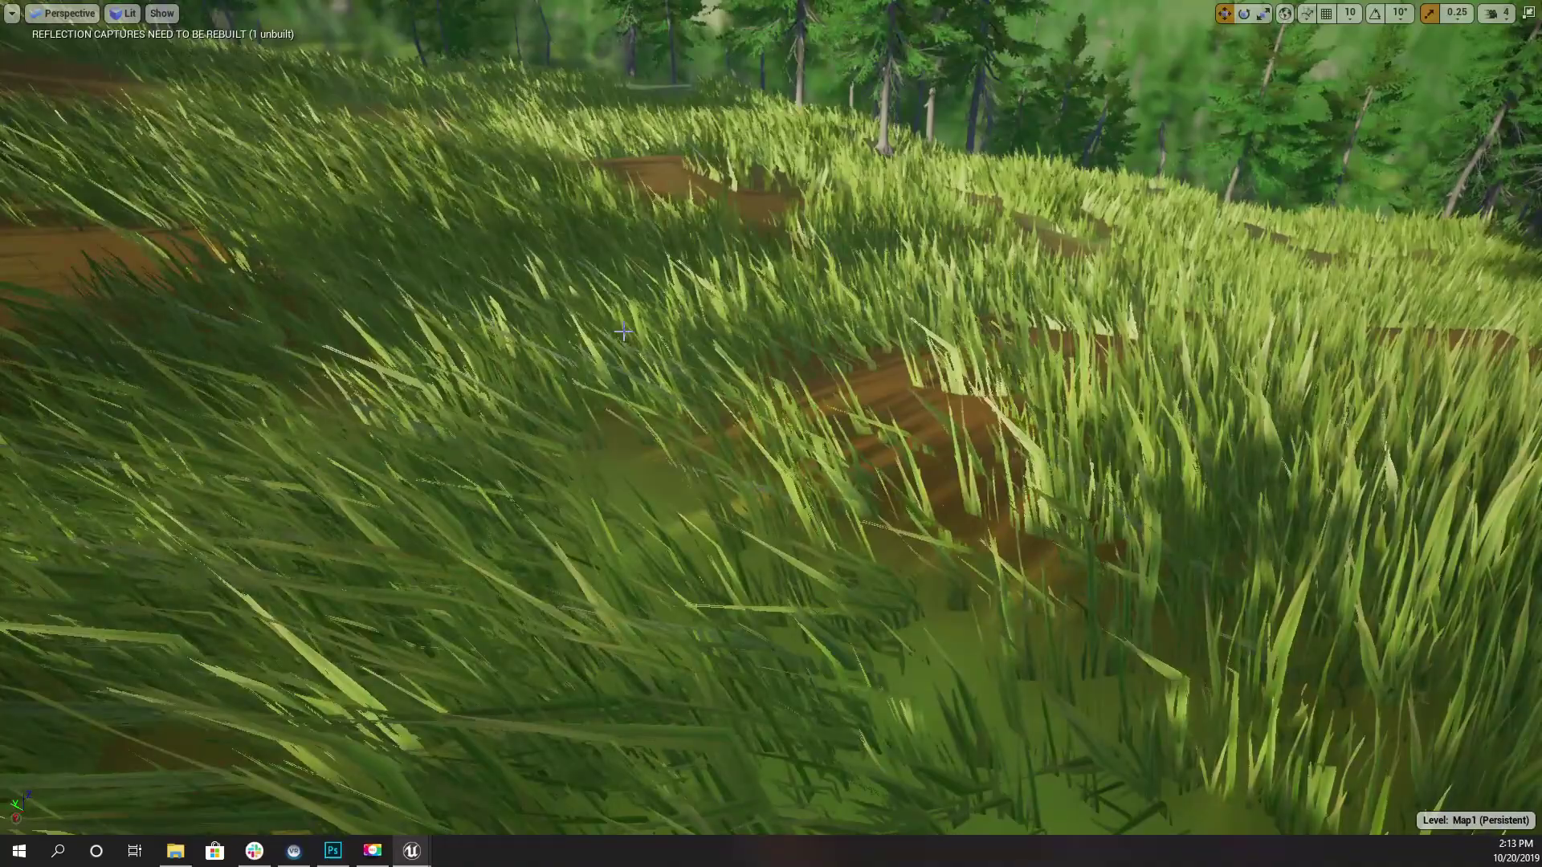
{"action": "key", "text": "alt+p"}
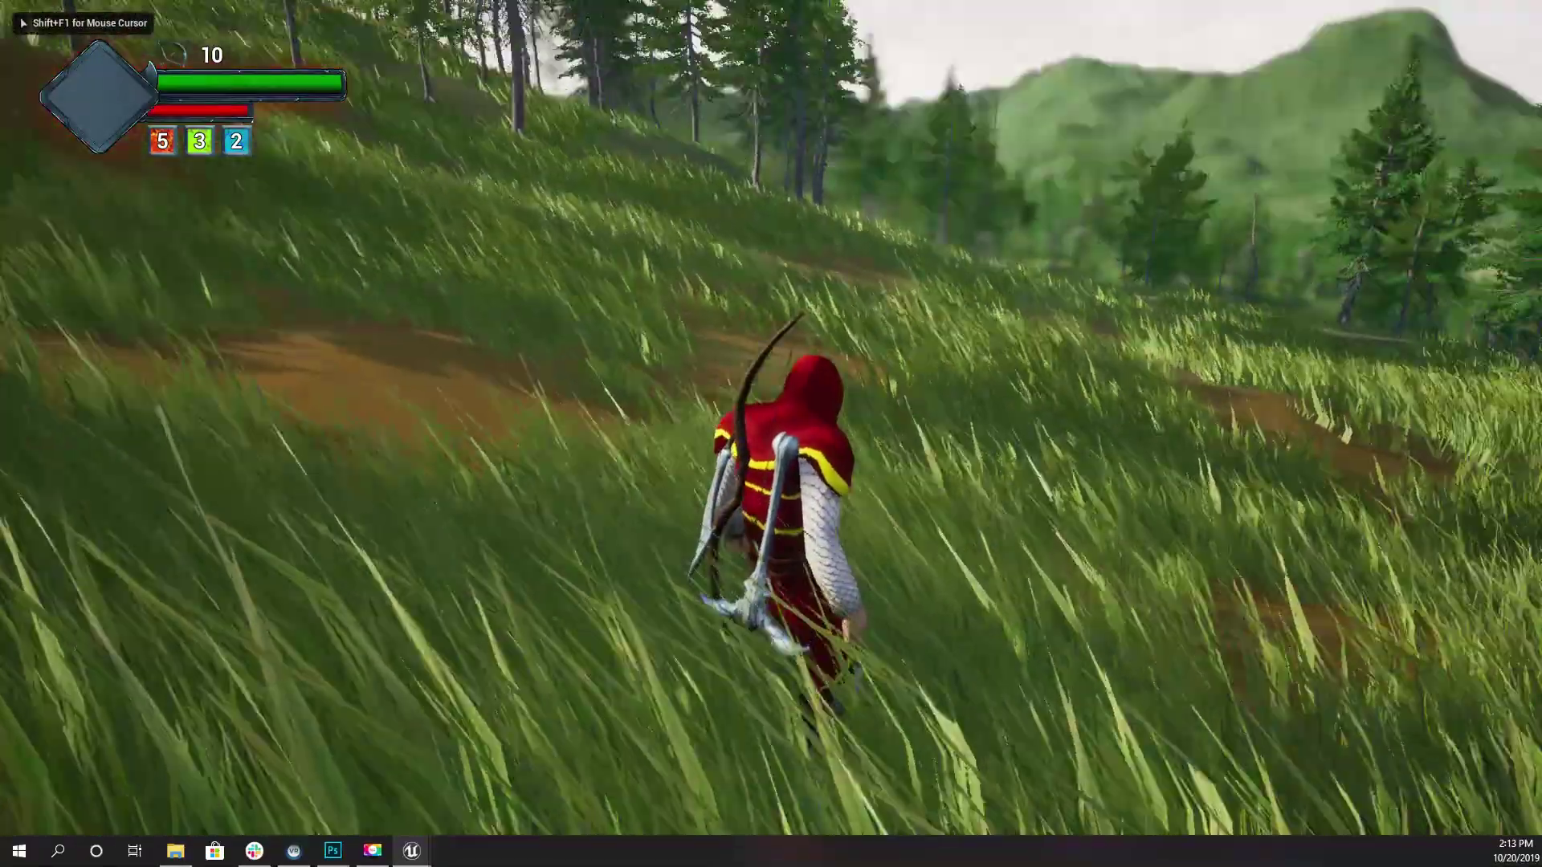
{"action": "key", "text": "w"}
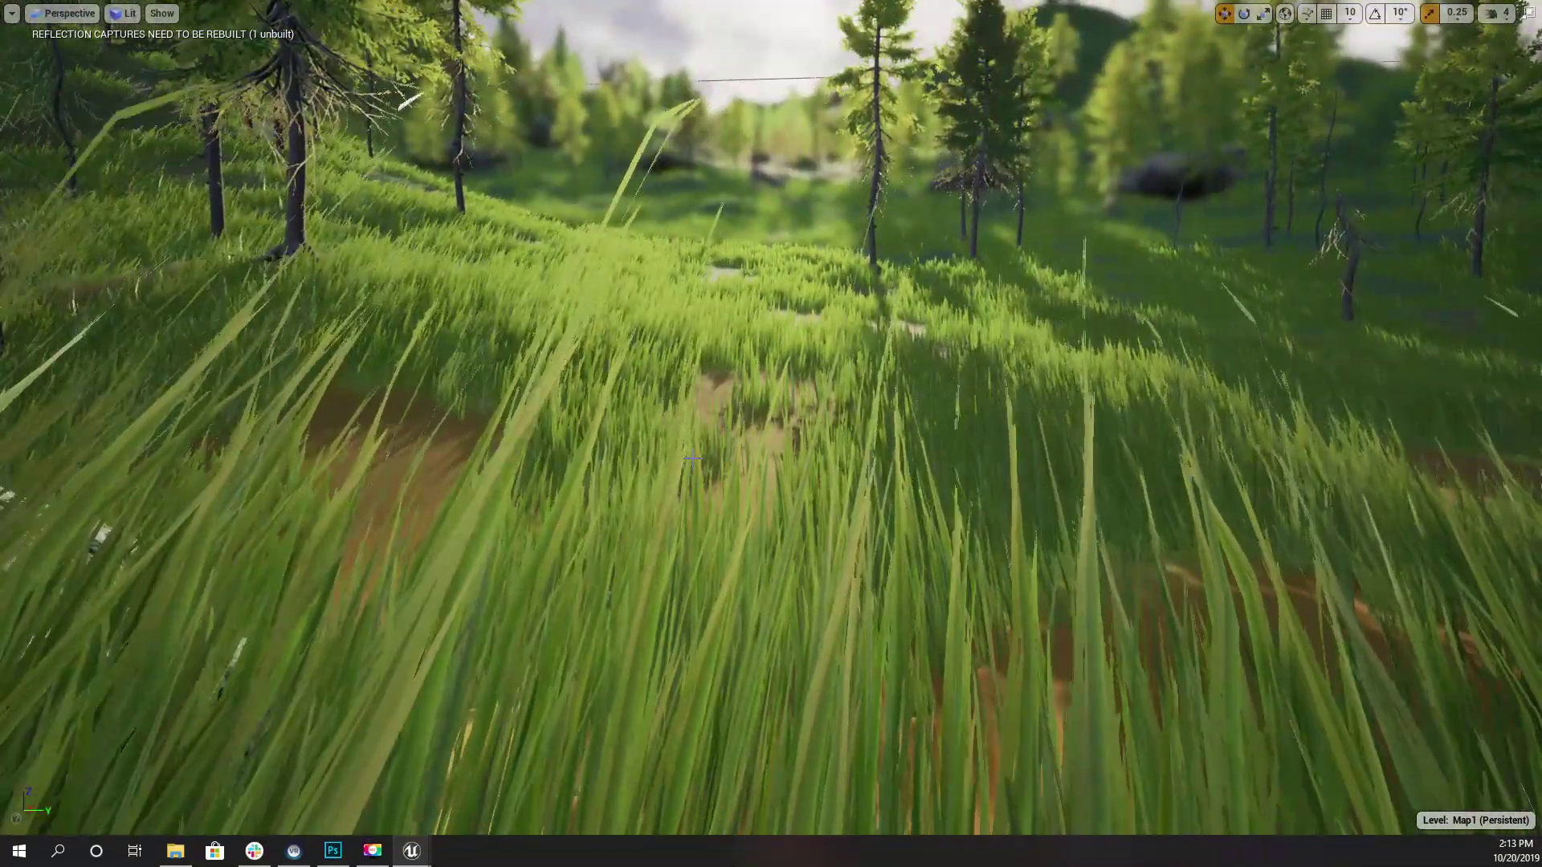
Play Map1 again from the grassy forest clearing and run the character forward to examine the wind movement.
{"action": "key", "text": "alt+p"}
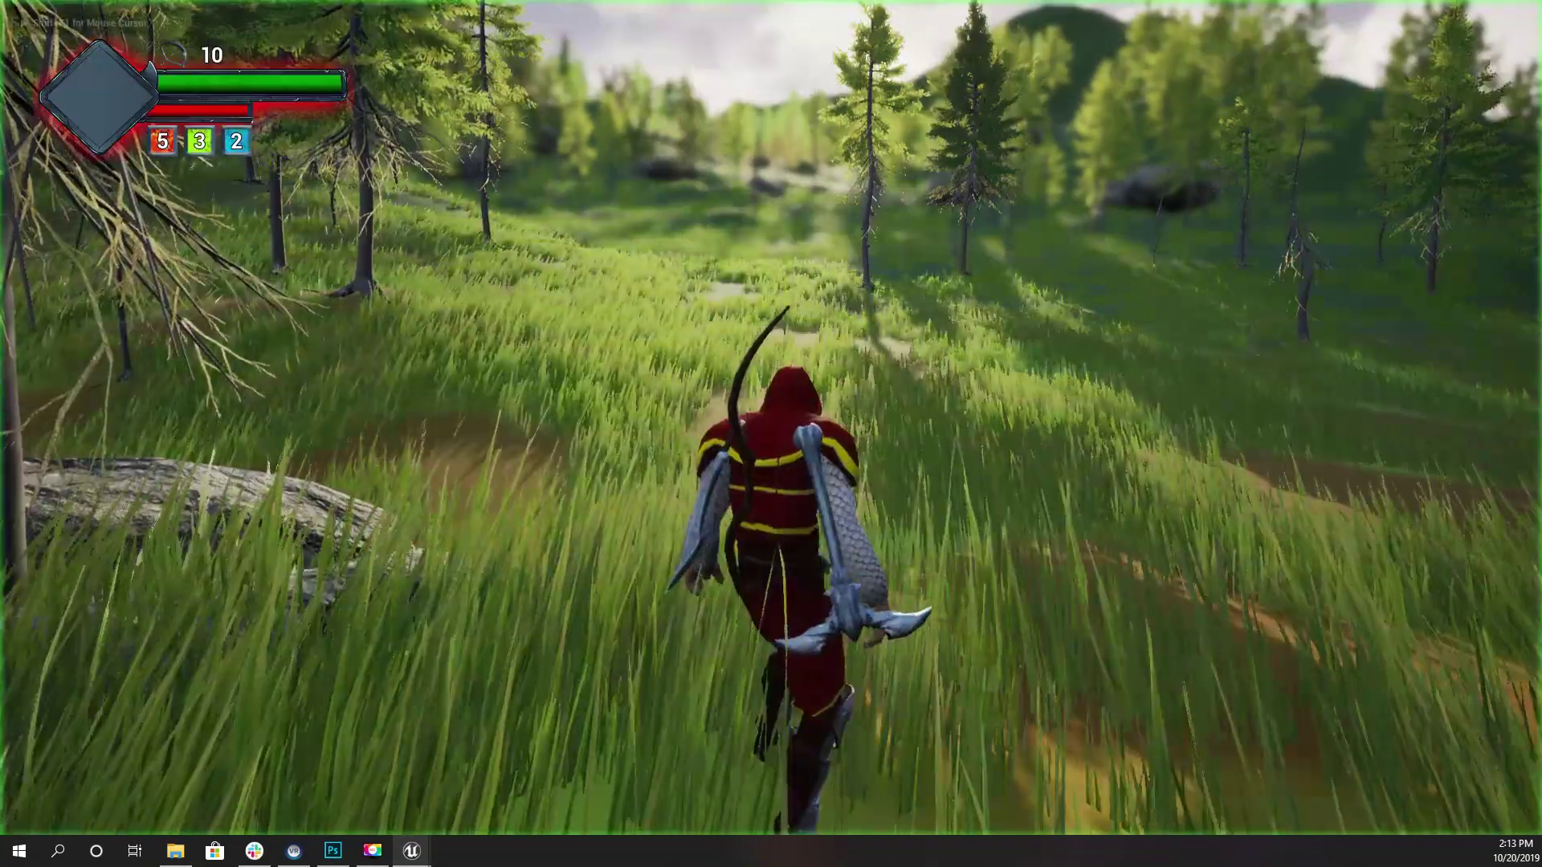
{"action": "left_click", "coordinate": [692, 457]}
{"action": "key", "text": "w"}
{"action": "key", "text": "w"}
Run the character further through the clearing, end the play session and examine the grass sway in the Map1 view before leaving full screen.
{"action": "key", "text": "w"}
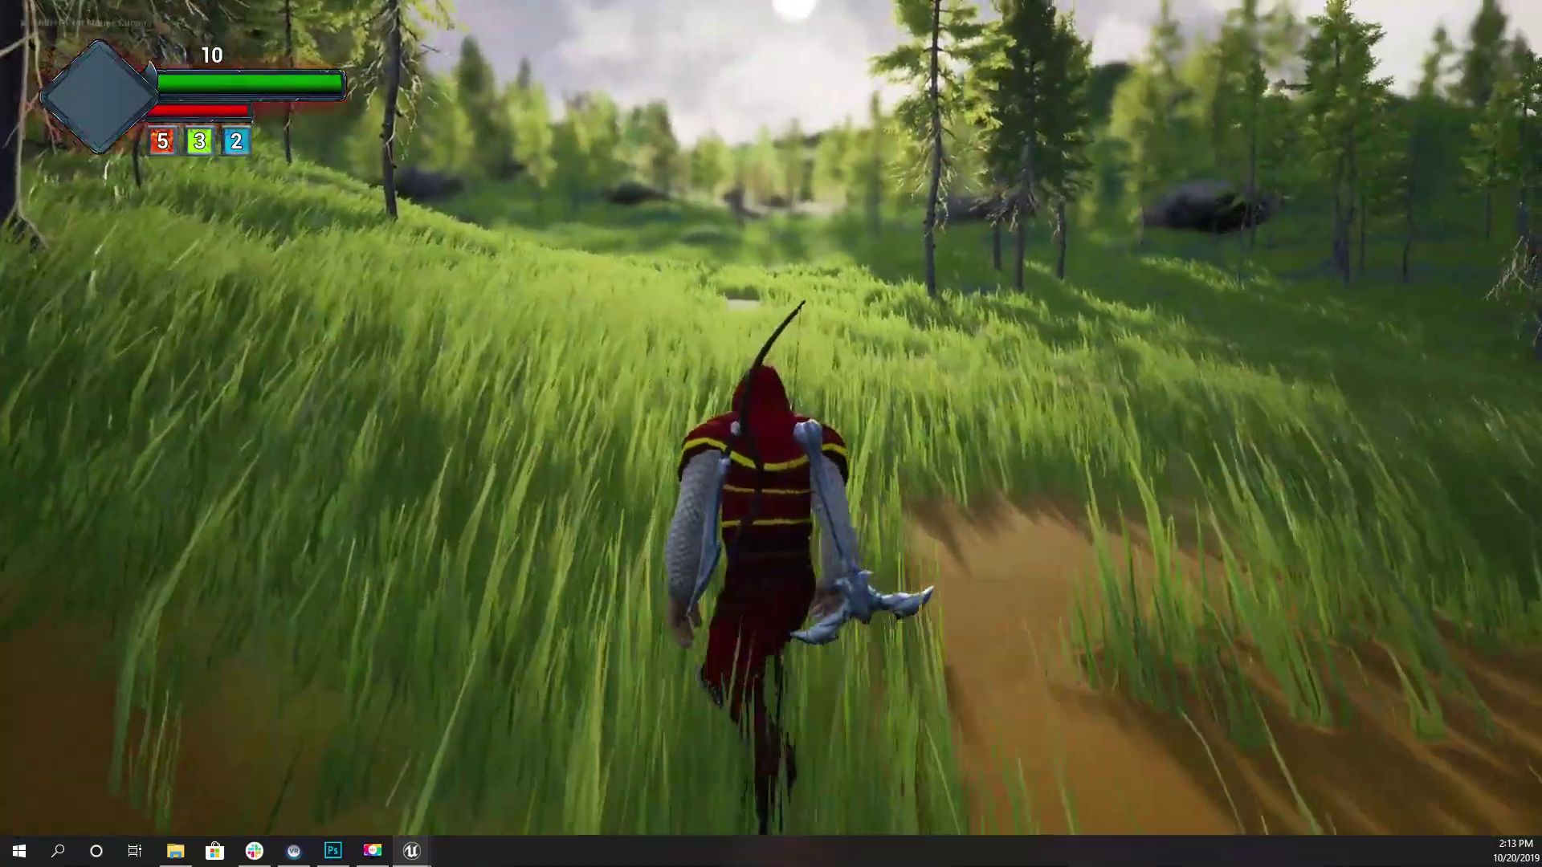
{"action": "key", "text": "w"}
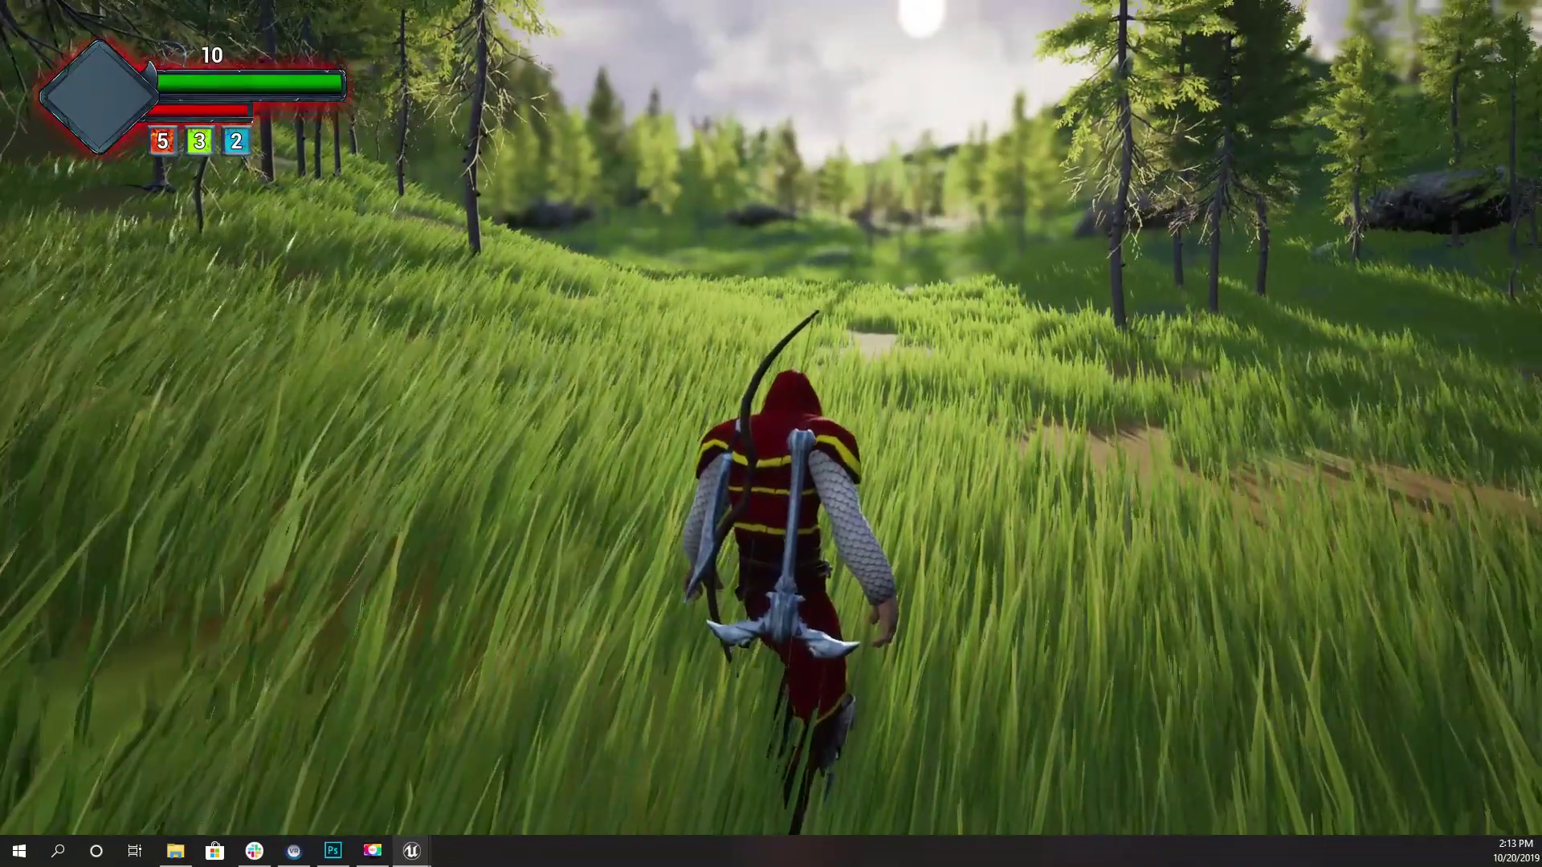
{"action": "key", "text": "Escape"}
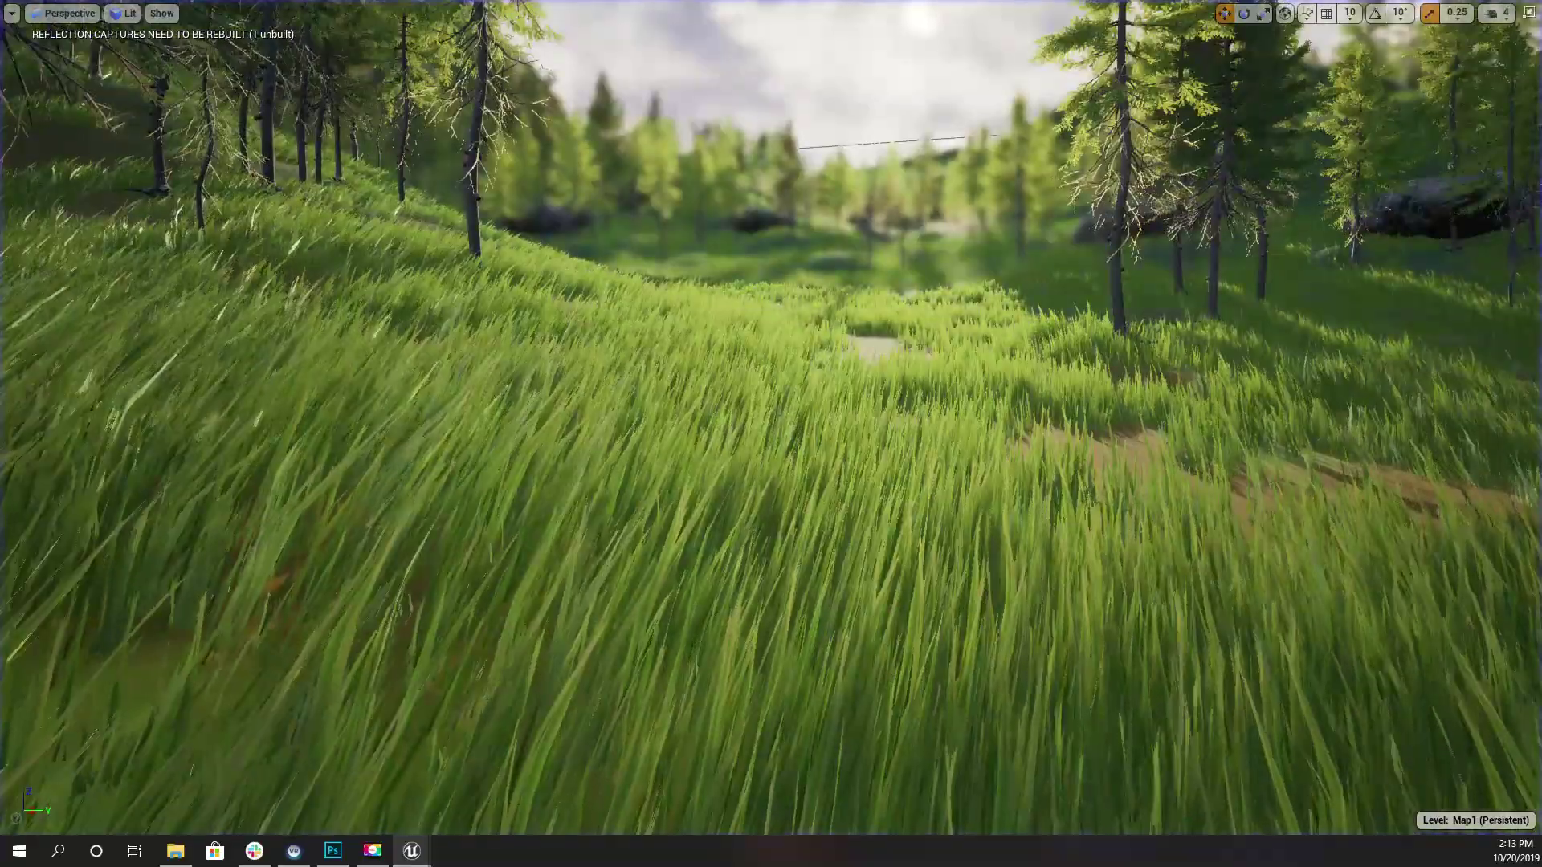
{"action": "right_click_drag", "start_coordinate": [336, 560], "coordinate": [376, 543]}
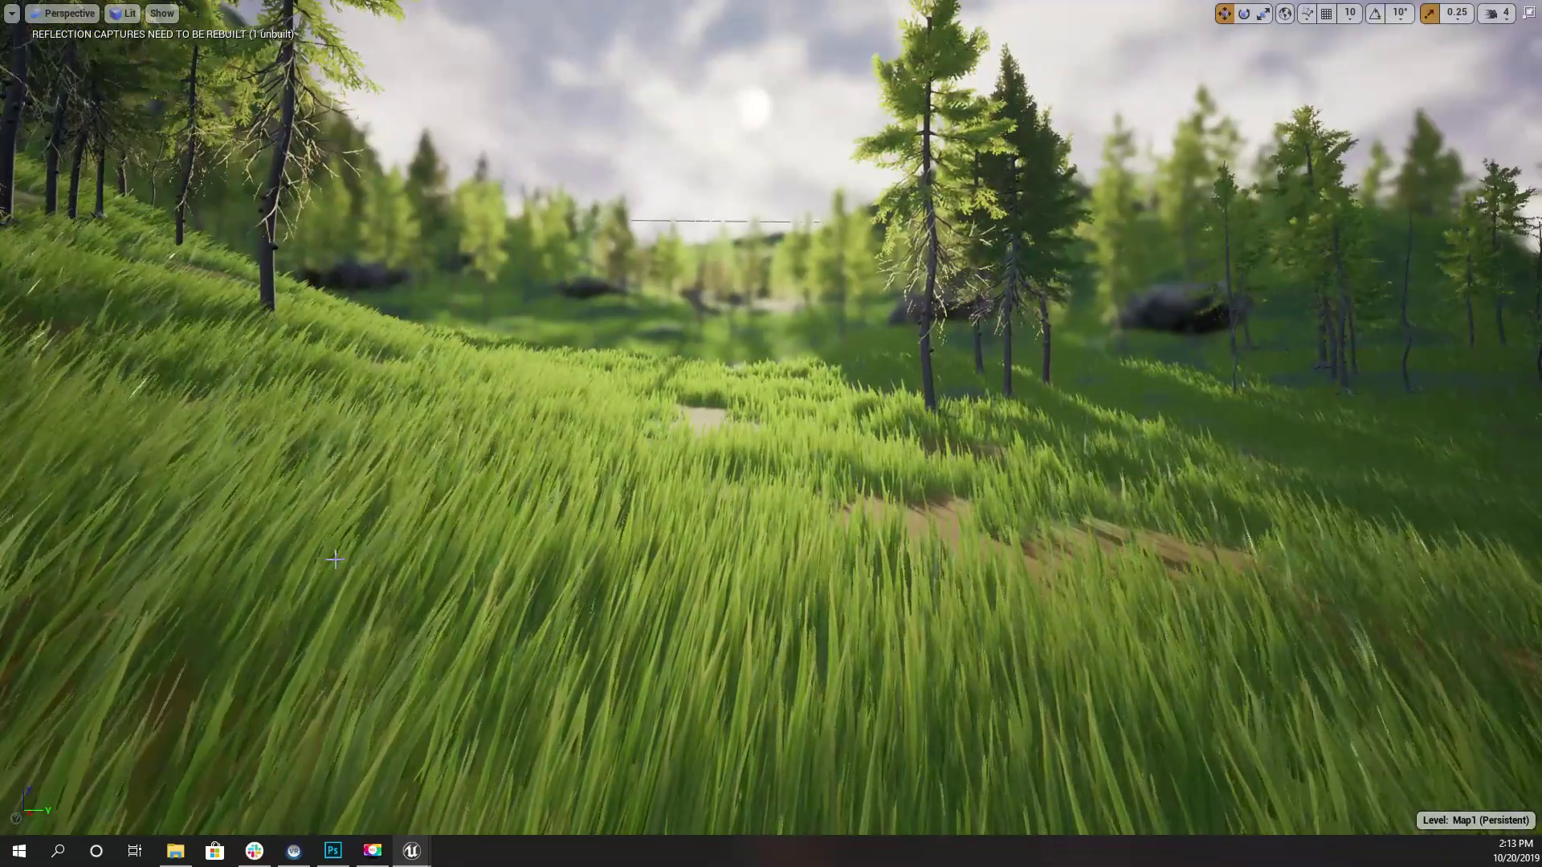
{"action": "key", "text": "F11"}
Create a folder named EnvironmentControllers inside the BP content folder.
{"action": "left_click", "coordinate": [555, 12]}
{"action": "left_click", "coordinate": [90, 110]}
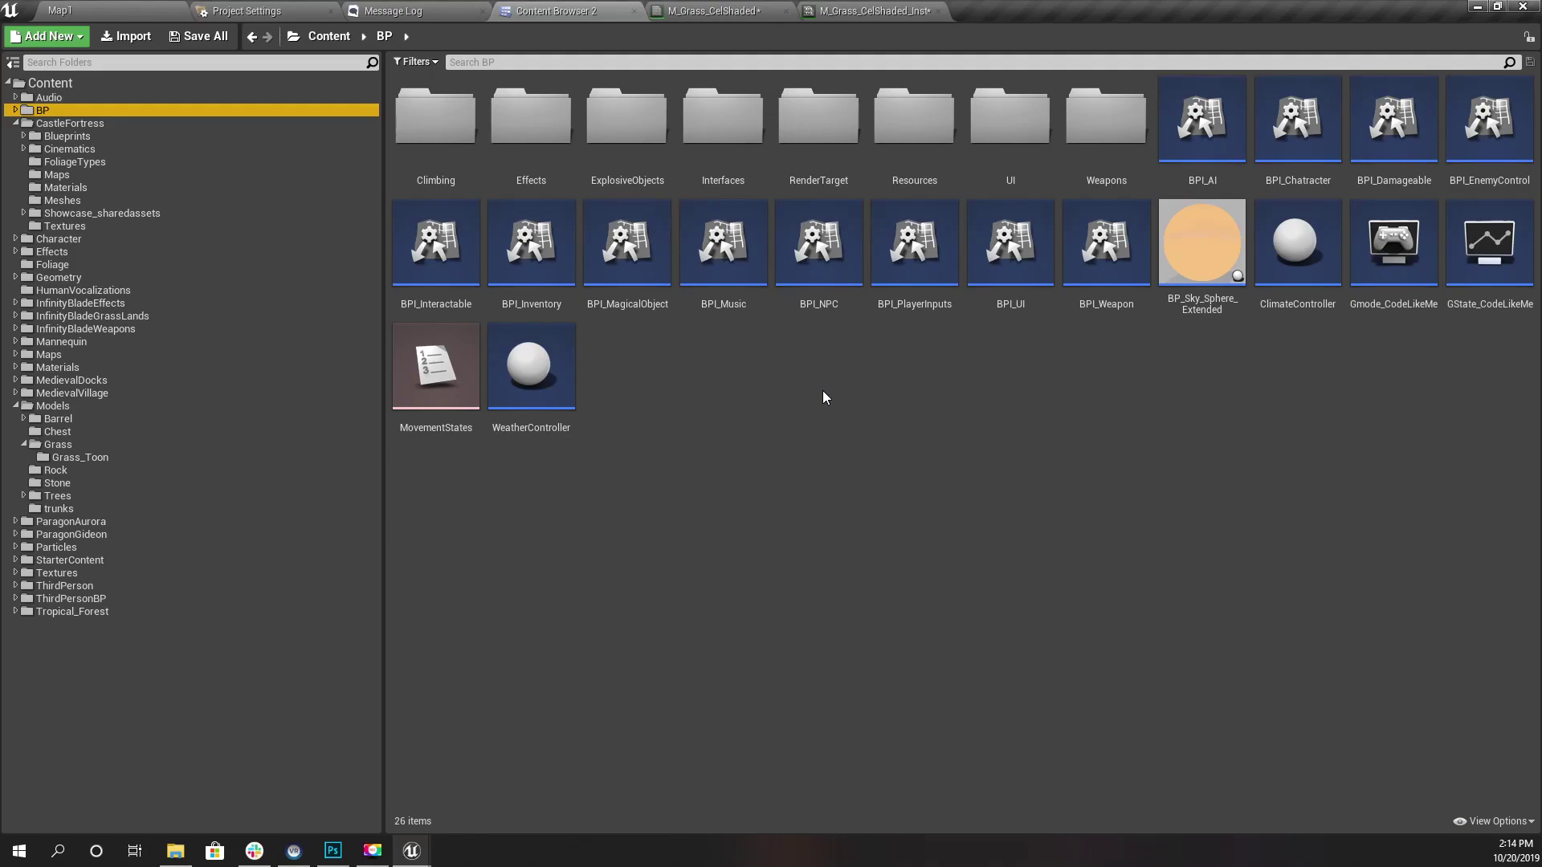
{"action": "right_click", "coordinate": [822, 391]}
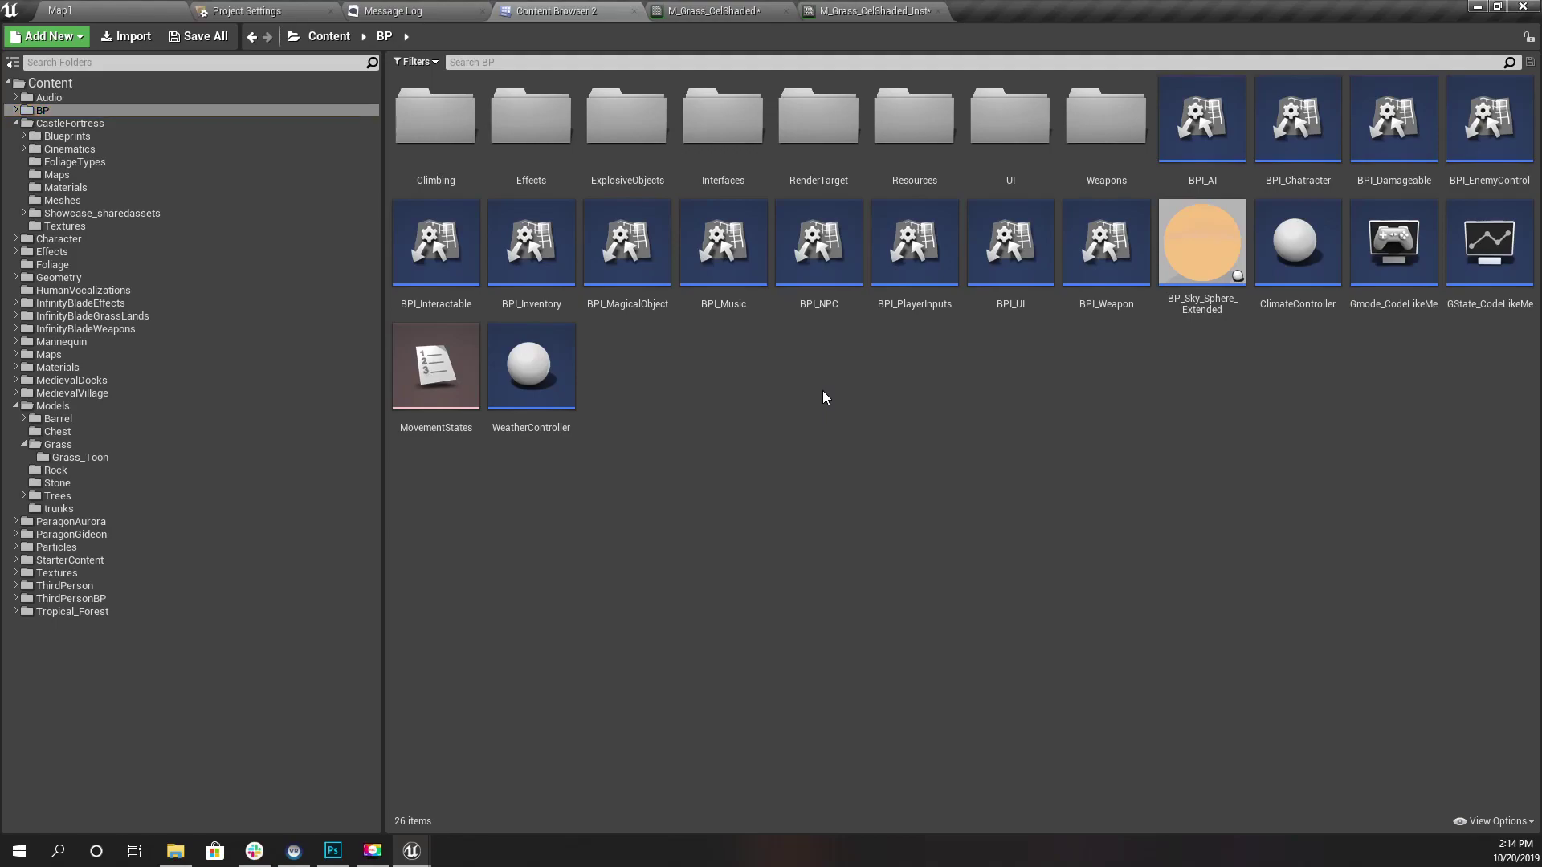
{"action": "left_click", "coordinate": [878, 337]}
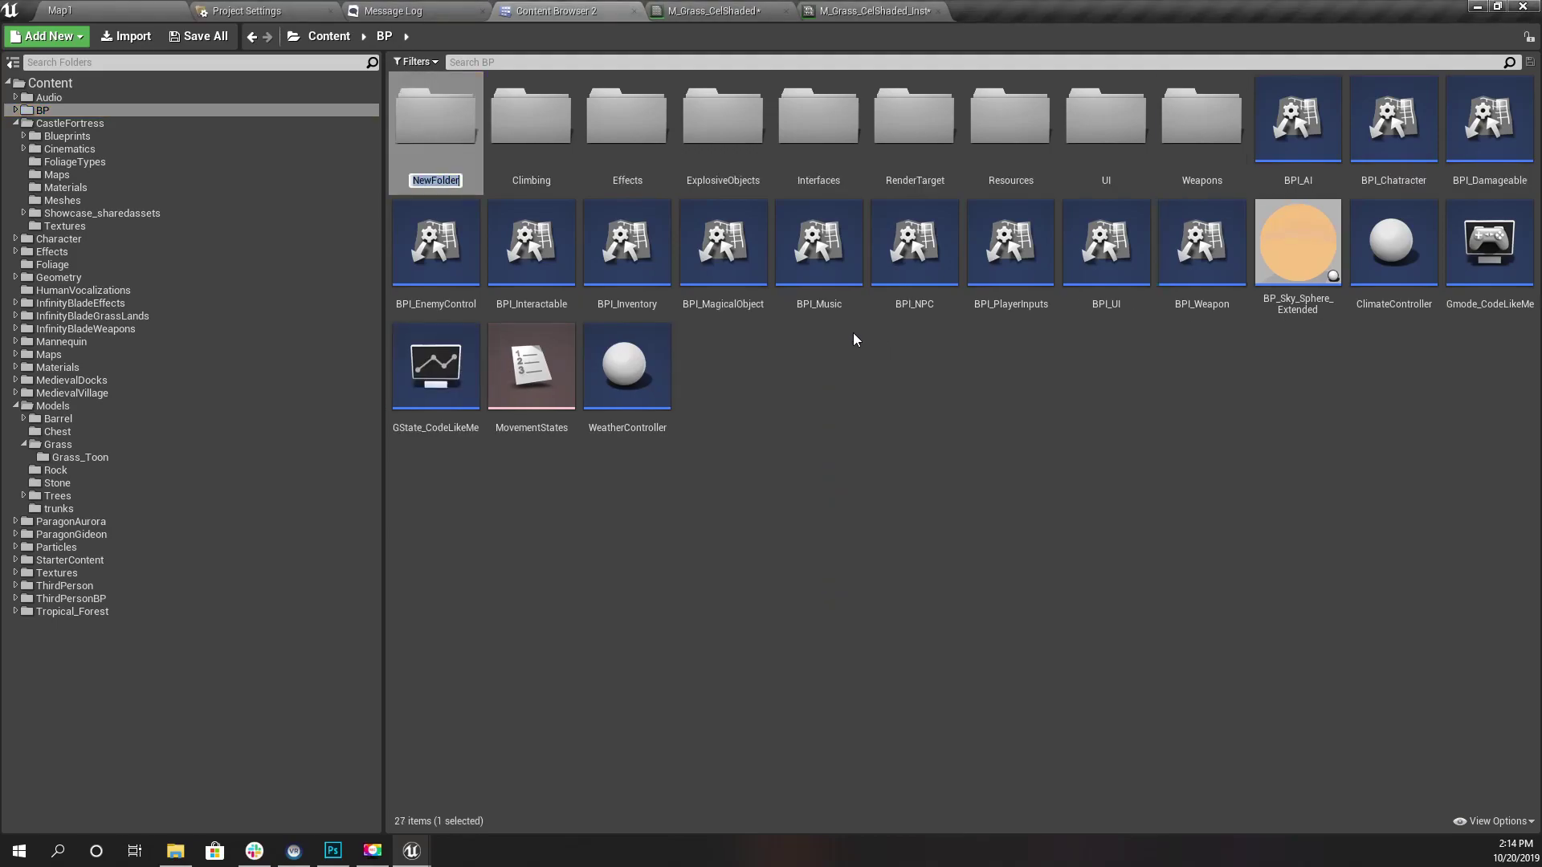
{"action": "type", "text": "EnvironmentControllers"}
{"action": "key", "text": "Return"}
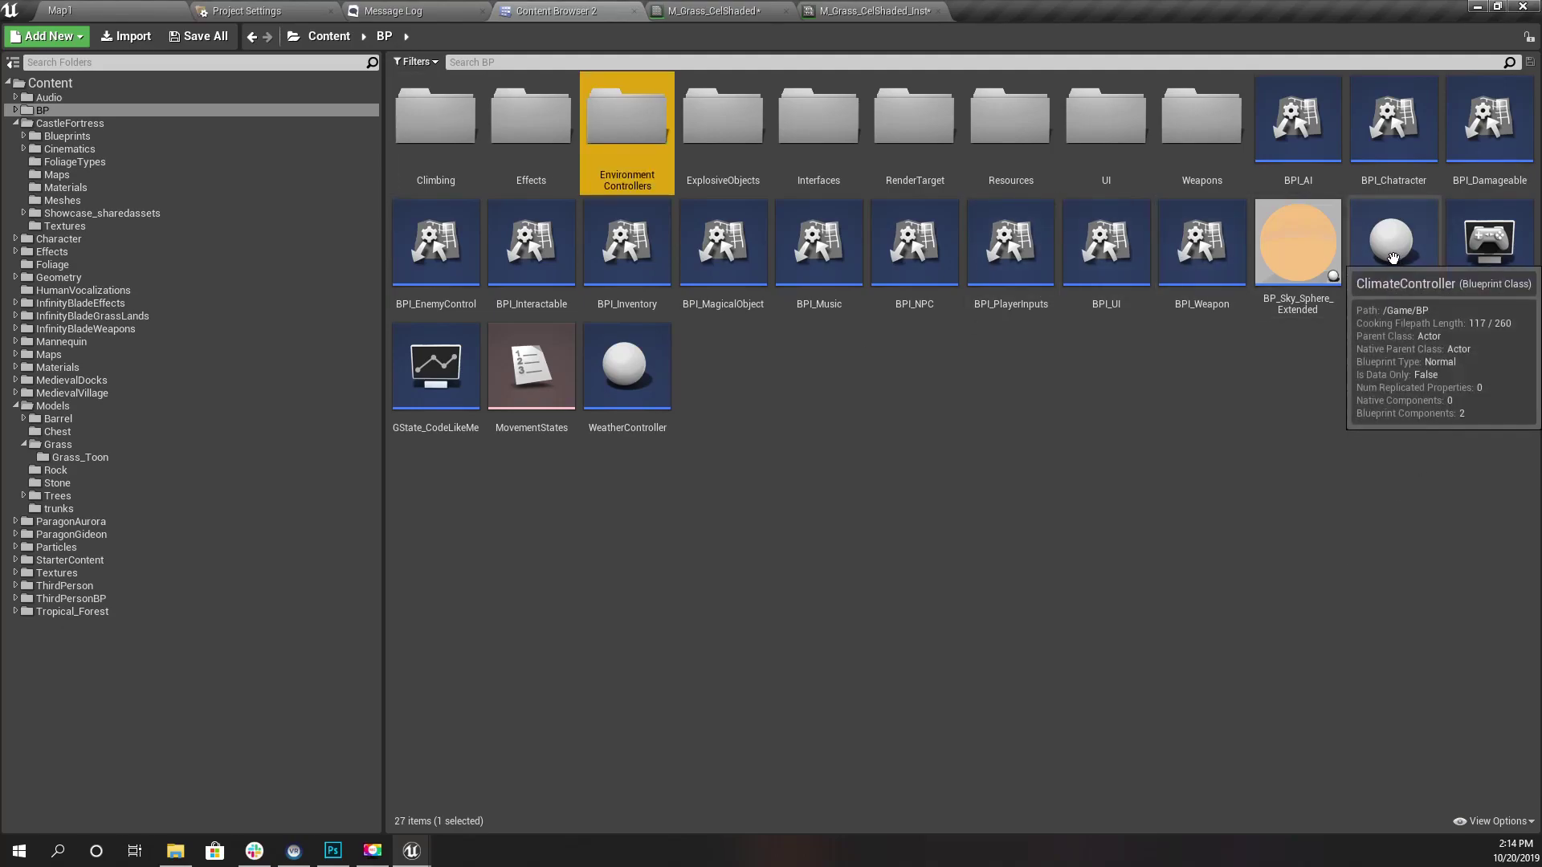
Move the ClimateController Blueprint into the EnvironmentControllers folder and open that folder.
{"action": "left_click_drag", "start_coordinate": [1392, 257], "coordinate": [625, 139]}
{"action": "left_click", "coordinate": [659, 159]}
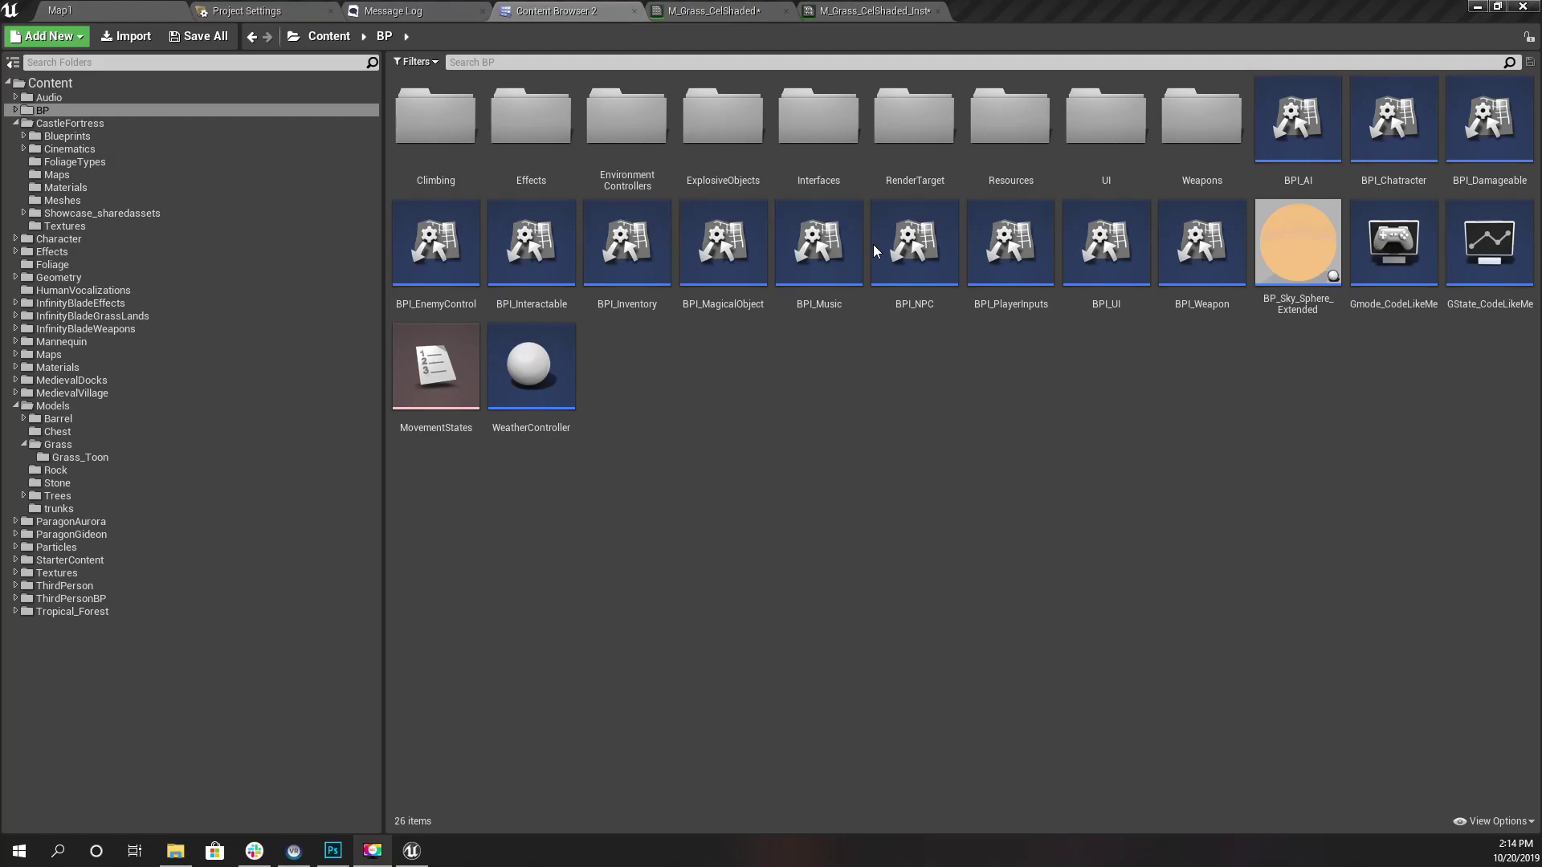
{"action": "double_click", "coordinate": [627, 129]}
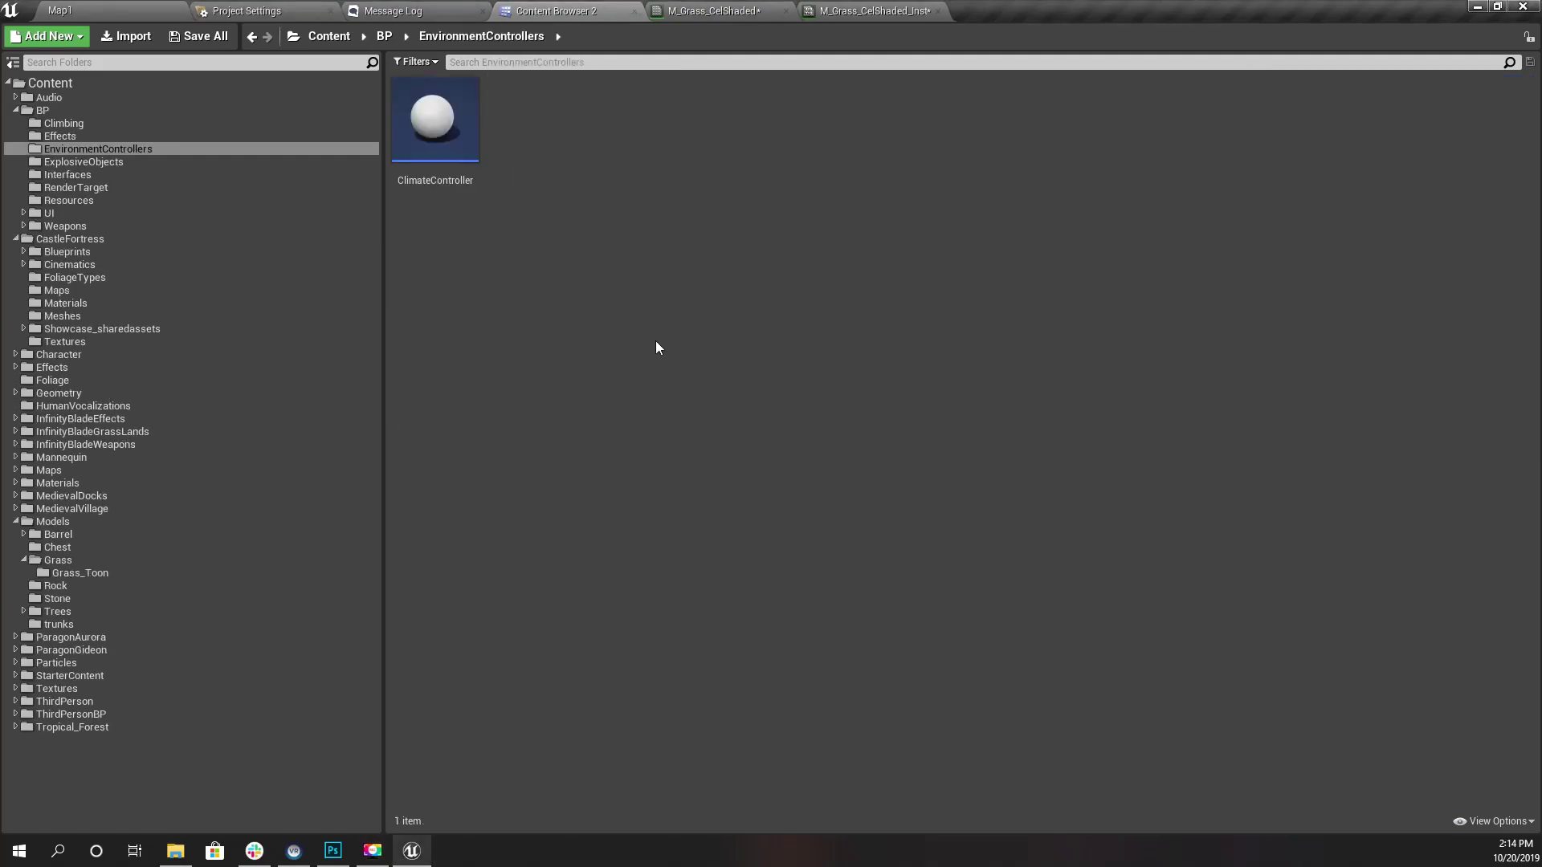
Create an Actor Blueprint named BP_WindController in the EnvironmentControllers folder and open it for editing.
{"action": "right_click", "coordinate": [608, 152]}
{"action": "left_click", "coordinate": [678, 295]}
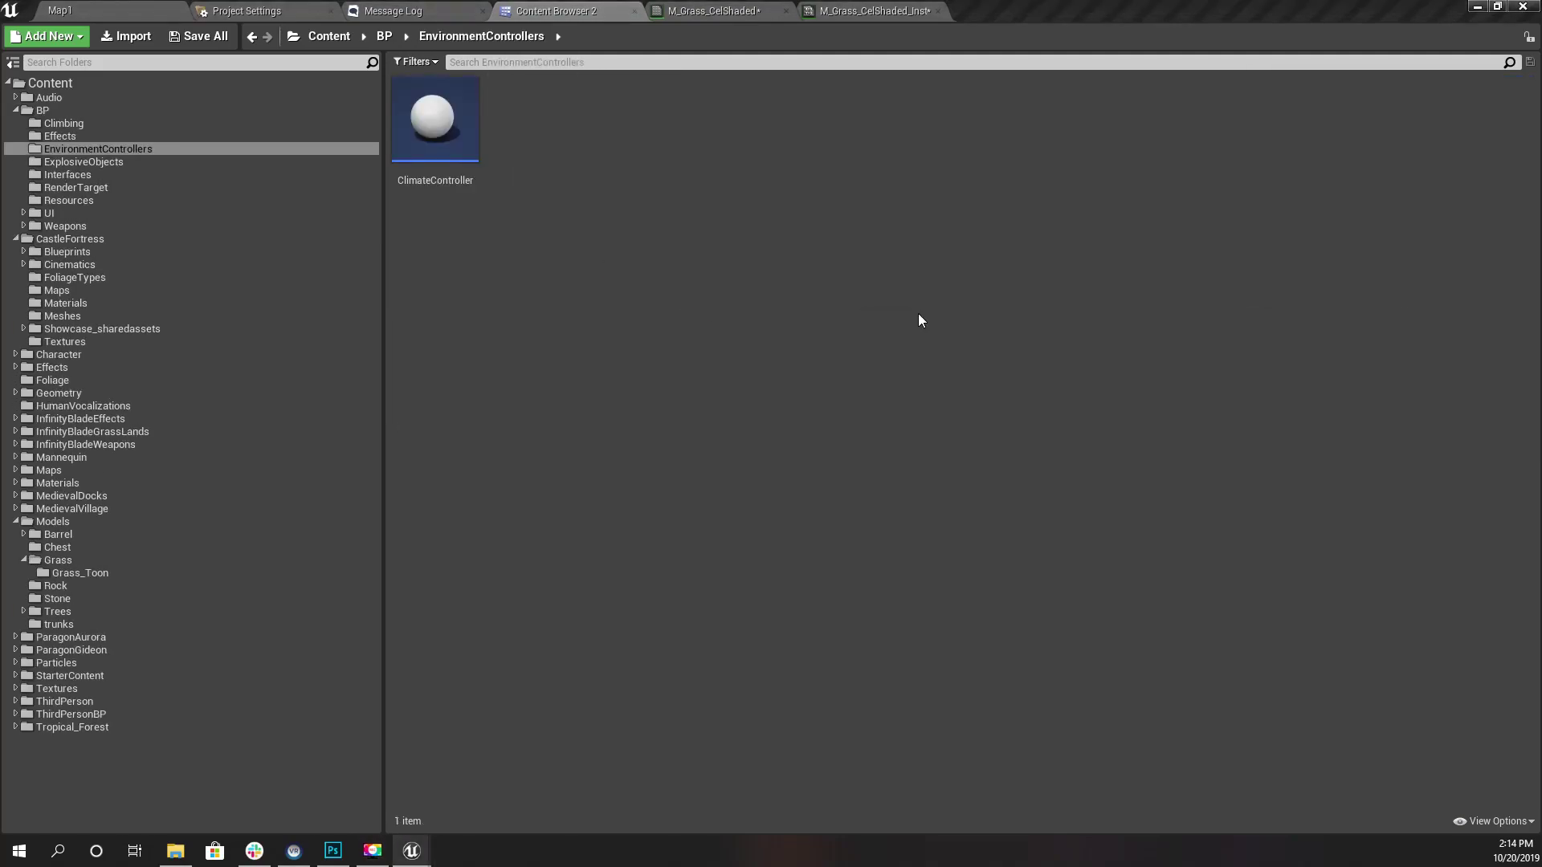
{"action": "left_click", "coordinate": [625, 289]}
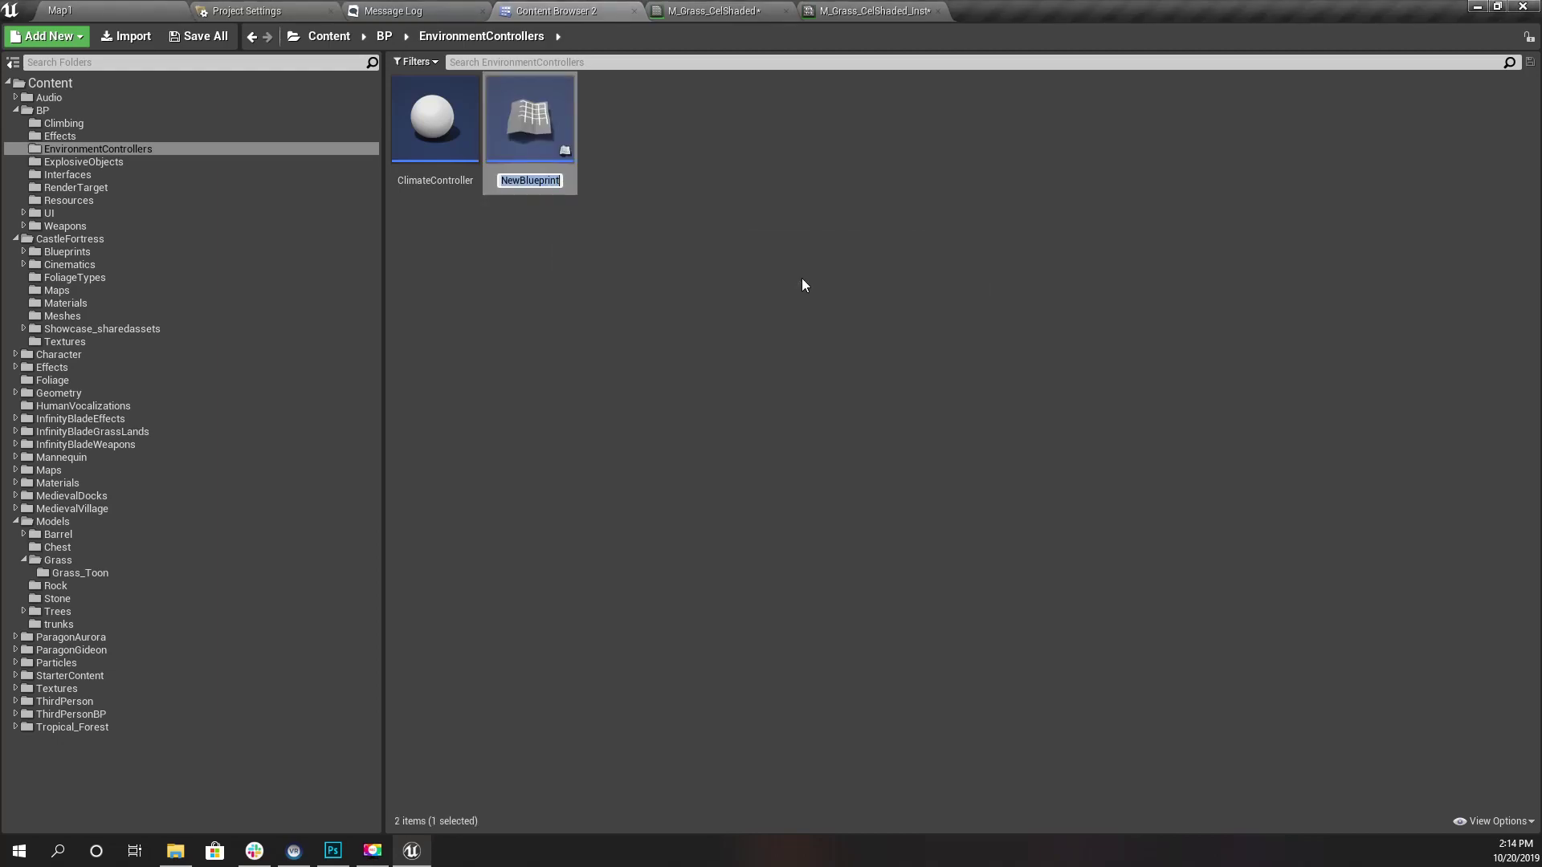
{"action": "type", "text": "BP_WindCOntroller"}
{"action": "key", "text": "Return"}
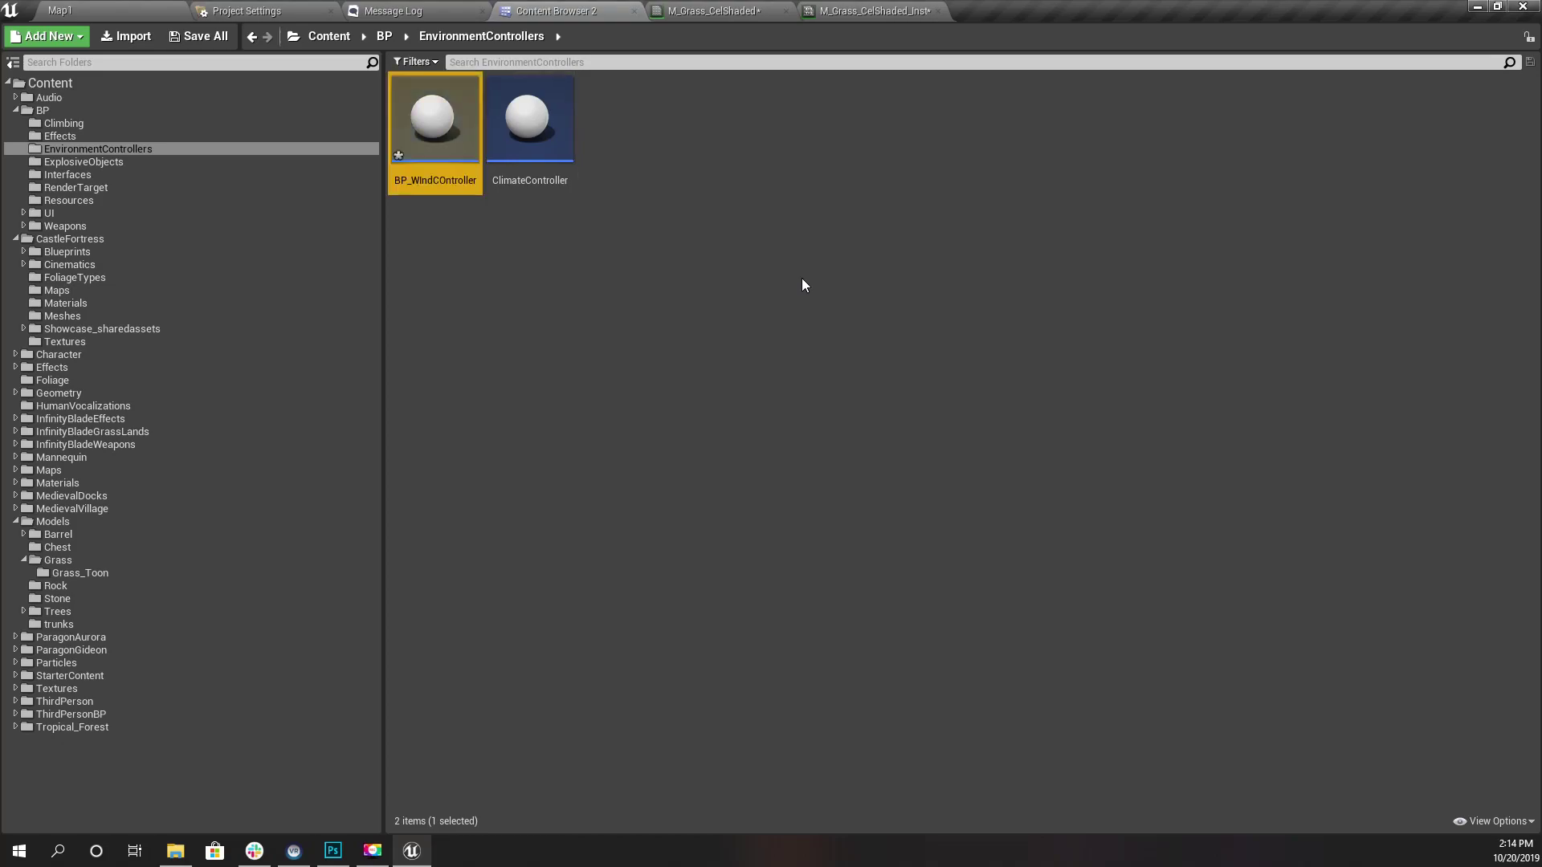
{"action": "key", "text": "F2"}
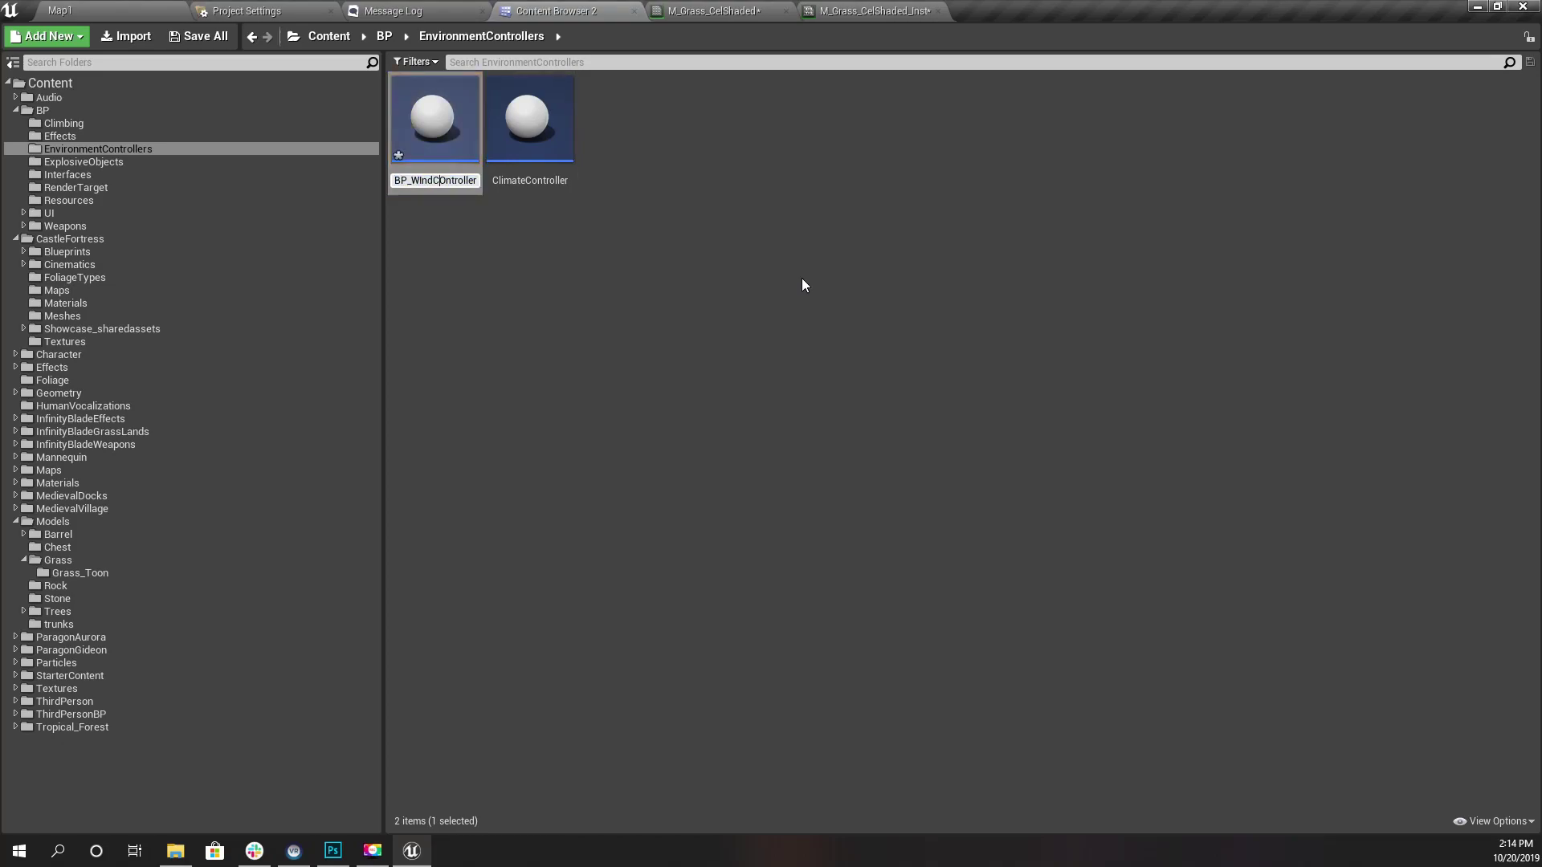
{"action": "type", "text": "o"}
{"action": "key", "text": "Return"}
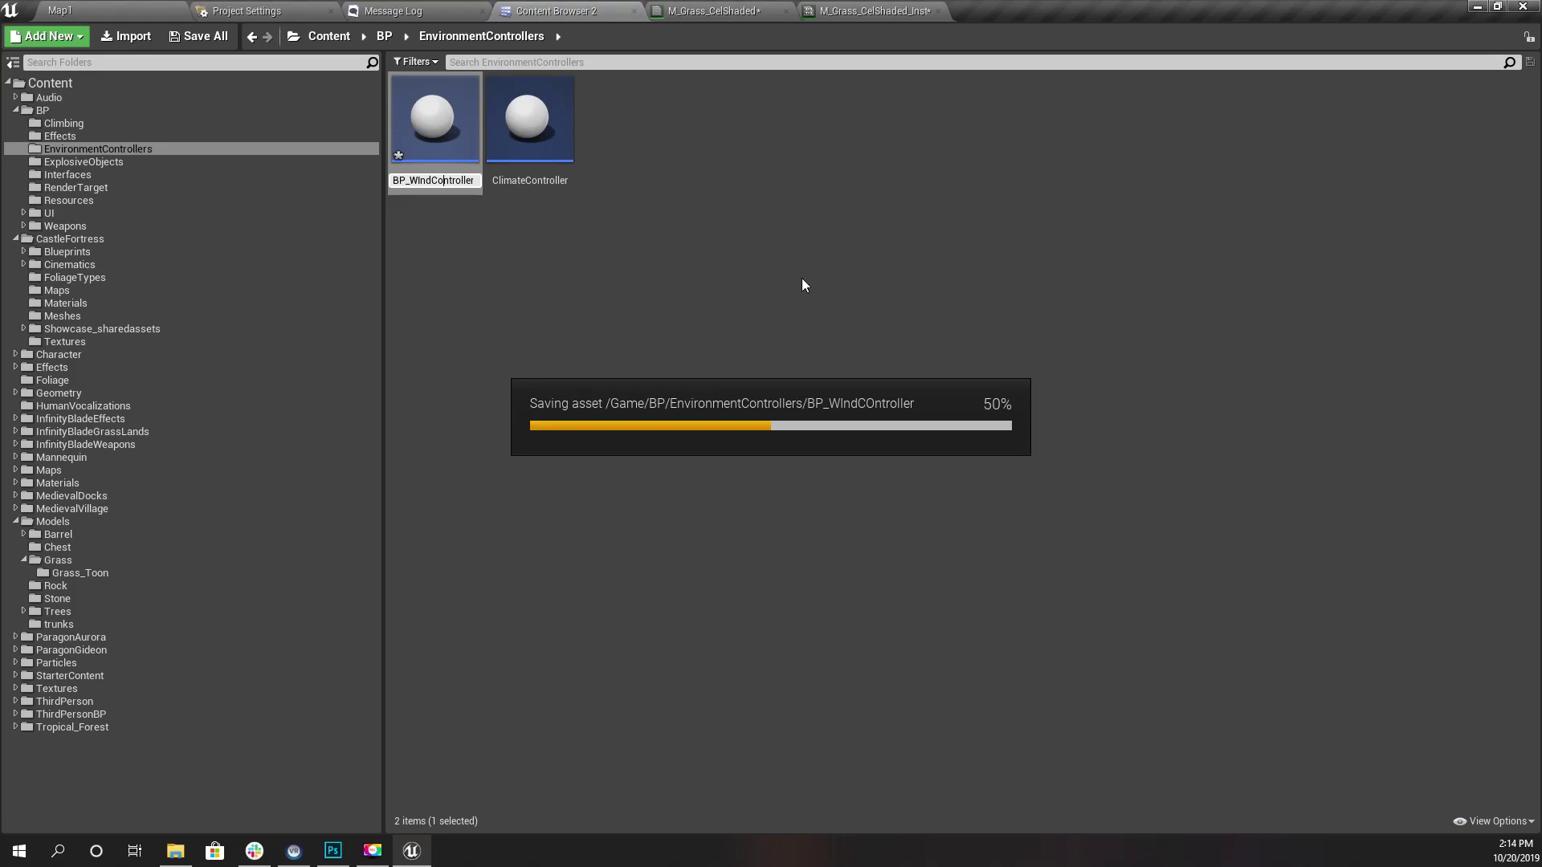
{"action": "double_click", "coordinate": [422, 129]}
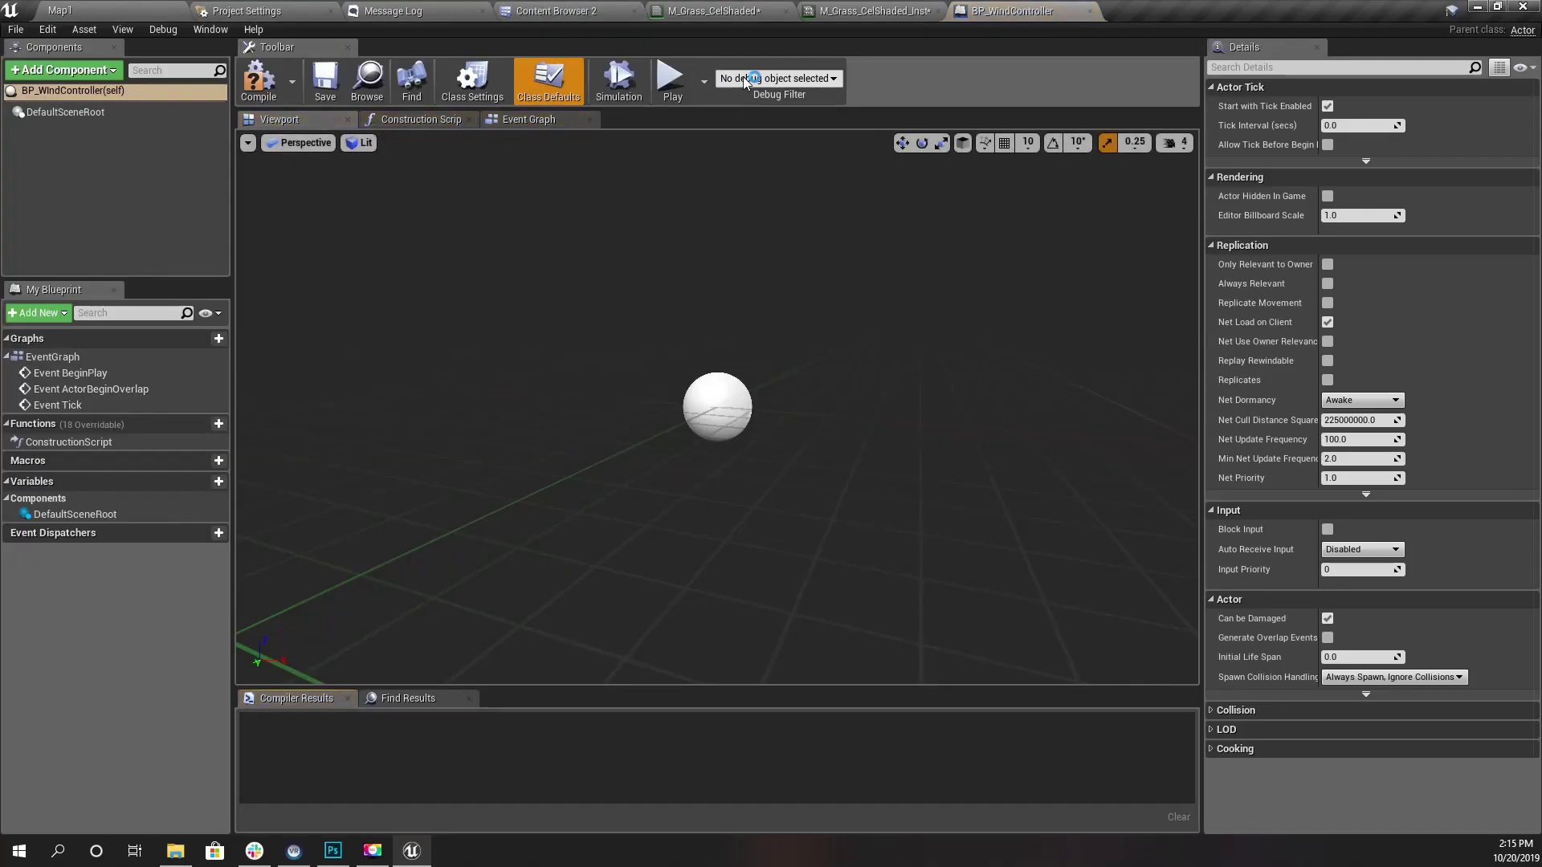
Examine the Wind Vector parameter and its connections in the M_Grass_CelShaded material graph.
{"action": "left_click", "coordinate": [853, 8]}
{"action": "left_click", "coordinate": [711, 11]}
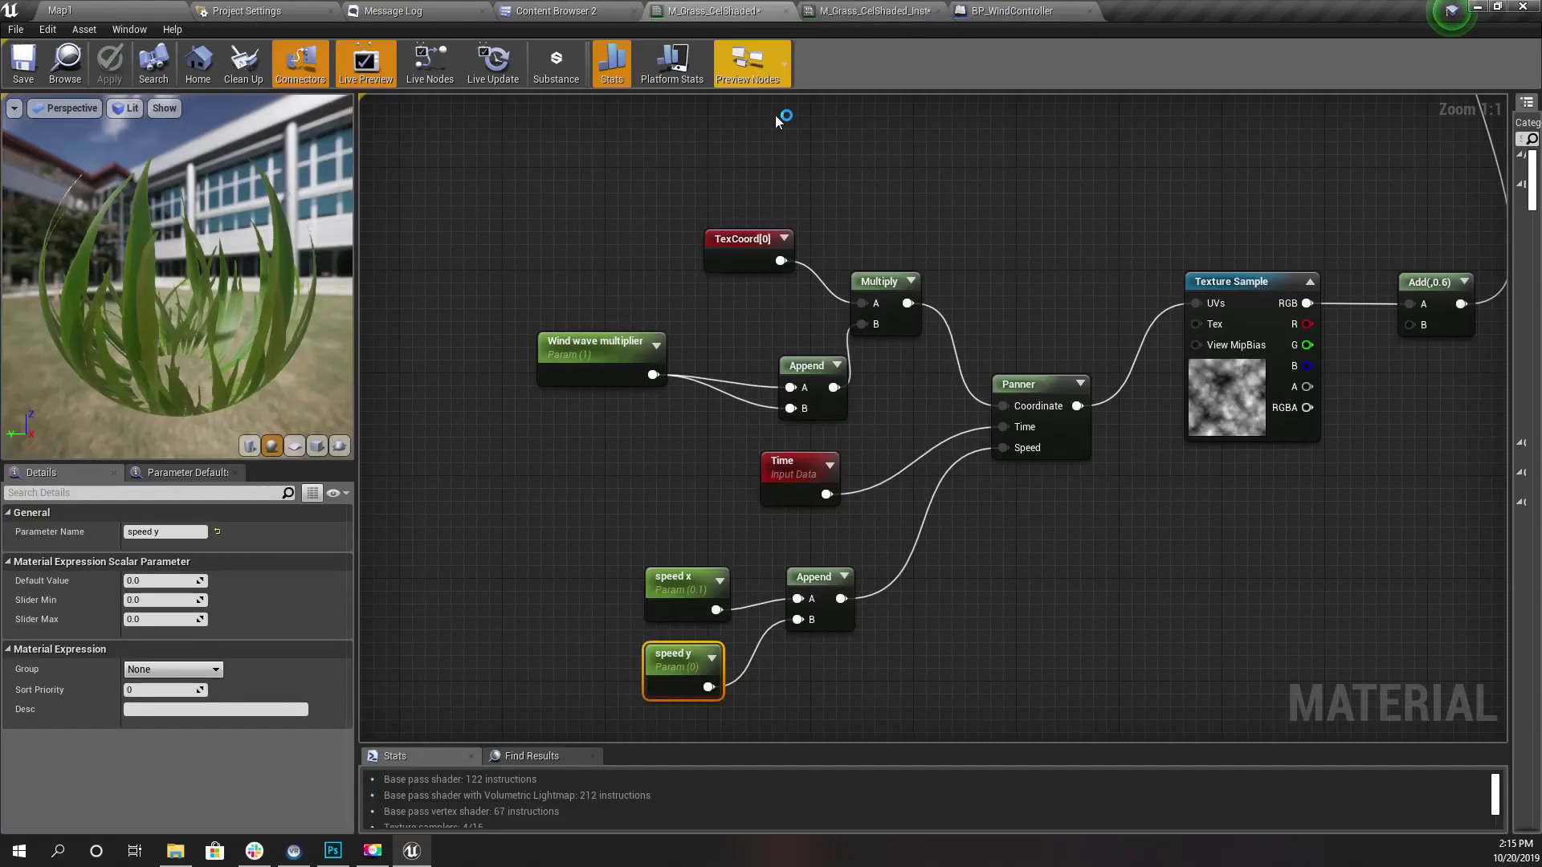
{"action": "scroll", "coordinate": [687, 533], "scroll_direction": "up", "scroll_amount": 5}
{"action": "right_click_drag", "start_coordinate": [687, 532], "coordinate": [620, 847]}
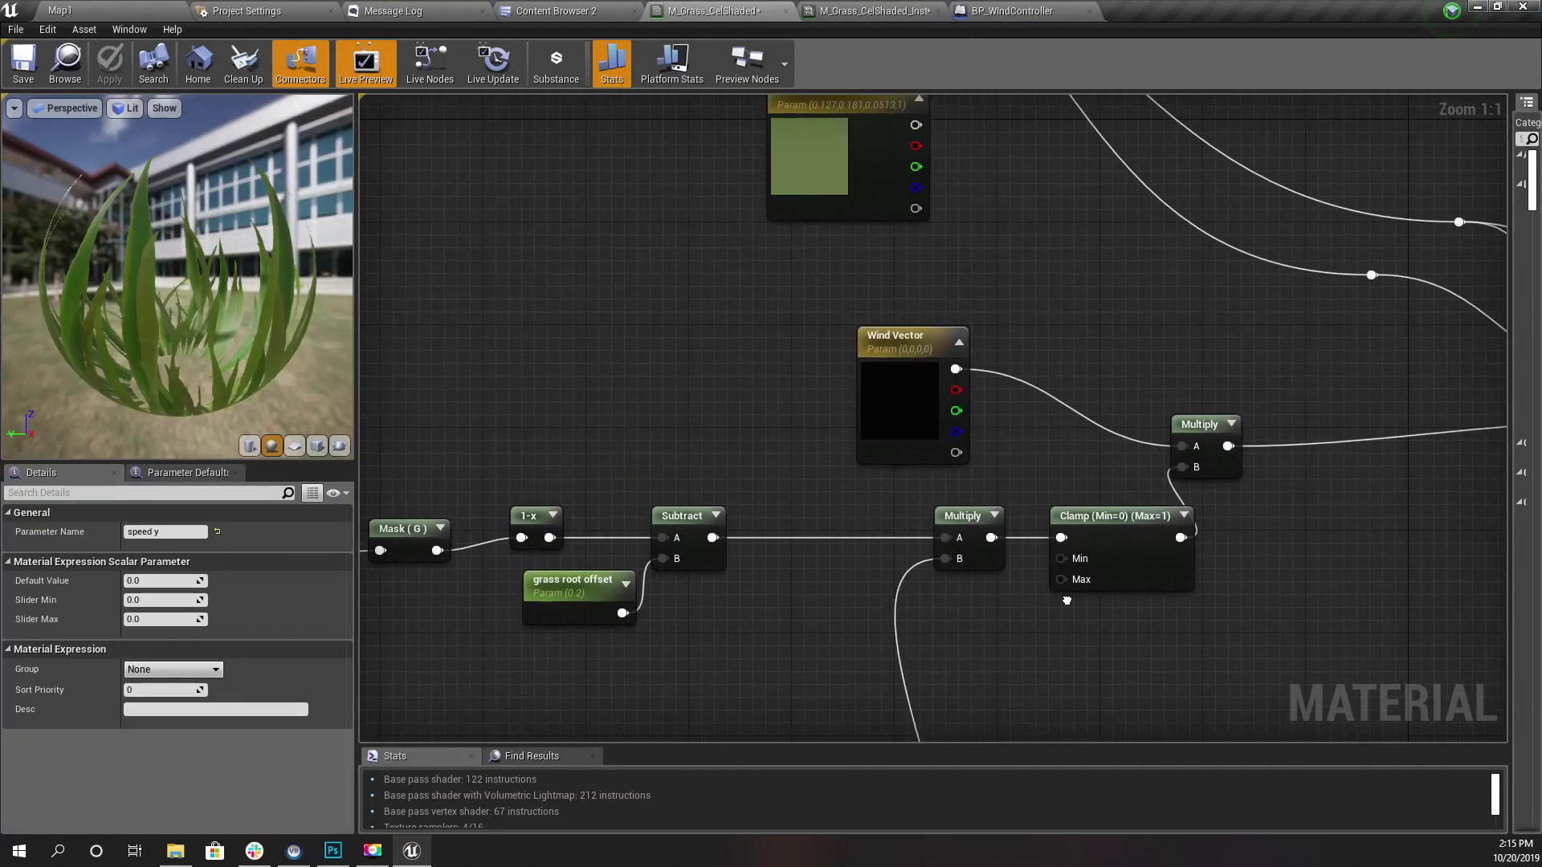
{"action": "left_click", "coordinate": [904, 350]}
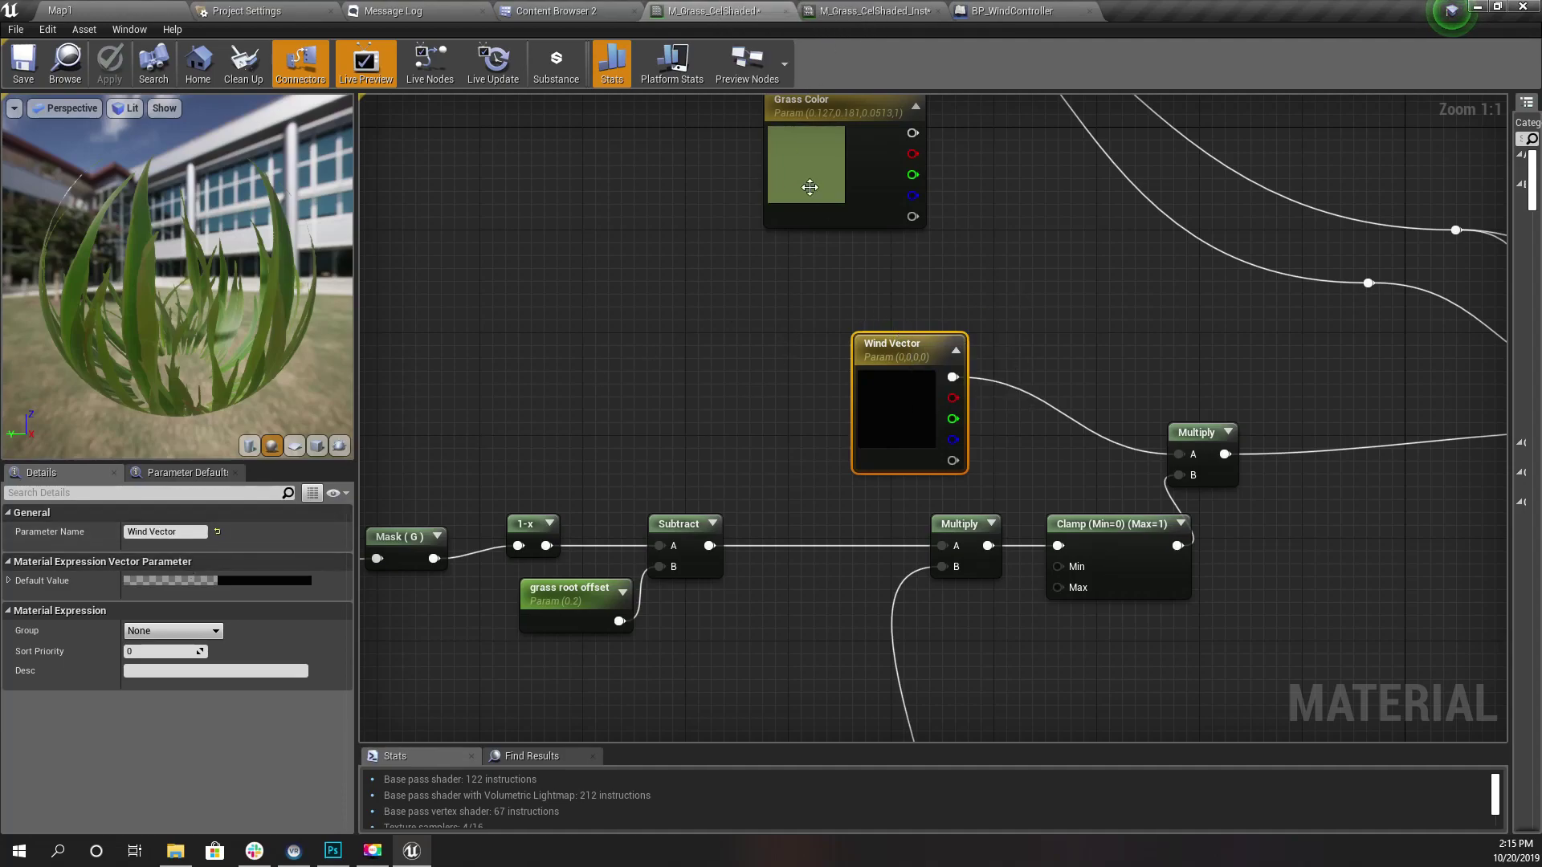
{"action": "right_click_drag", "start_coordinate": [1035, 295], "coordinate": [895, 338]}
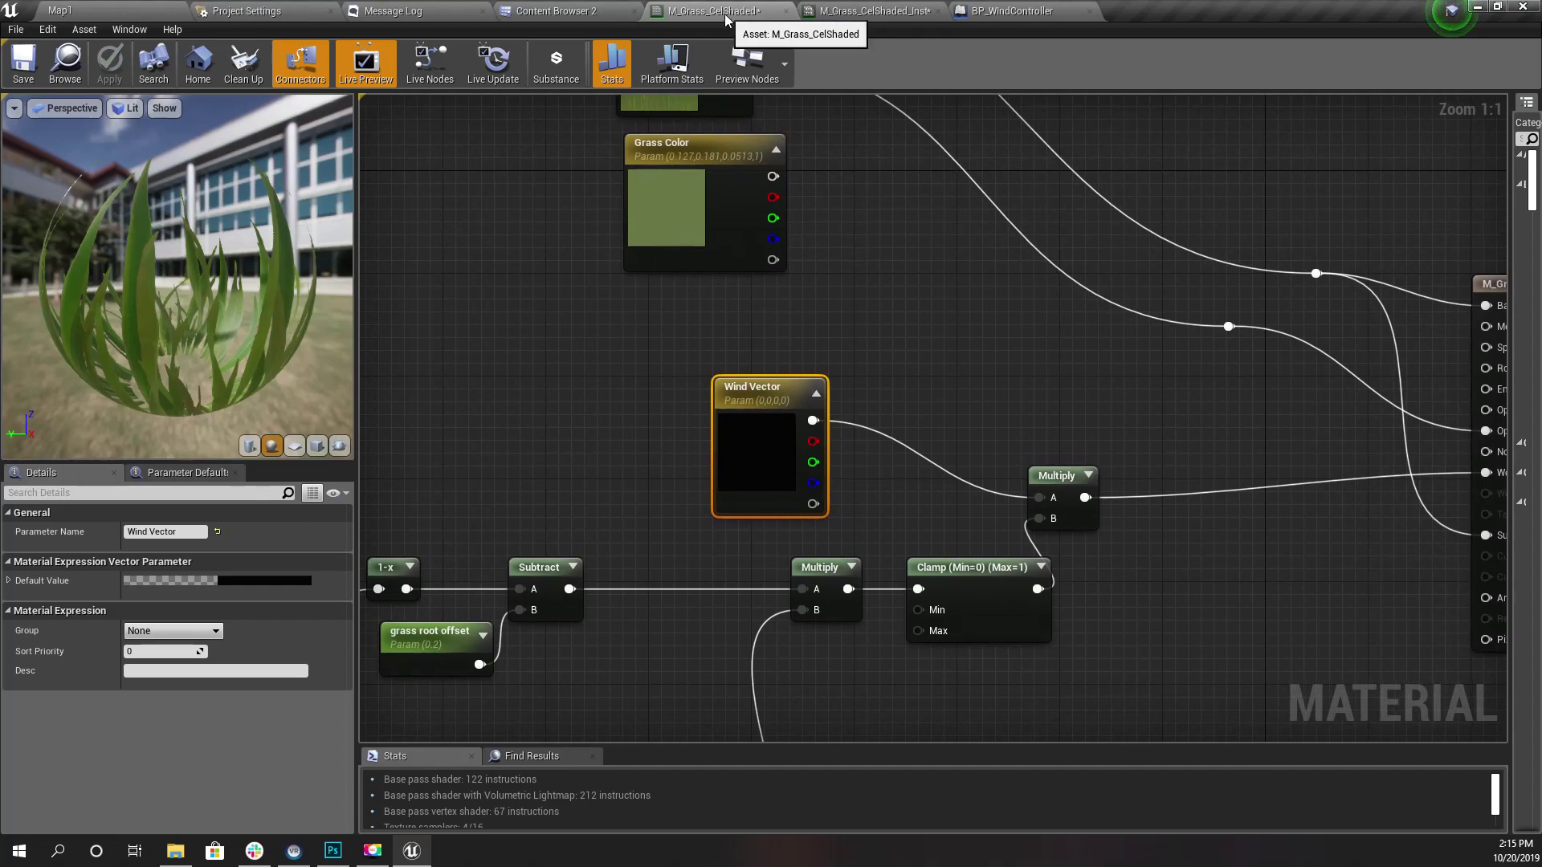
{"action": "right_click_drag", "start_coordinate": [851, 258], "coordinate": [874, 321]}
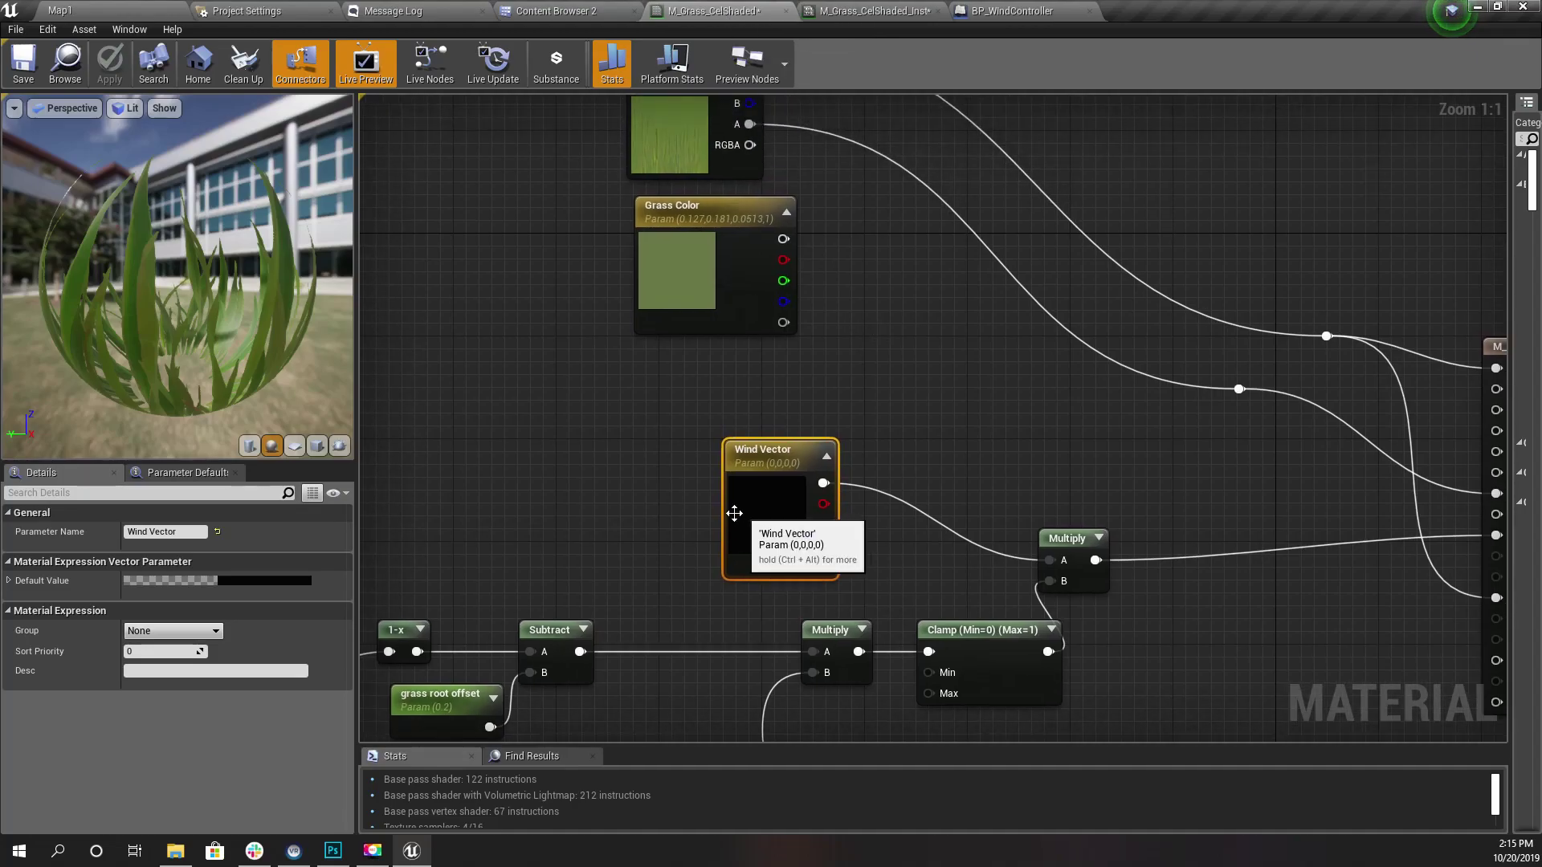
Search the whole Content folder for "mp glo" and open the MP_Global material parameter collection.
{"action": "left_click", "coordinate": [129, 10]}
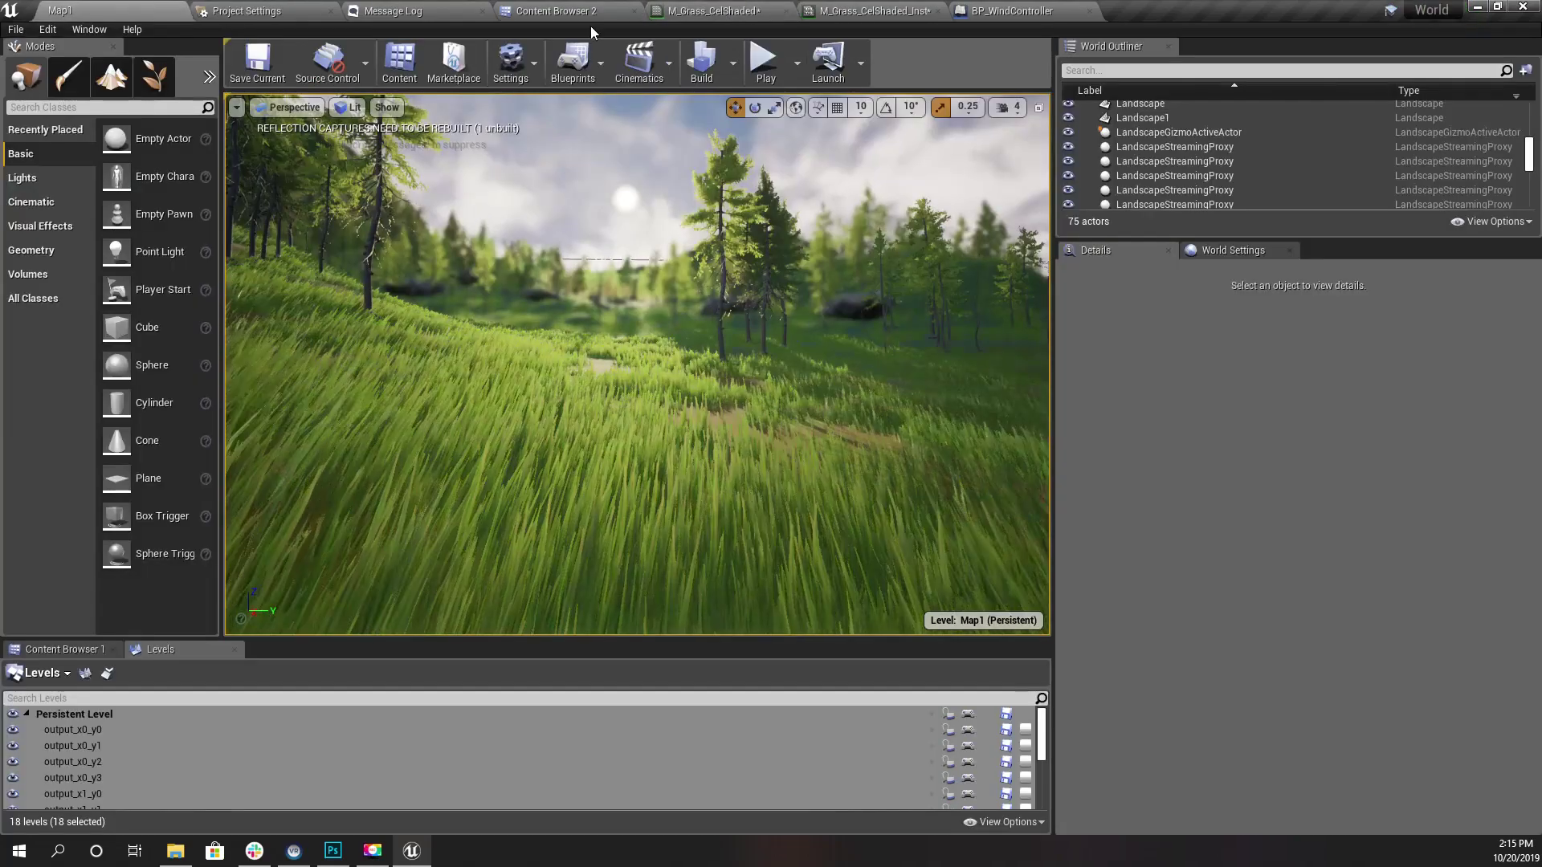
{"action": "left_click", "coordinate": [554, 10]}
{"action": "left_click", "coordinate": [59, 81]}
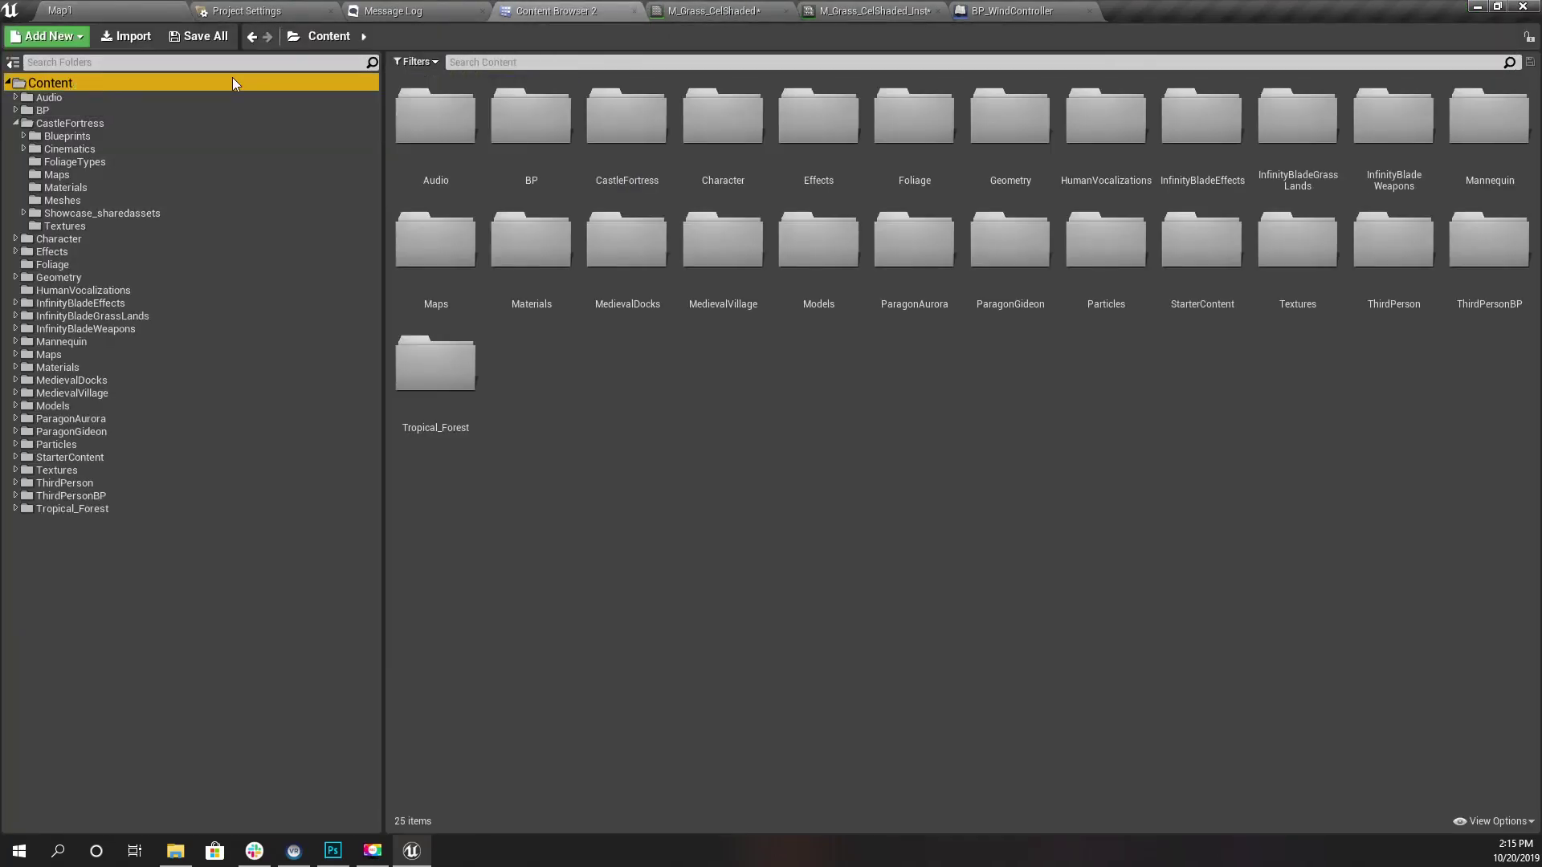
{"action": "left_click", "coordinate": [496, 62]}
{"action": "type", "text": "bp glo"}
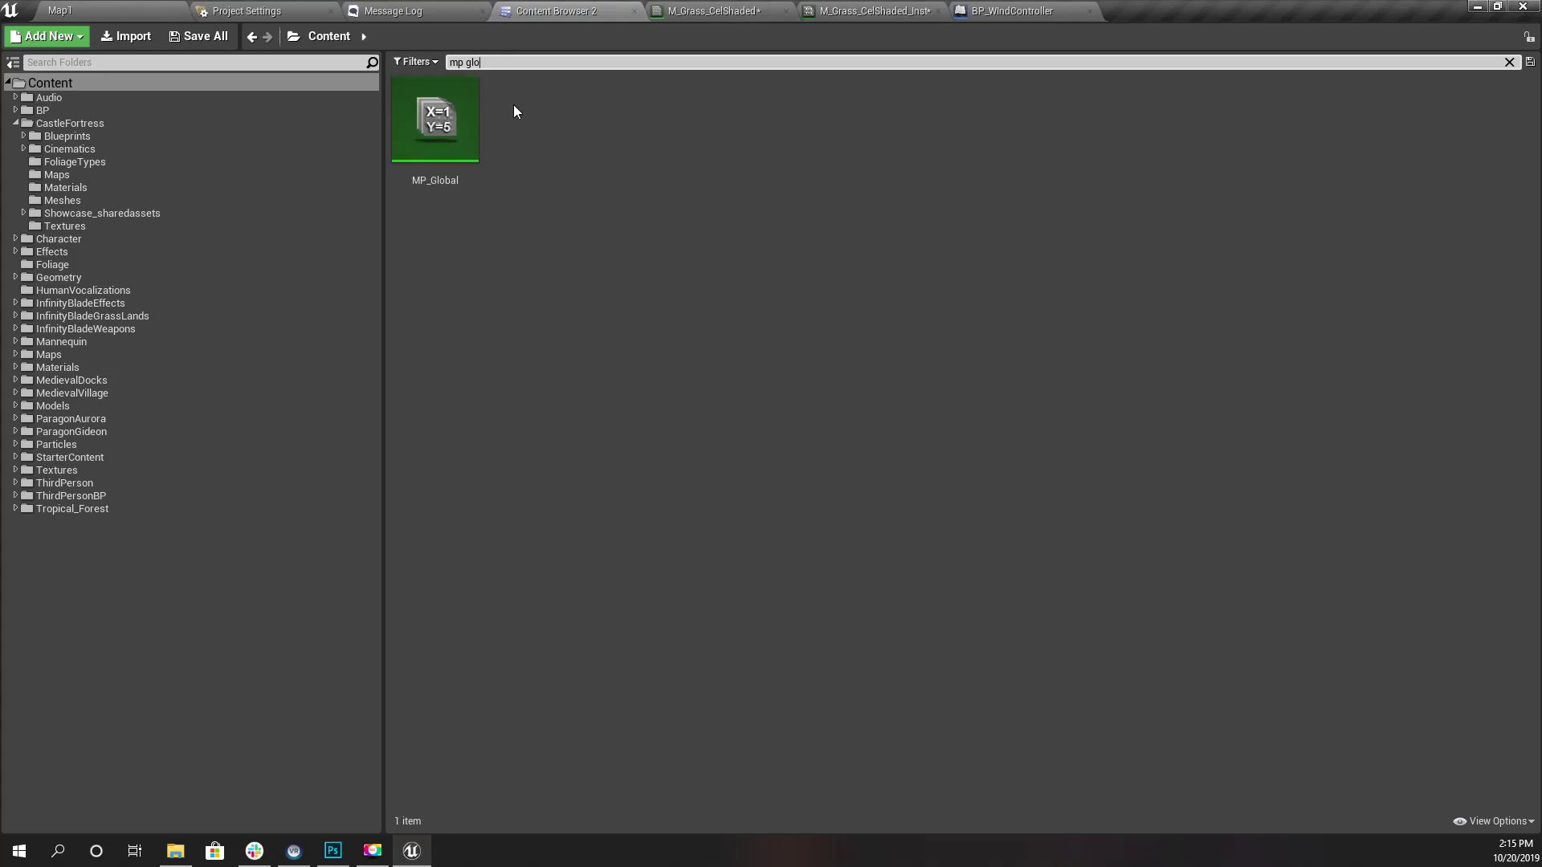
{"action": "double_click", "coordinate": [467, 121]}
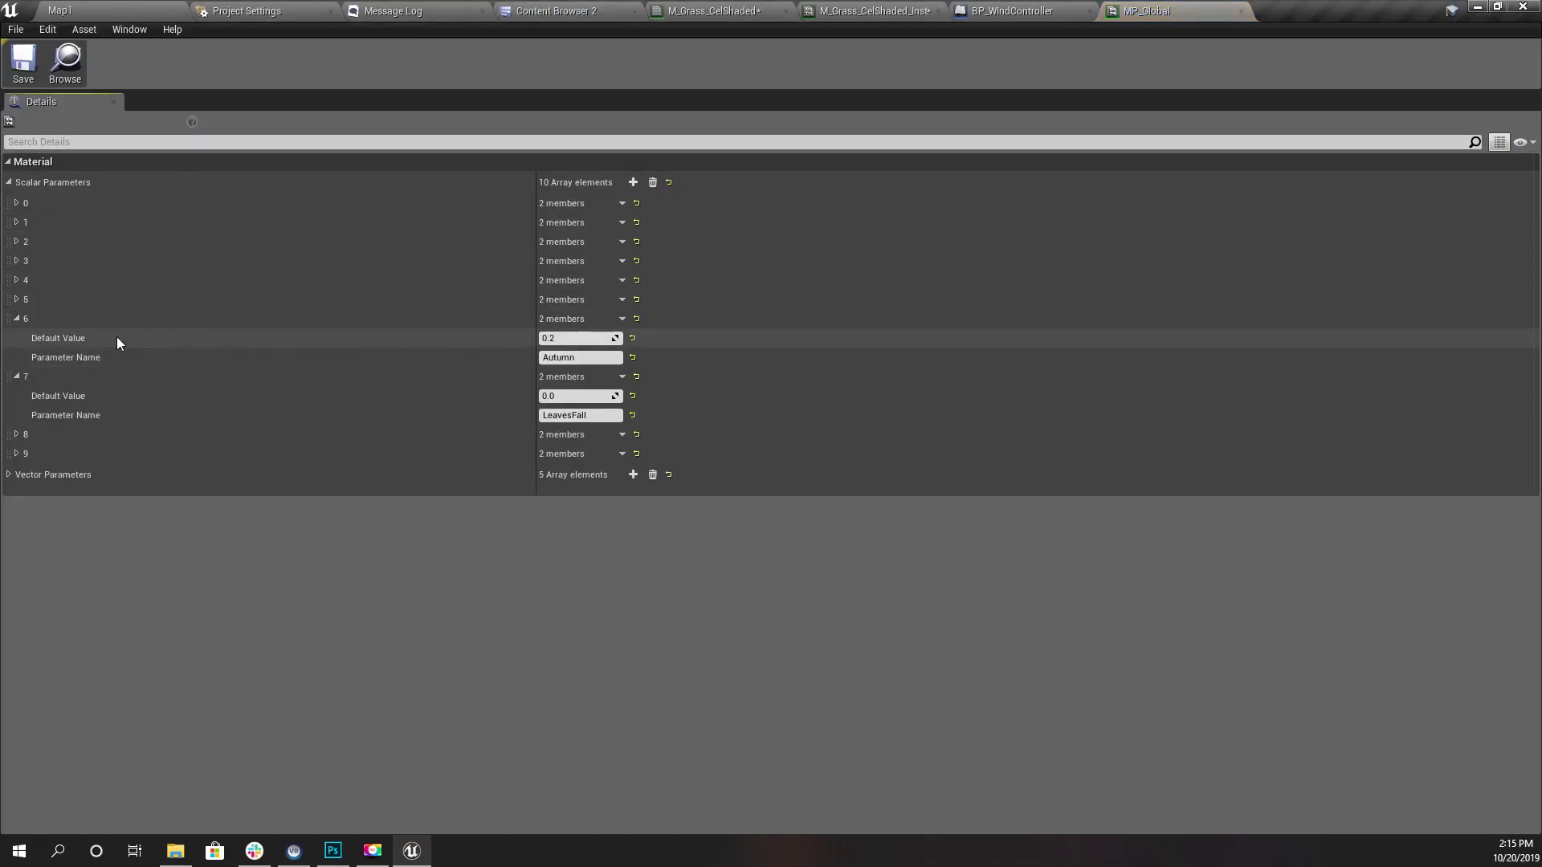
{"action": "left_click", "coordinate": [114, 10]}
{"action": "left_click", "coordinate": [559, 8]}
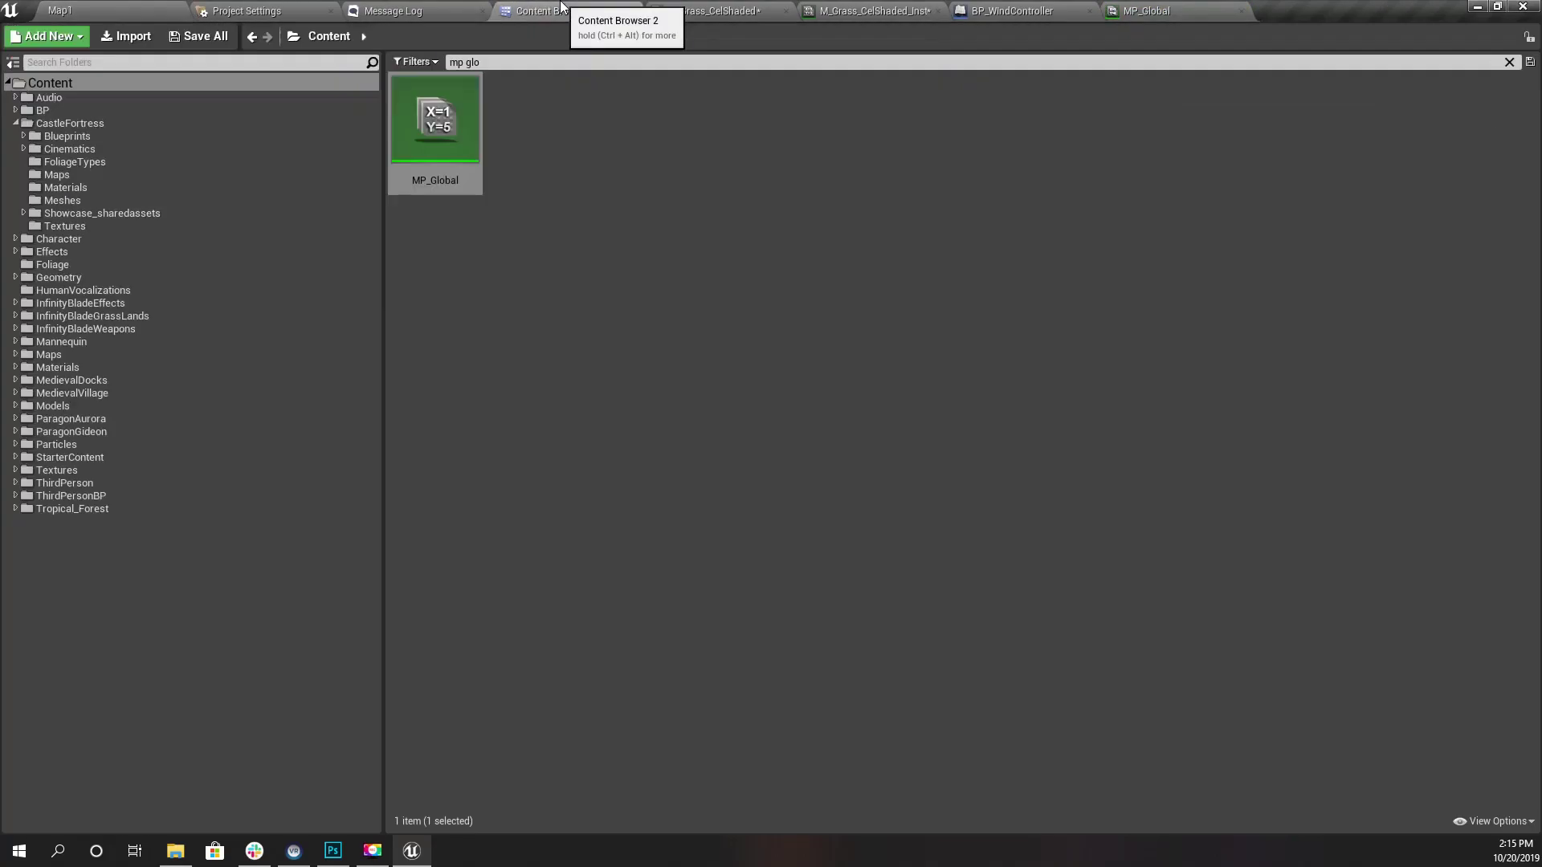
{"action": "right_click", "coordinate": [571, 347]}
{"action": "mouse_move", "coordinate": [635, 752]}
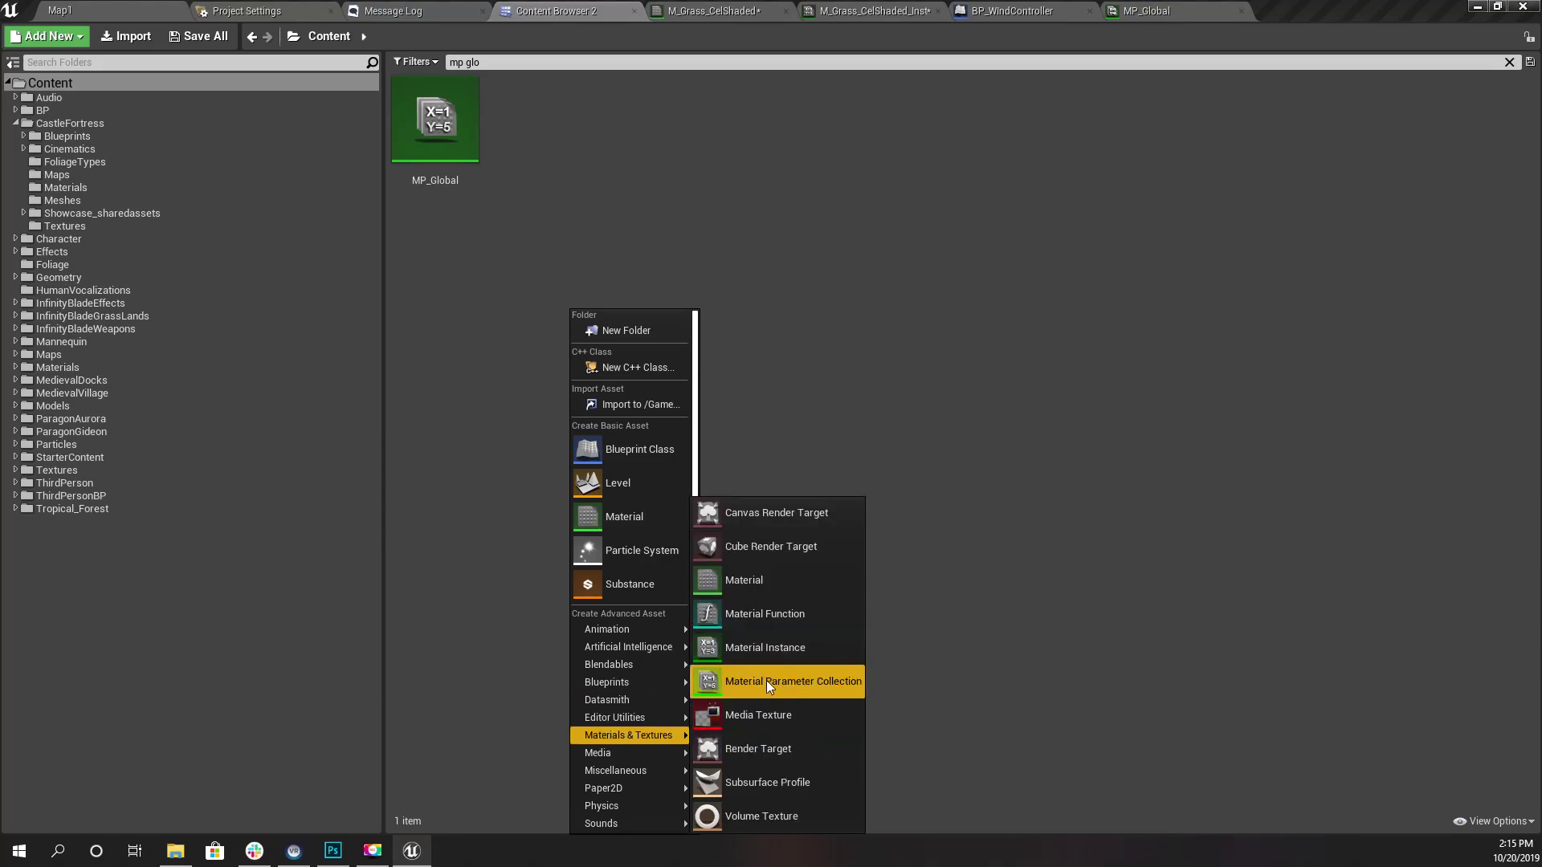
{"action": "left_click", "coordinate": [807, 221]}
Reopen MP_Global and examine its scalar and vector parameters for wind-related entries.
{"action": "left_click", "coordinate": [427, 131]}
{"action": "double_click", "coordinate": [428, 130]}
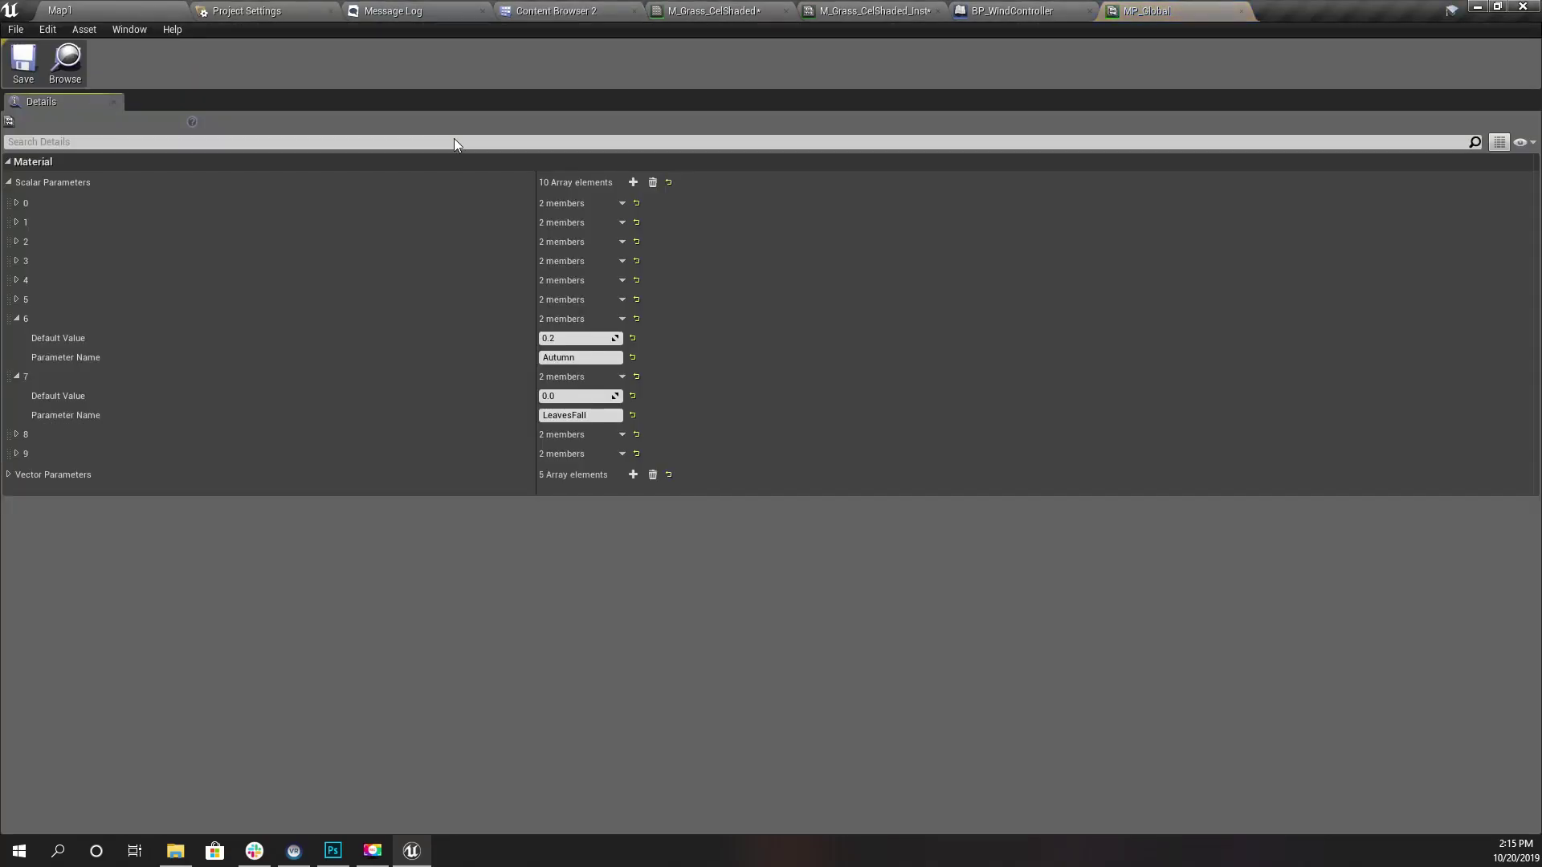
{"action": "left_click", "coordinate": [16, 203]}
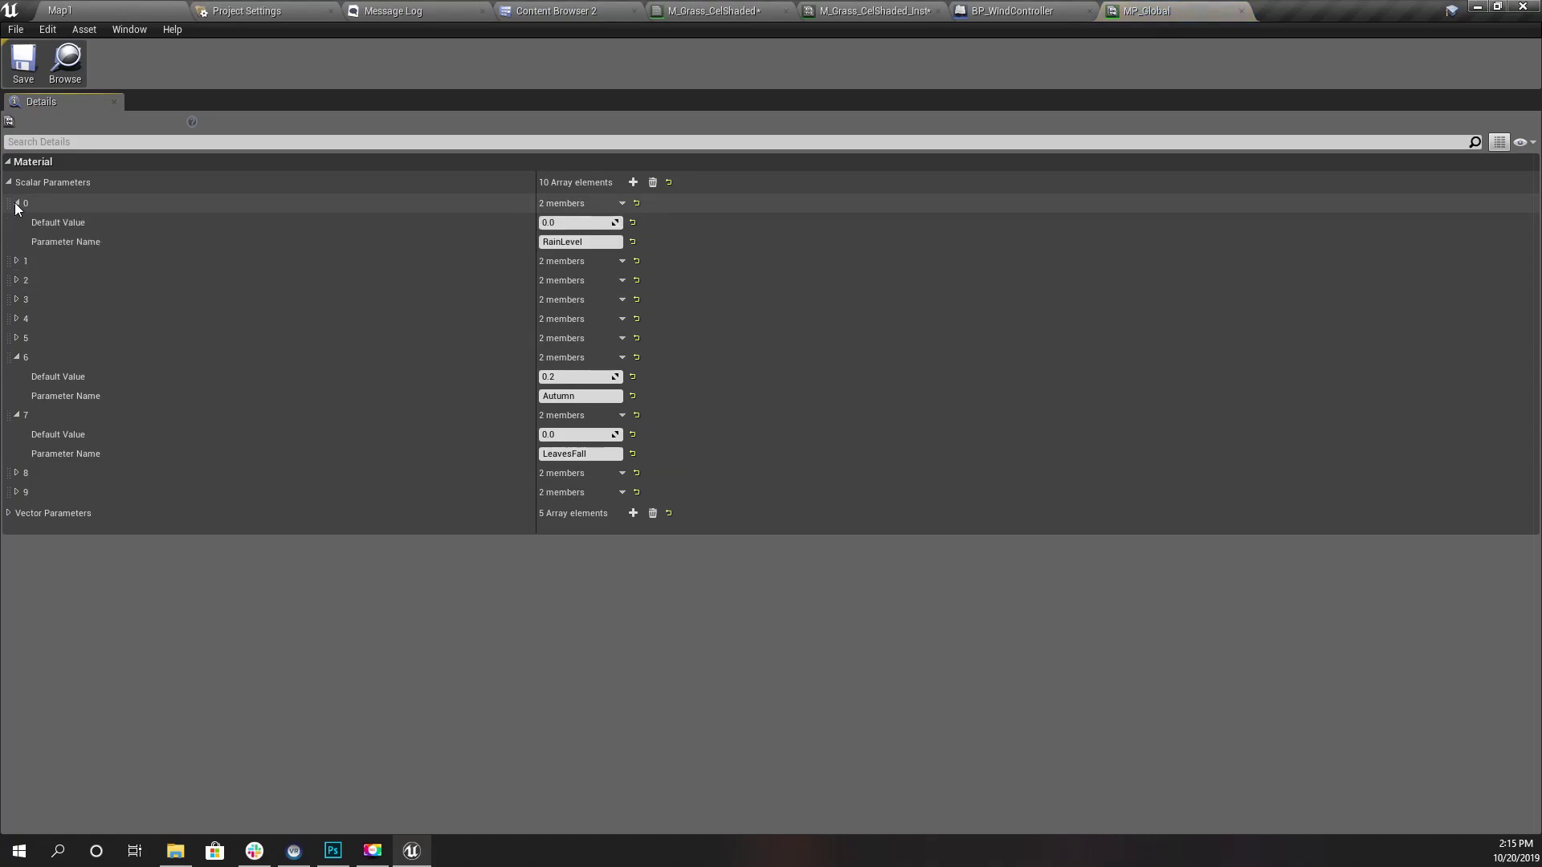
{"action": "left_click", "coordinate": [17, 262]}
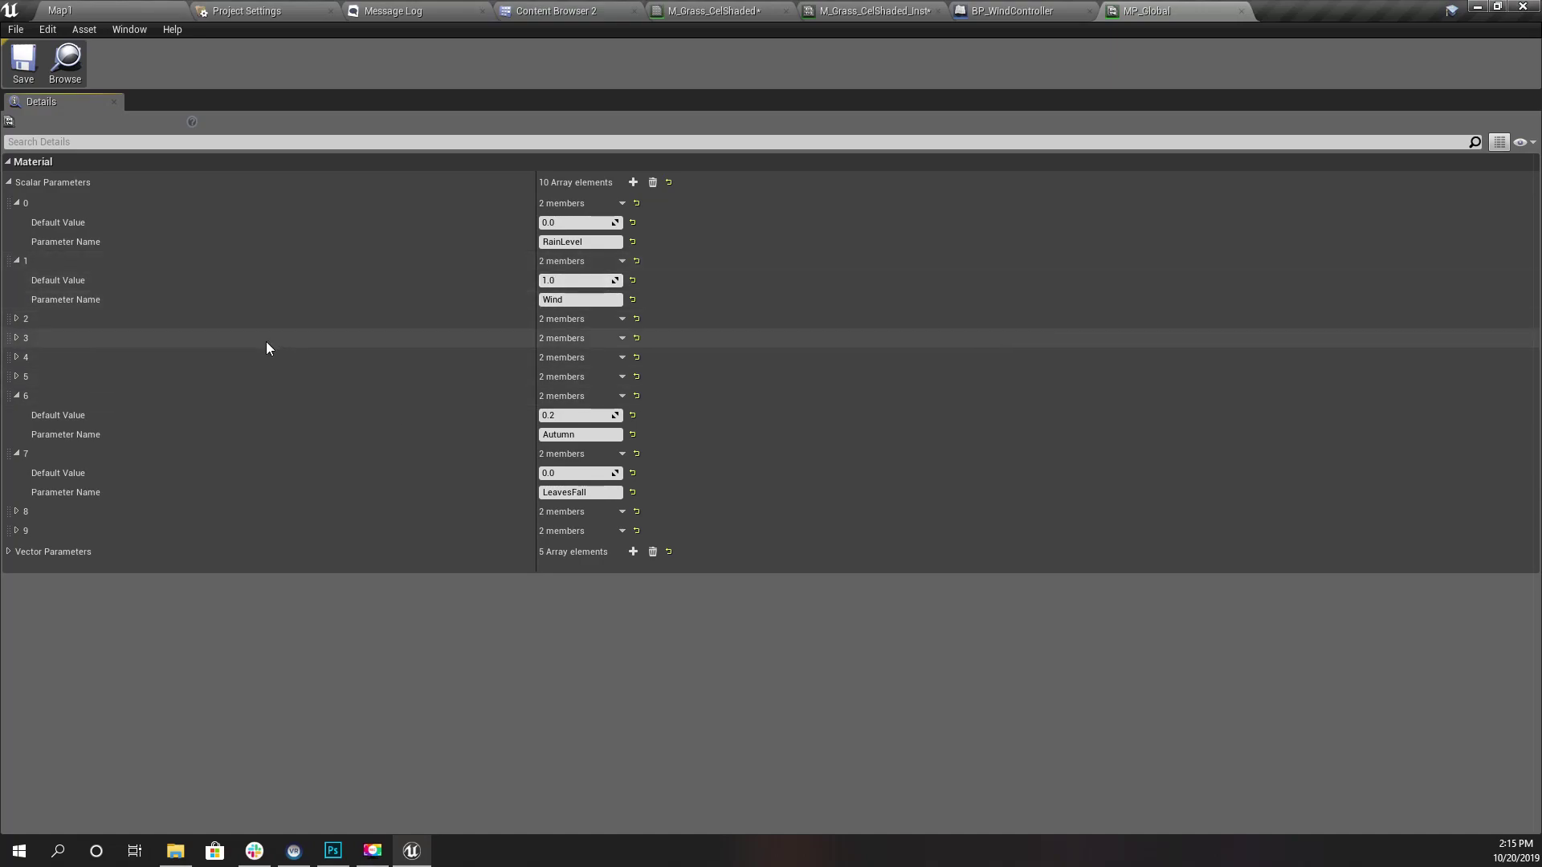
{"action": "left_click", "coordinate": [17, 320]}
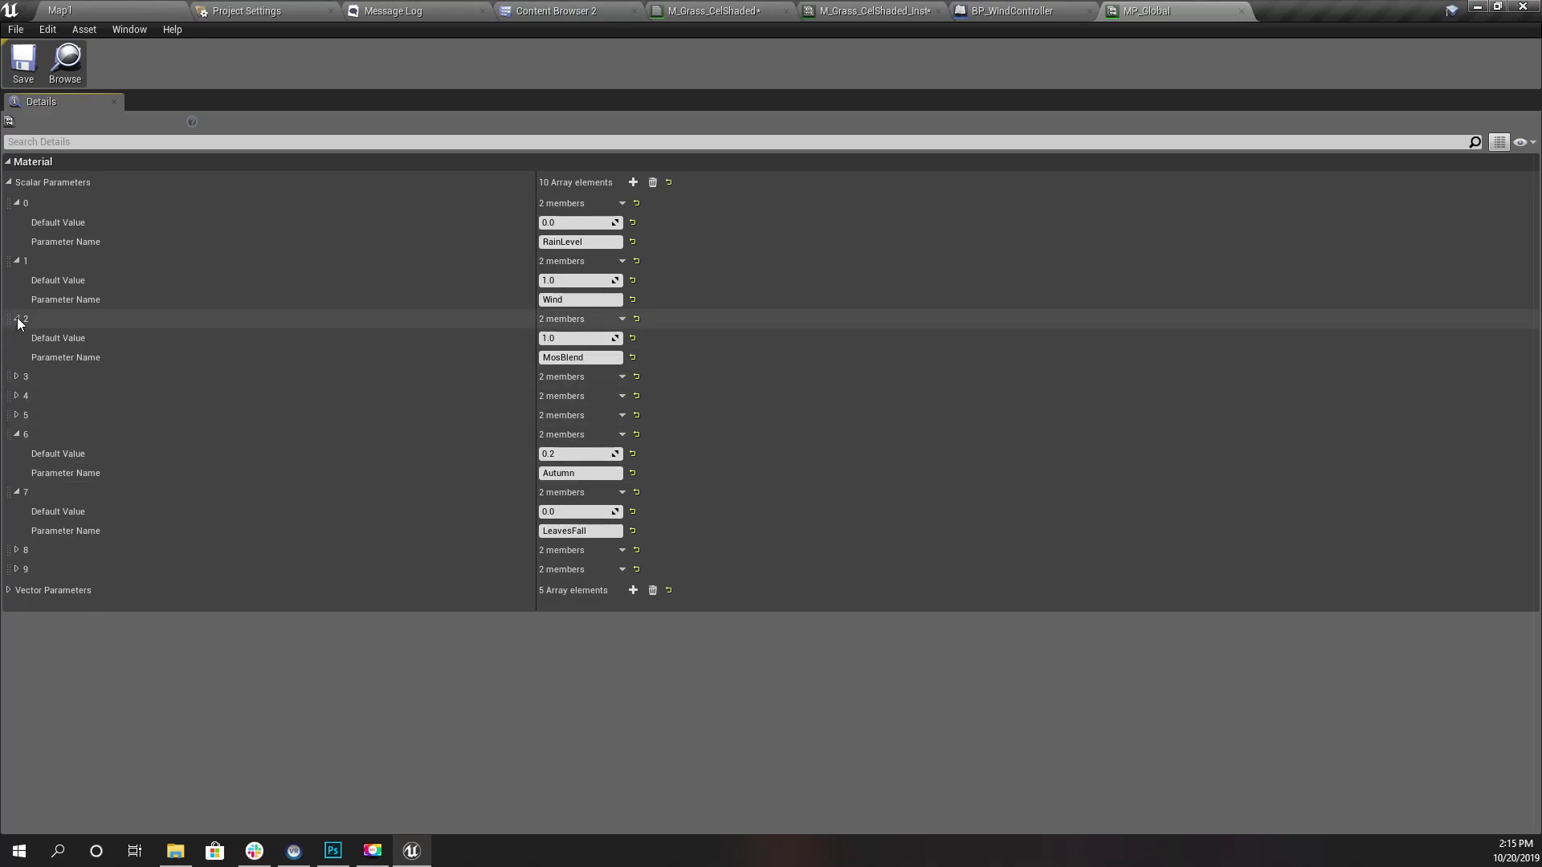
{"action": "left_click", "coordinate": [17, 319]}
{"action": "left_click", "coordinate": [17, 377]}
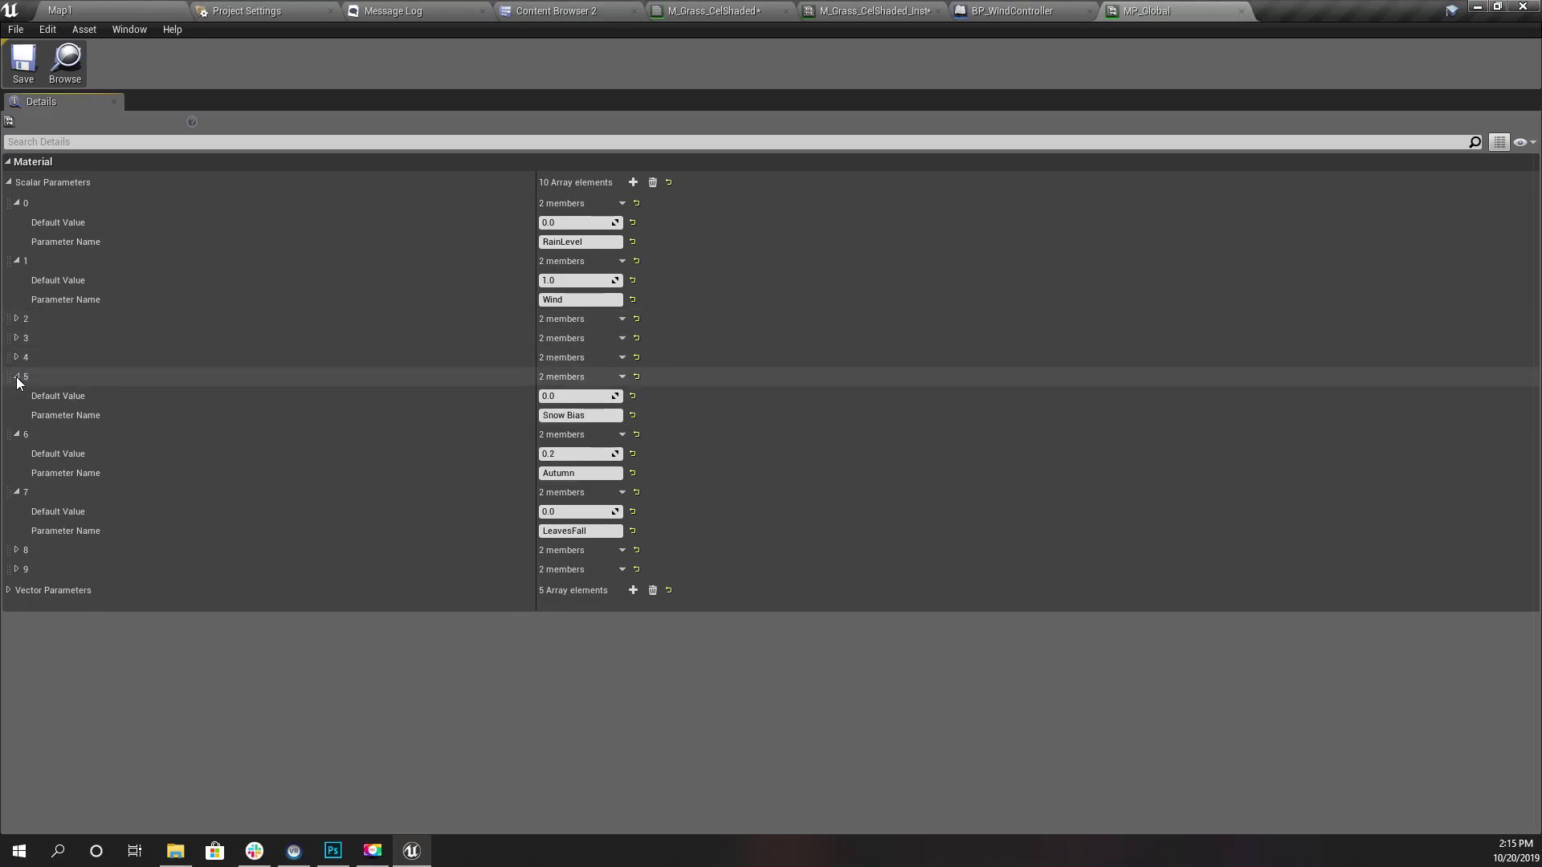
{"action": "left_click", "coordinate": [17, 378]}
{"action": "left_click", "coordinate": [10, 551]}
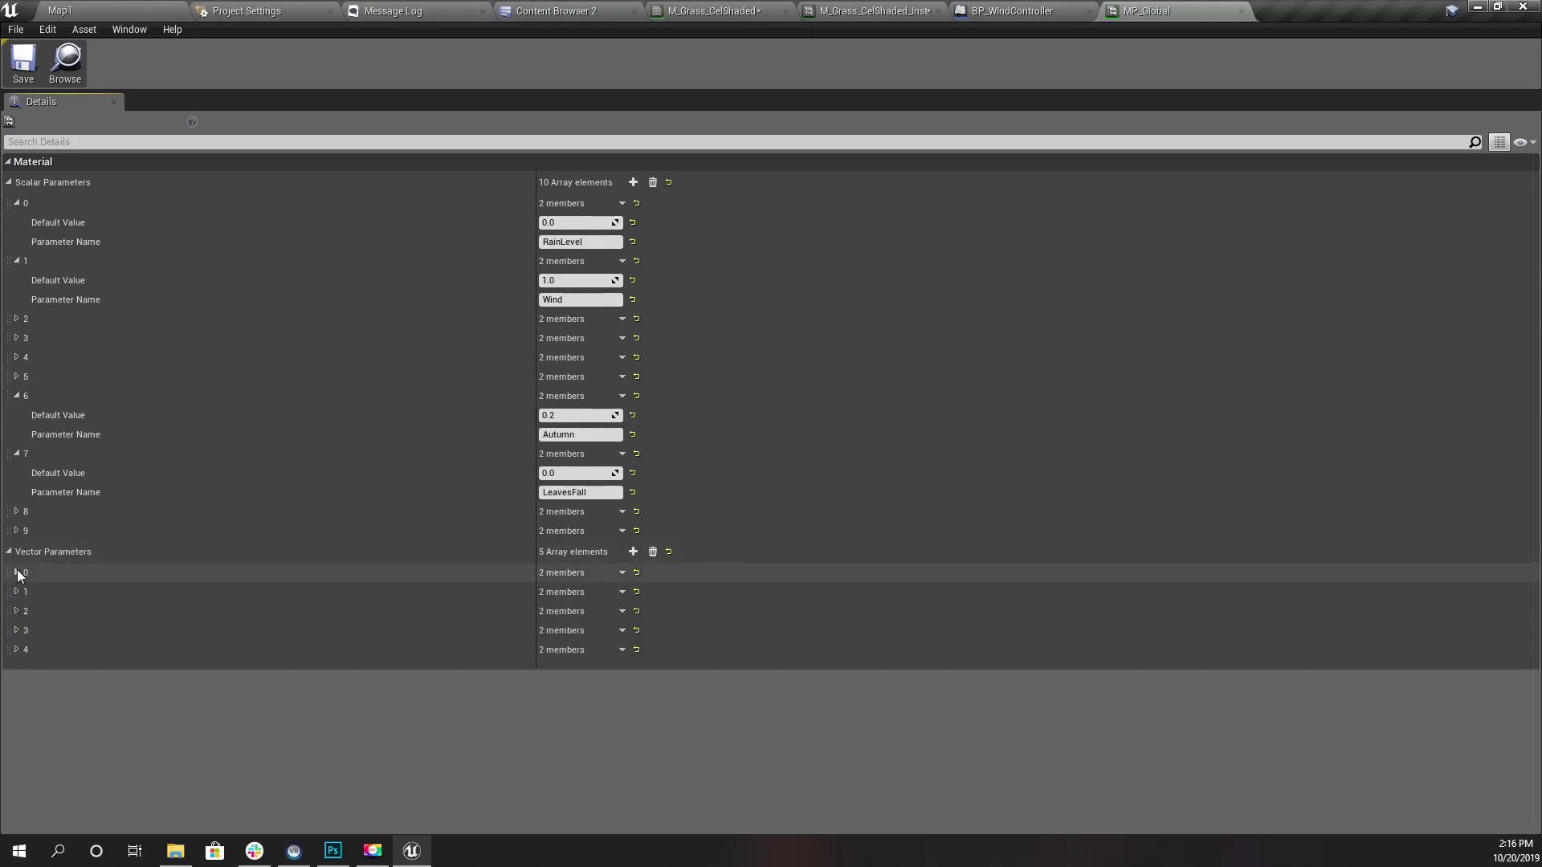
{"action": "left_click", "coordinate": [17, 573]}
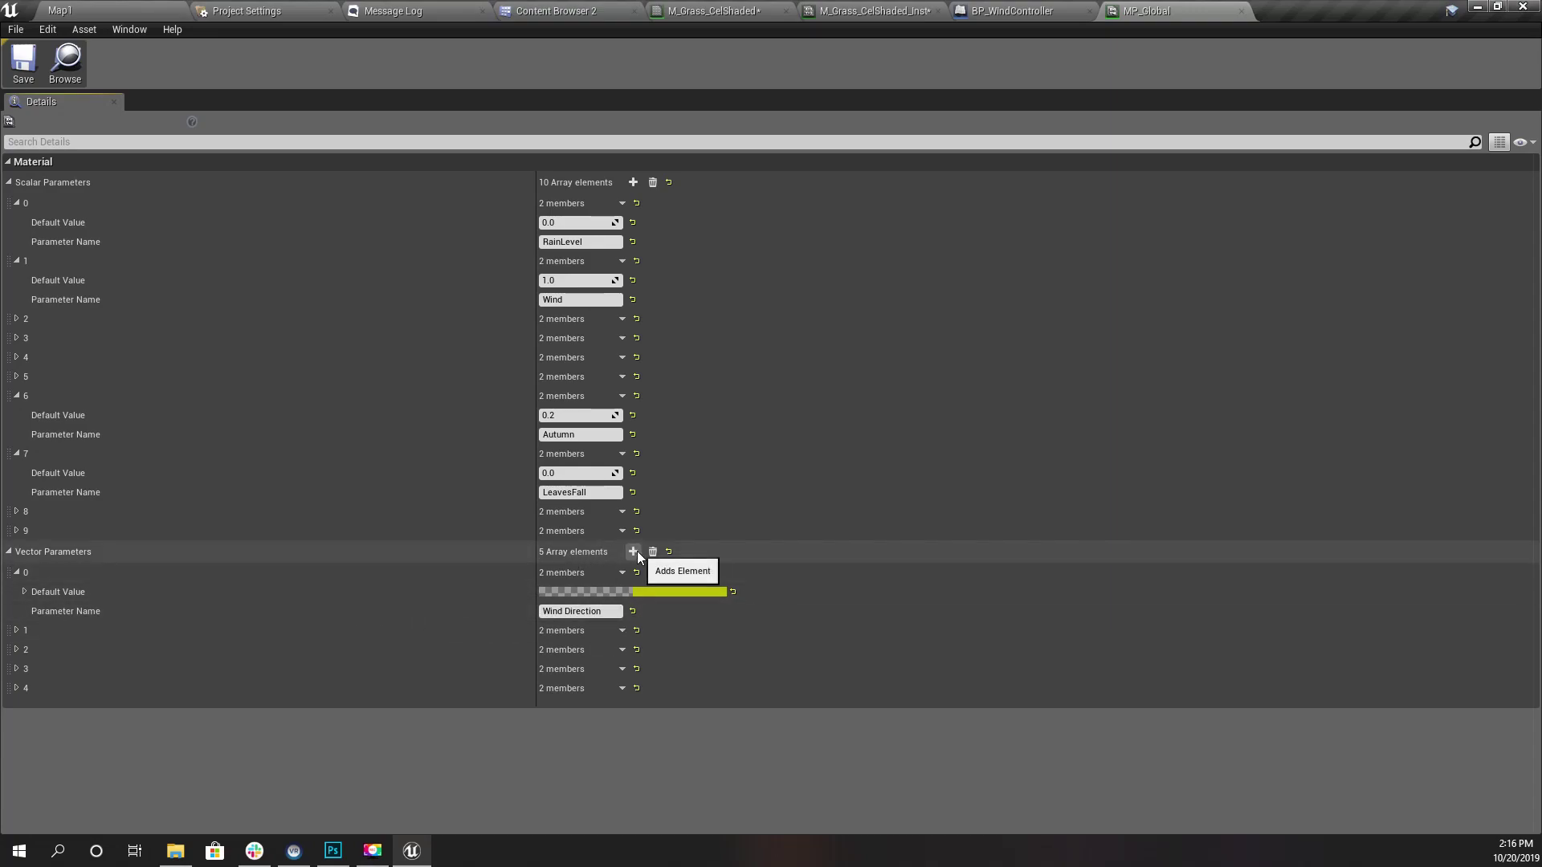
Select the Wind Direction vector parameter's name in MP_Global and return to the M_Grass_CelShaded material graph.
{"action": "left_click", "coordinate": [580, 611]}
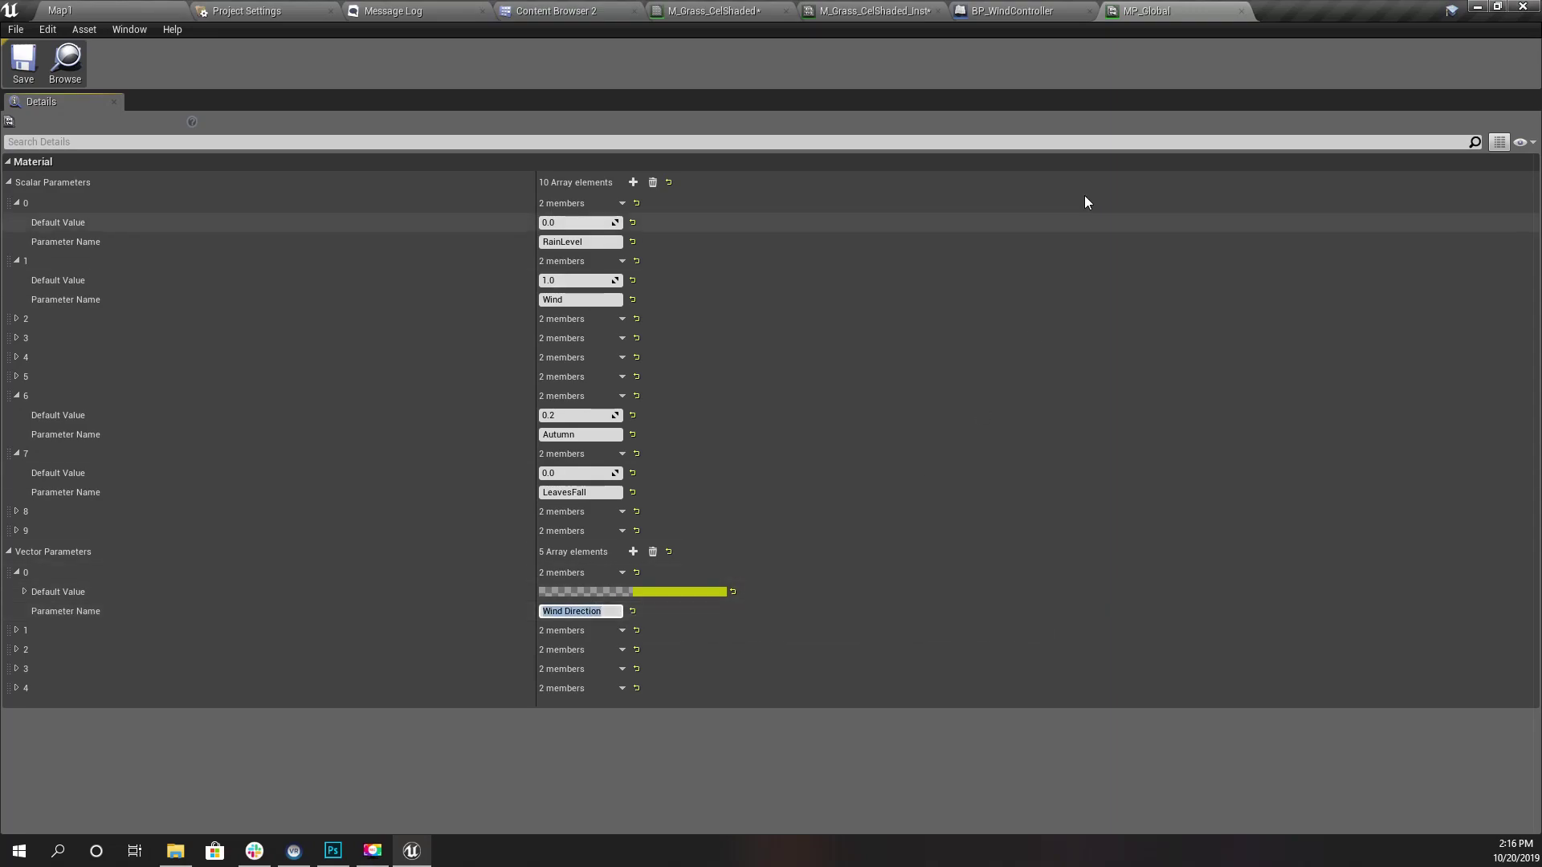
{"action": "left_click", "coordinate": [835, 12]}
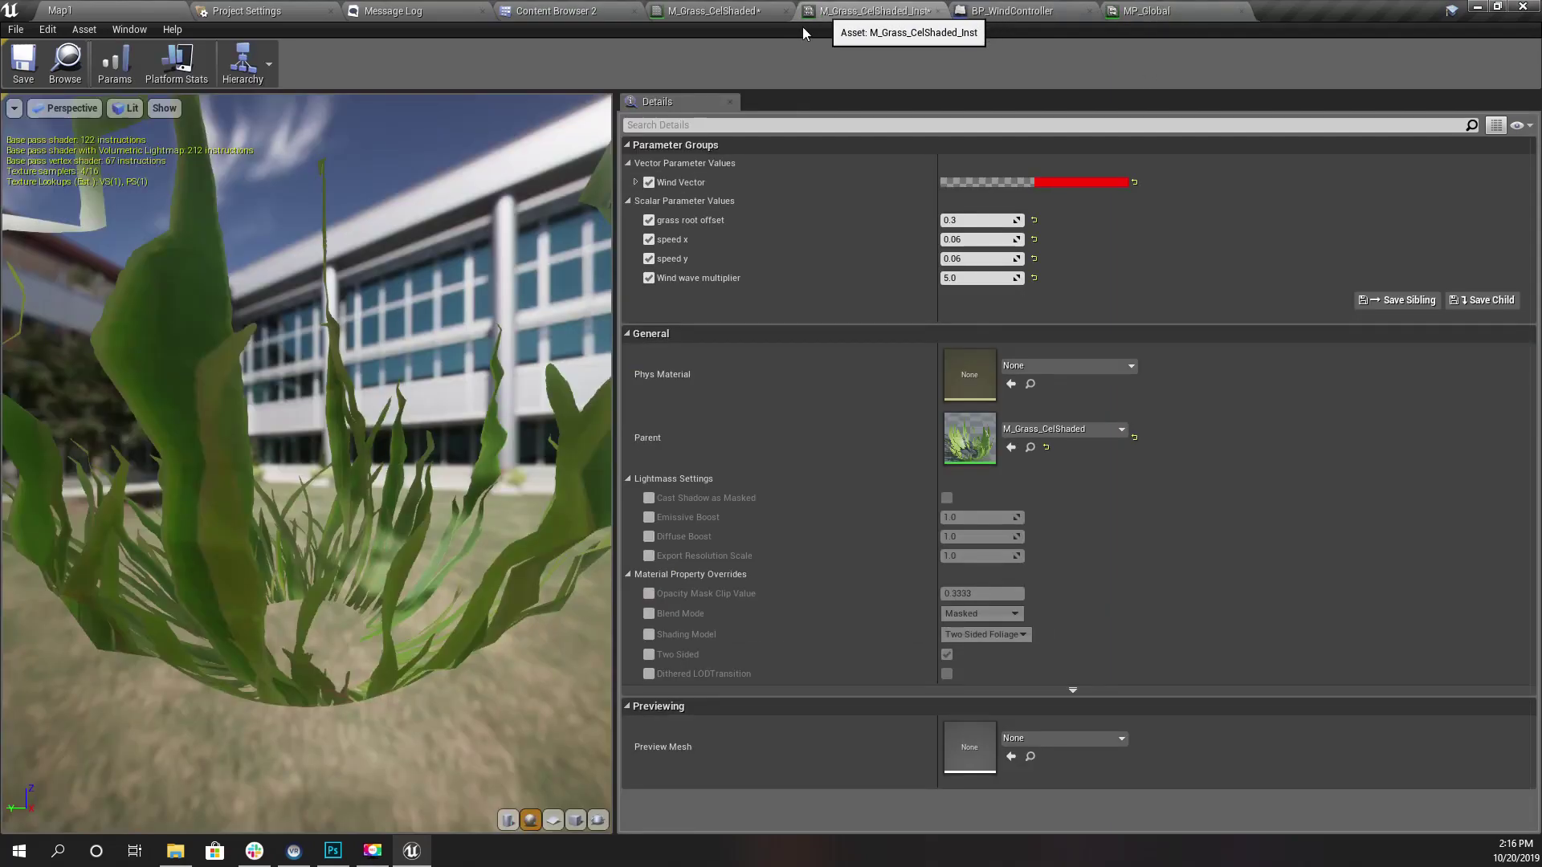
{"action": "left_click", "coordinate": [702, 9]}
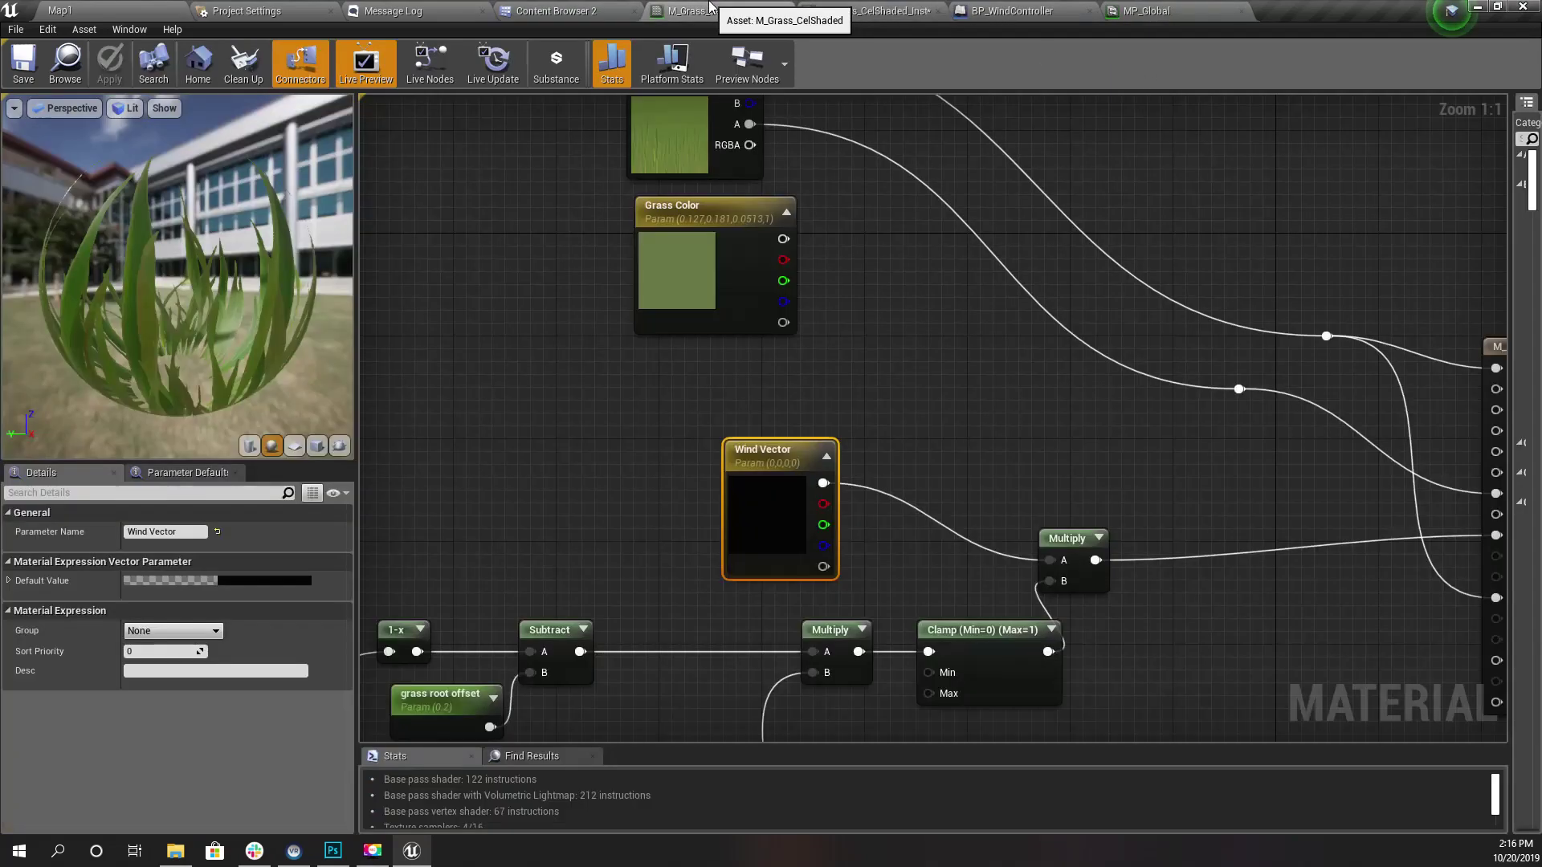
{"action": "right_click_drag", "start_coordinate": [705, 419], "coordinate": [731, 349]}
Add a CollectionParameter node for MP_Global near the Wind Vector node in the material graph.
{"action": "right_click", "coordinate": [724, 339]}
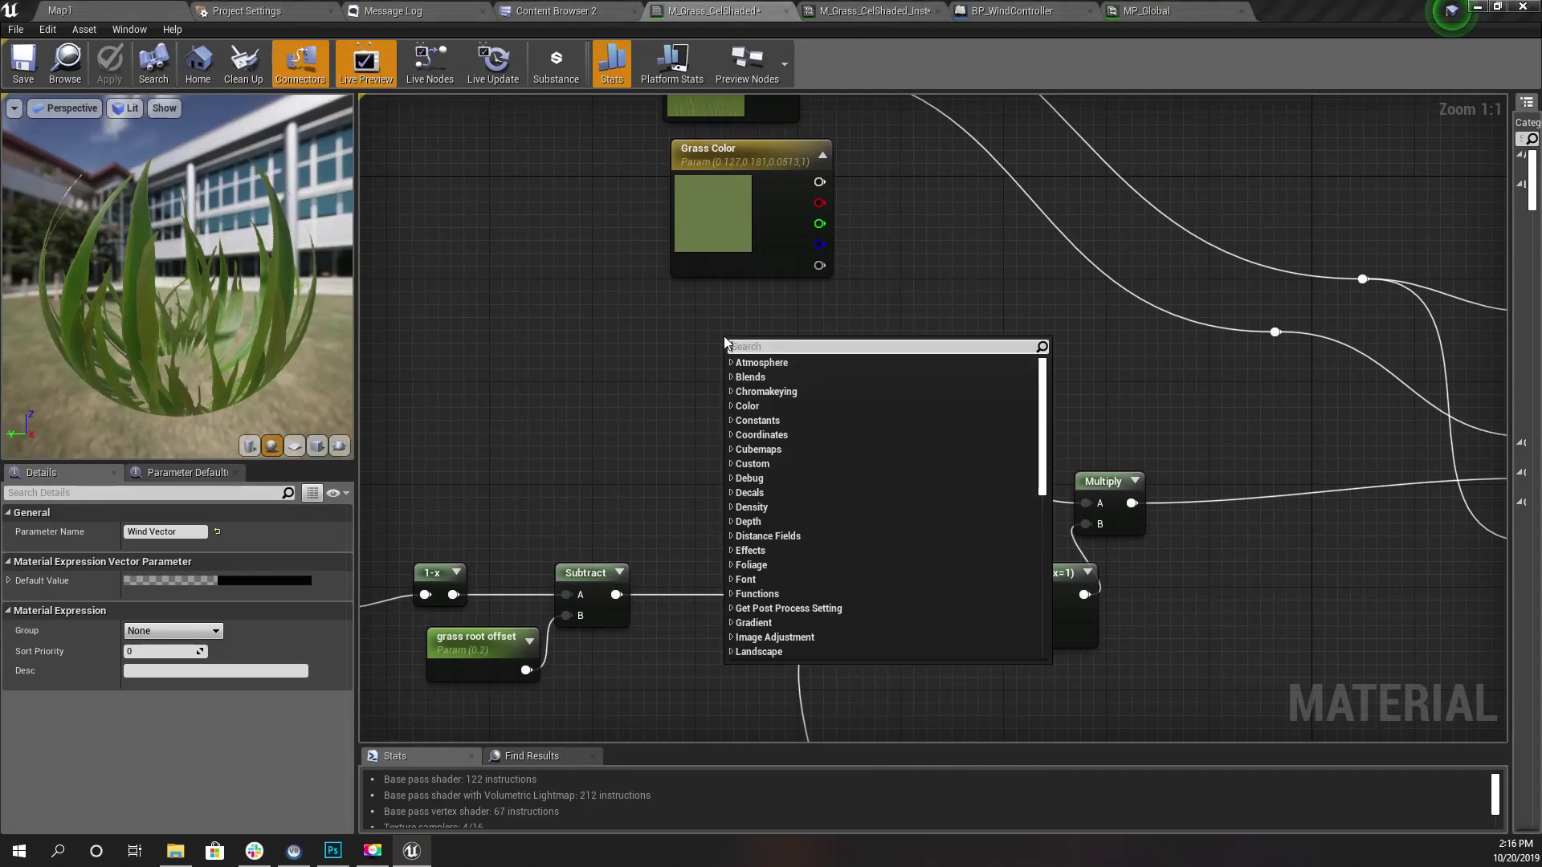
{"action": "type", "text": "mp glo"}
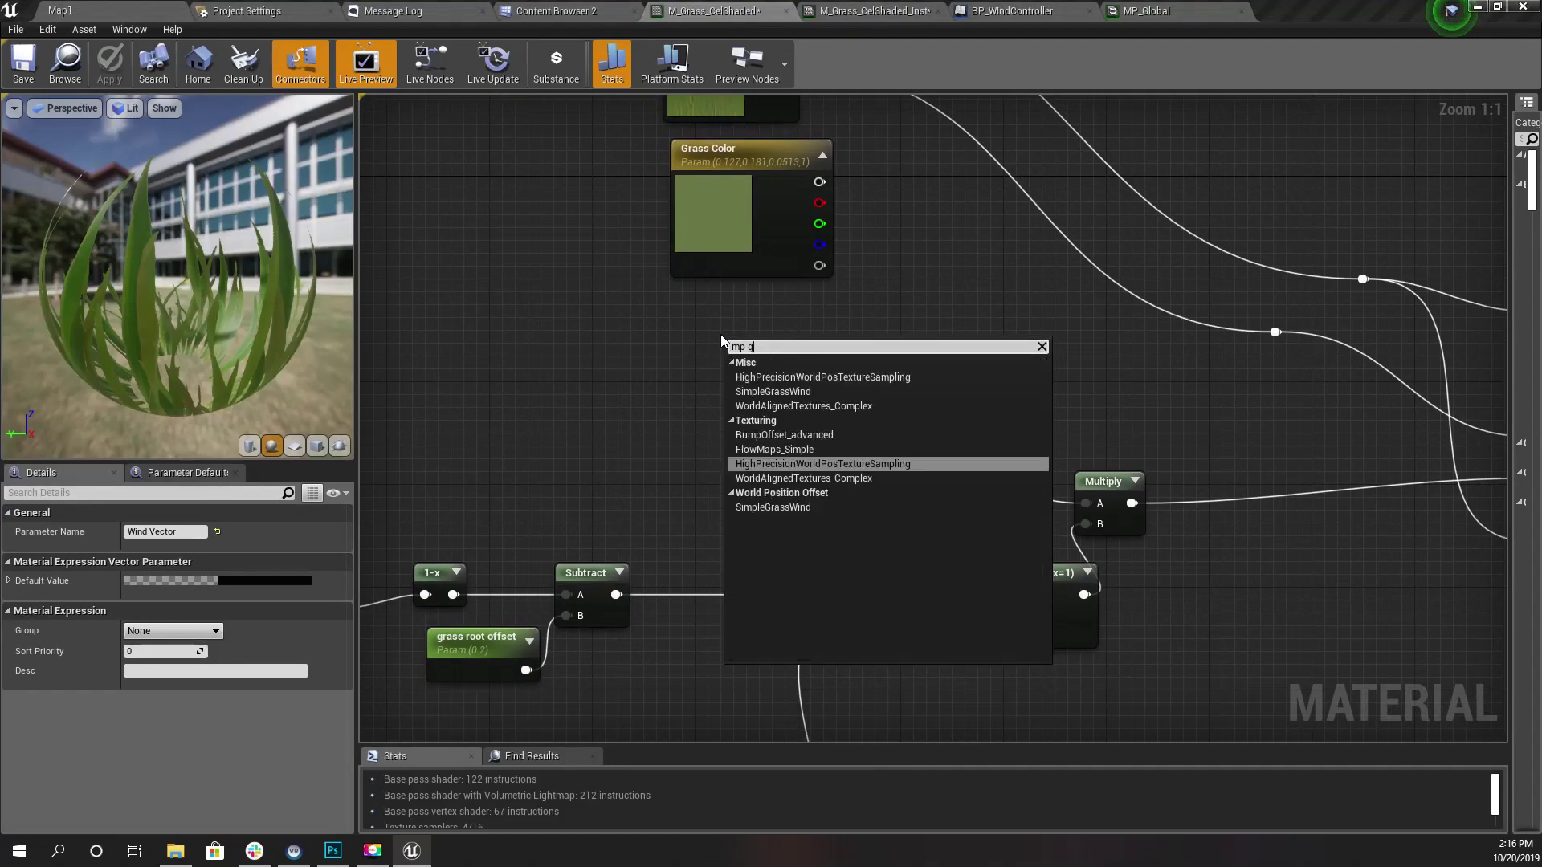
{"action": "key", "text": "BackSpace"}
{"action": "key", "text": "BackSpace"}
{"action": "key", "text": "BackSpace"}
{"action": "key", "text": "BackSpace"}
{"action": "key", "text": "BackSpace"}
{"action": "key", "text": "BackSpace"}
{"action": "type", "text": "parameterc"}
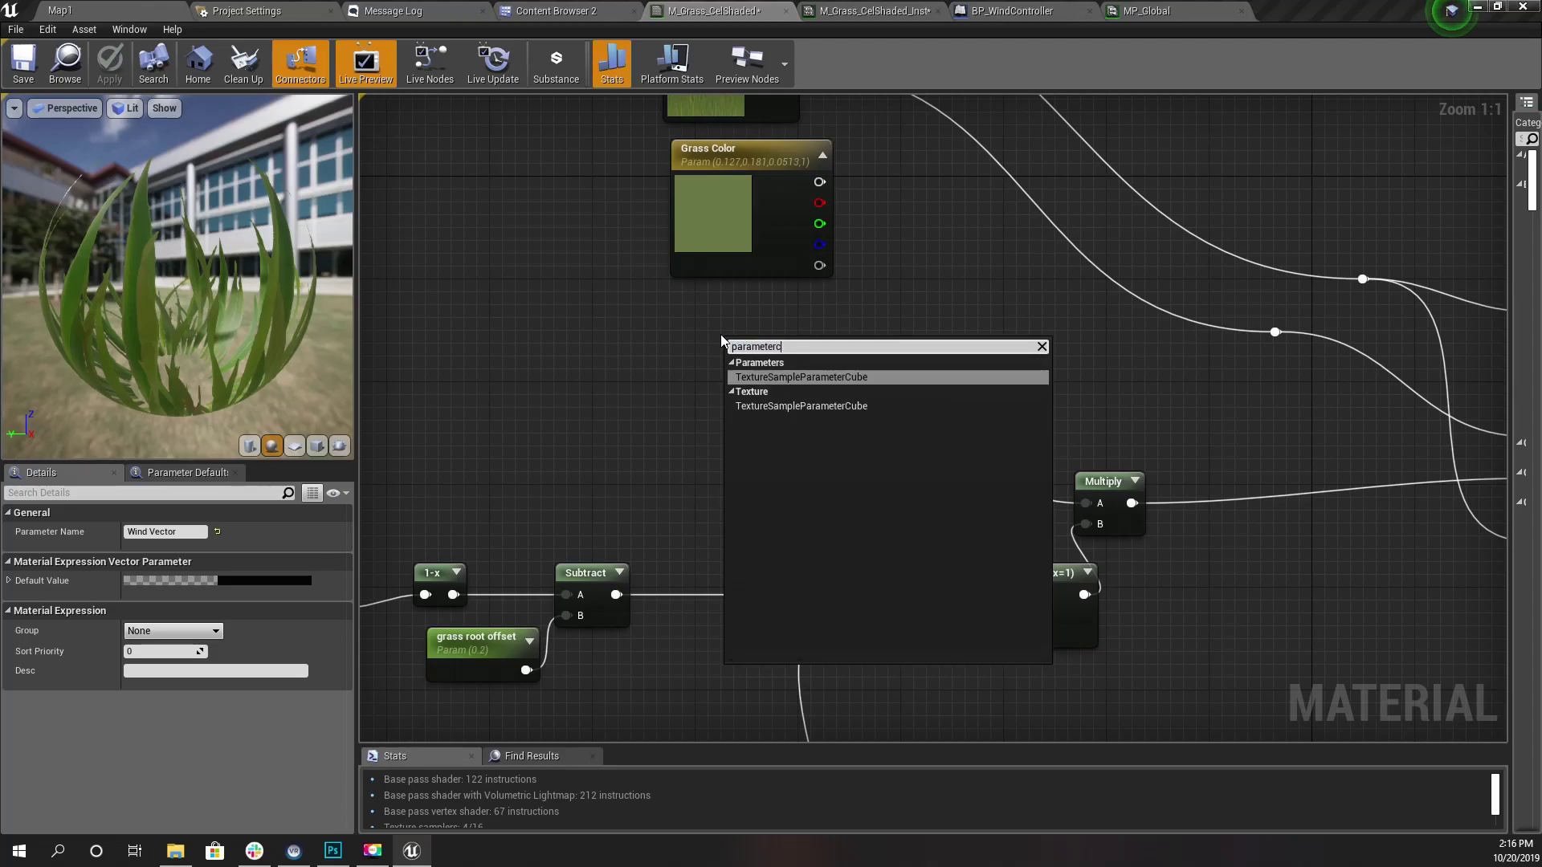
{"action": "key", "text": "Down"}
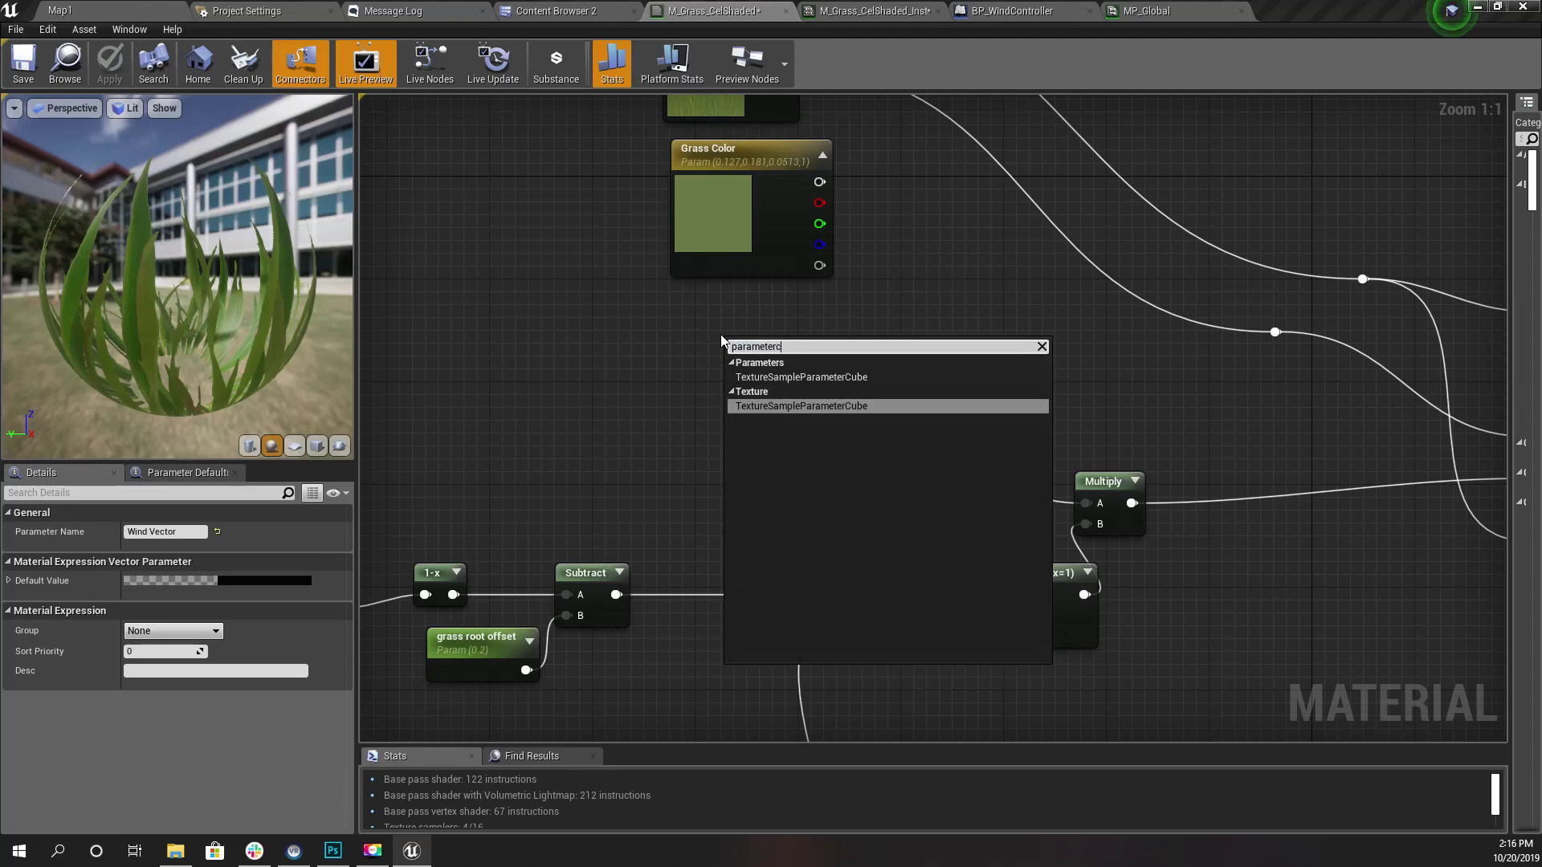
{"action": "key", "text": "BackSpace"}
{"action": "key", "text": "BackSpace"}
{"action": "key", "text": "BackSpace"}
{"action": "key", "text": "BackSpace"}
{"action": "key", "text": "BackSpace"}
{"action": "key", "text": "BackSpace"}
{"action": "key", "text": "BackSpace"}
{"action": "key", "text": "BackSpace"}
{"action": "key", "text": "BackSpace"}
{"action": "key", "text": "BackSpace"}
{"action": "type", "text": "collec"}
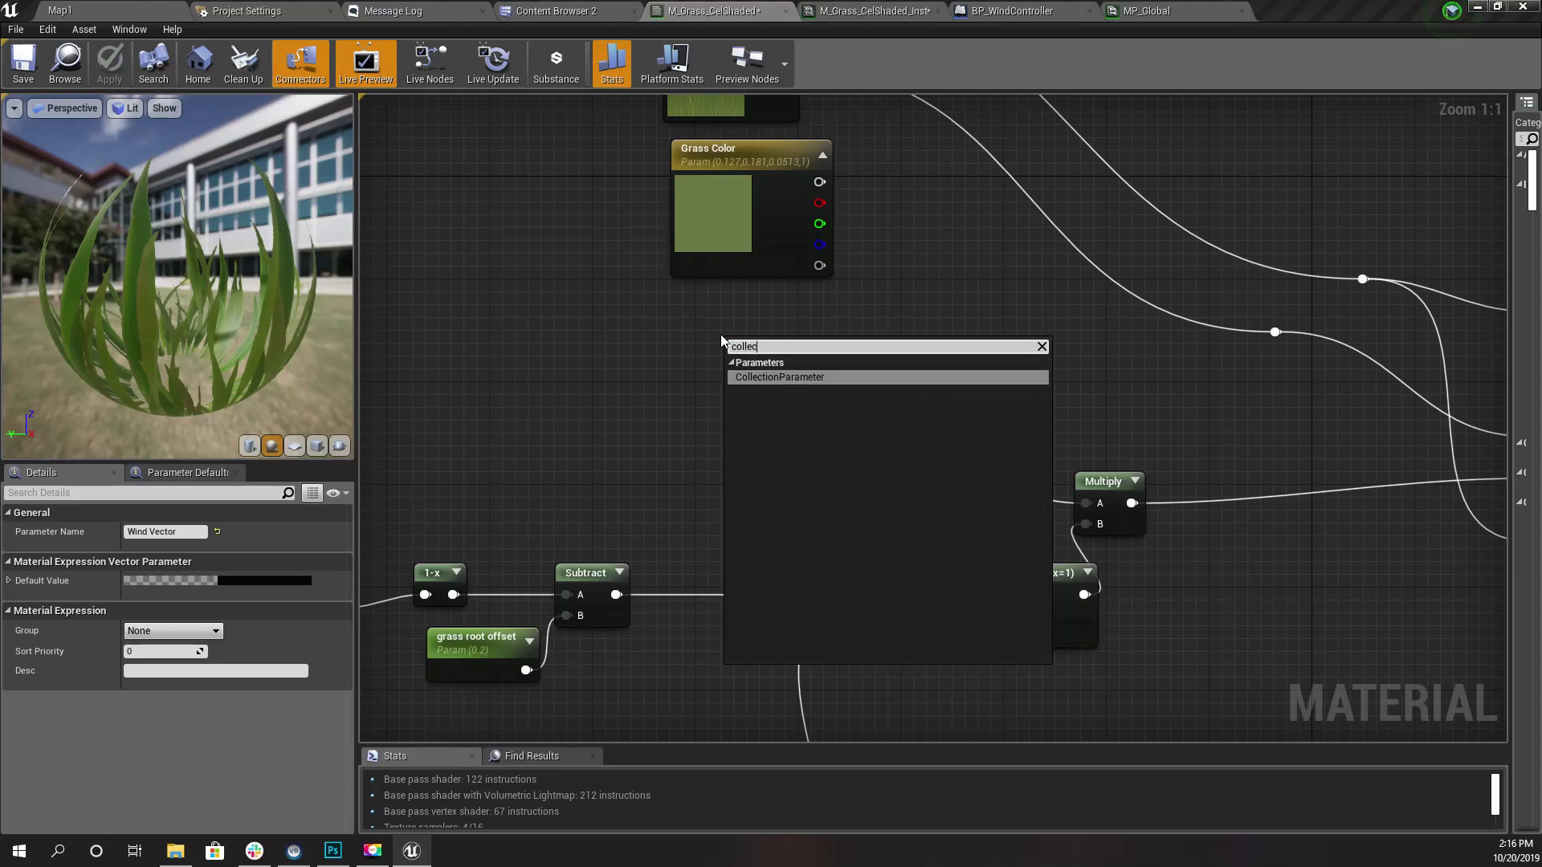
{"action": "key", "text": "Return"}
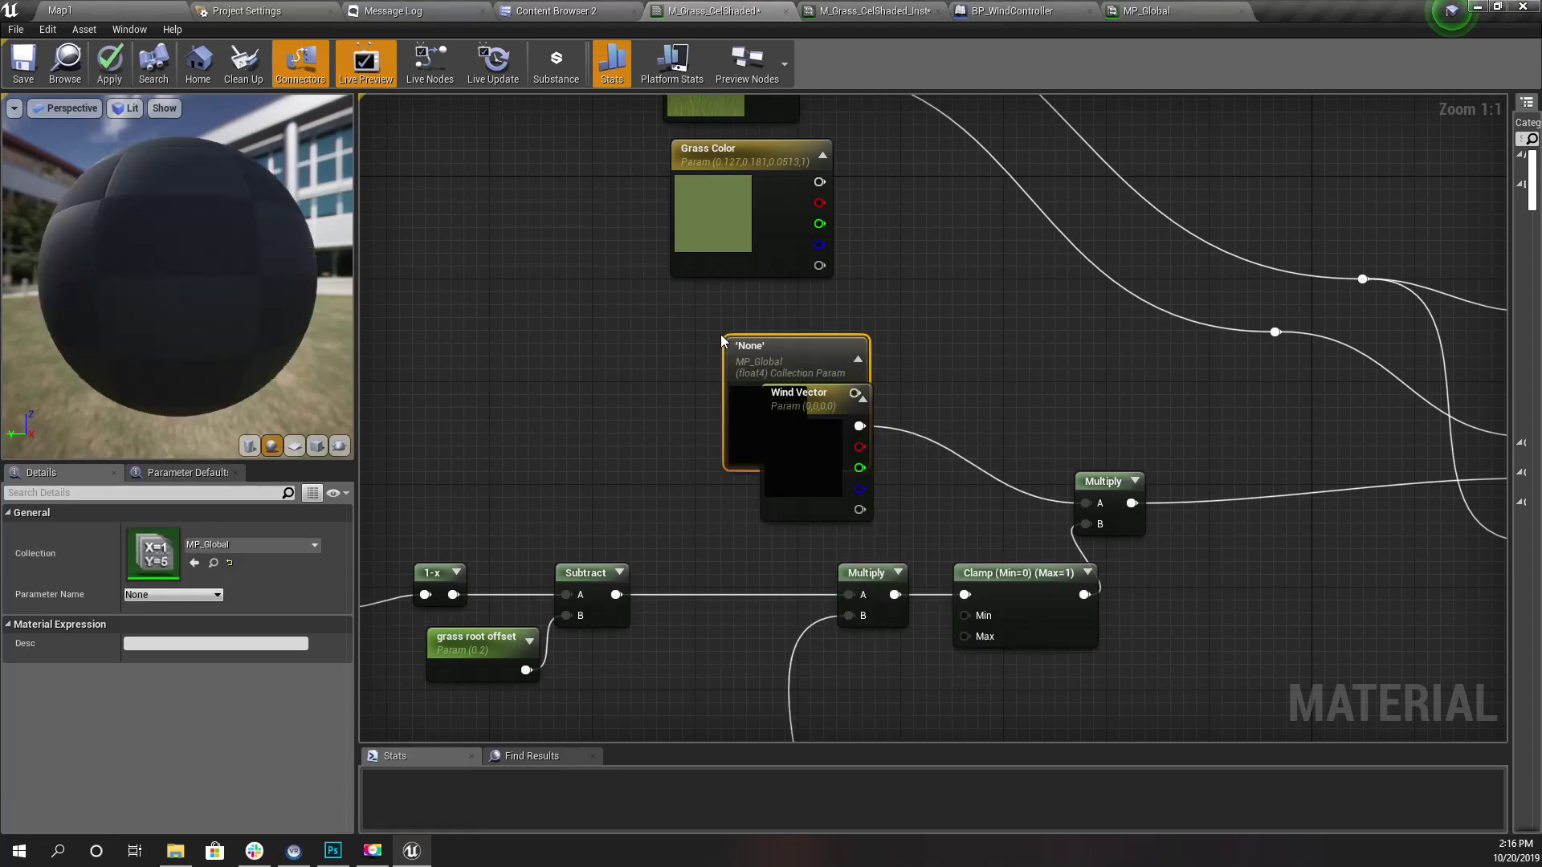
Replace the Wind Vector node with MP_Global's Wind Direction parameter, connected to input A of the final Multiply.
{"action": "left_click", "coordinate": [784, 479]}
{"action": "key", "text": "Delete"}
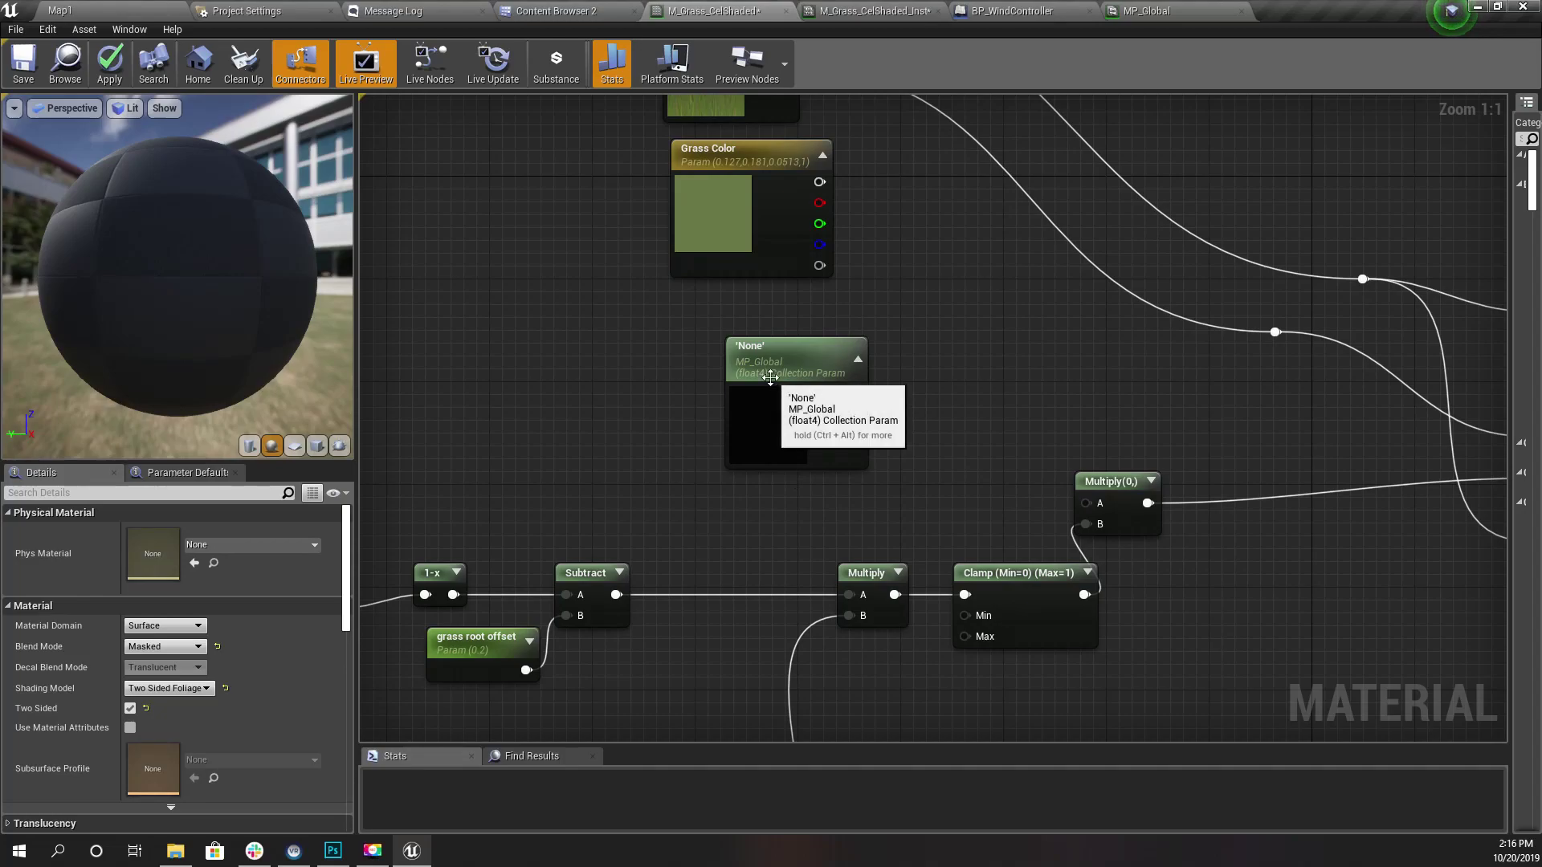
{"action": "left_click", "coordinate": [784, 440]}
{"action": "left_click", "coordinate": [173, 594]}
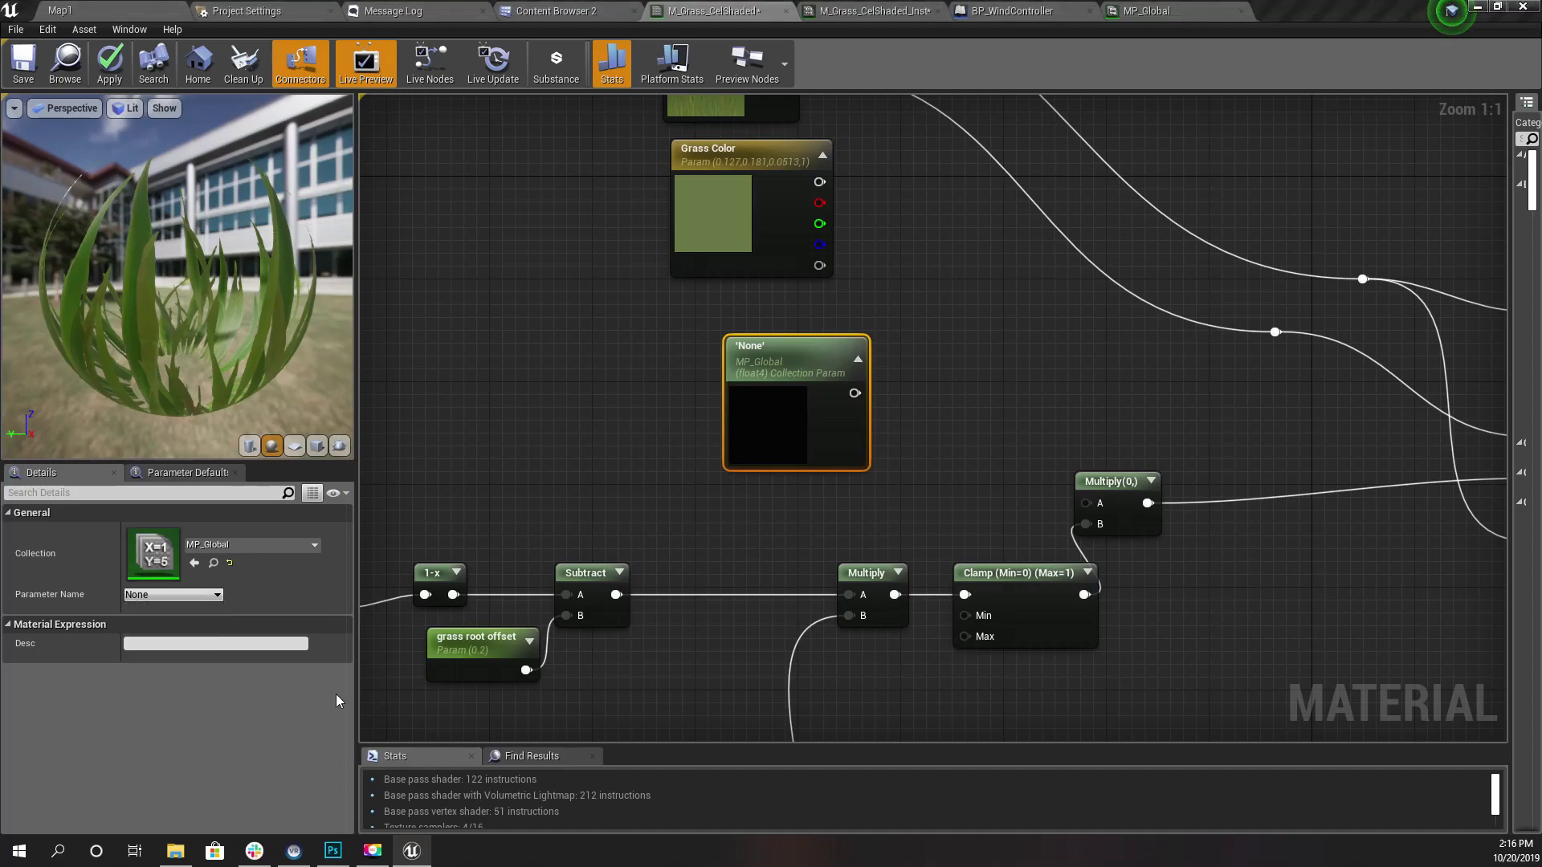
{"action": "left_click", "coordinate": [165, 719]}
{"action": "left_click_drag", "start_coordinate": [855, 393], "coordinate": [1092, 503]}
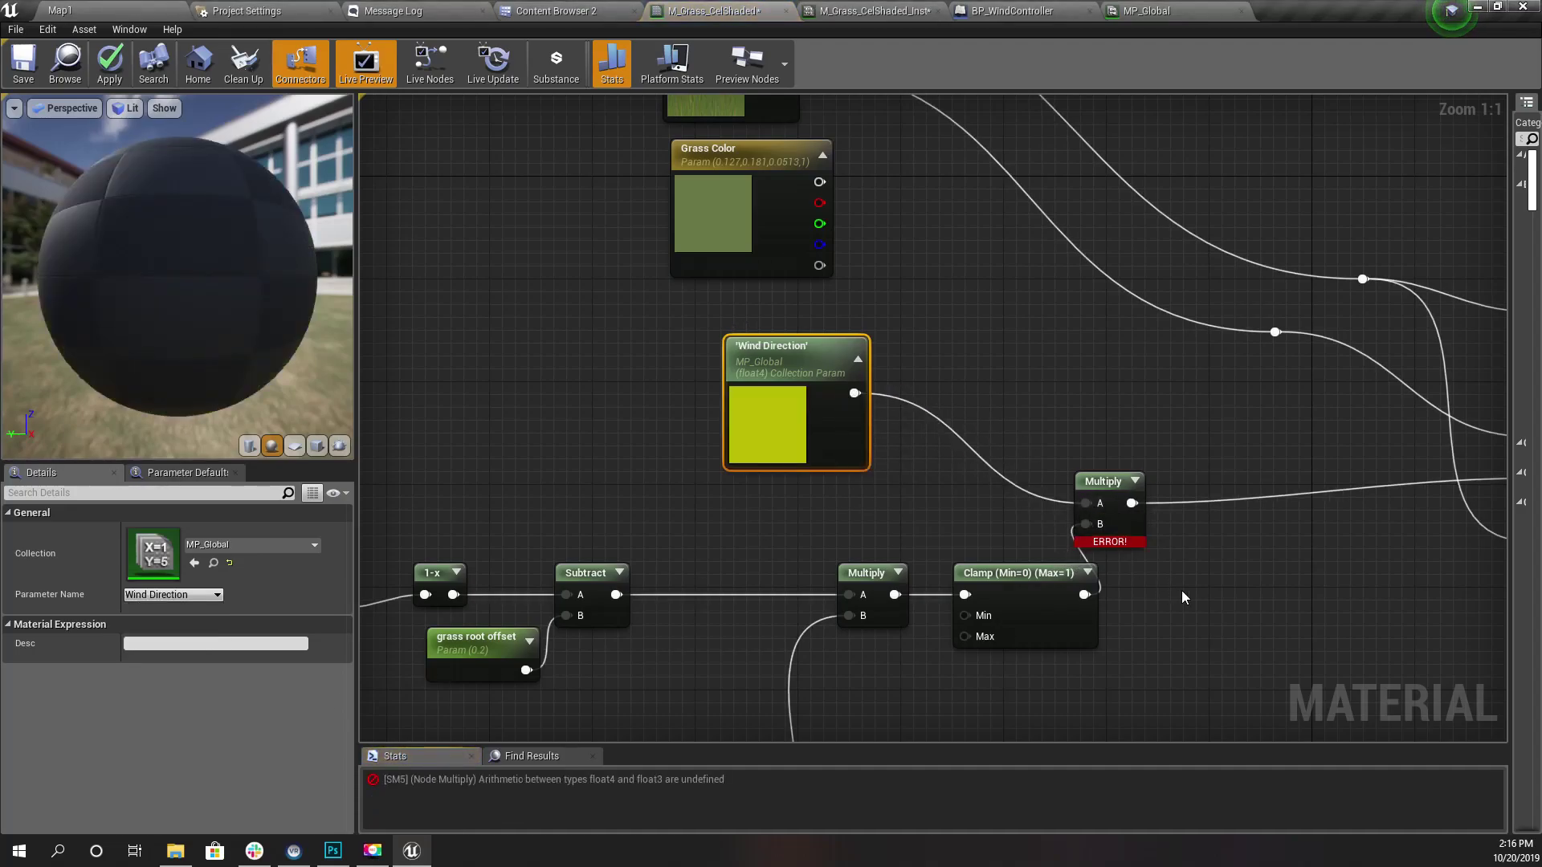
Insert an RGB ComponentMask between Wind Direction and the Multiply's A input, and apply the material.
{"action": "right_click_drag", "start_coordinate": [1182, 590], "coordinate": [1151, 527]}
{"action": "left_click_drag", "start_coordinate": [822, 330], "coordinate": [886, 344]}
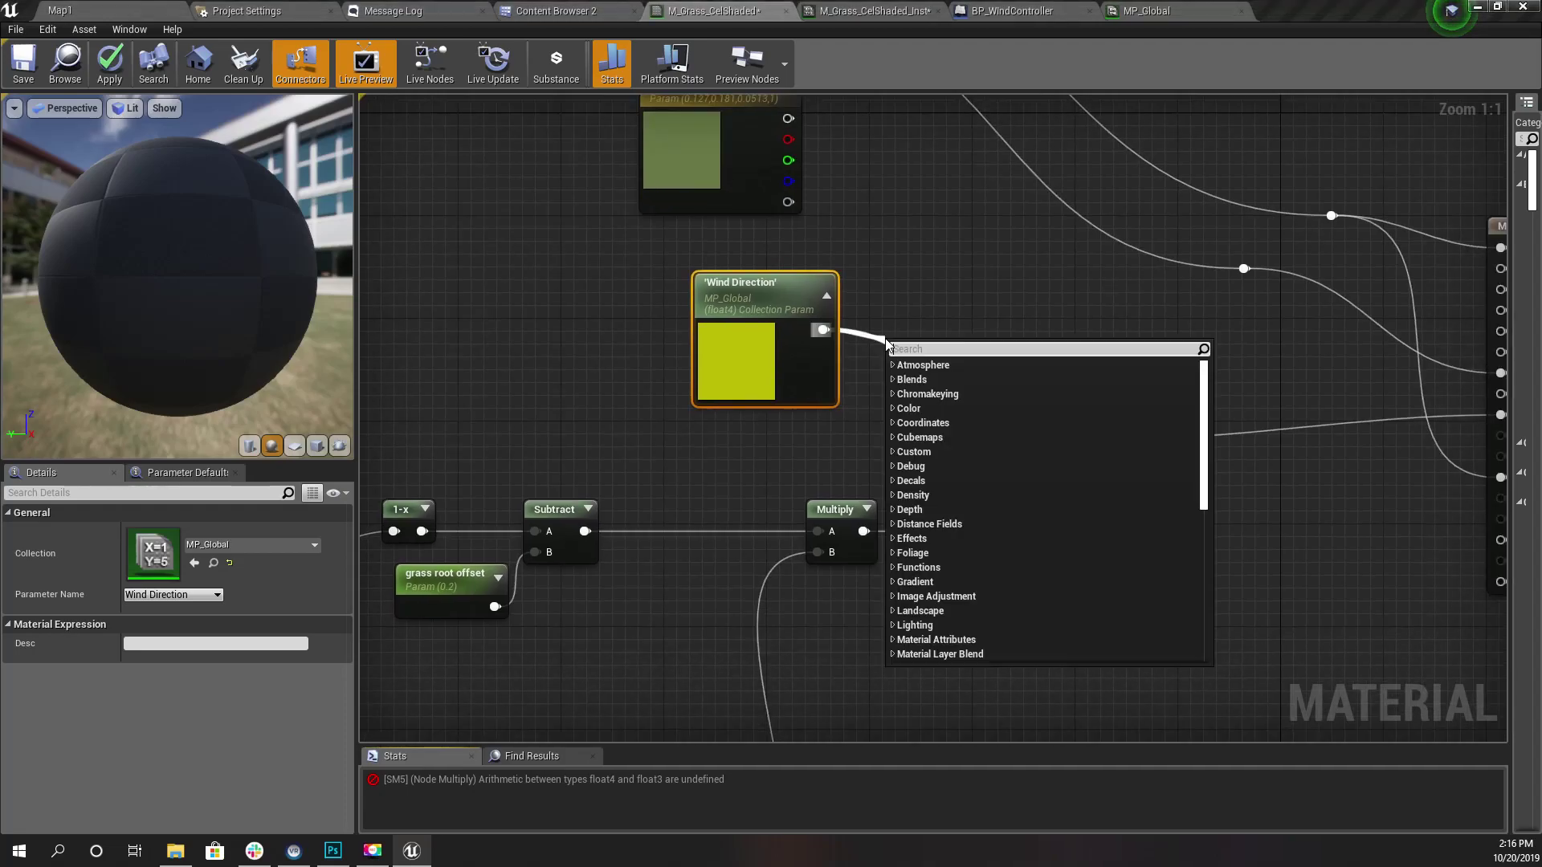
{"action": "type", "text": "mask"}
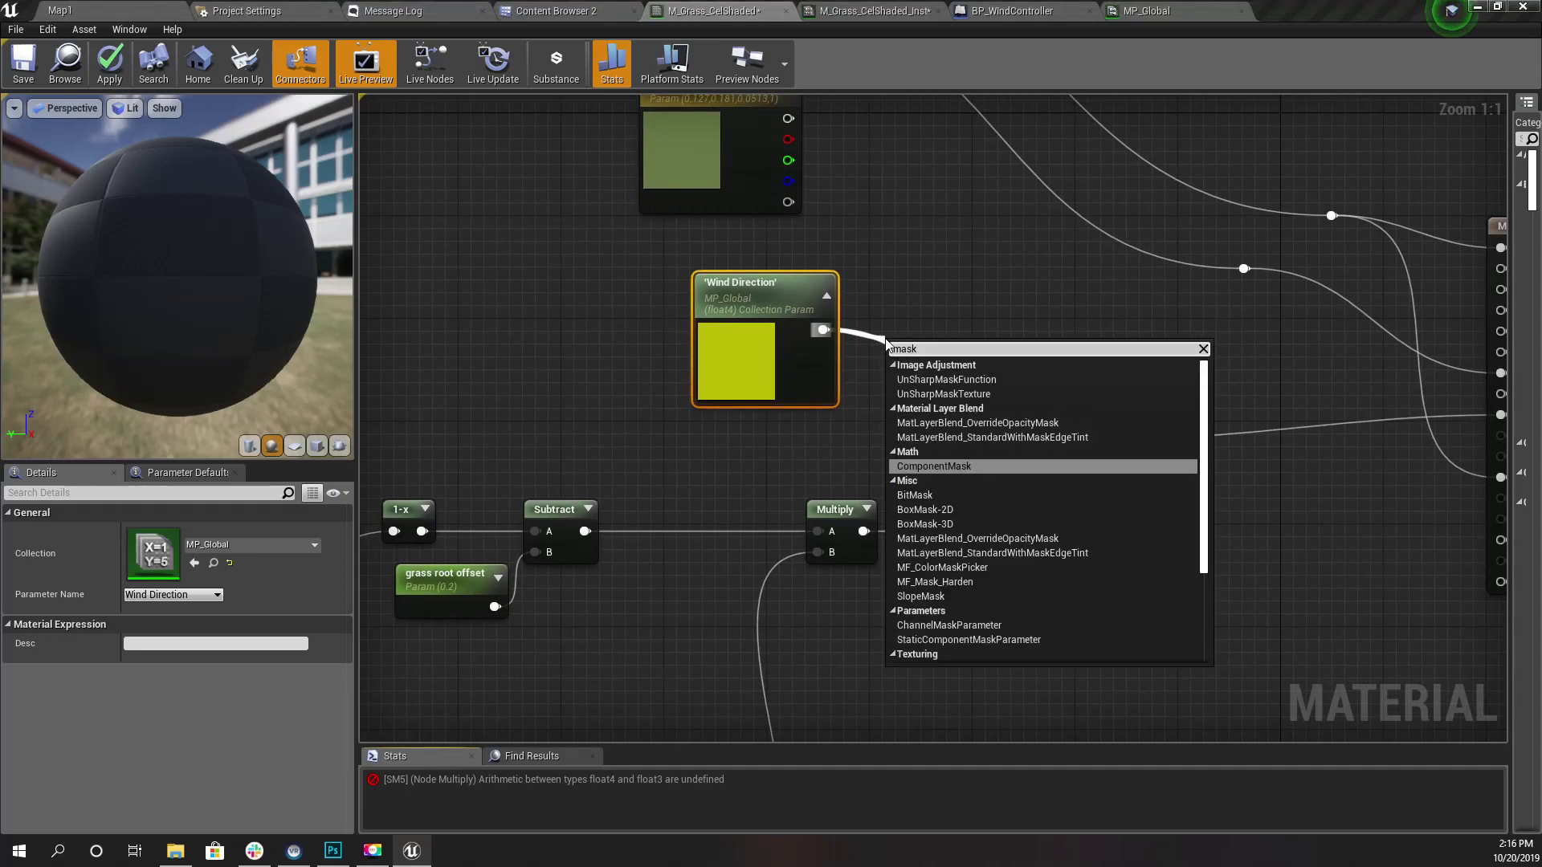
{"action": "key", "text": "Return"}
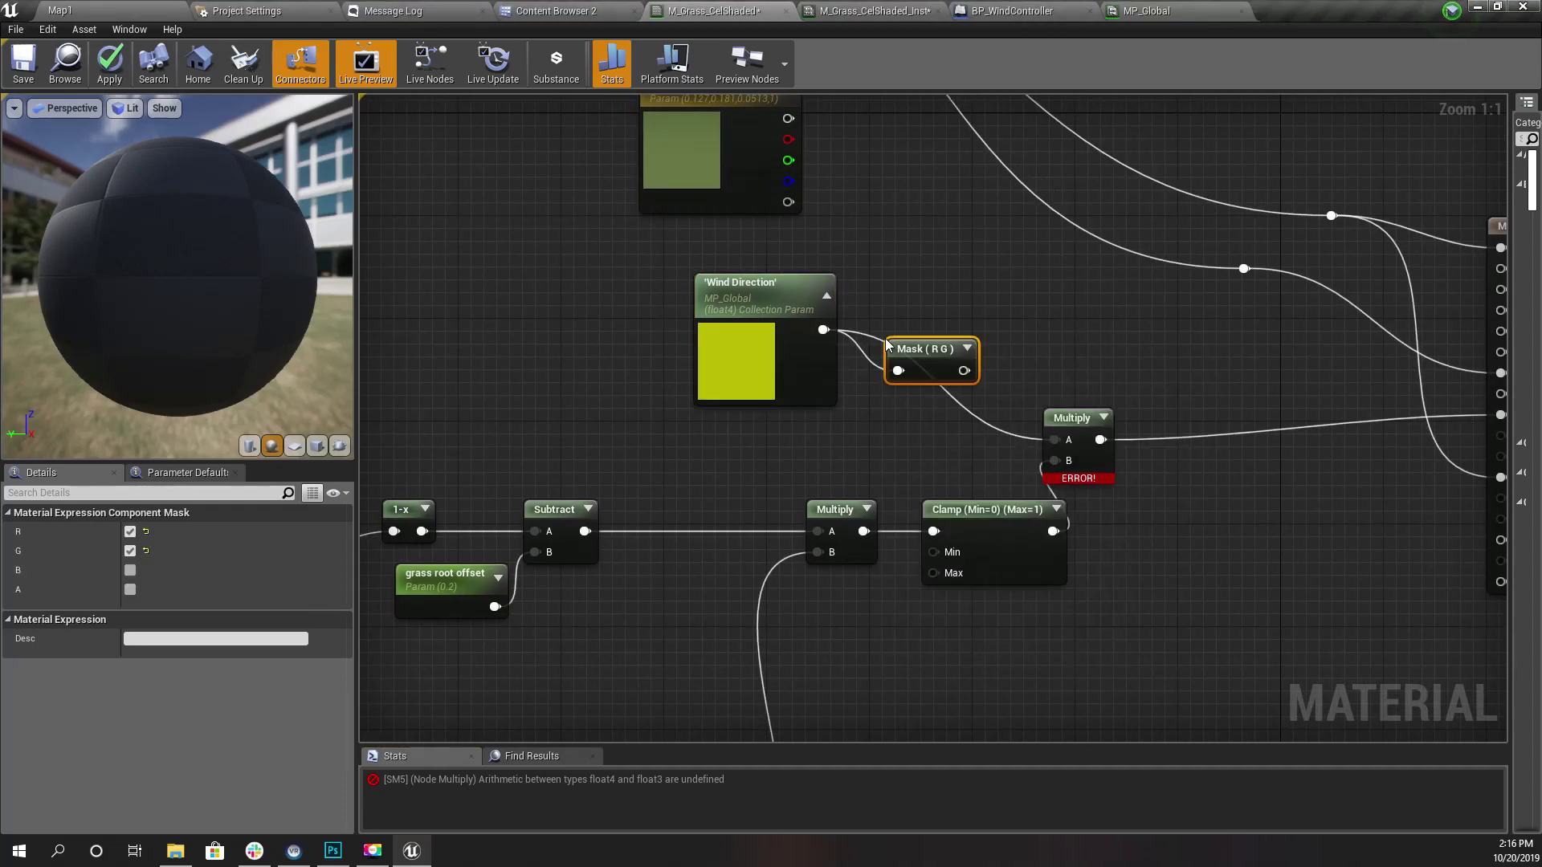
{"action": "left_click", "coordinate": [131, 572]}
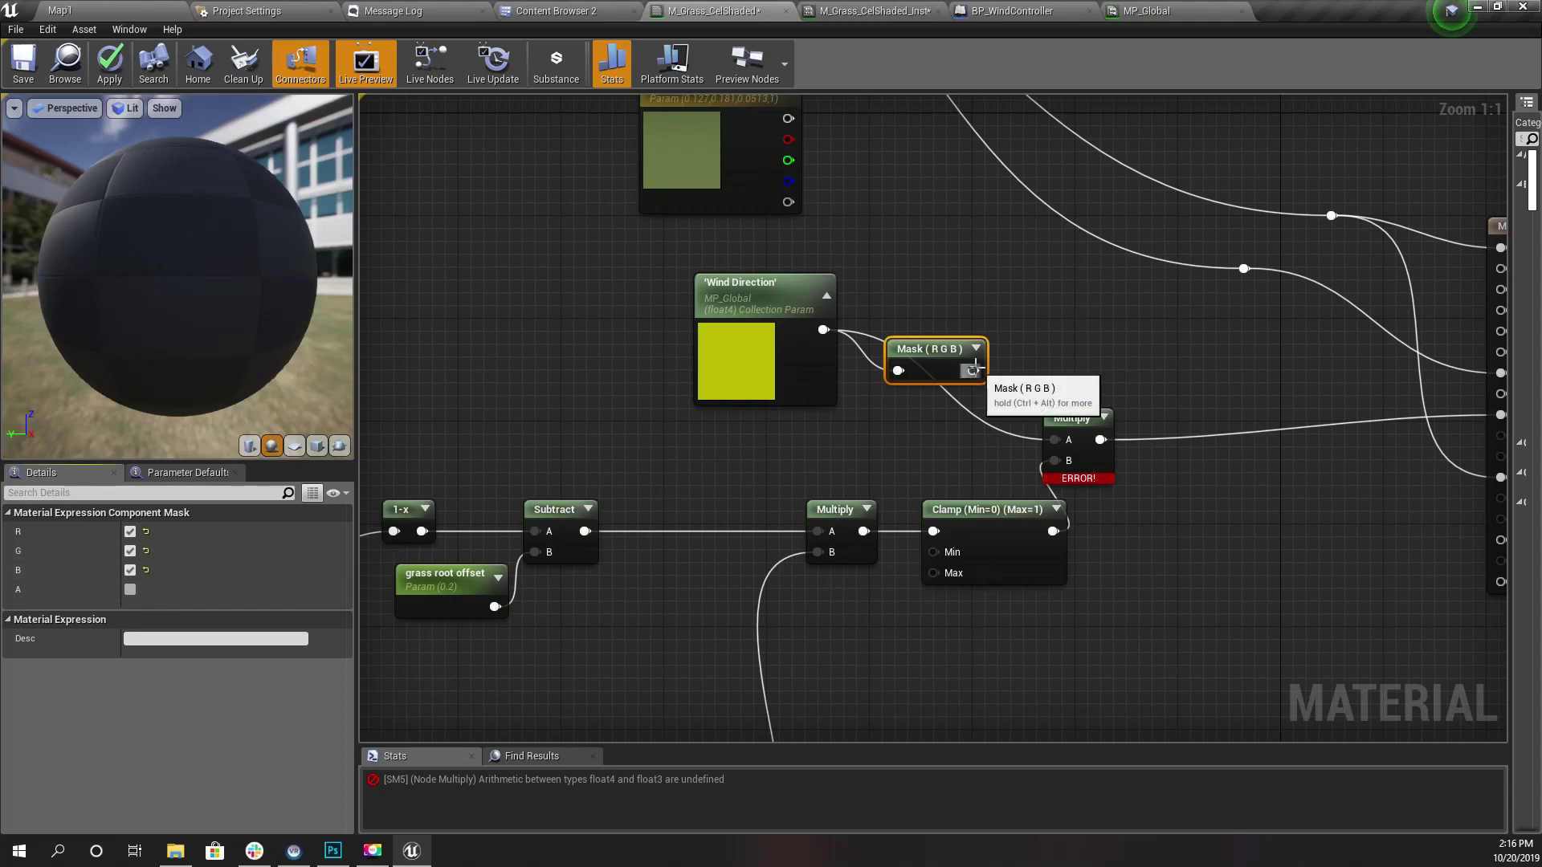
{"action": "left_click_drag", "start_coordinate": [973, 370], "coordinate": [1053, 440]}
{"action": "right_click_drag", "start_coordinate": [811, 358], "coordinate": [751, 371]}
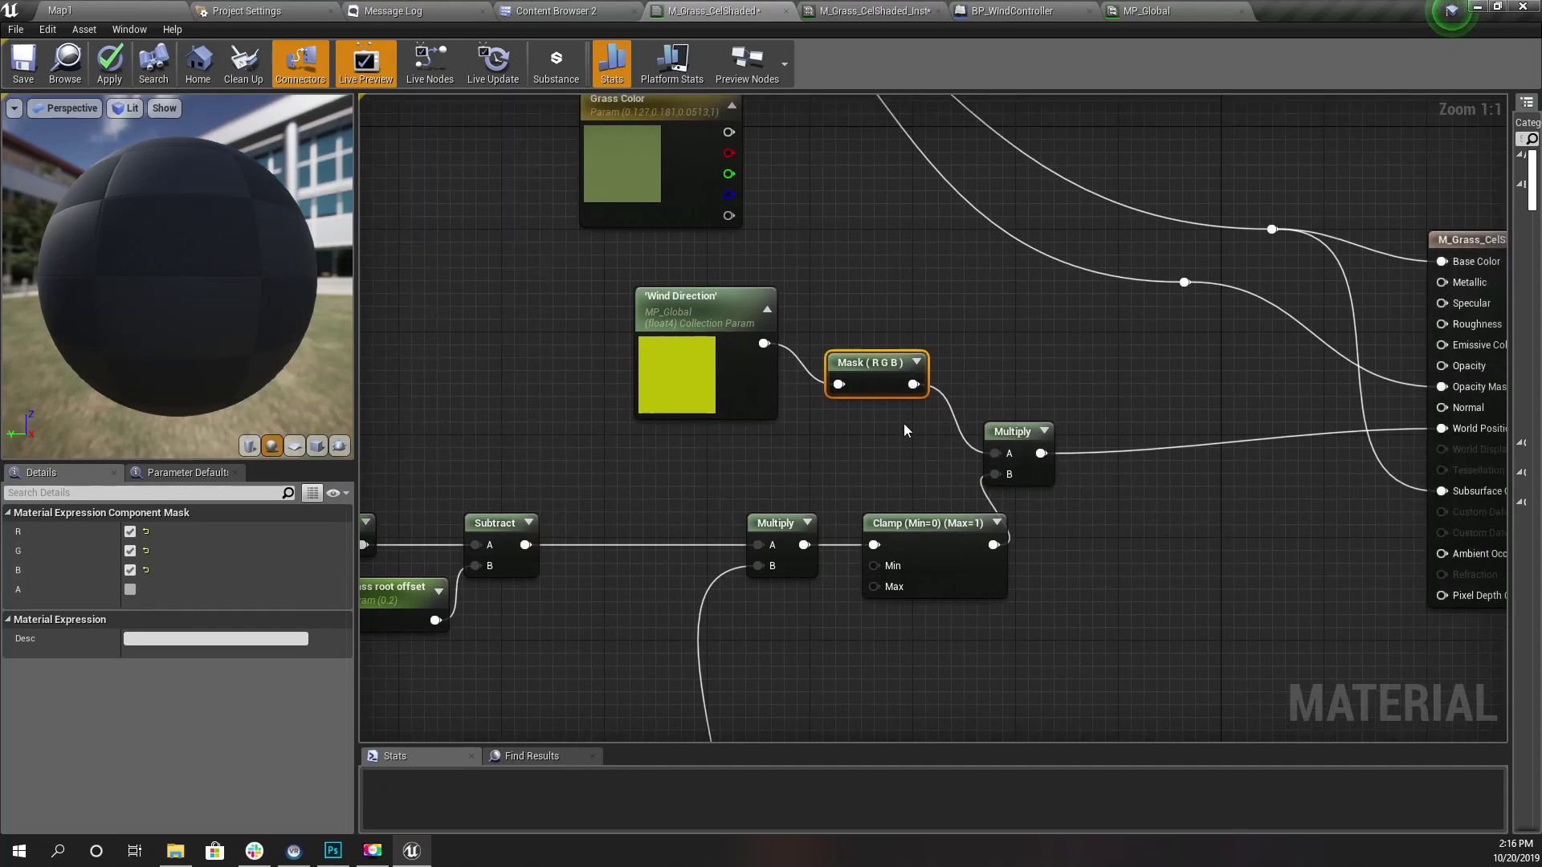
{"action": "left_click", "coordinate": [109, 64]}
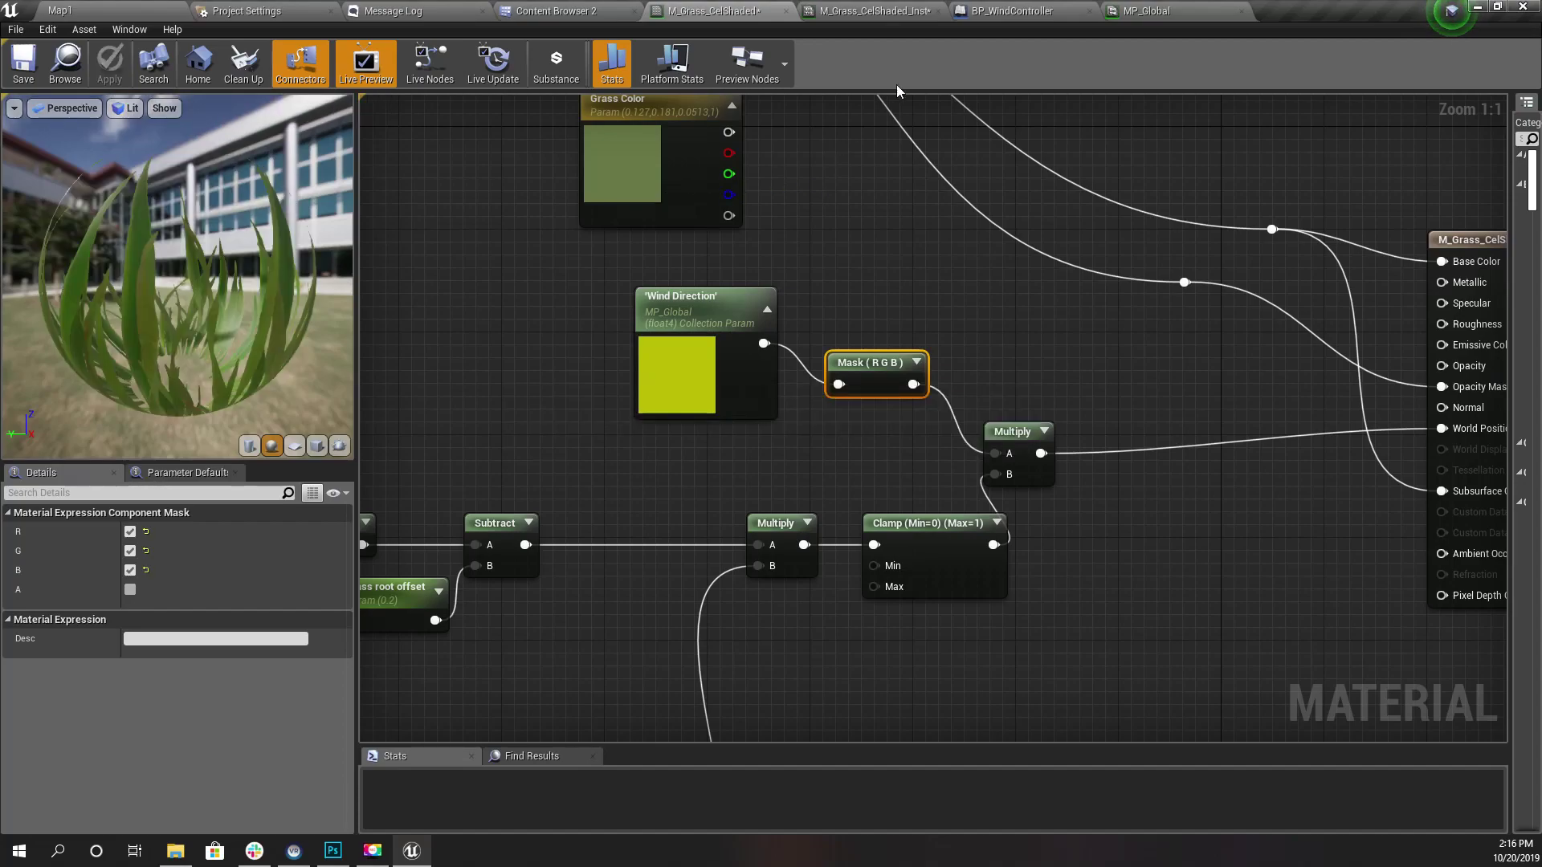
Open the Event Graph of BP_WindController at its Event Tick node.
{"action": "left_click", "coordinate": [1012, 10]}
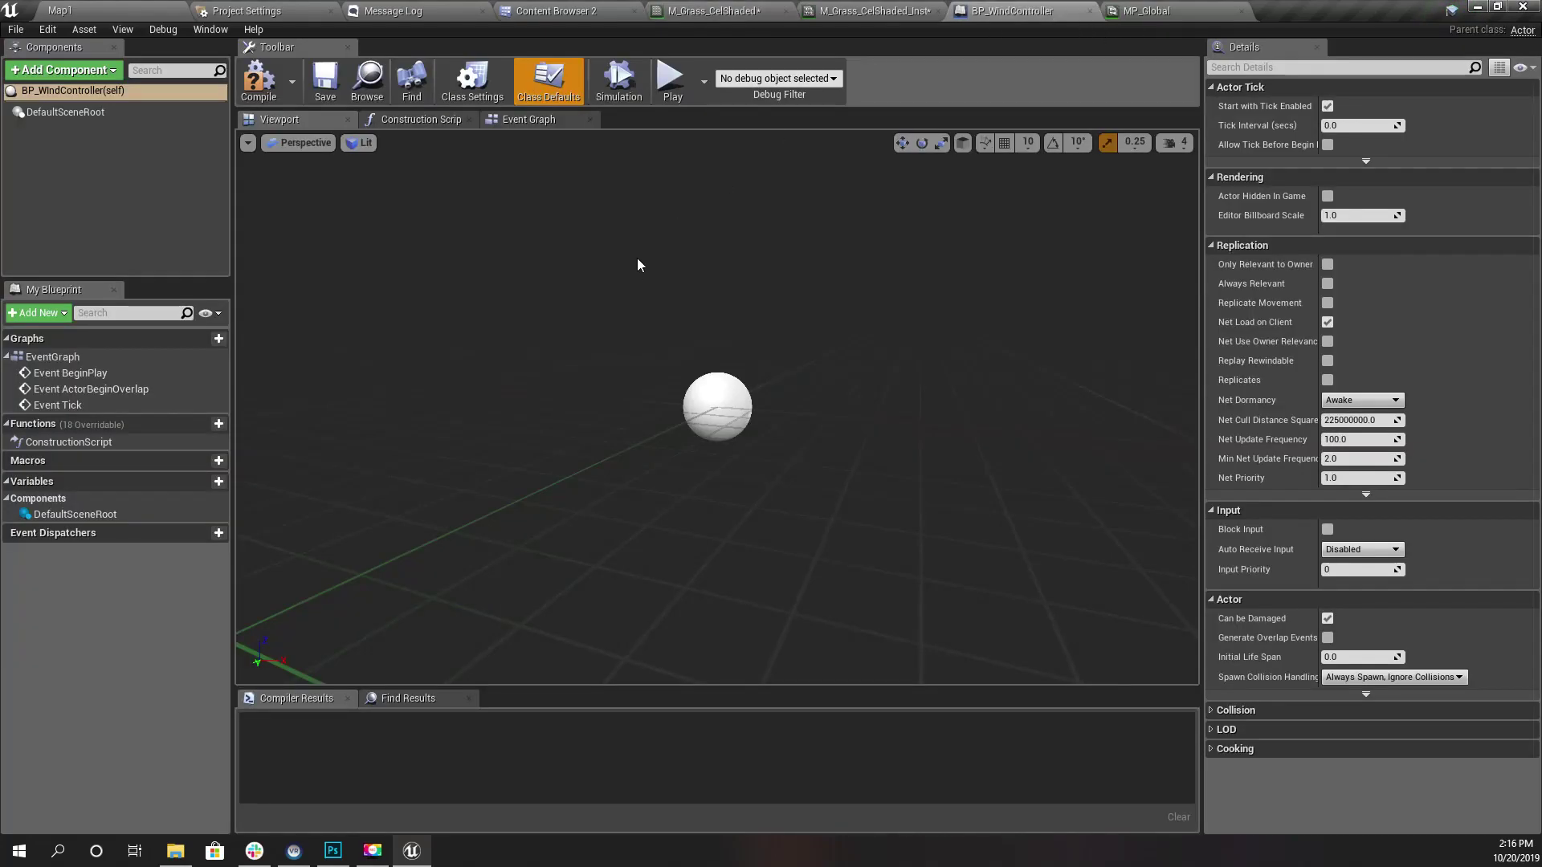
{"action": "left_click", "coordinate": [528, 121]}
{"action": "right_click_drag", "start_coordinate": [571, 405], "coordinate": [409, 405]}
{"action": "right_click_drag", "start_coordinate": [873, 586], "coordinate": [747, 384]}
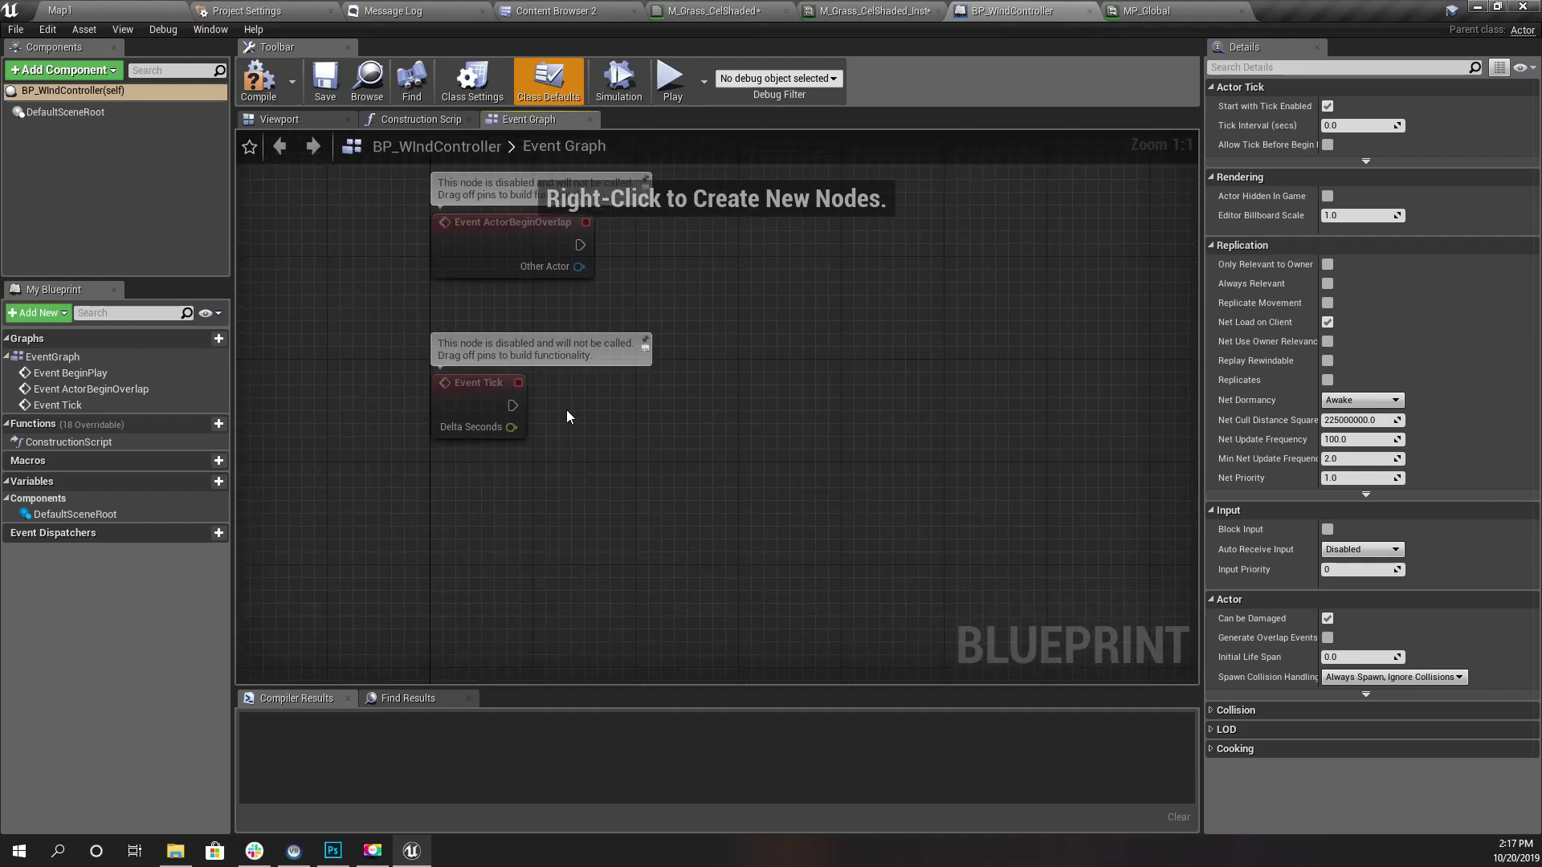
{"action": "left_click", "coordinate": [191, 532]}
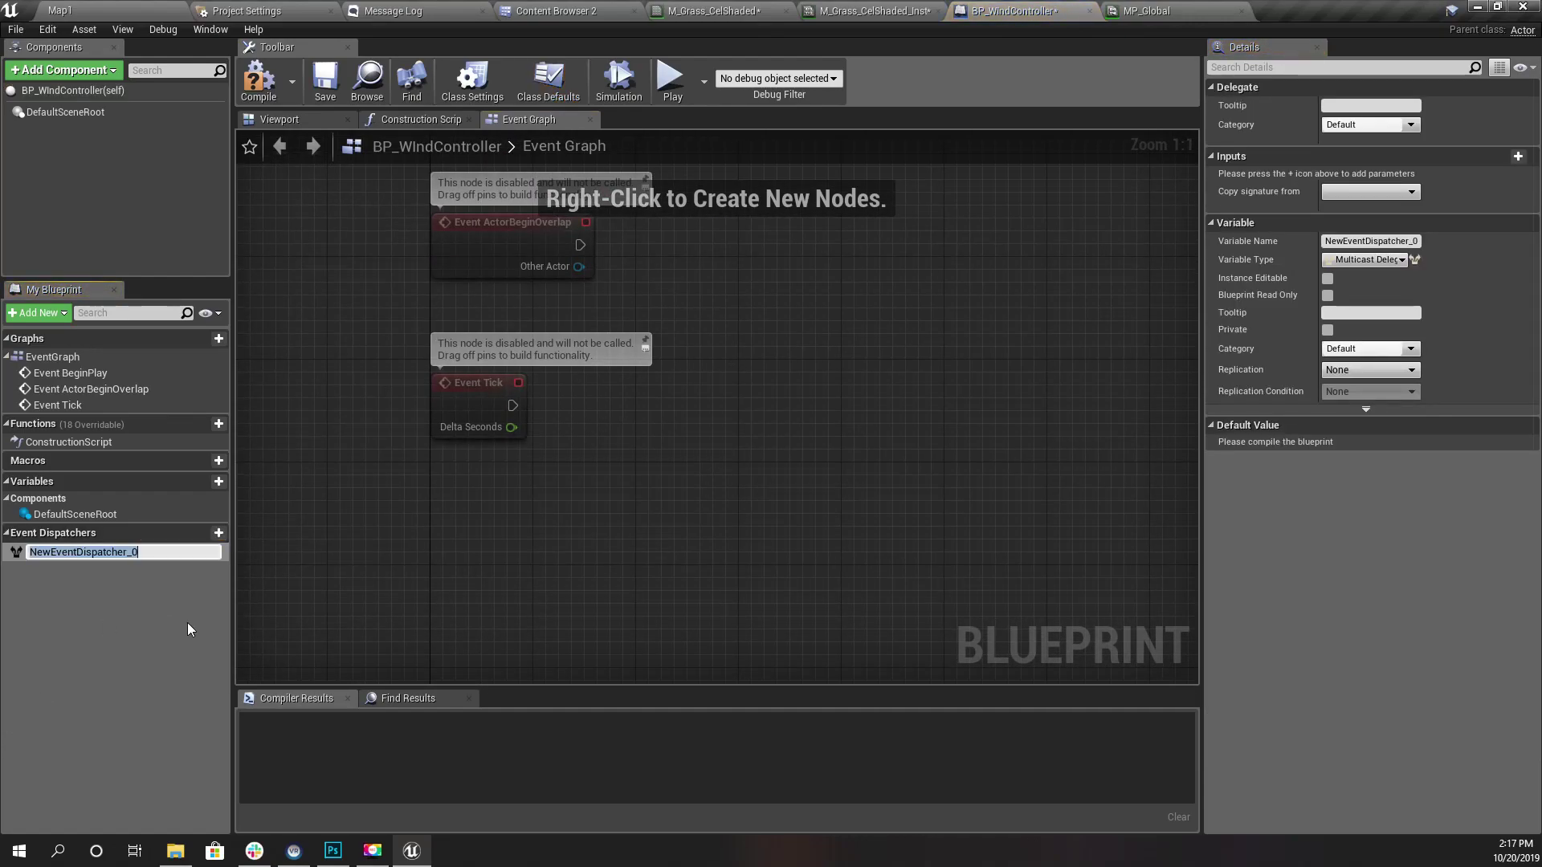
{"action": "left_click", "coordinate": [146, 614]}
{"action": "left_click", "coordinate": [118, 546]}
{"action": "key", "text": "Delete"}
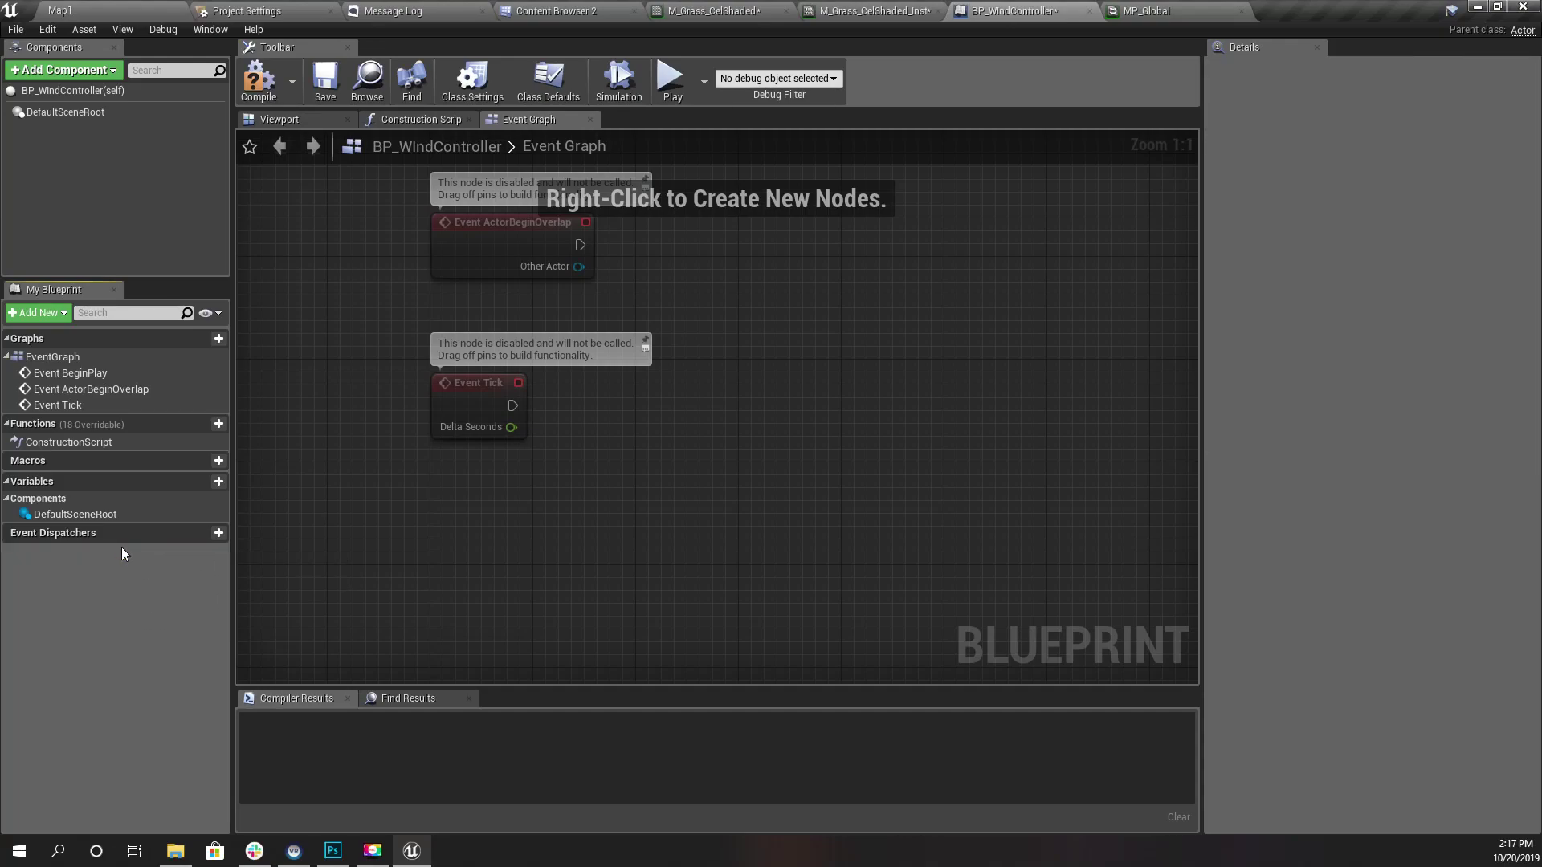
Create a new Boolean variable and add a Set Vector Parameter Value node executed from Event Tick.
{"action": "left_click", "coordinate": [201, 482]}
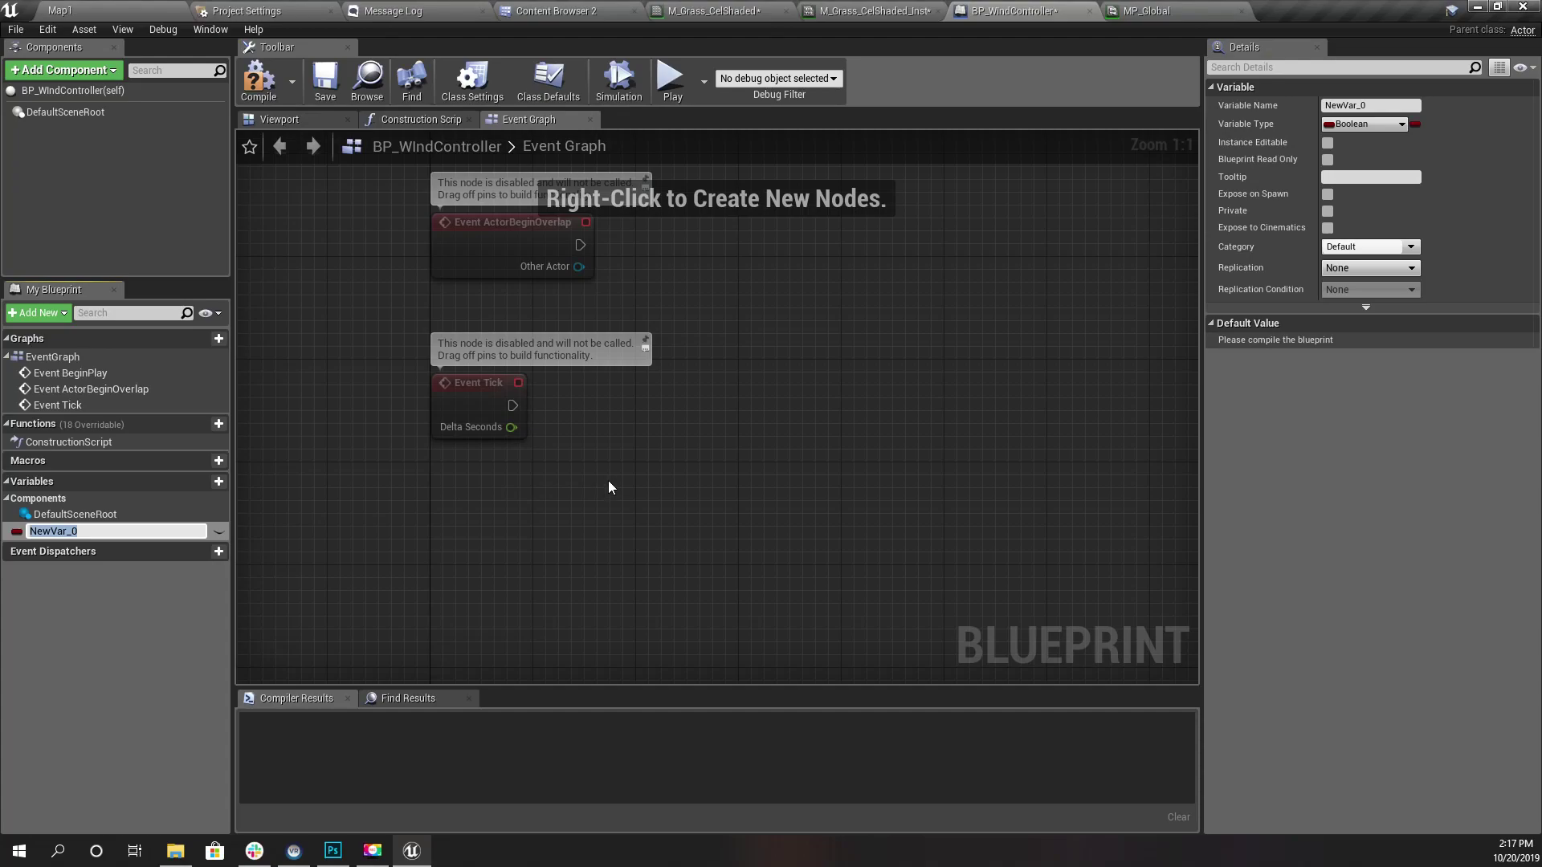
{"action": "right_click_drag", "start_coordinate": [647, 404], "coordinate": [575, 470]}
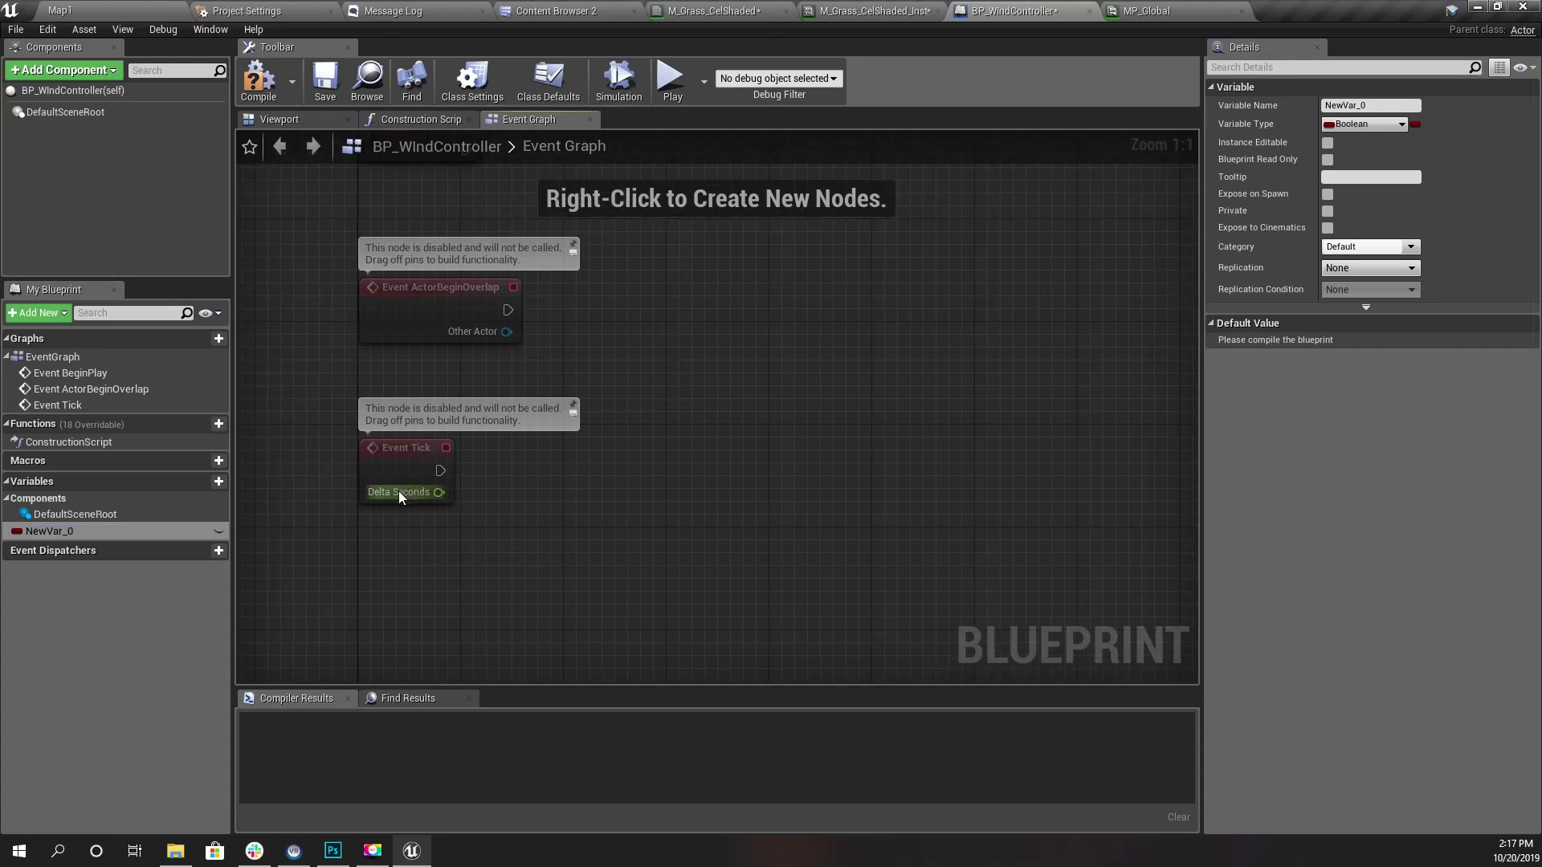
{"action": "left_click_drag", "start_coordinate": [440, 471], "coordinate": [674, 454]}
{"action": "type", "text": "set p"}
{"action": "type", "text": "set parameter"}
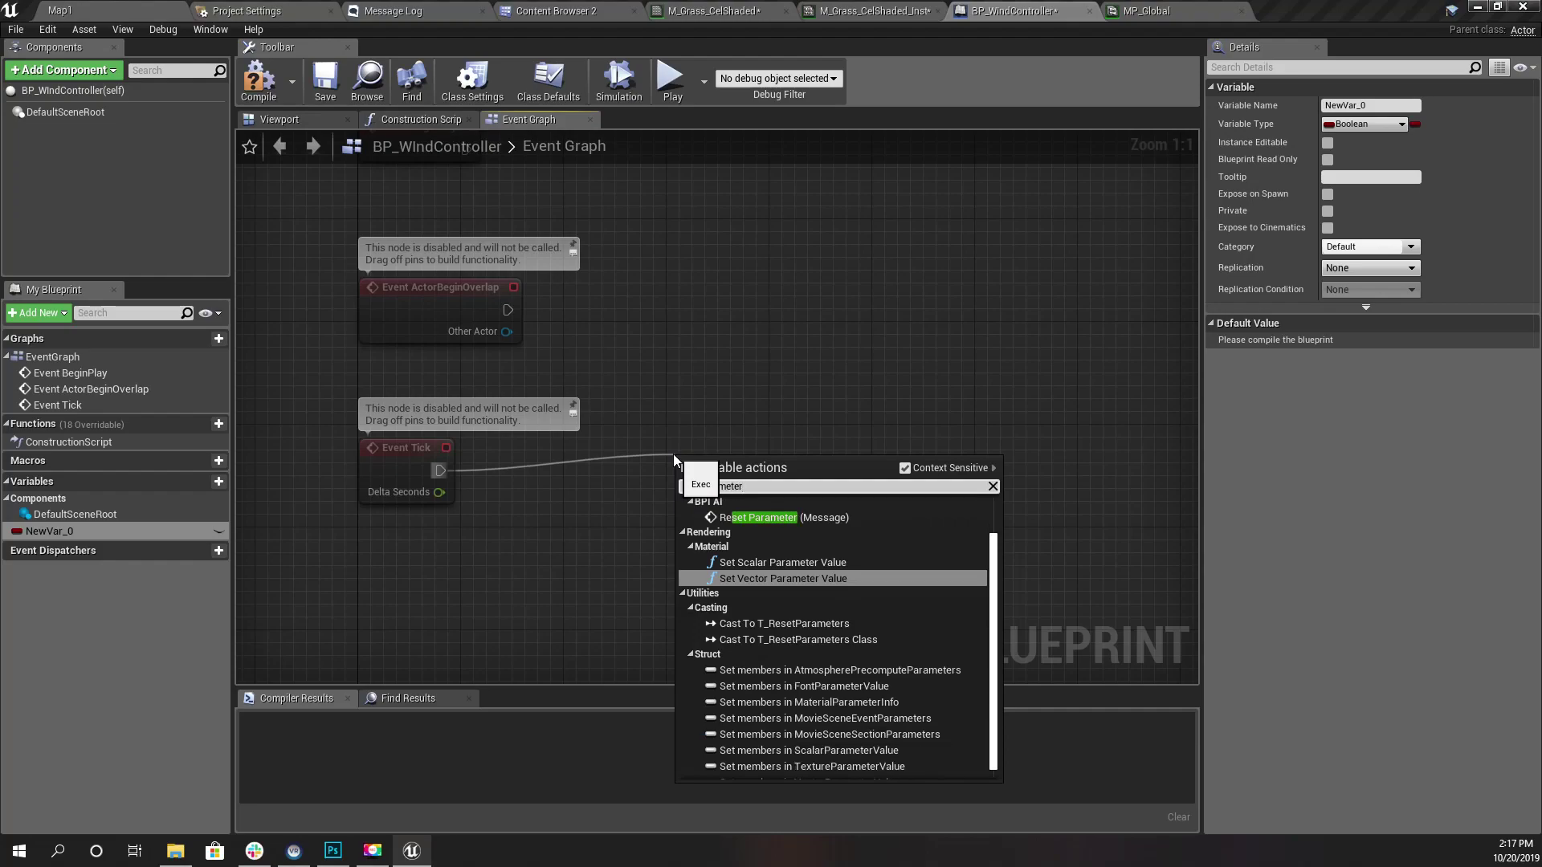
{"action": "key", "text": "Return"}
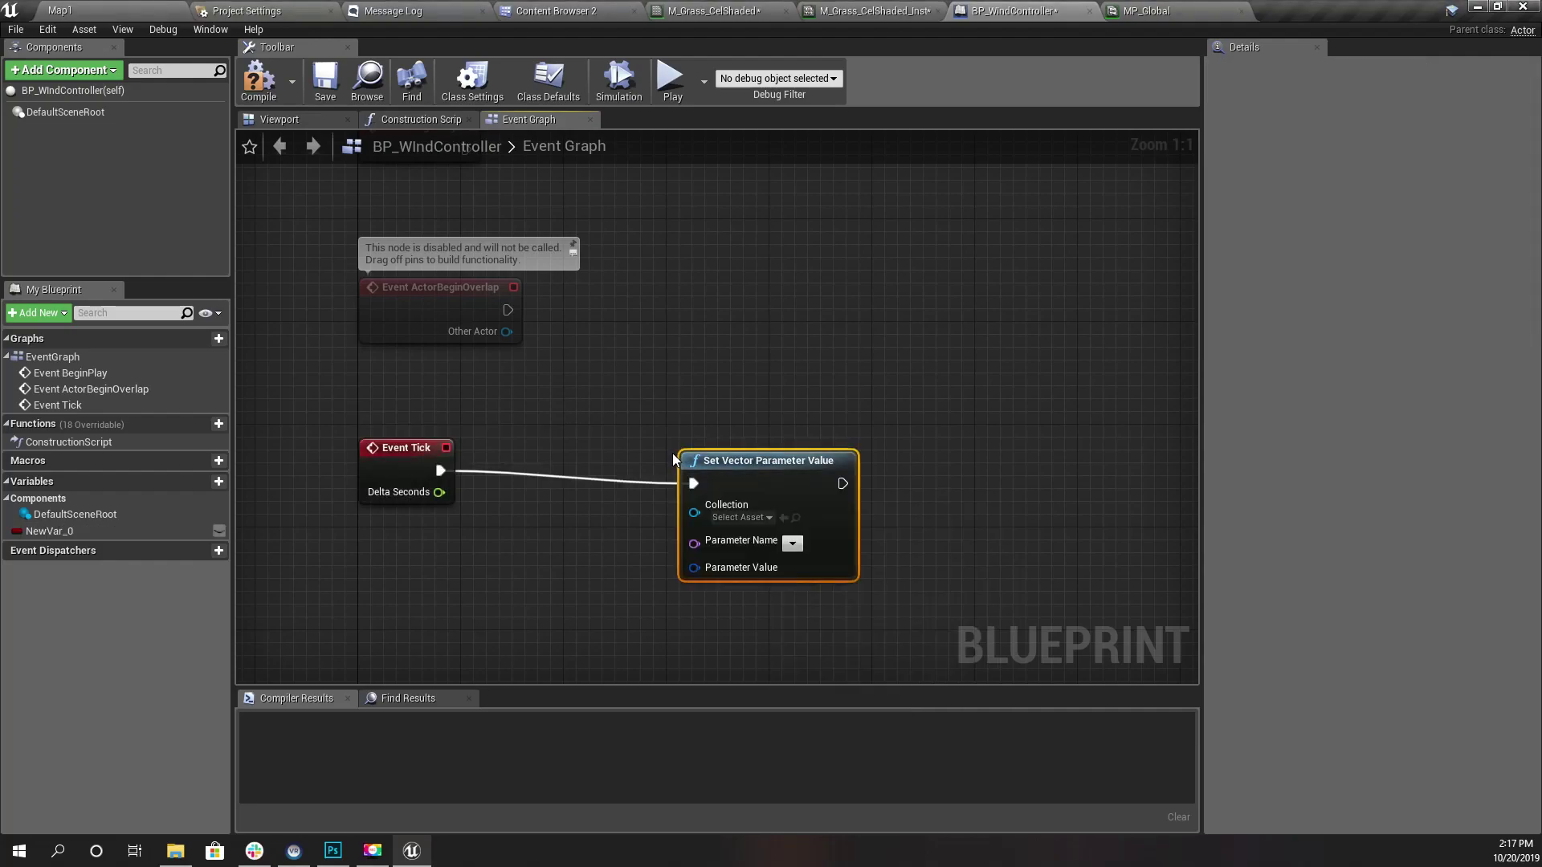
Set the Set Vector Parameter Value node's collection to MP_Global and parameter name to Wind Direction, and space it further from Event Tick.
{"action": "right_click_drag", "start_coordinate": [587, 599], "coordinate": [602, 448]}
{"action": "left_click", "coordinate": [751, 366]}
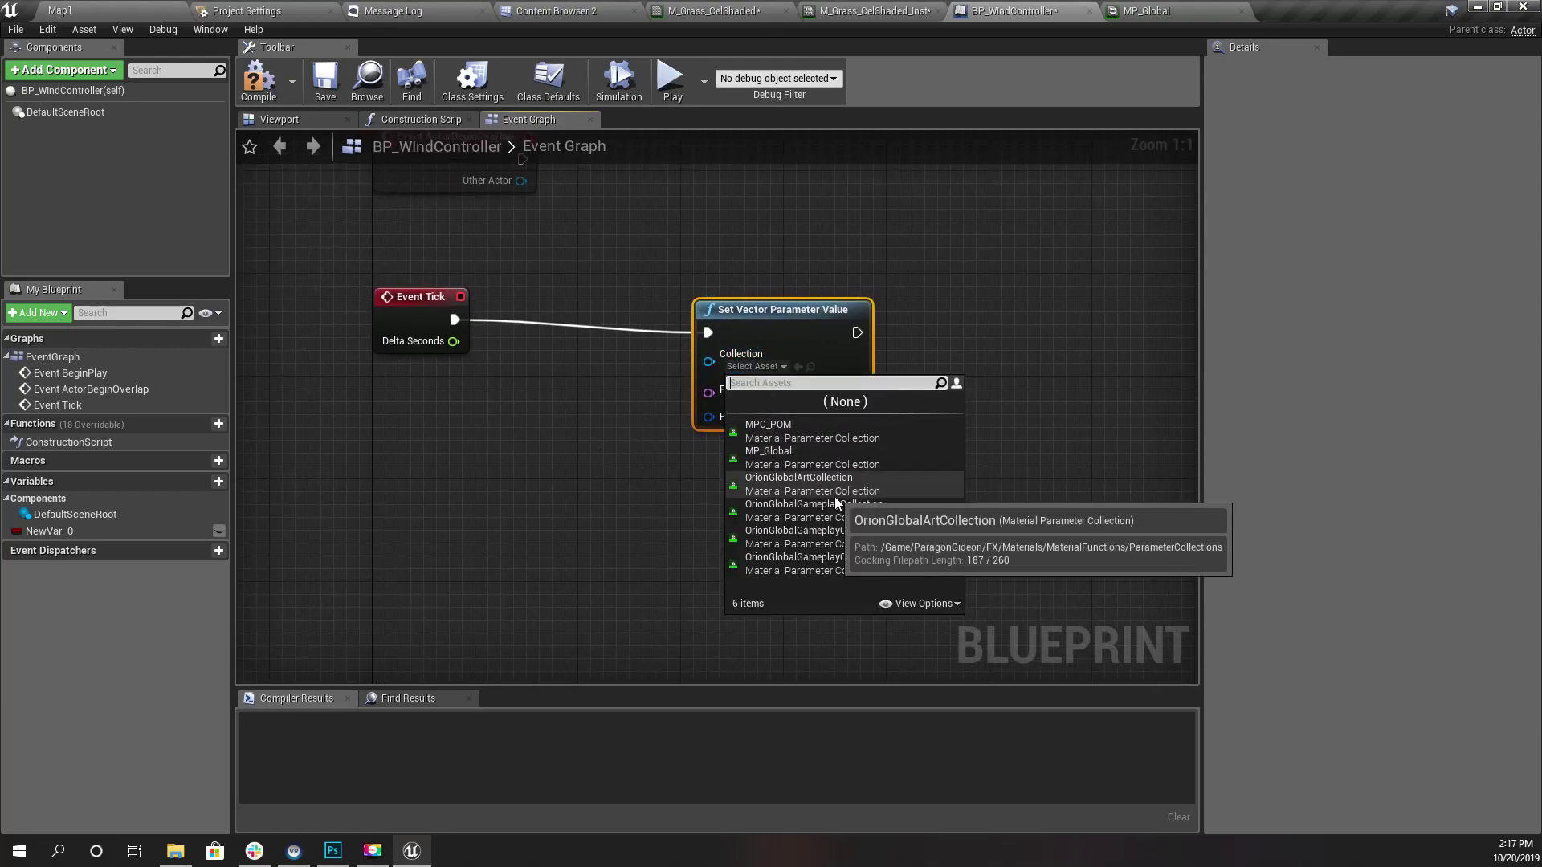
{"action": "type", "text": "mp"}
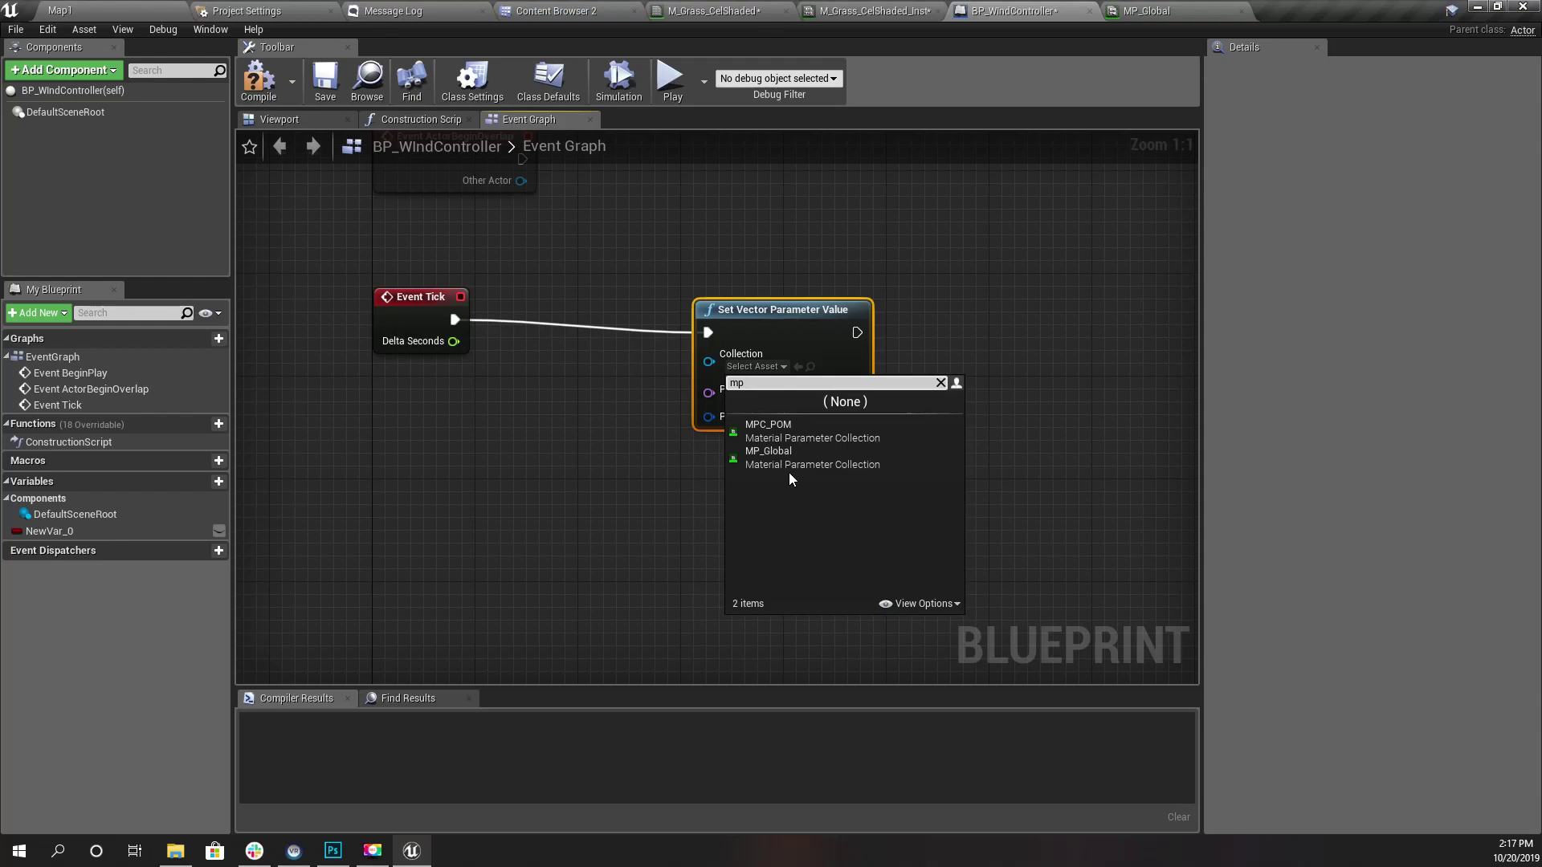
{"action": "left_click", "coordinate": [769, 433]}
{"action": "left_click", "coordinate": [760, 369]}
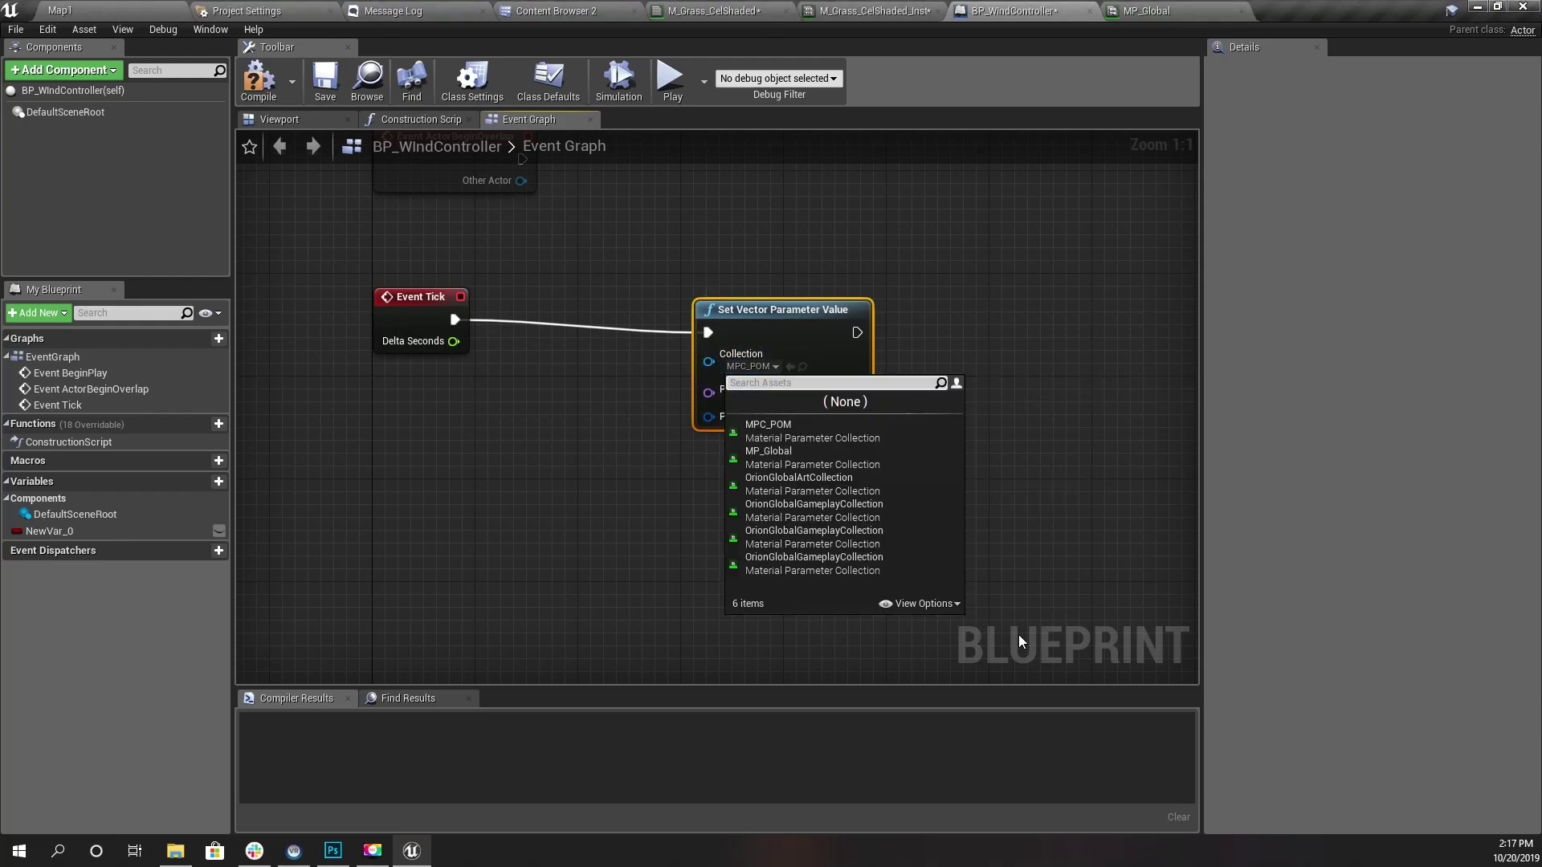
{"action": "left_click", "coordinate": [805, 459]}
{"action": "left_click", "coordinate": [810, 393]}
{"action": "left_click", "coordinate": [811, 408]}
{"action": "left_click_drag", "start_coordinate": [803, 326], "coordinate": [958, 326]}
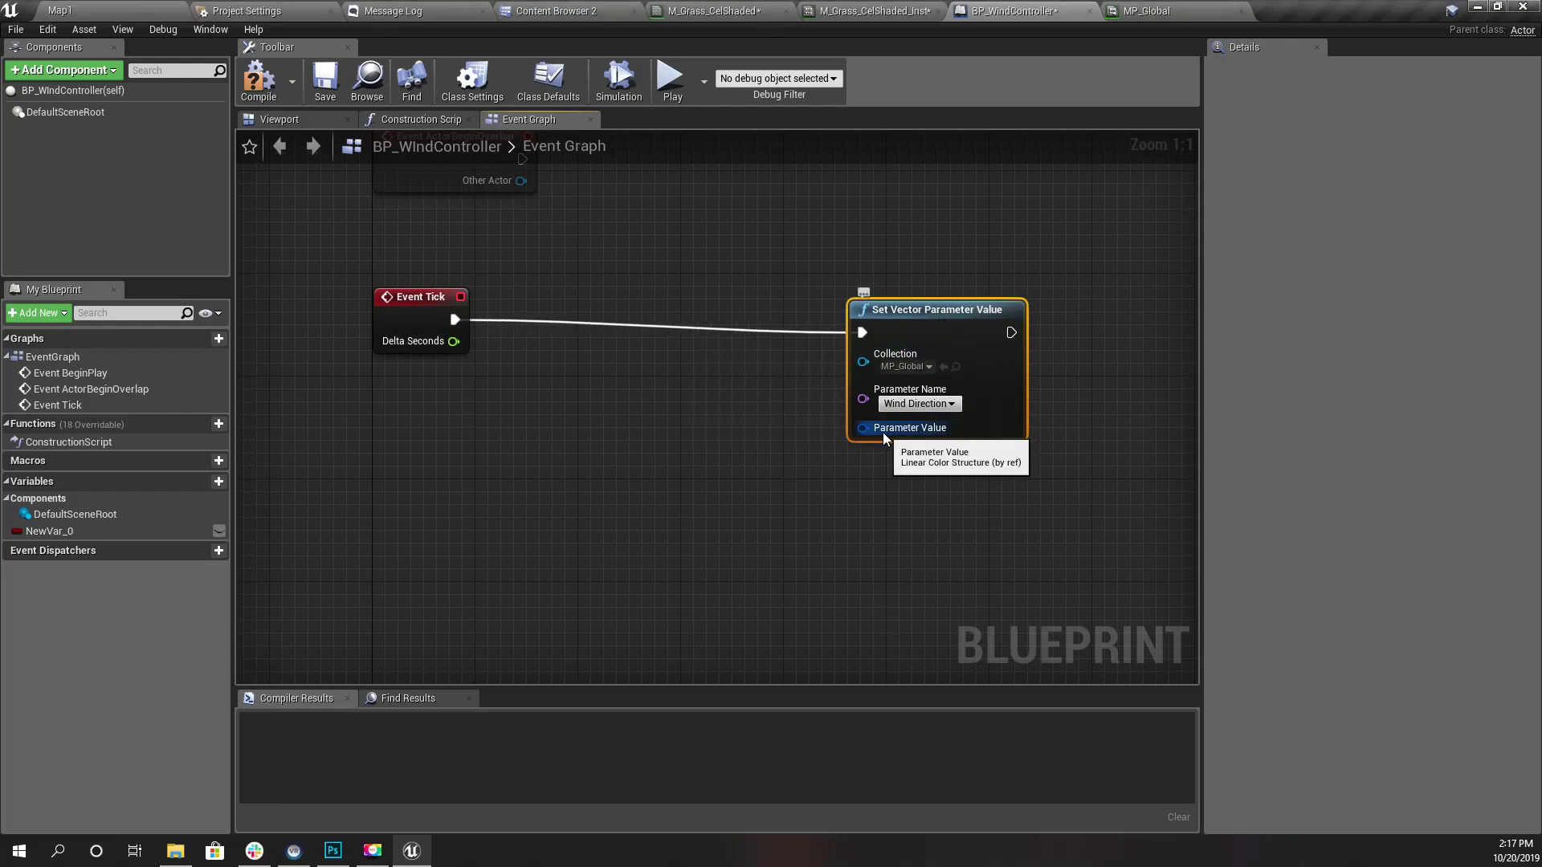
{"action": "left_click_drag", "start_coordinate": [883, 432], "coordinate": [798, 435]}
{"action": "left_click", "coordinate": [611, 477]}
{"action": "left_click", "coordinate": [816, 429]}
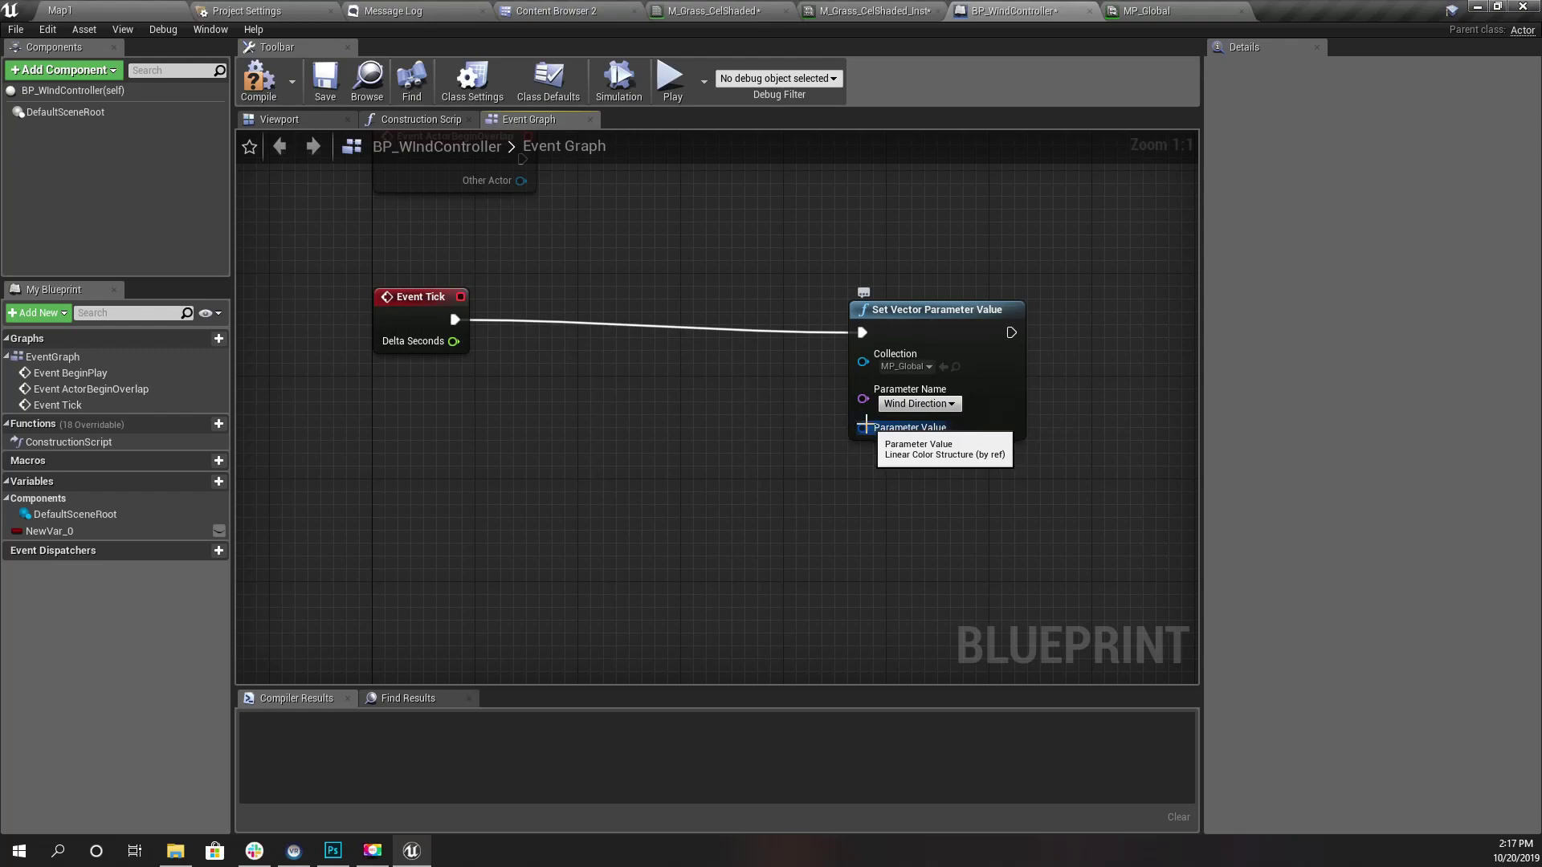
Feed the Parameter Value input from a new Make LinearColor node and spread the nodes apart.
{"action": "left_click_drag", "start_coordinate": [865, 426], "coordinate": [806, 442]}
{"action": "type", "text": "make"}
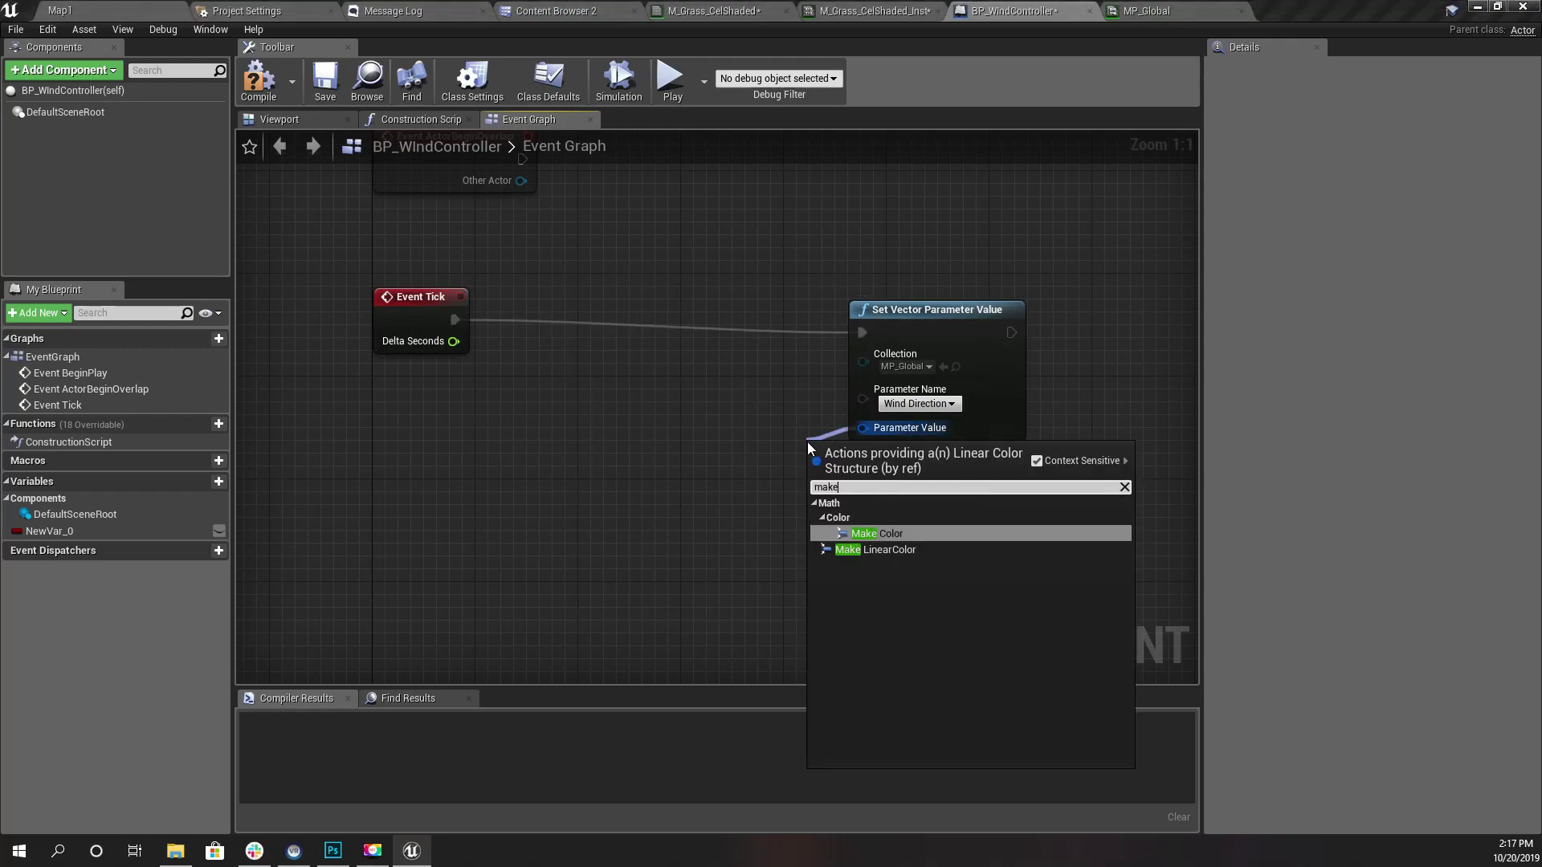
{"action": "key", "text": "Down"}
{"action": "key", "text": "Return"}
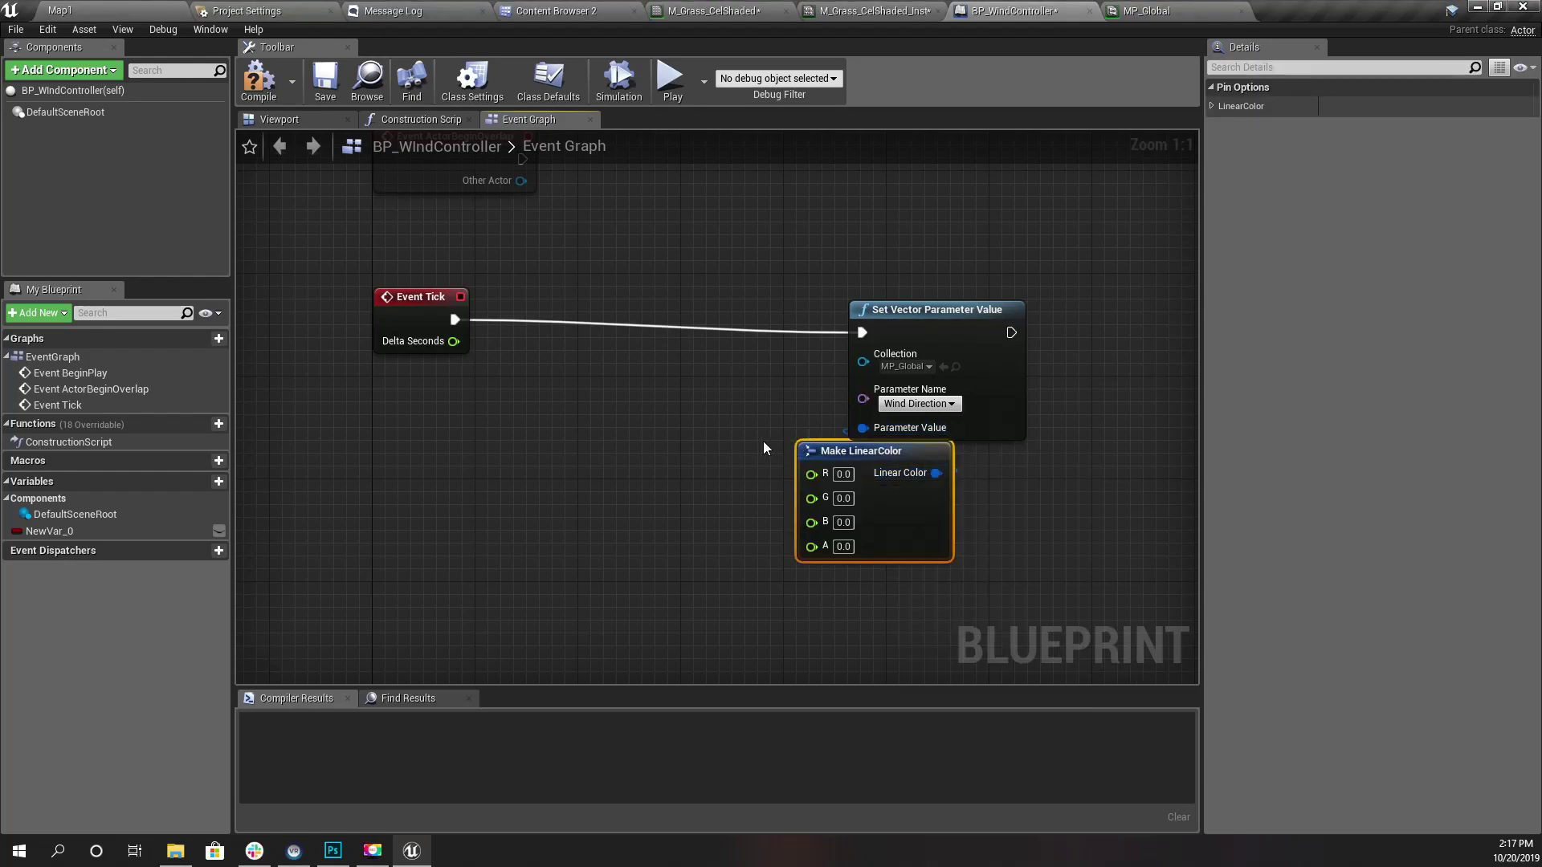
{"action": "right_click_drag", "start_coordinate": [745, 444], "coordinate": [500, 411]}
{"action": "left_click_drag", "start_coordinate": [697, 280], "coordinate": [850, 266]}
{"action": "right_click_drag", "start_coordinate": [534, 540], "coordinate": [713, 522]}
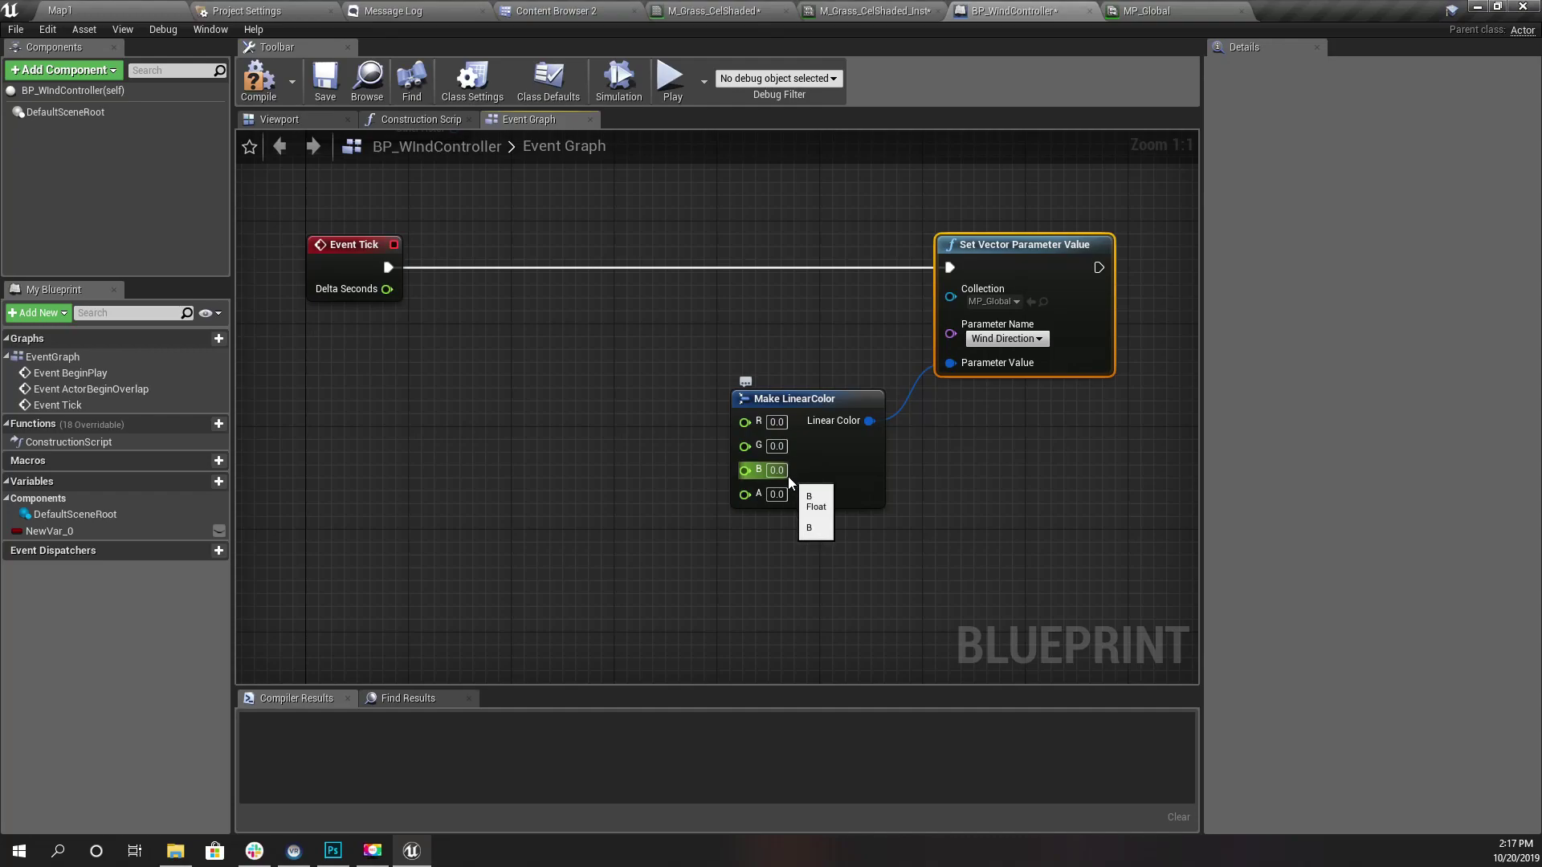
{"action": "right_click_drag", "start_coordinate": [926, 520], "coordinate": [845, 524]}
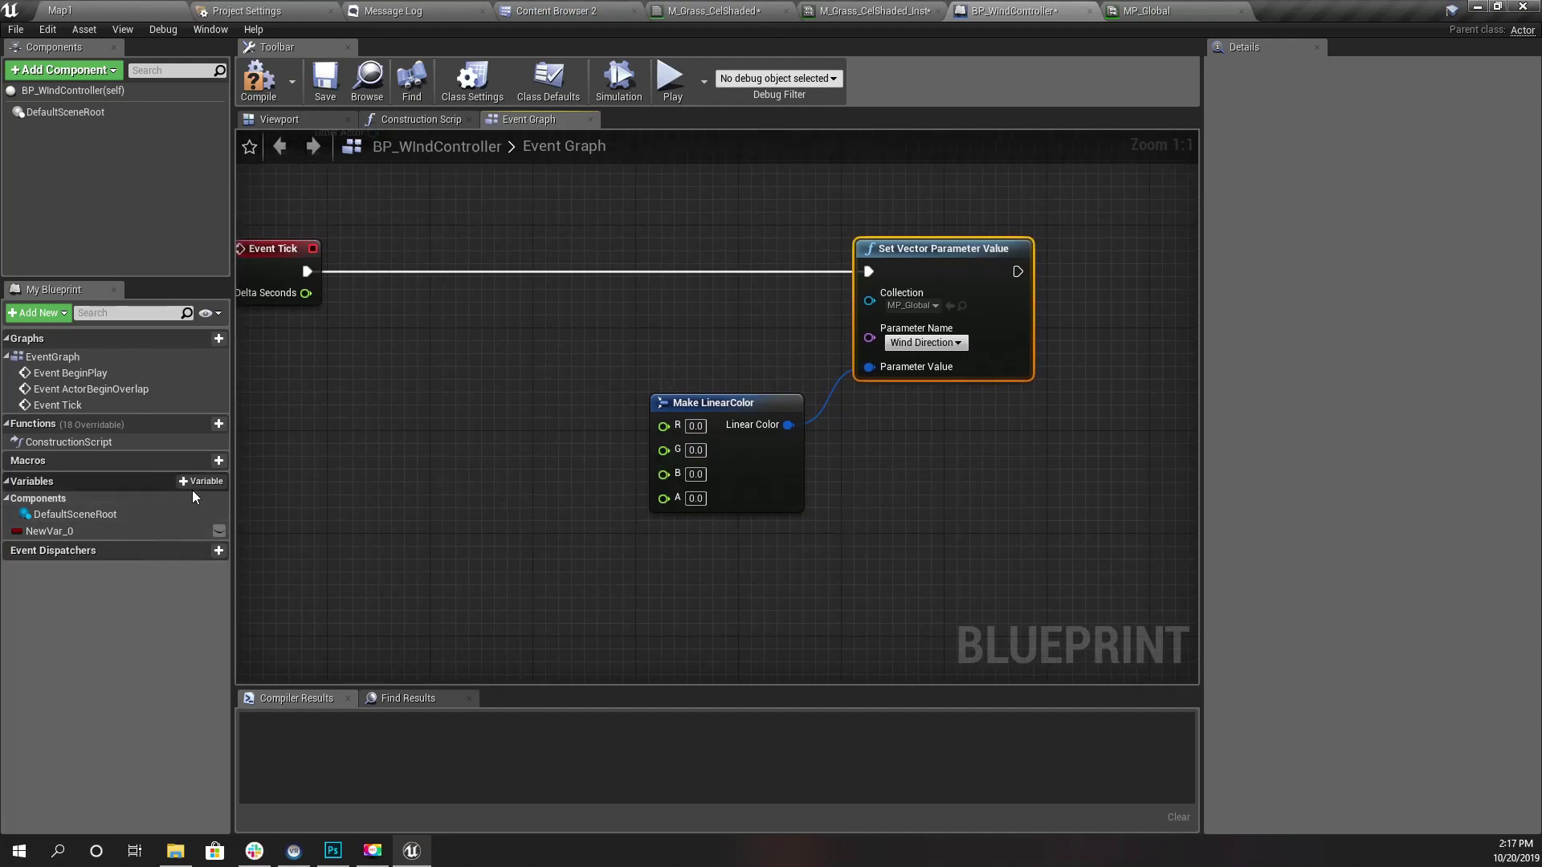
{"action": "left_click", "coordinate": [198, 483]}
{"action": "key", "text": "Return"}
{"action": "left_click", "coordinate": [73, 546]}
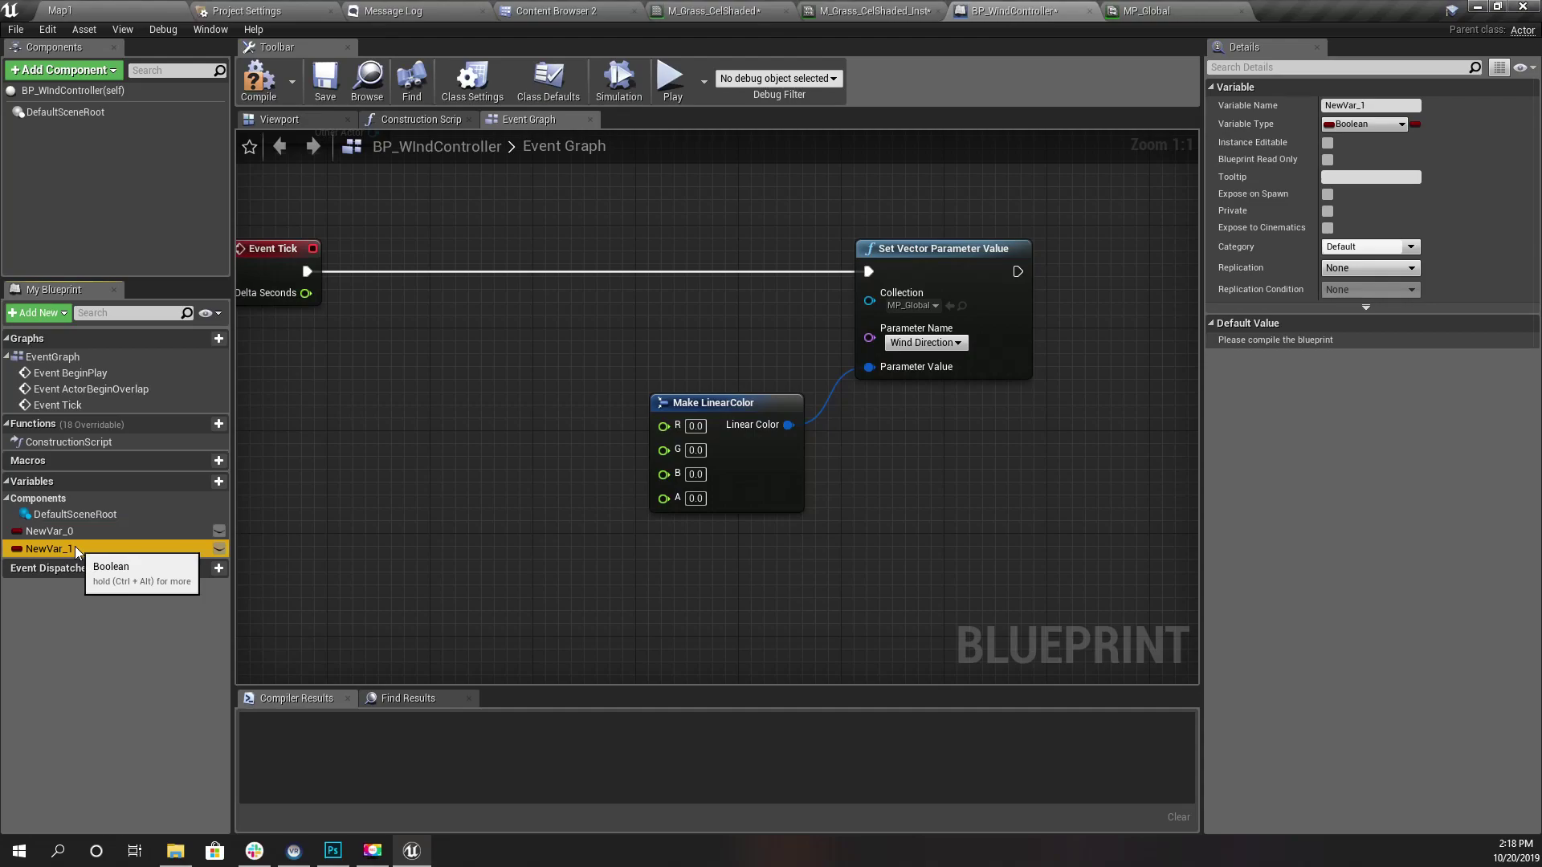
{"action": "key", "text": "Delete"}
Rename the Boolean variable NewVar_0 to CurrentWindDirection.
{"action": "left_click", "coordinate": [70, 528]}
{"action": "left_click", "coordinate": [98, 529]}
{"action": "type", "text": "Curre"}
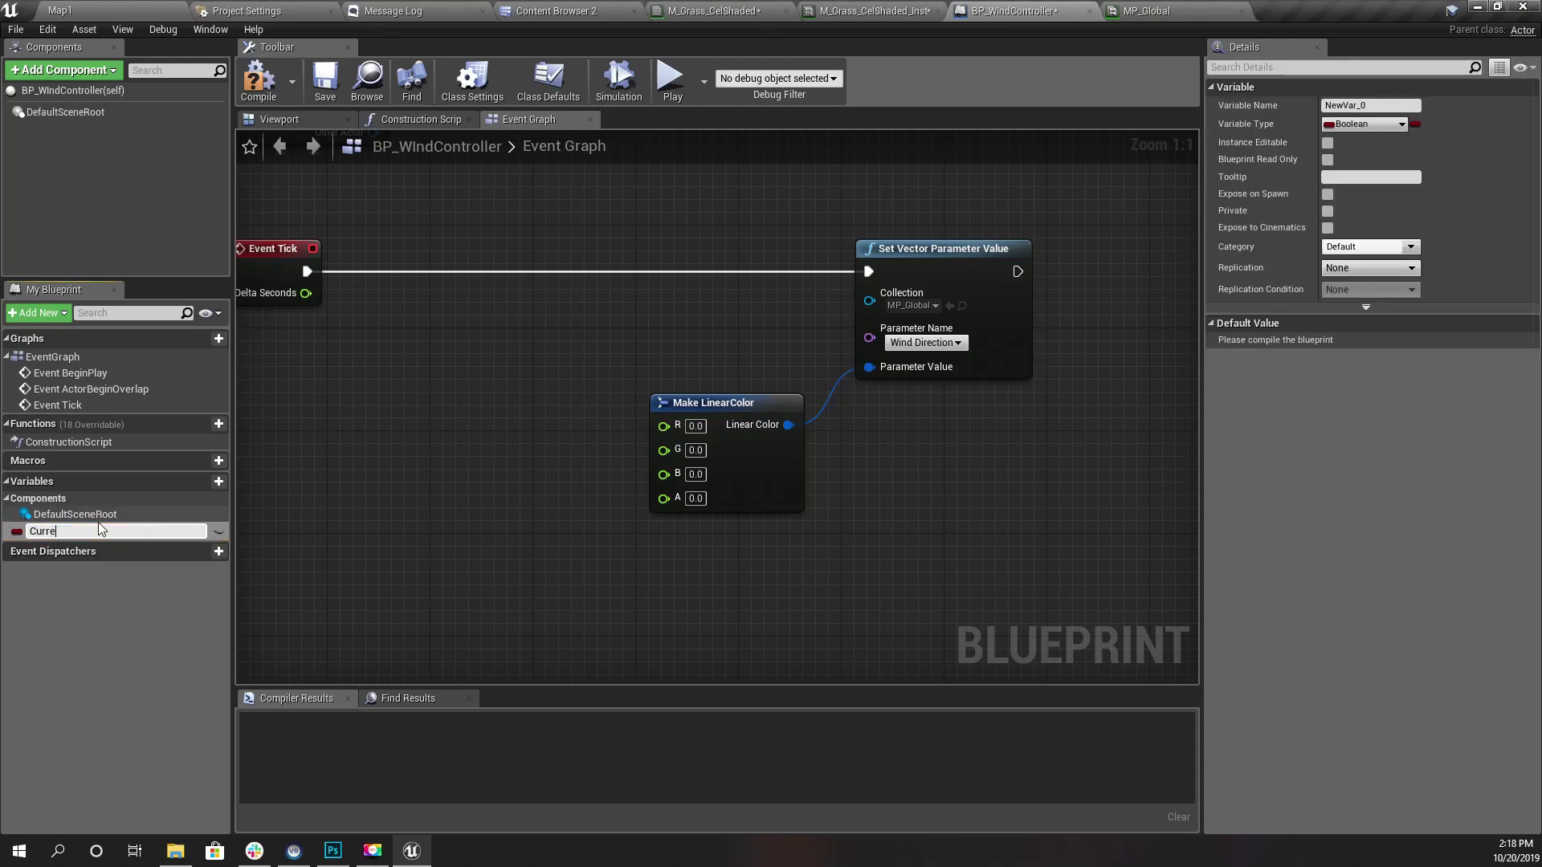
{"action": "type", "text": "ntWindDirection"}
{"action": "key", "text": "Return"}
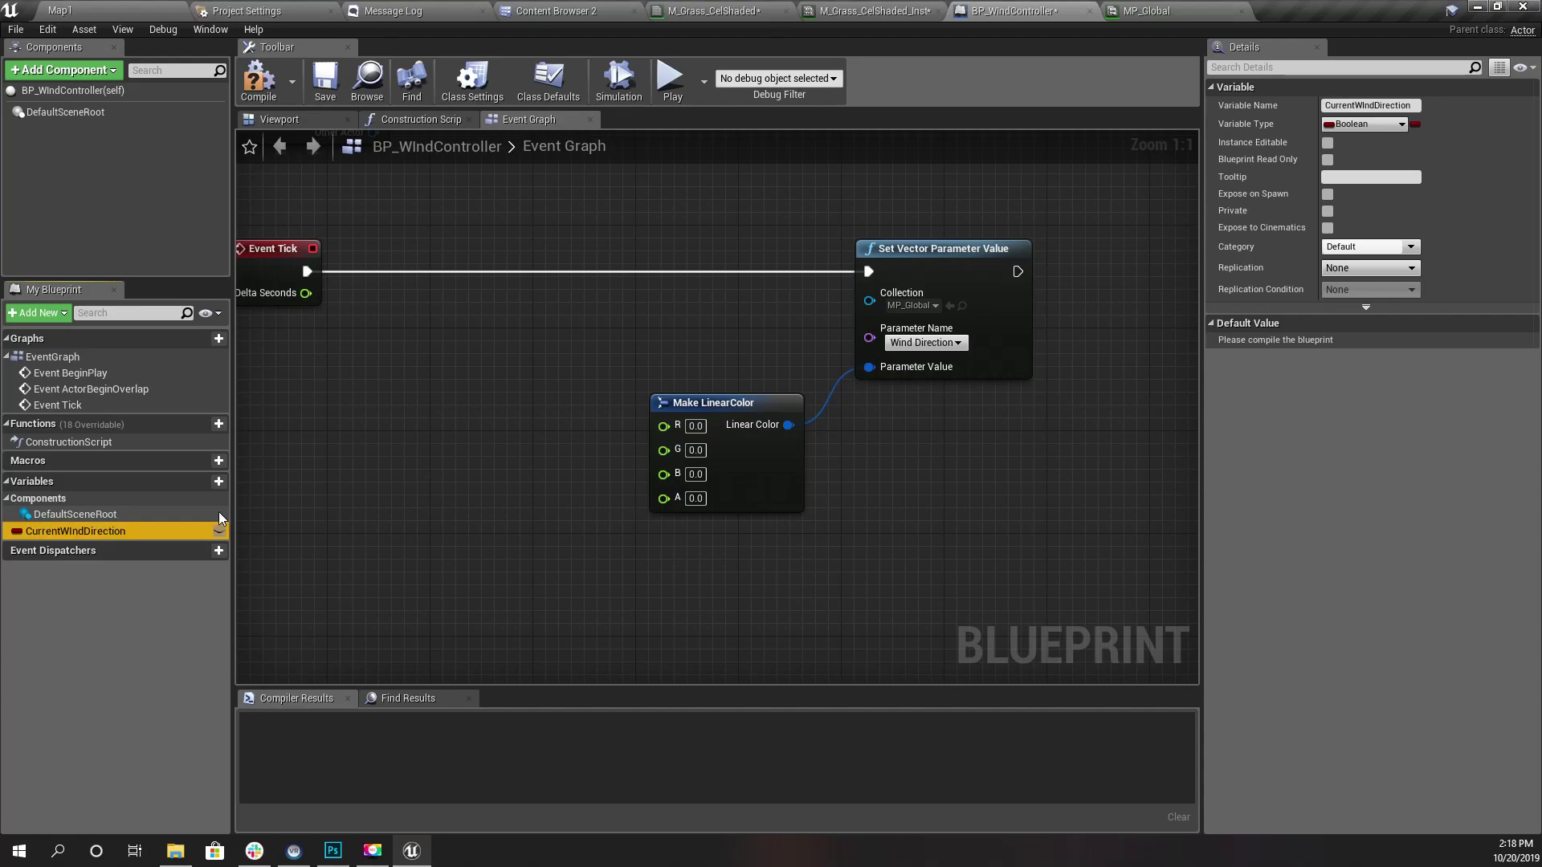
Change the CurrentWindDirection variable's type to Vector and compile the Blueprint.
{"action": "left_click", "coordinate": [1365, 124]}
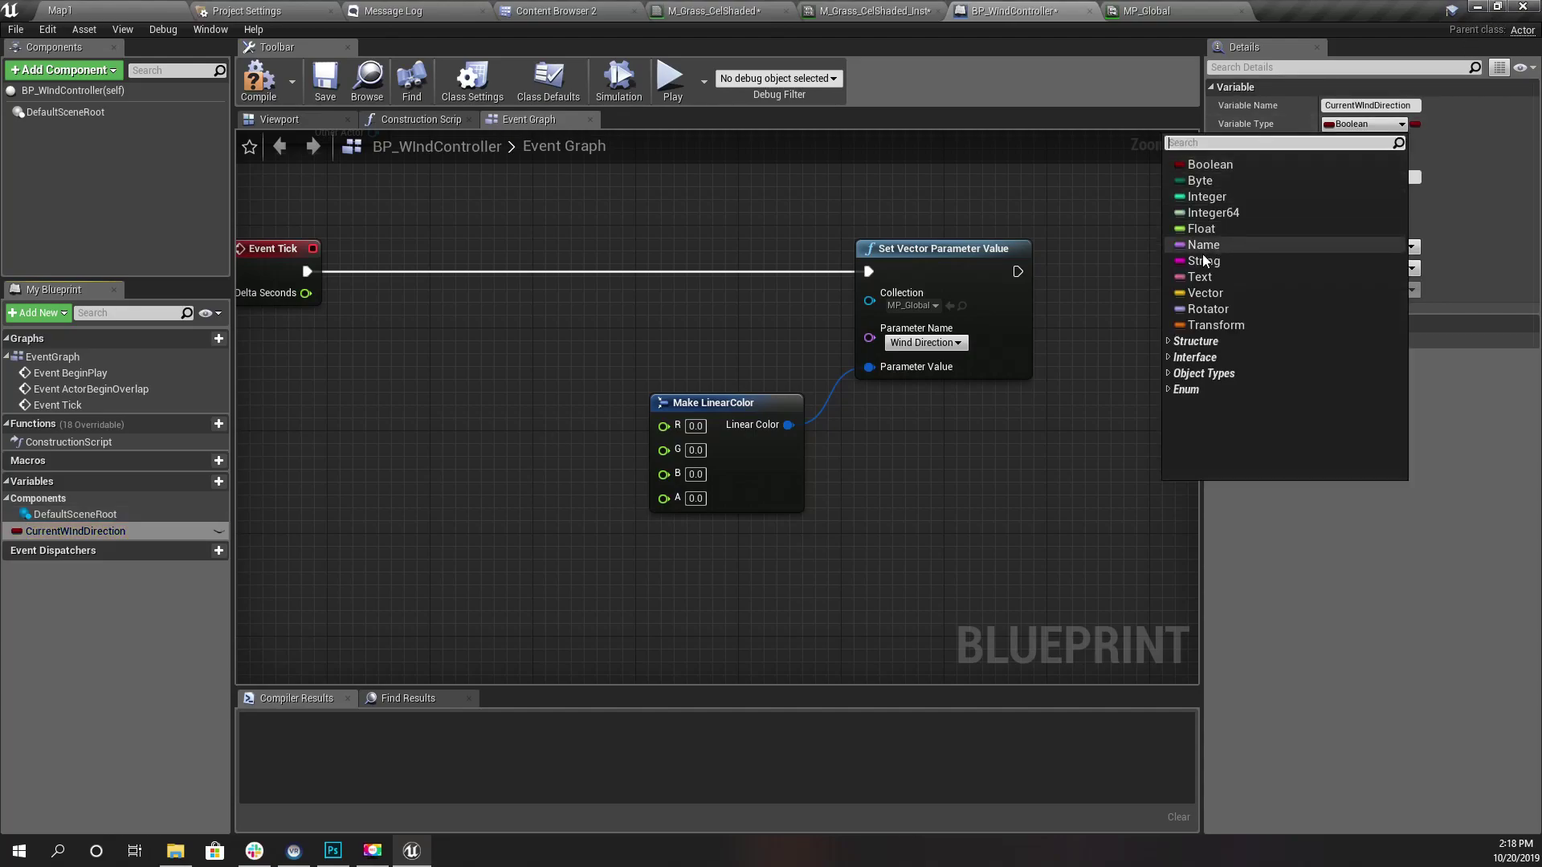
{"action": "left_click", "coordinate": [1221, 303]}
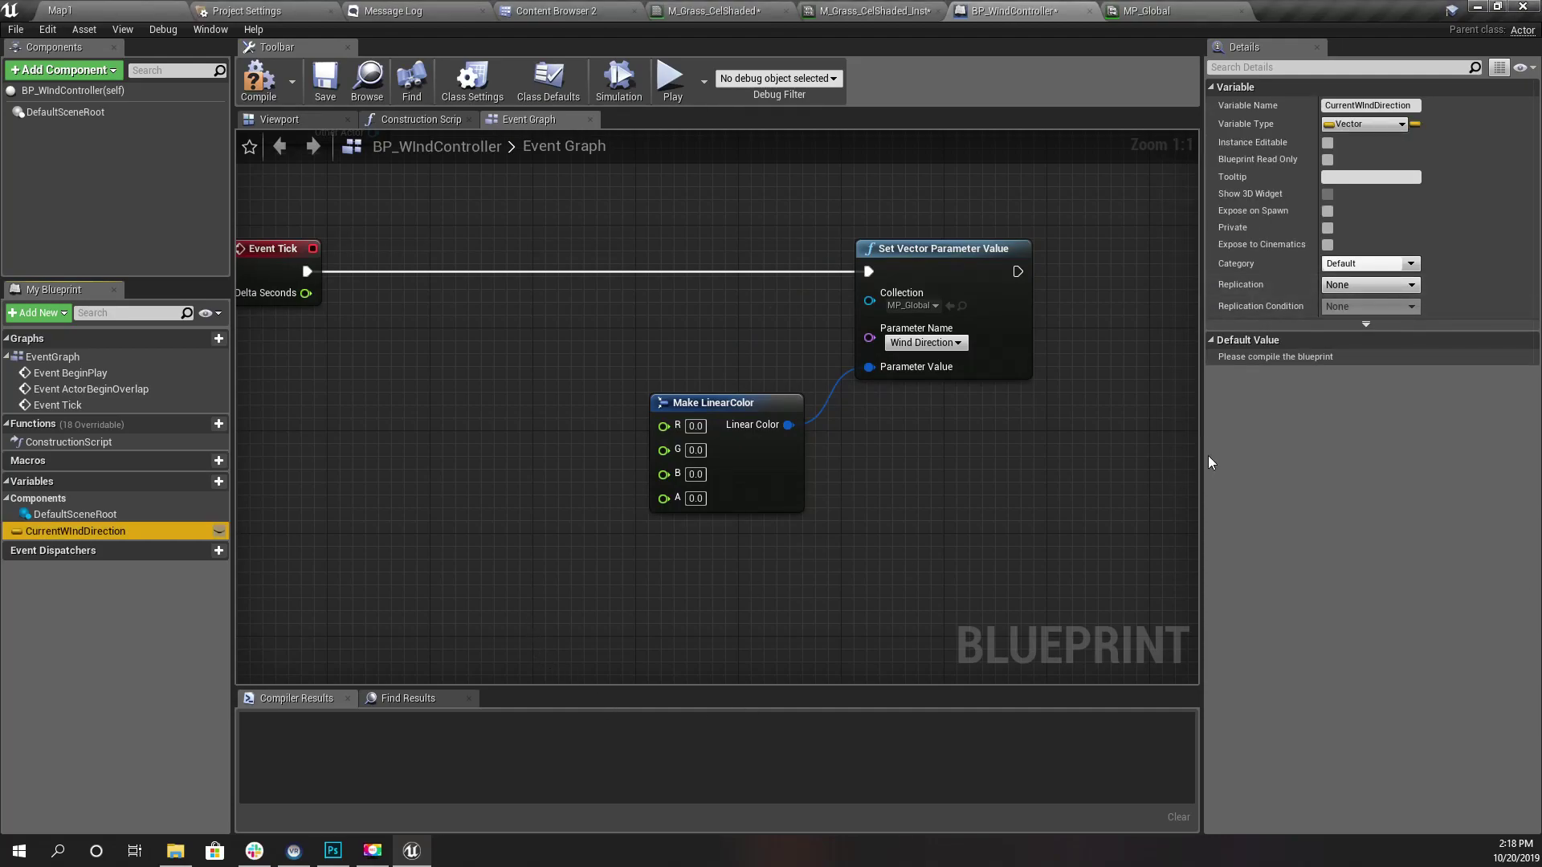
{"action": "left_click", "coordinate": [258, 77]}
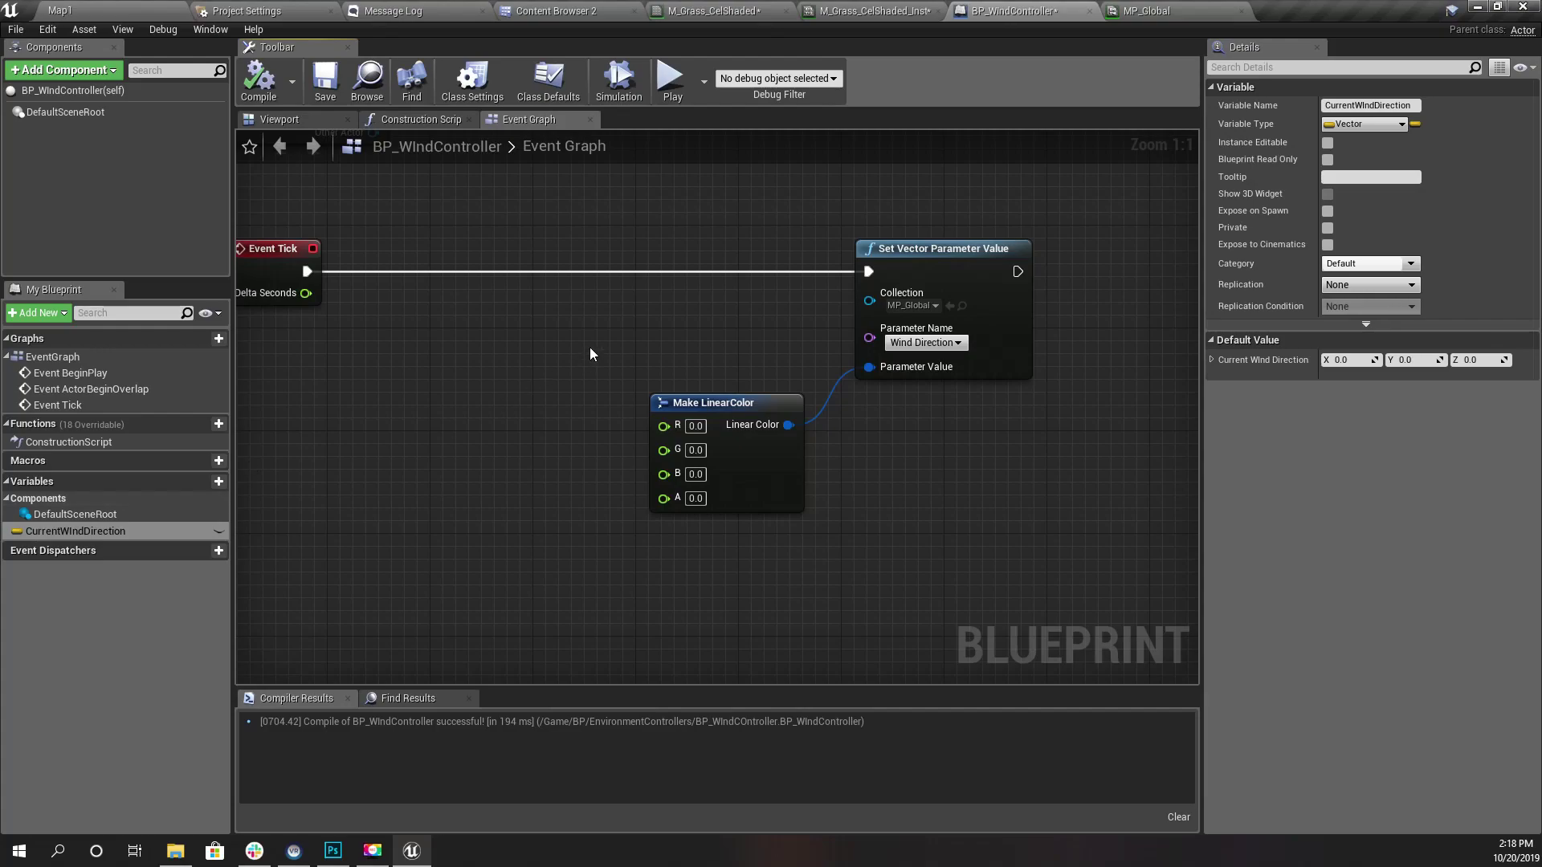
Place a getter node for CurrentWindDirection in the Event Graph, below Event Tick.
{"action": "left_click_drag", "start_coordinate": [605, 194], "coordinate": [1104, 489]}
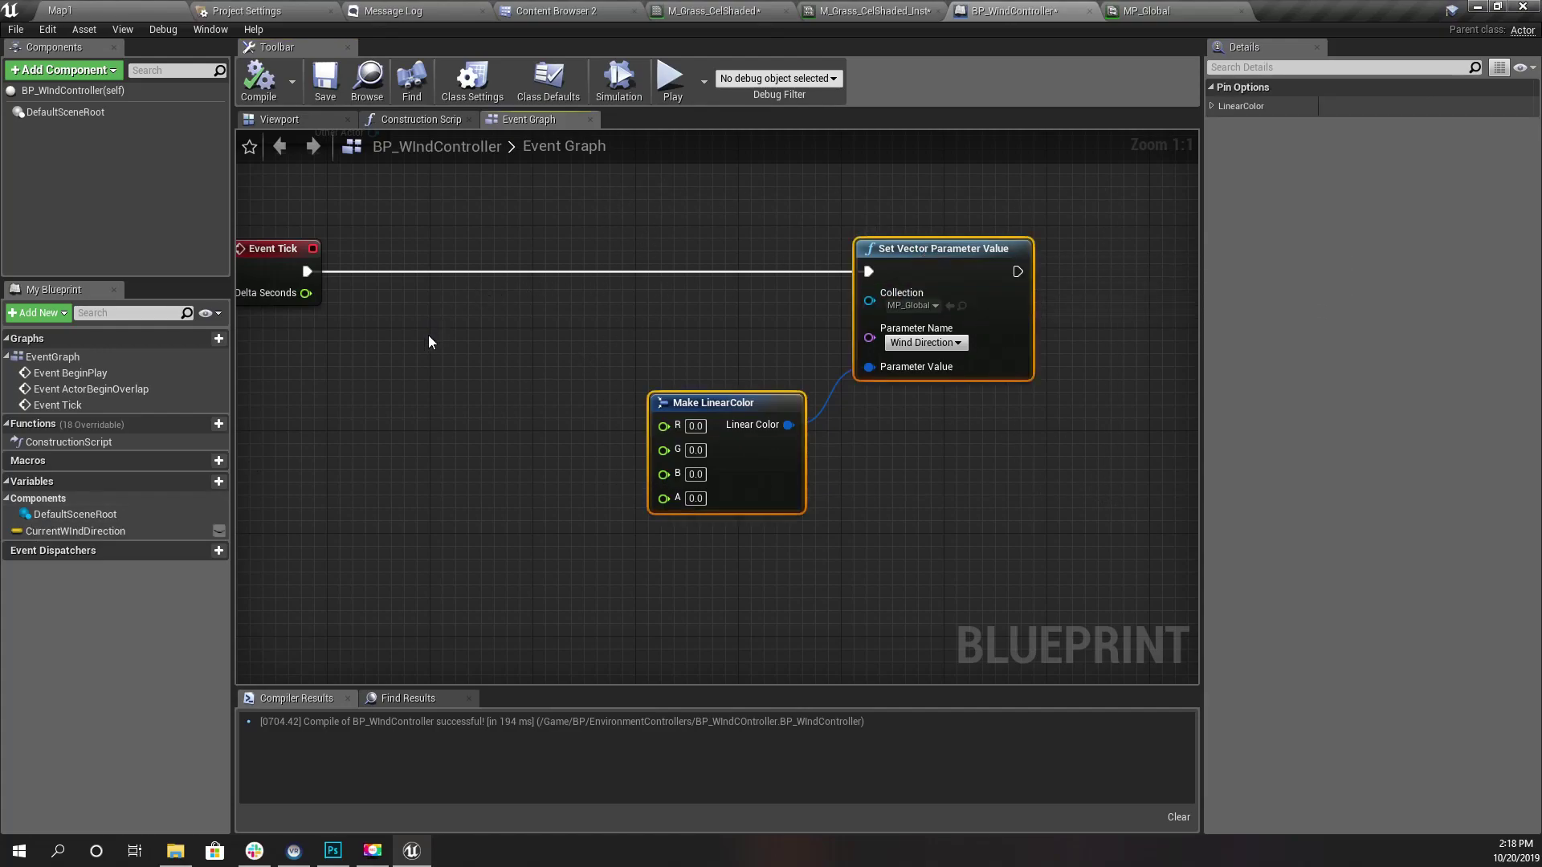
{"action": "left_click_drag", "start_coordinate": [41, 531], "coordinate": [318, 428]}
{"action": "left_click", "coordinate": [343, 444]}
{"action": "left_click_drag", "start_coordinate": [435, 432], "coordinate": [639, 358]}
{"action": "type", "text": "rer"}
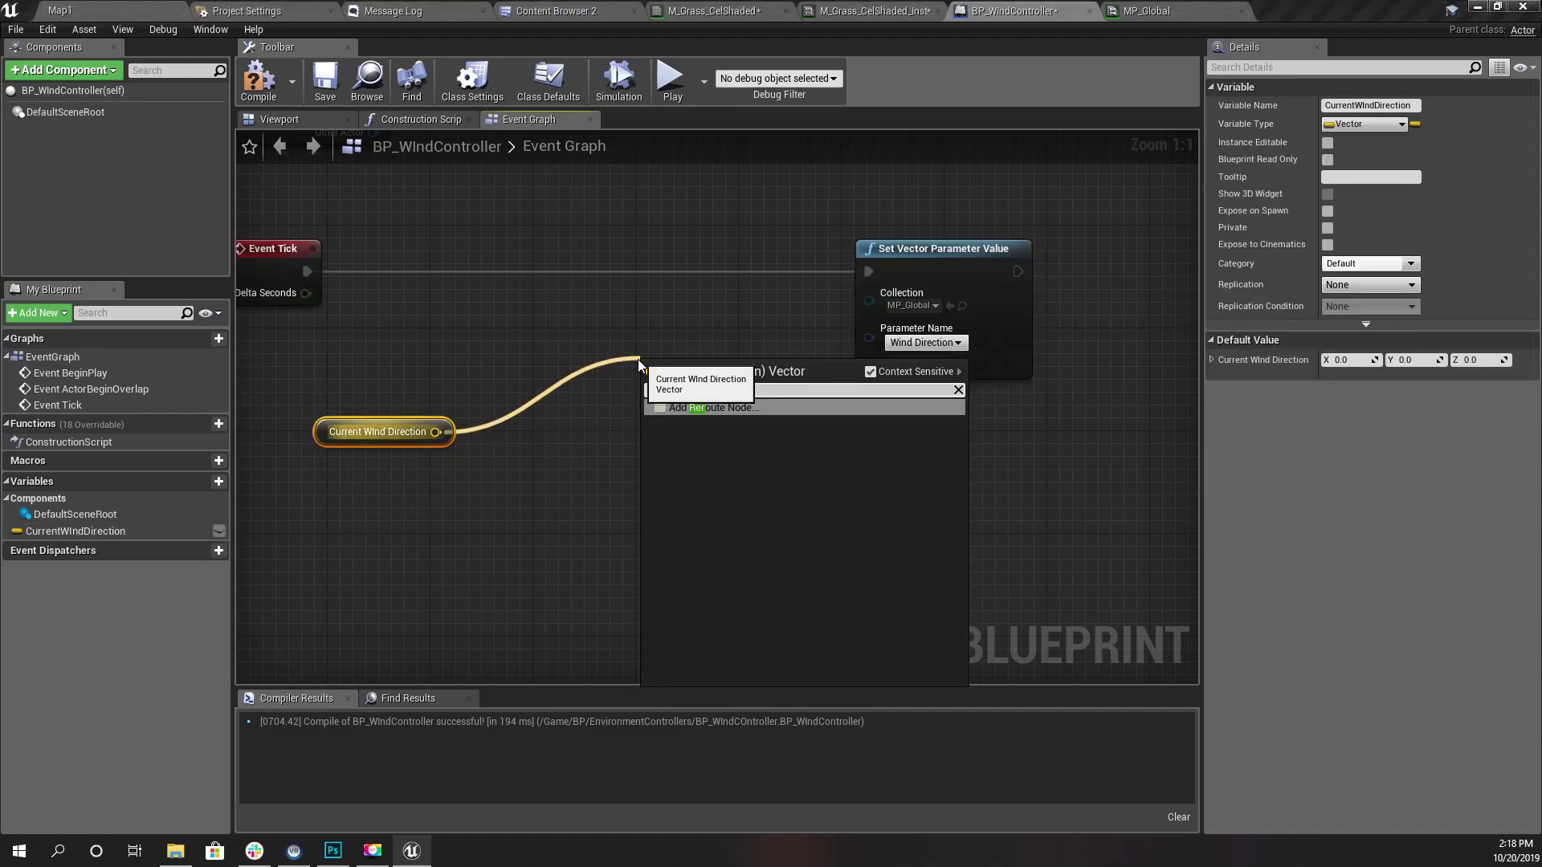
{"action": "key", "text": "Return"}
{"action": "left_click_drag", "start_coordinate": [553, 182], "coordinate": [942, 512]}
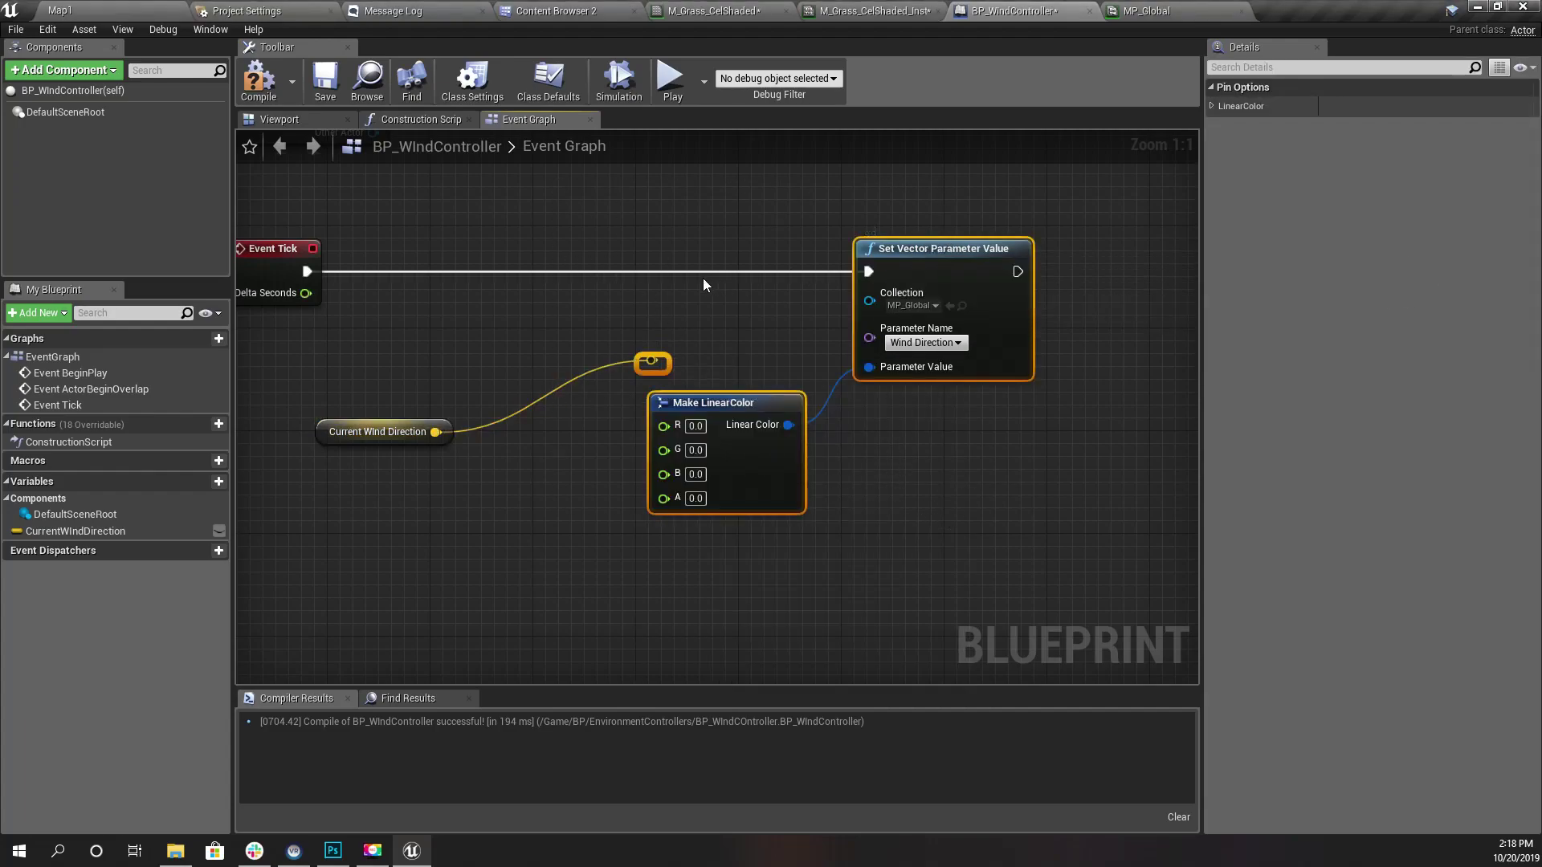
{"action": "right_click_drag", "start_coordinate": [482, 532], "coordinate": [579, 541]}
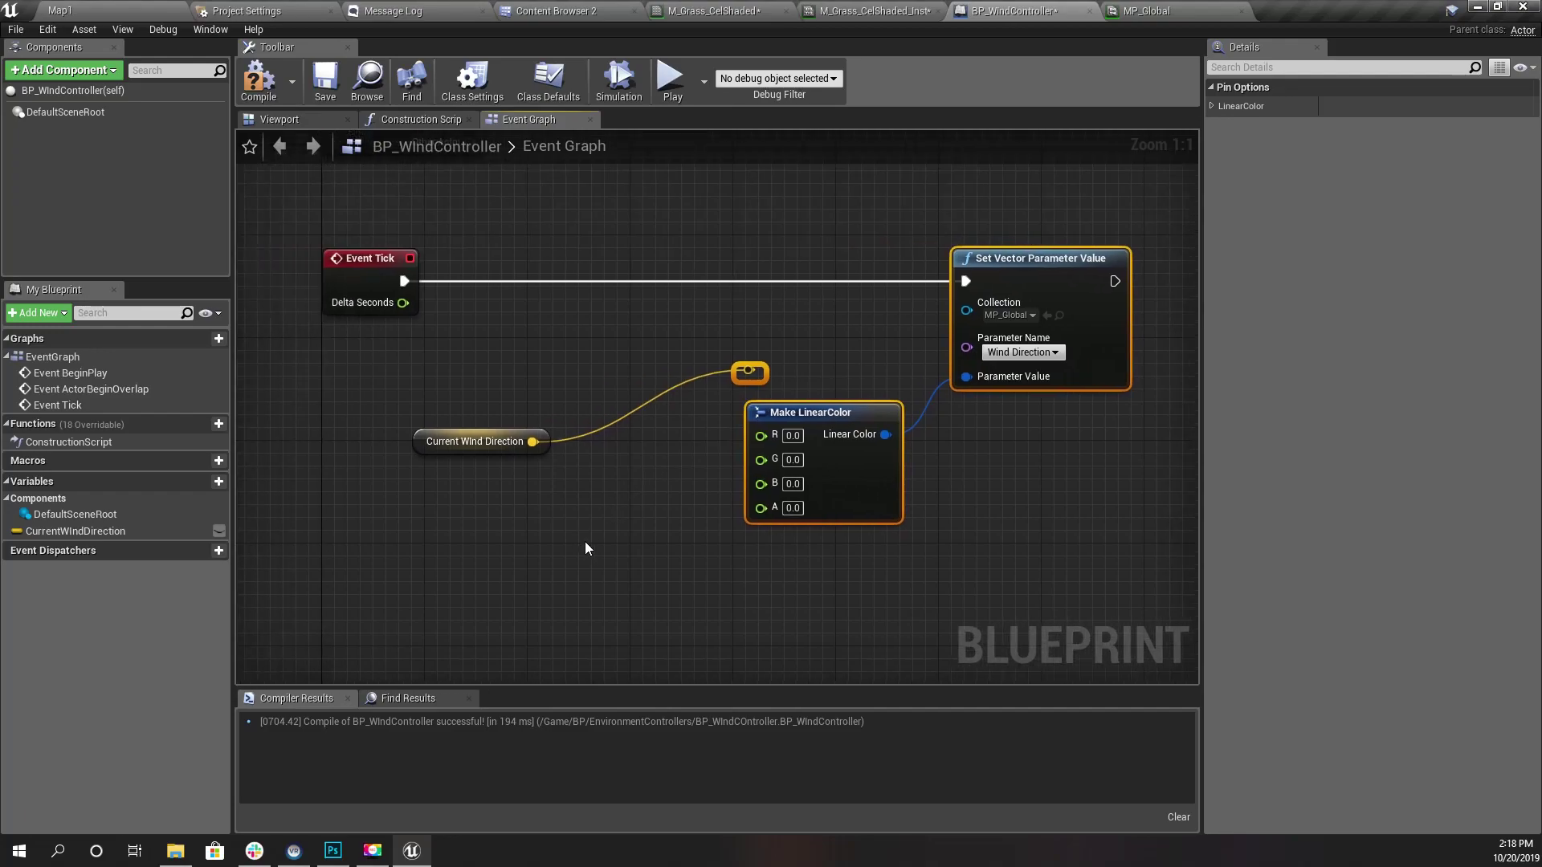
{"action": "right_click_drag", "start_coordinate": [986, 479], "coordinate": [866, 466]}
{"action": "left_click_drag", "start_coordinate": [1006, 273], "coordinate": [1083, 260]}
{"action": "left_click", "coordinate": [534, 444]}
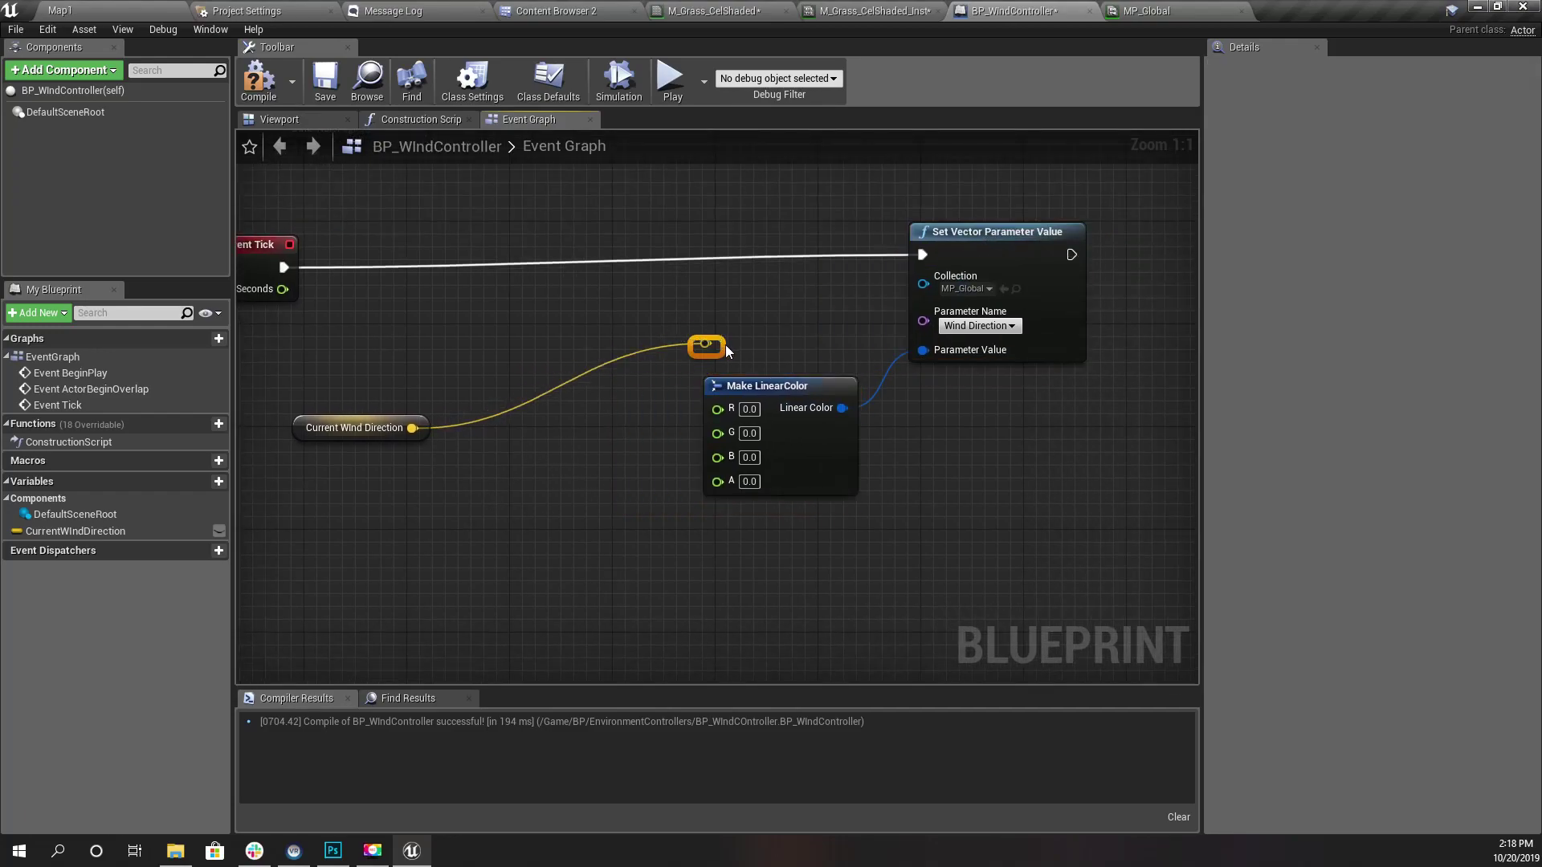
{"action": "key", "text": "Delete"}
Split the Current Wind Direction getter's struct pin and connect its X, Y and Z outputs to Make LinearColor's R, G and B.
{"action": "left_click_drag", "start_coordinate": [294, 434], "coordinate": [345, 383]}
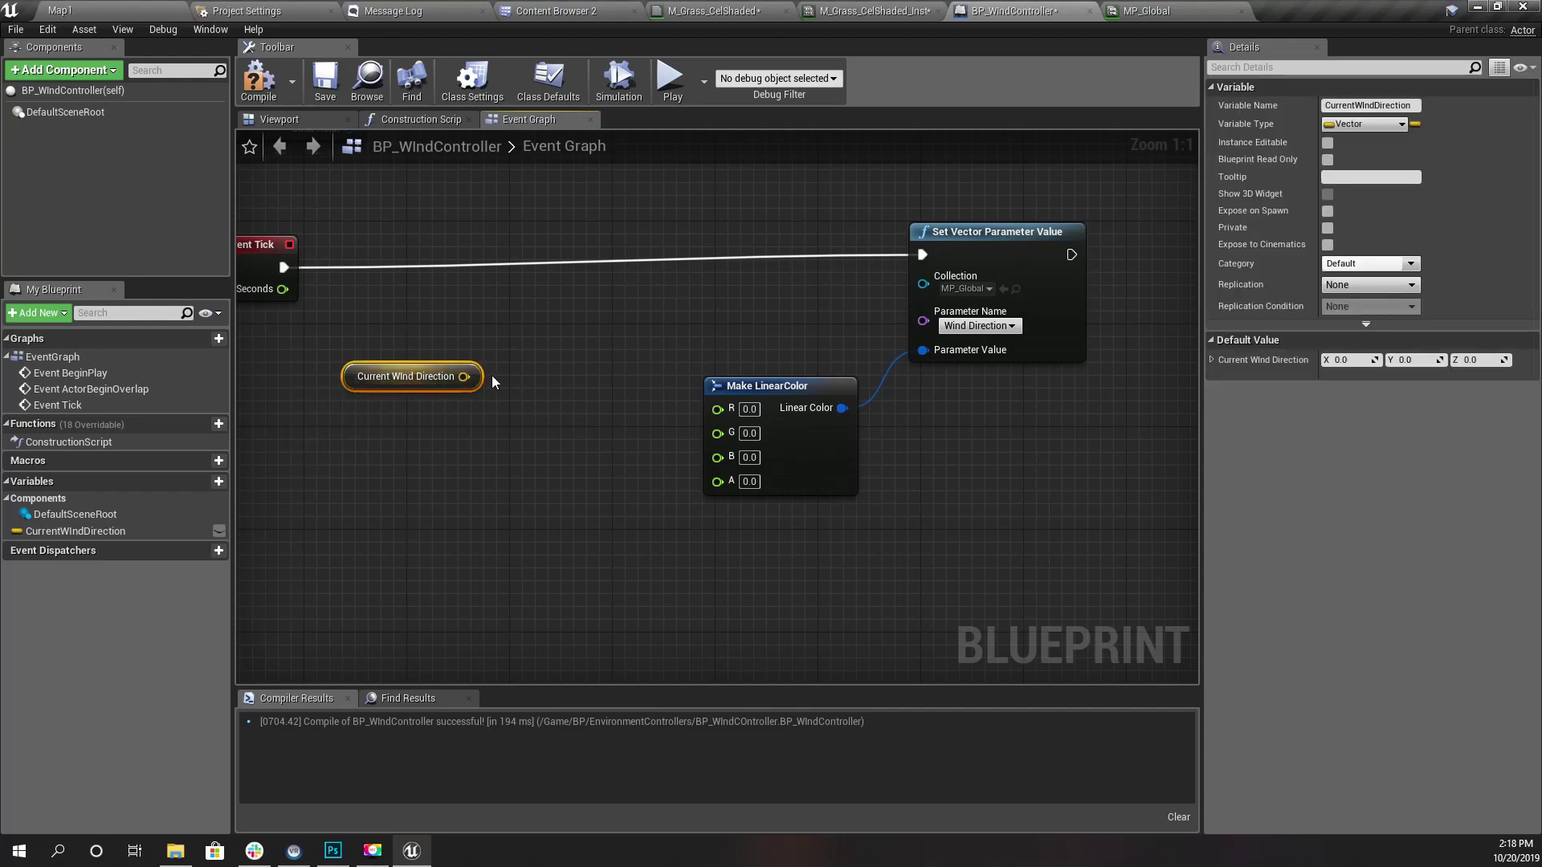
{"action": "right_click", "coordinate": [468, 376]}
{"action": "left_click", "coordinate": [496, 414]}
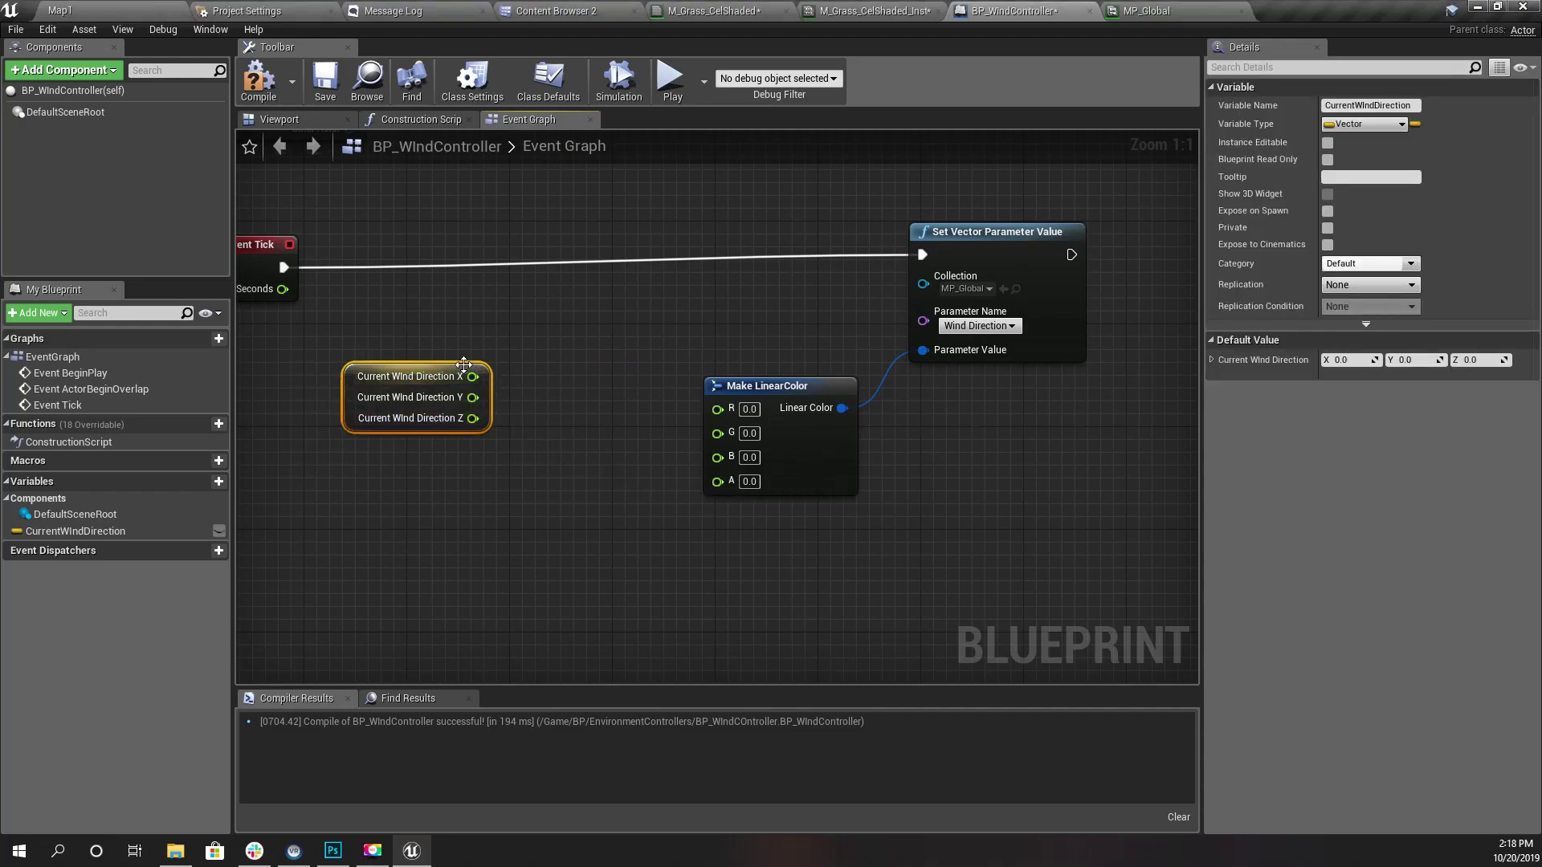
{"action": "left_click_drag", "start_coordinate": [472, 376], "coordinate": [717, 448]}
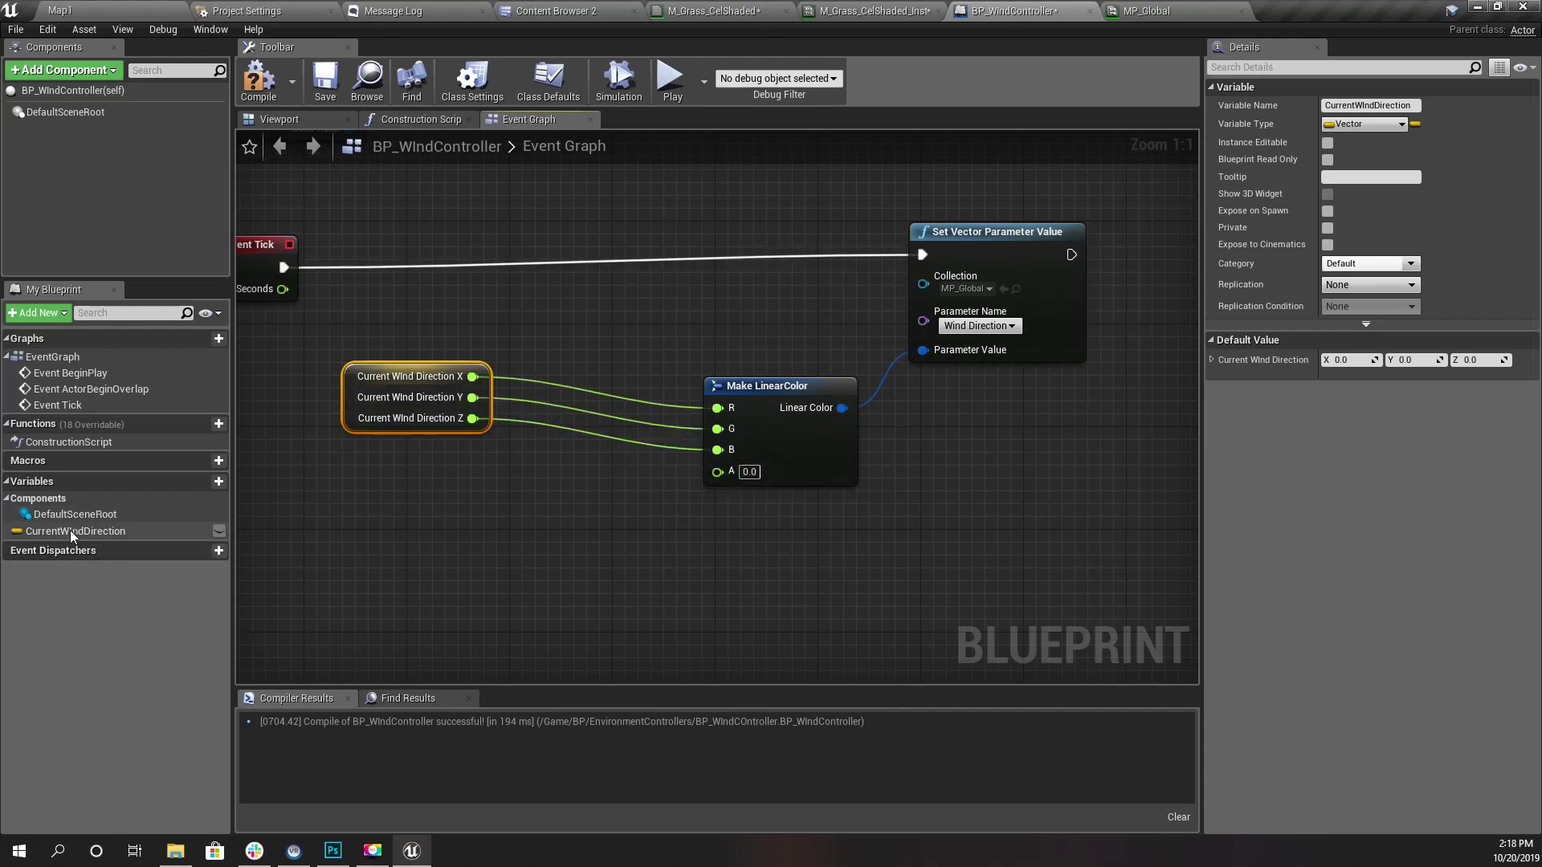
Feed Parameter Value from a second CurrentWindDirection getter through a vector-to-LinearColor conversion, and line up the getter and conversion node above Make LinearColor.
{"action": "left_click_drag", "start_coordinate": [70, 530], "coordinate": [551, 566]}
{"action": "left_click", "coordinate": [606, 584]}
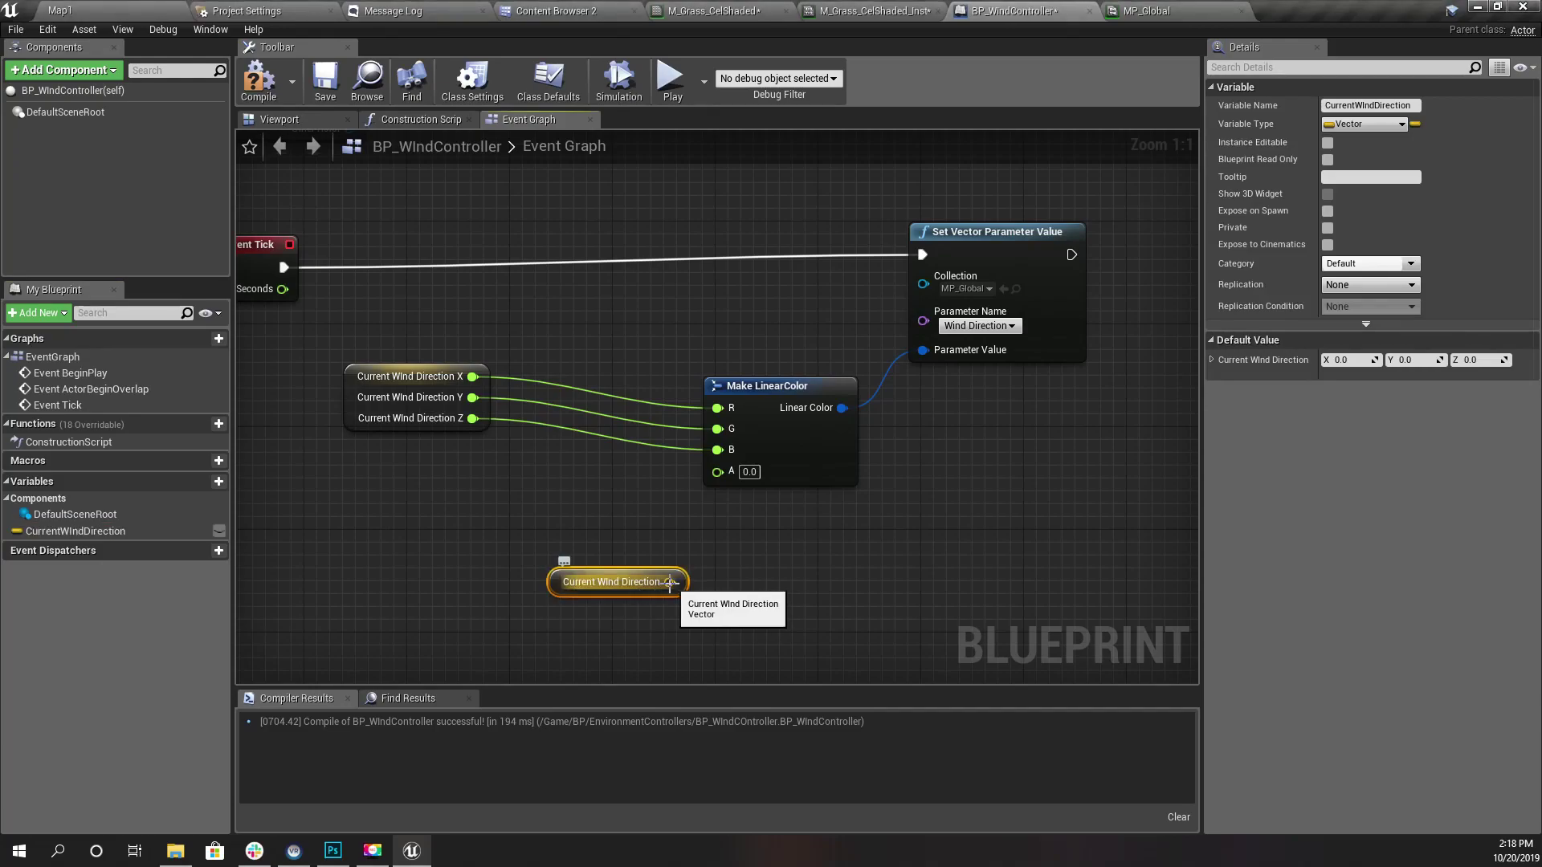
{"action": "left_click_drag", "start_coordinate": [669, 582], "coordinate": [960, 355]}
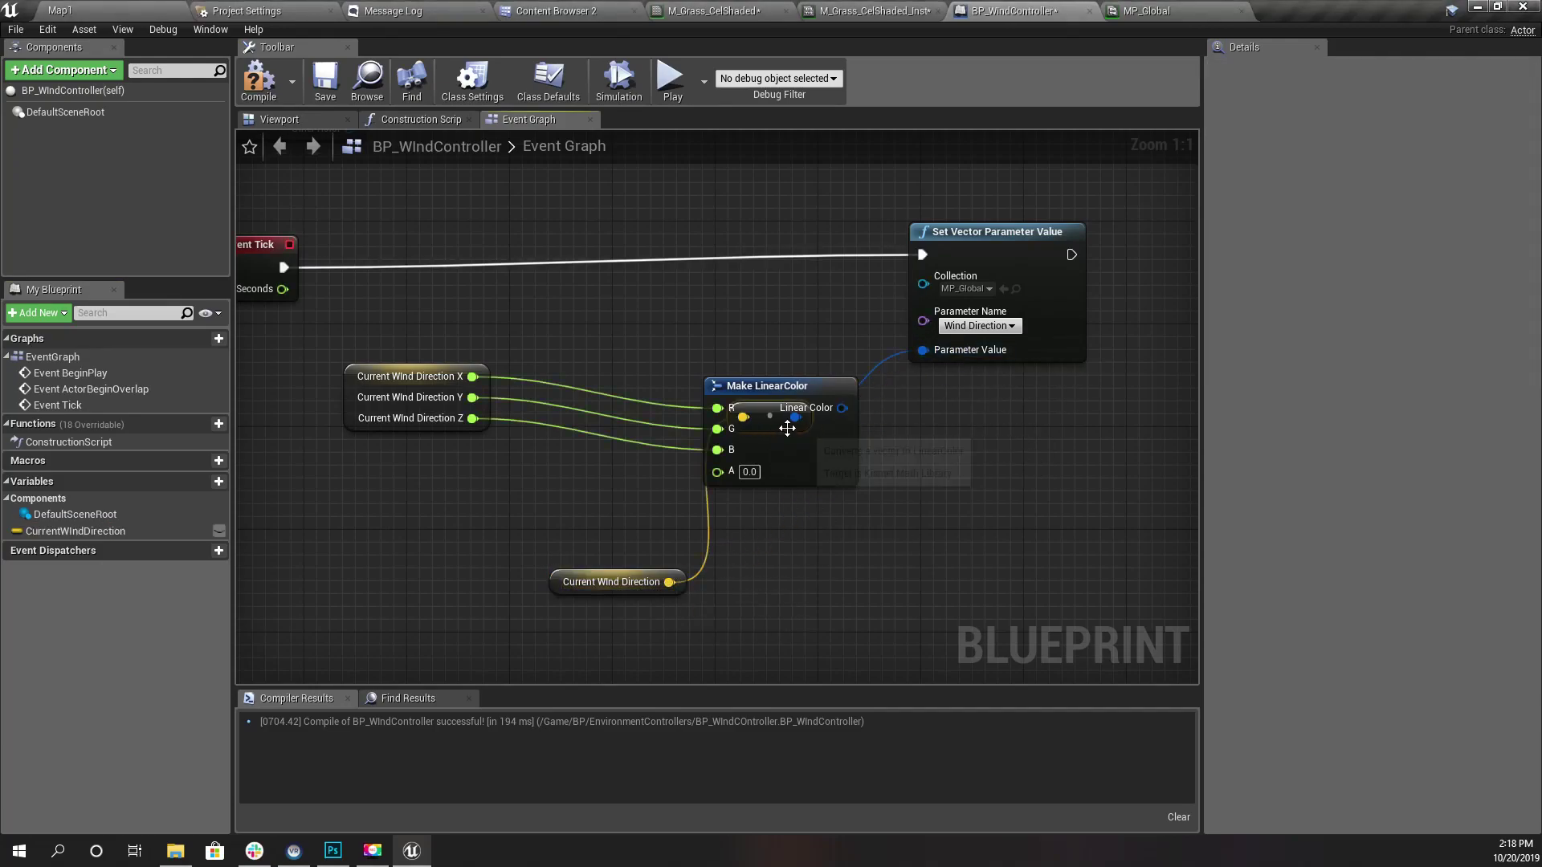
{"action": "left_click_drag", "start_coordinate": [787, 428], "coordinate": [775, 337]}
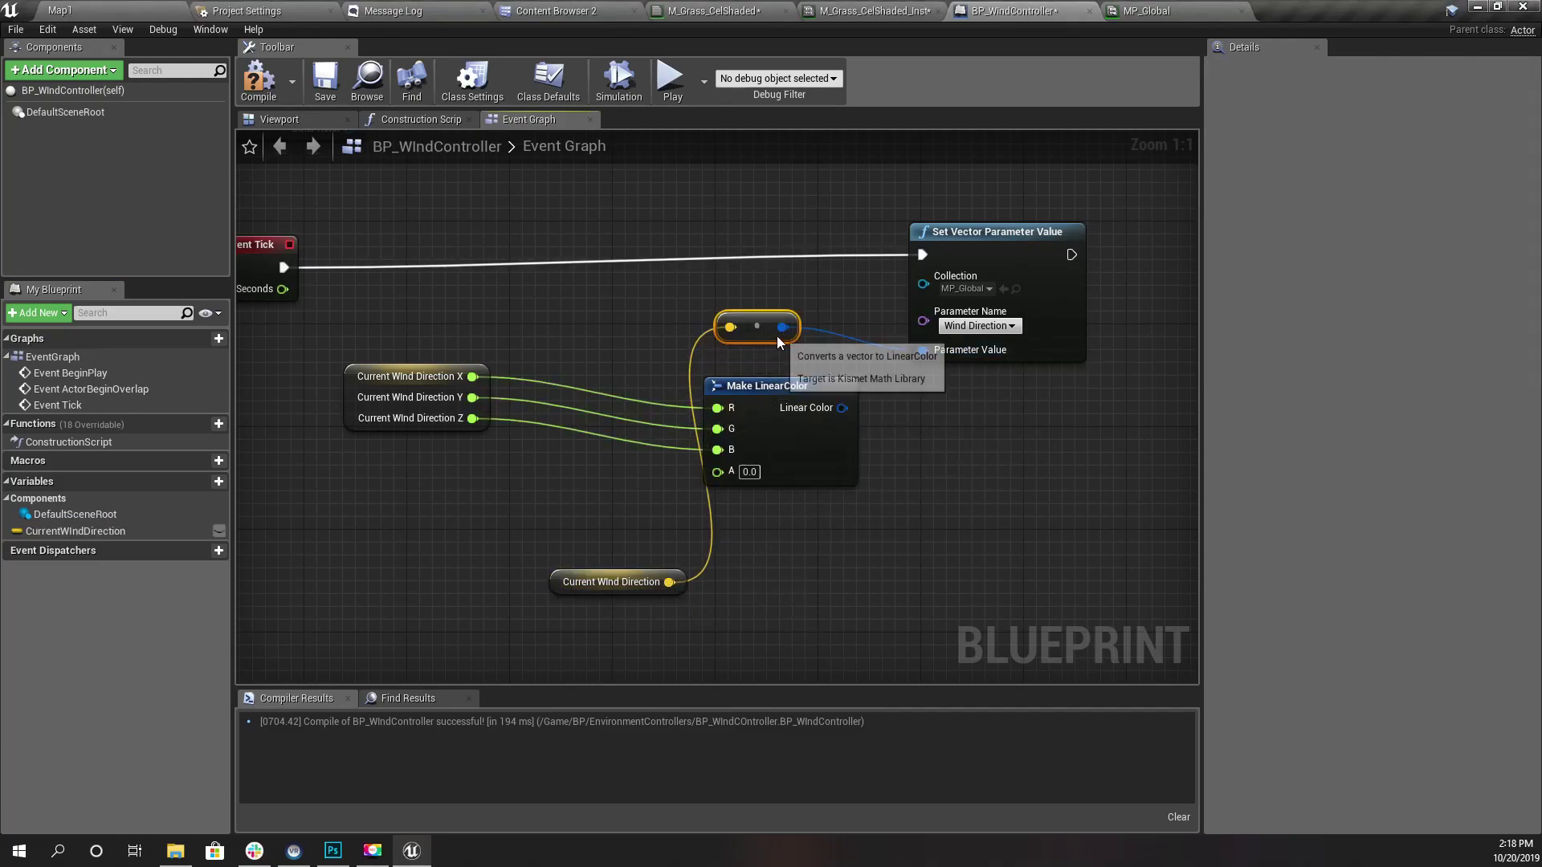
{"action": "left_click", "coordinate": [819, 437]}
{"action": "left_click_drag", "start_coordinate": [427, 337], "coordinate": [692, 443]}
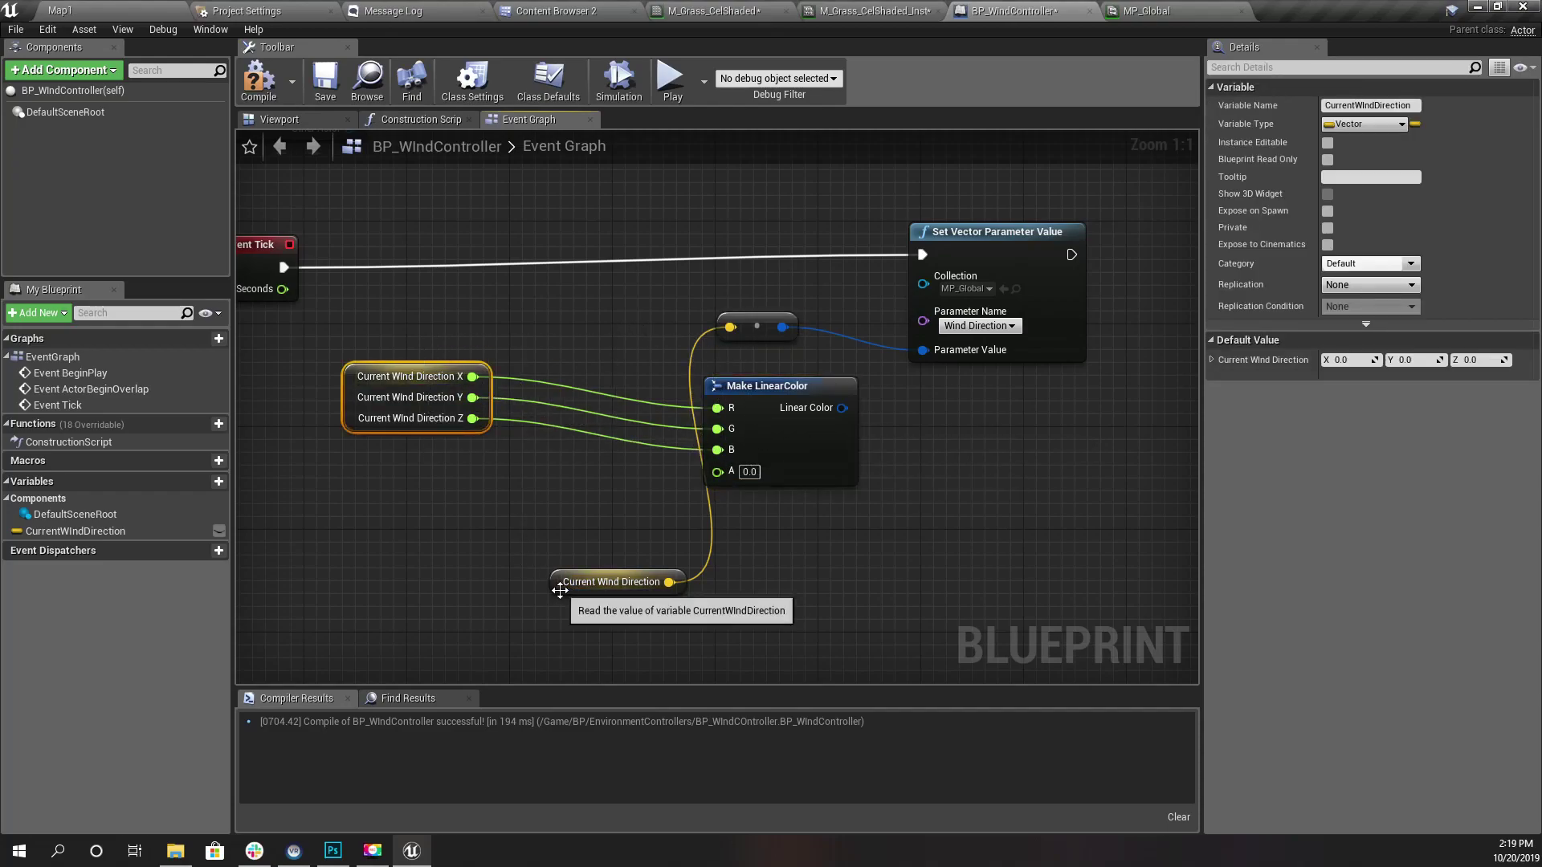
{"action": "left_click_drag", "start_coordinate": [560, 590], "coordinate": [562, 334]}
Move the split Current Wind Direction getter and the Make LinearColor node well below the connected nodes.
{"action": "right_click_drag", "start_coordinate": [839, 554], "coordinate": [774, 503]}
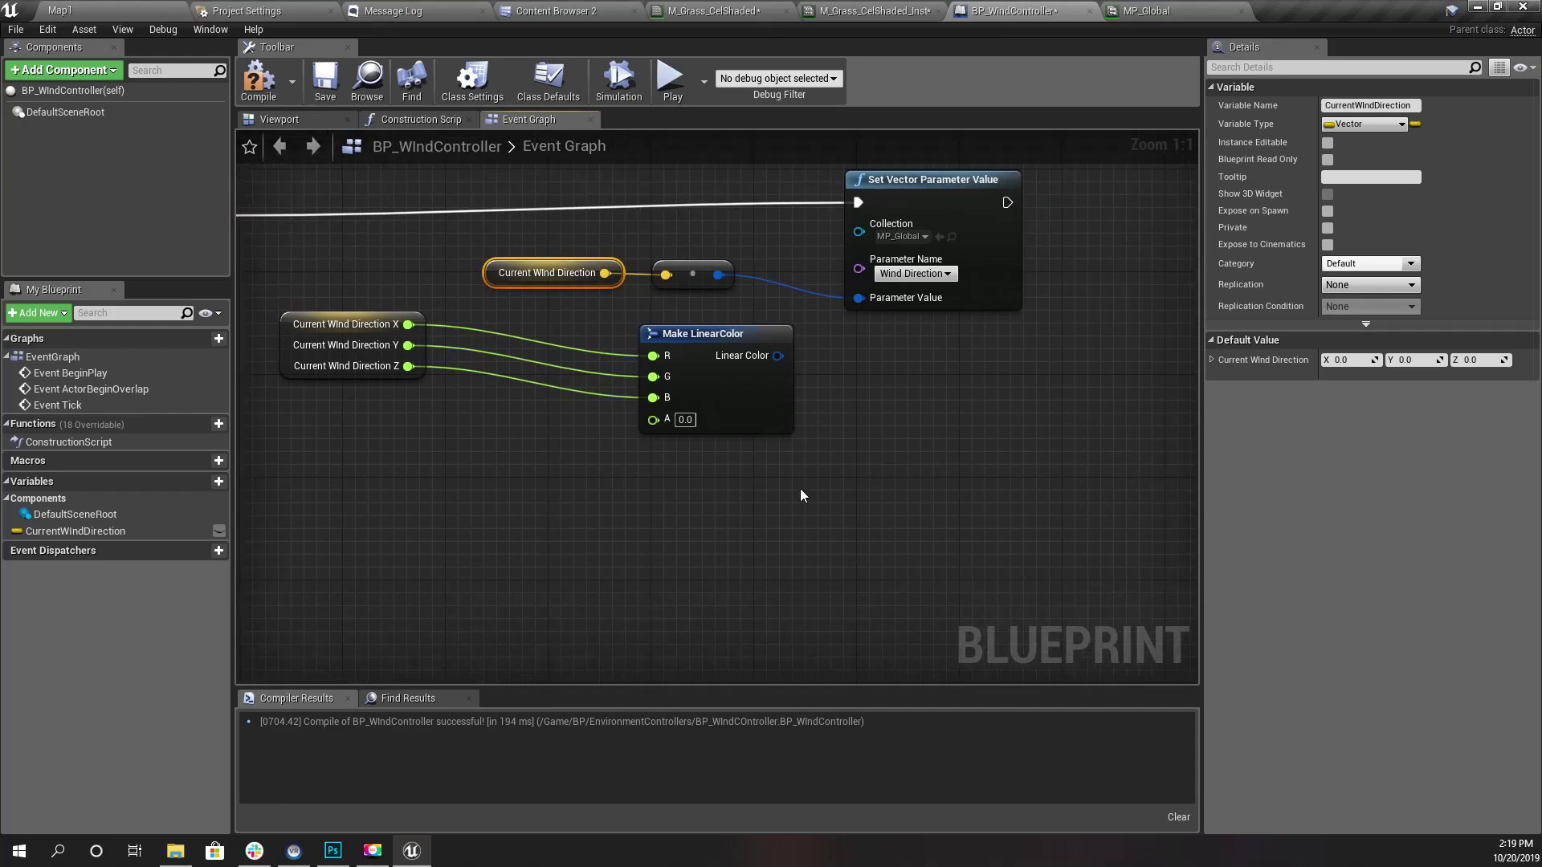
{"action": "left_click_drag", "start_coordinate": [774, 508], "coordinate": [412, 494]}
{"action": "right_click_drag", "start_coordinate": [335, 402], "coordinate": [457, 399]}
{"action": "right_click_drag", "start_coordinate": [695, 444], "coordinate": [281, 411]}
Duplicate the CurrentWindDirection variable and name the copy TargetWindDirection.
{"action": "left_click", "coordinate": [91, 531]}
{"action": "key", "text": "ctrl+w"}
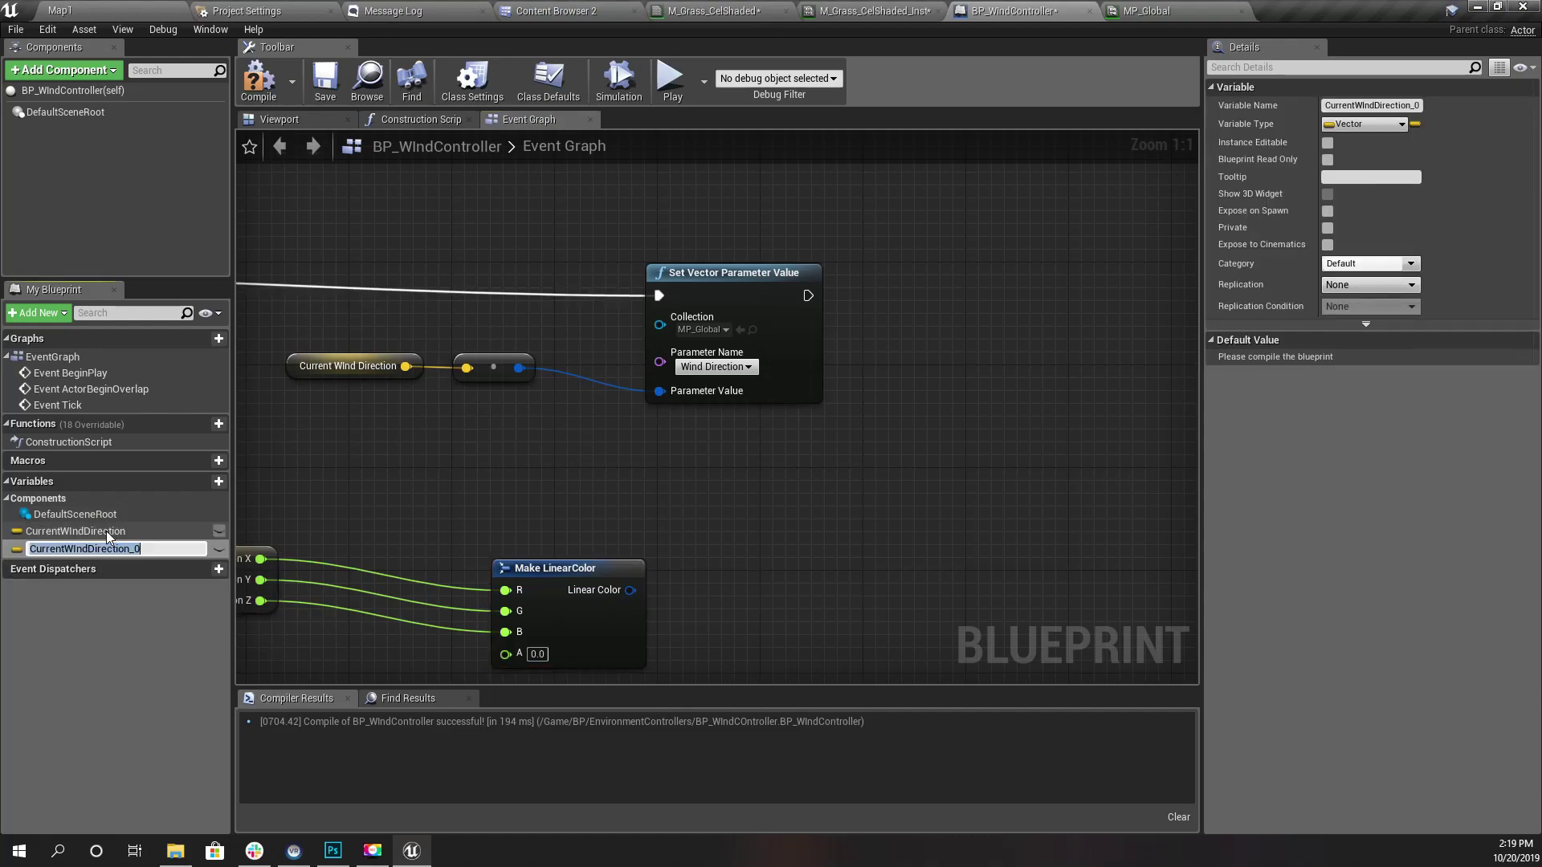
{"action": "key", "text": "End"}
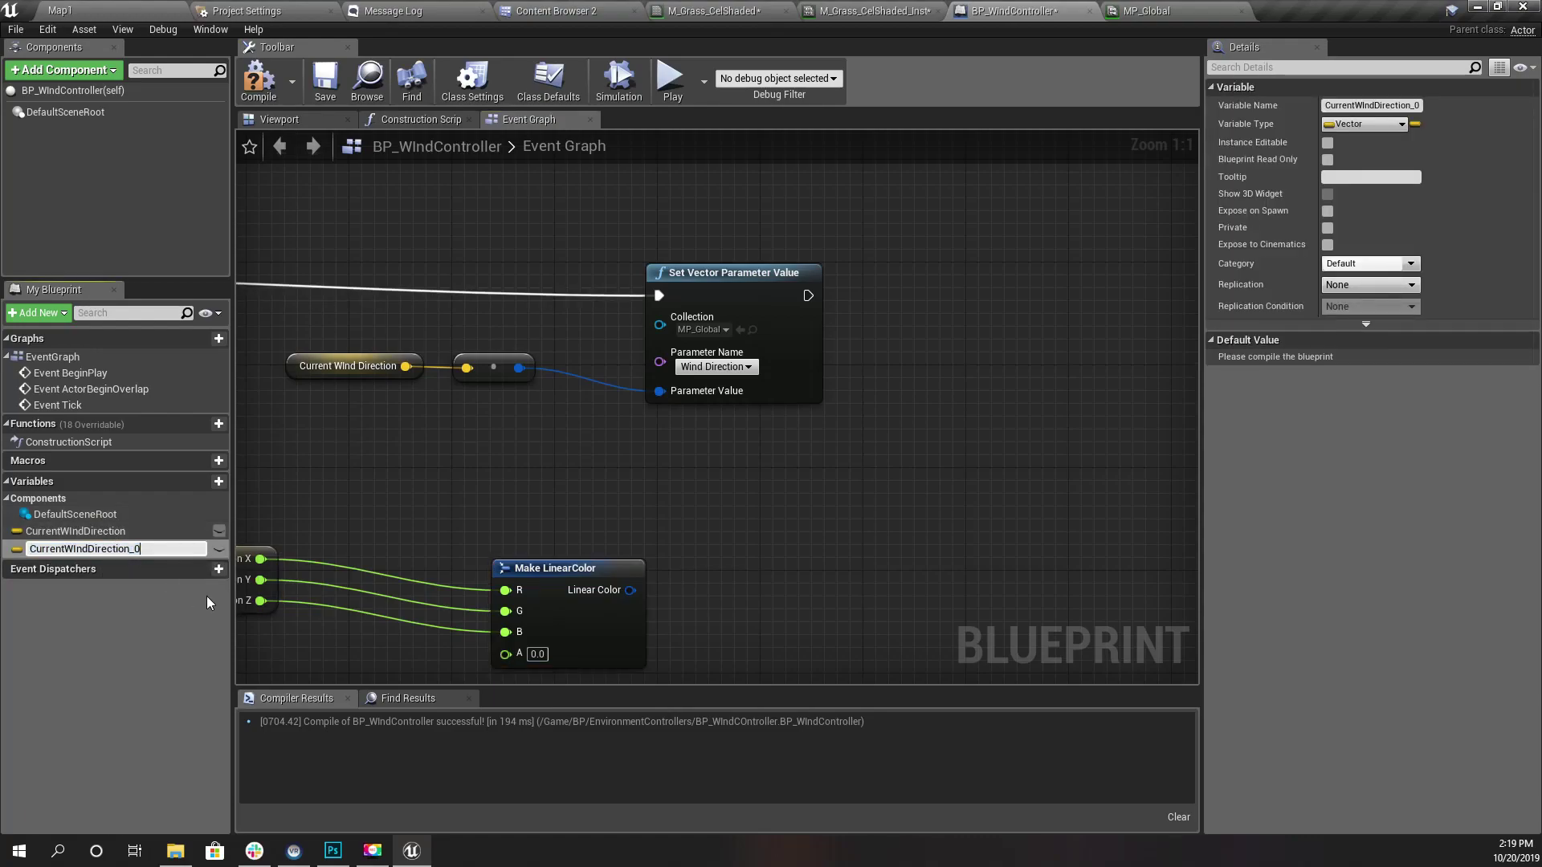
{"action": "key", "text": "BackSpace"}
{"action": "key", "text": "BackSpace"}
{"action": "key", "text": "Left"}
{"action": "key", "text": "Left"}
{"action": "key", "text": "Left"}
{"action": "key", "text": "Left"}
{"action": "key", "text": "Left"}
{"action": "key", "text": "Left"}
{"action": "key", "text": "Left"}
{"action": "key", "text": "Left"}
{"action": "key", "text": "Left"}
{"action": "key", "text": "Left"}
{"action": "key", "text": "Left"}
{"action": "key", "text": "Left"}
{"action": "key", "text": "Left"}
{"action": "key", "text": "Left"}
{"action": "key", "text": "BackSpace"}
{"action": "key", "text": "BackSpace"}
{"action": "key", "text": "BackSpace"}
{"action": "key", "text": "BackSpace"}
{"action": "key", "text": "BackSpace"}
{"action": "key", "text": "BackSpace"}
{"action": "key", "text": "BackSpace"}
{"action": "type", "text": "Target"}
{"action": "key", "text": "Return"}
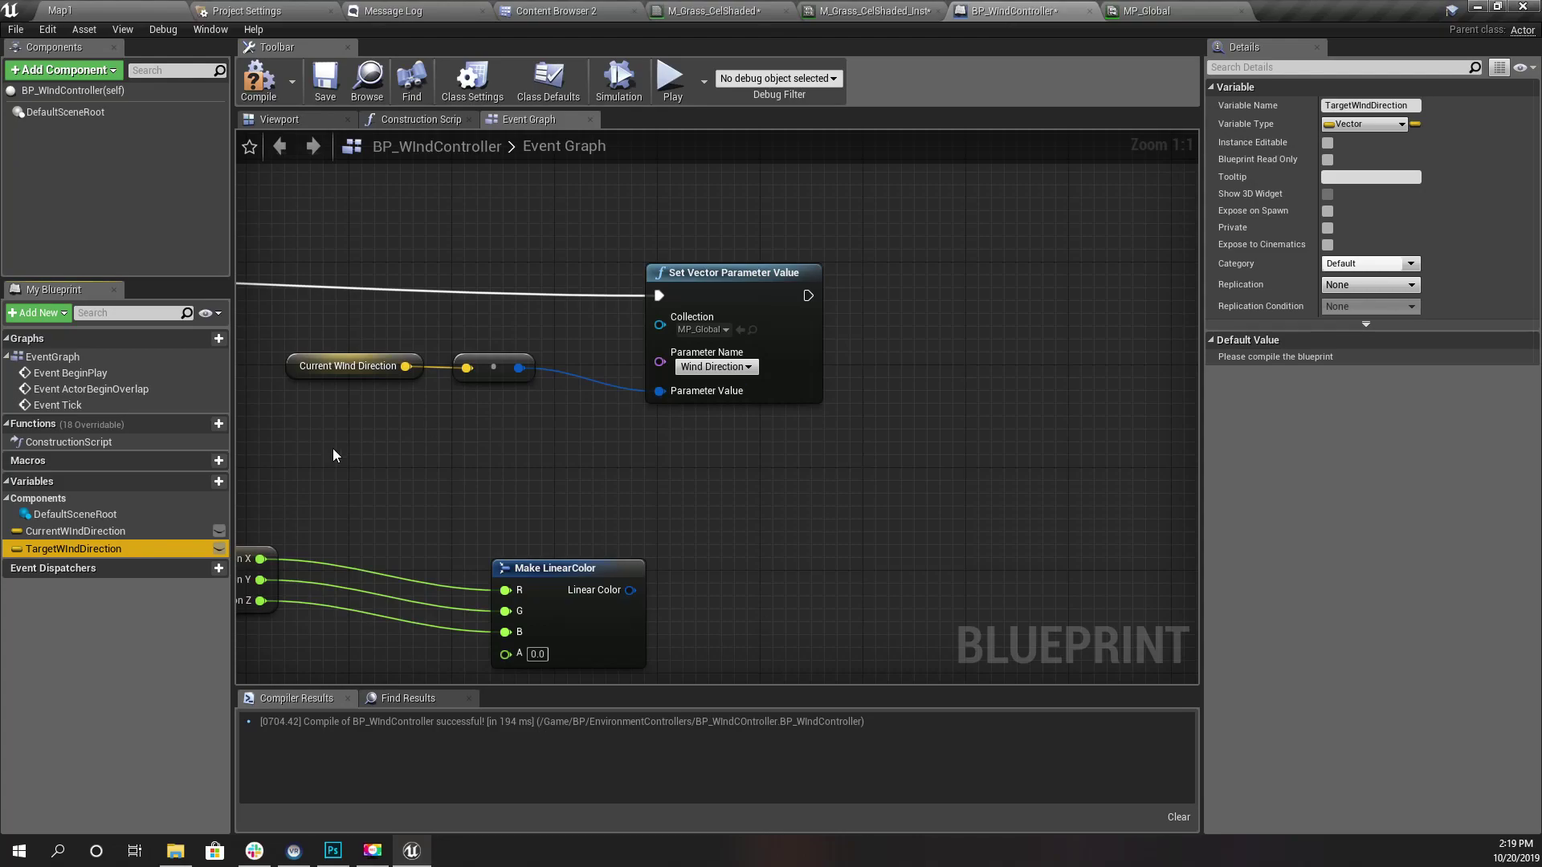
Place a getter node for TargetWindDirection beside the Set Vector Parameter Value node.
{"action": "left_click_drag", "start_coordinate": [70, 553], "coordinate": [893, 386]}
{"action": "left_click", "coordinate": [916, 403]}
{"action": "right_click_drag", "start_coordinate": [740, 469], "coordinate": [745, 511]}
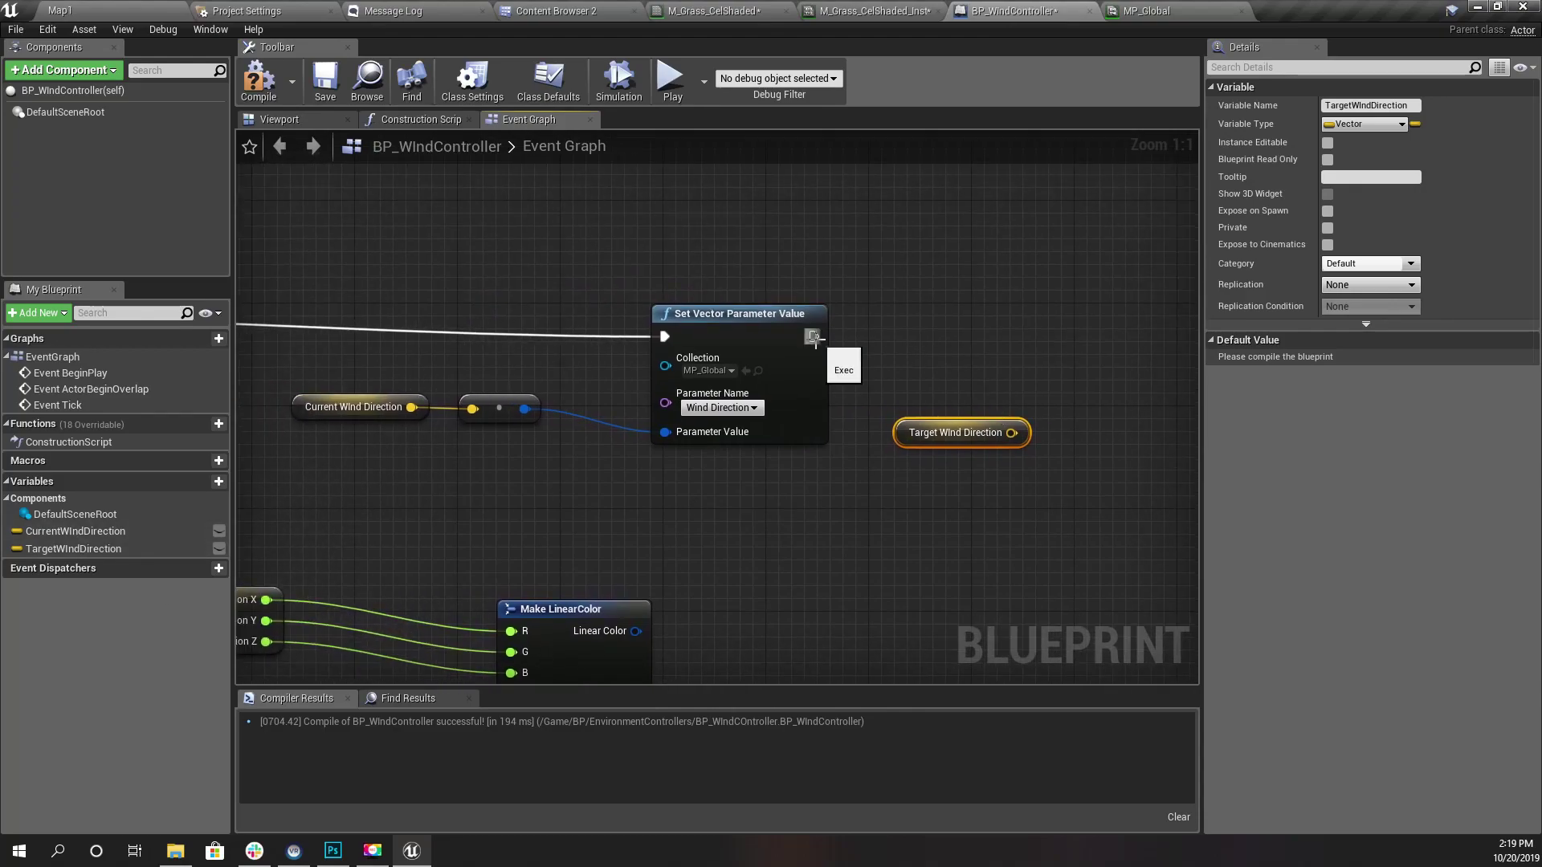
Add a Set Current Wind Direction node executed after Set Vector Parameter Value.
{"action": "left_click_drag", "start_coordinate": [813, 336], "coordinate": [1032, 349]}
{"action": "type", "text": "set curre"}
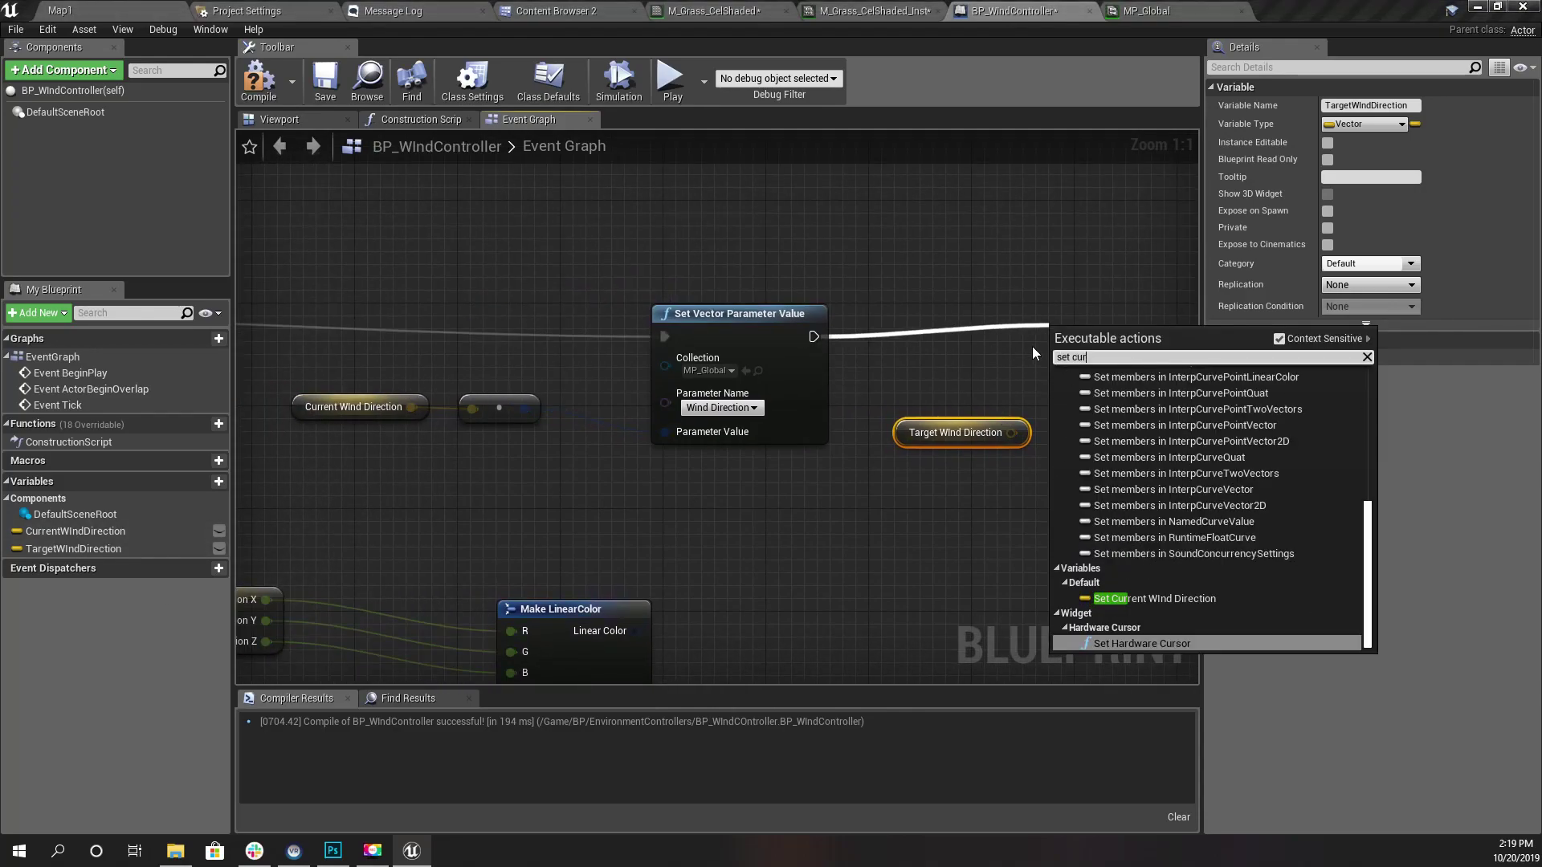
{"action": "key", "text": "Down"}
{"action": "key", "text": "Down"}
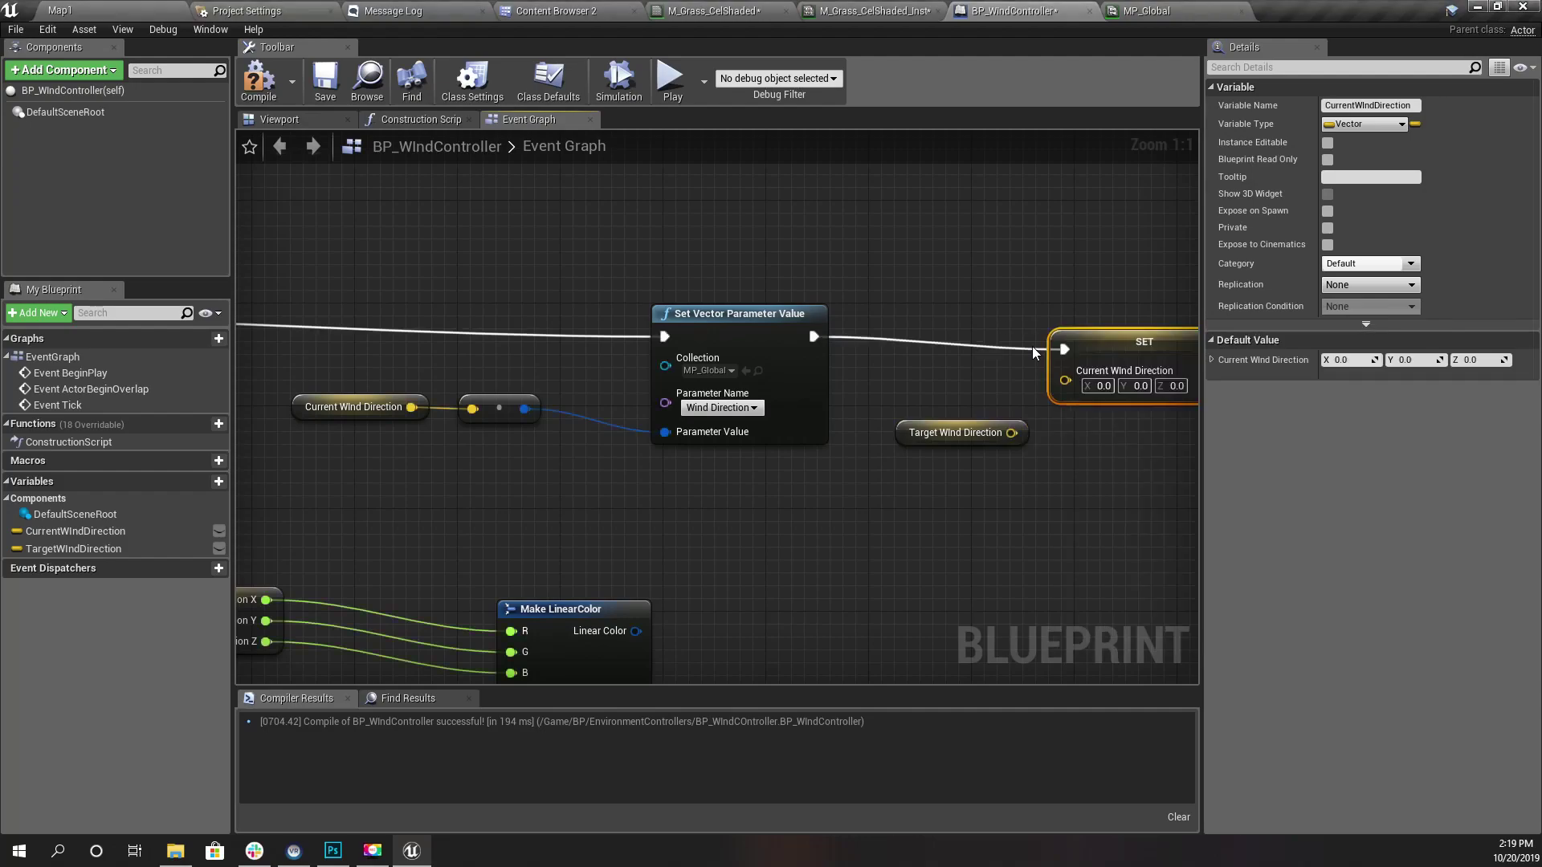
{"action": "key", "text": "Return"}
Move the Target Wind Direction getter lower and place a CurrentWindDirection getter directly above it.
{"action": "right_click_drag", "start_coordinate": [1040, 471], "coordinate": [710, 403]}
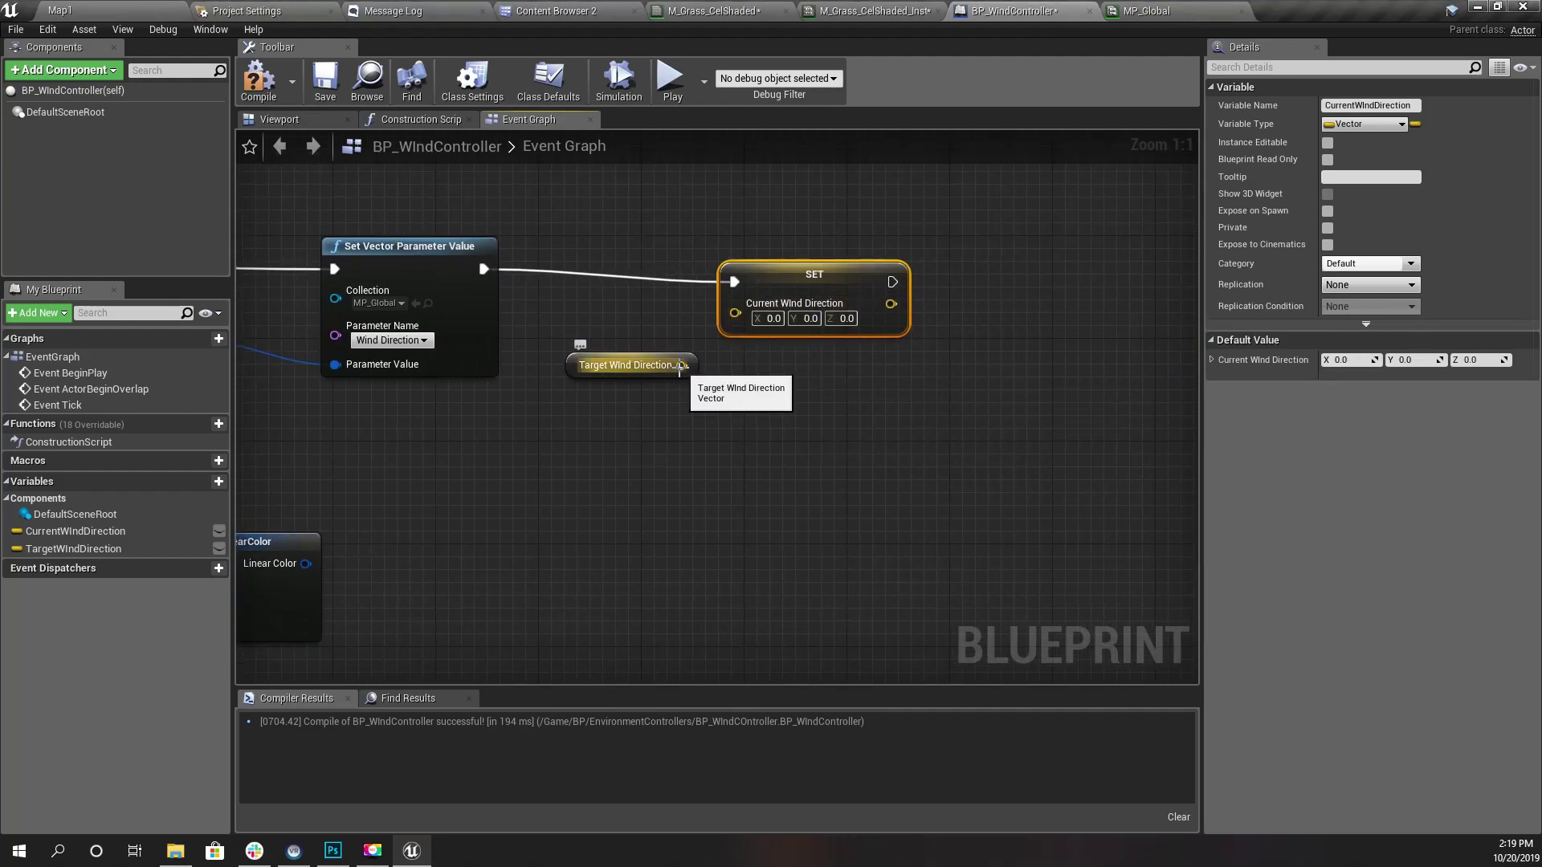
{"action": "left_click_drag", "start_coordinate": [682, 366], "coordinate": [730, 406]}
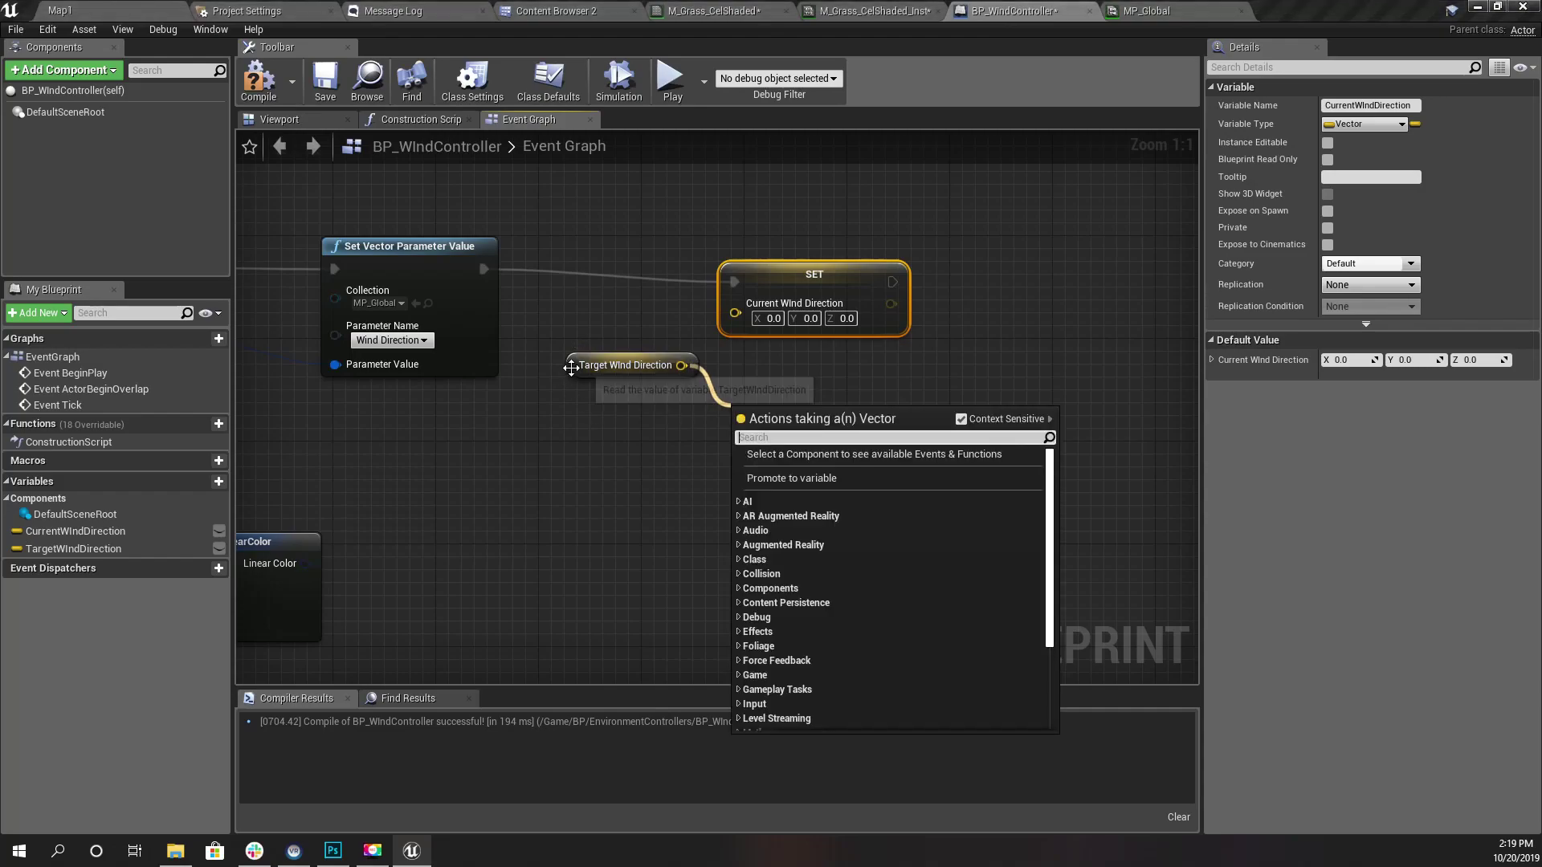
{"action": "left_click_drag", "start_coordinate": [567, 371], "coordinate": [580, 436]}
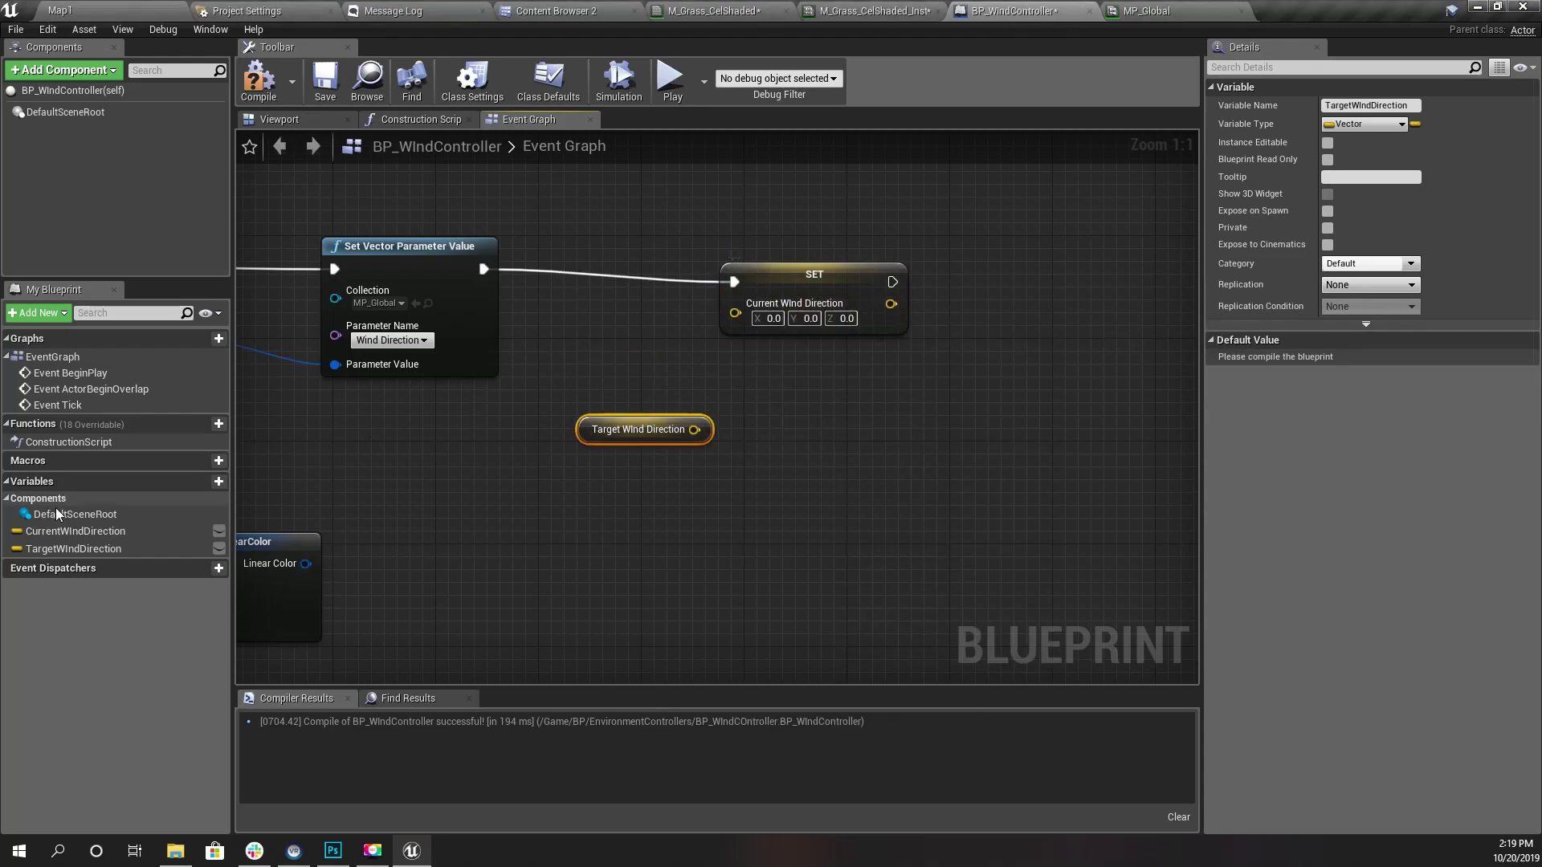
{"action": "left_click_drag", "start_coordinate": [56, 534], "coordinate": [579, 382]}
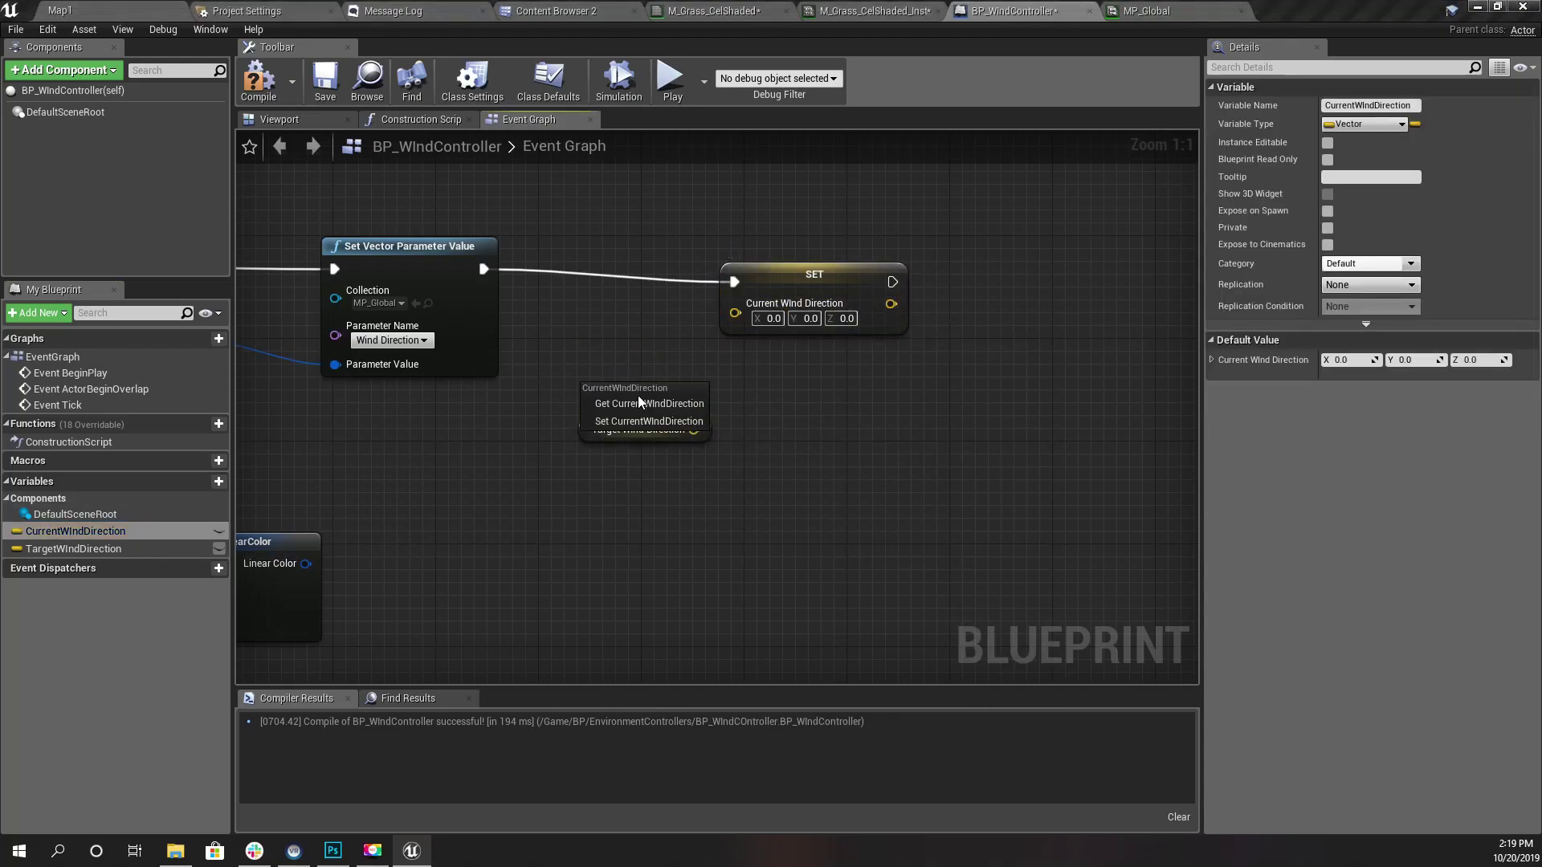
{"action": "left_click", "coordinate": [637, 397]}
Add a Lerp (Vector) node with Current Wind Direction as A, Target Wind Direction as B and Alpha 0.05.
{"action": "left_click_drag", "start_coordinate": [699, 391], "coordinate": [763, 432]}
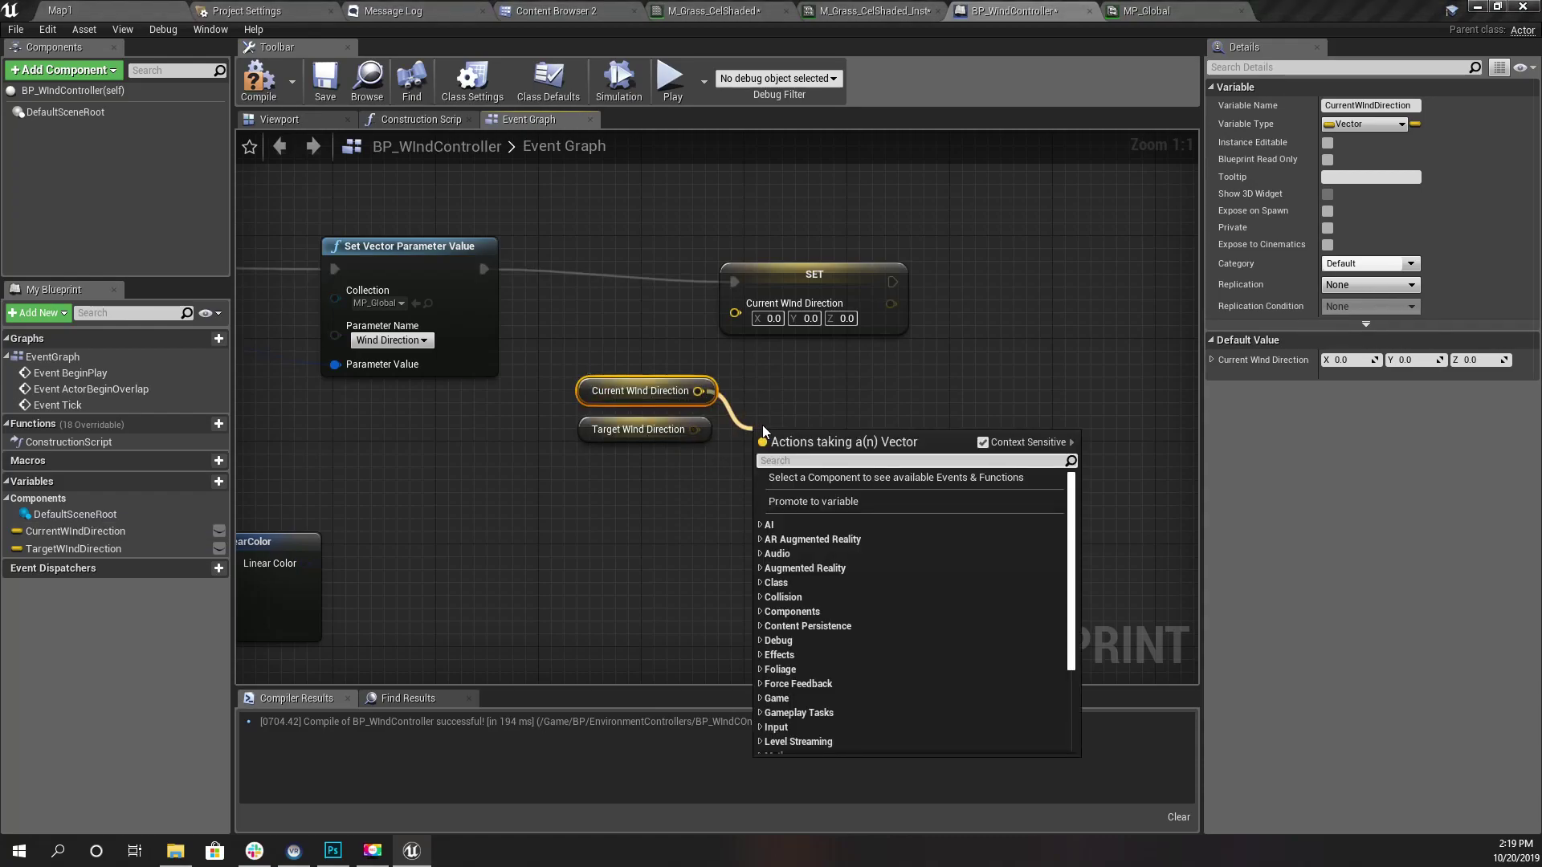
{"action": "type", "text": "lerp"}
{"action": "key", "text": "Return"}
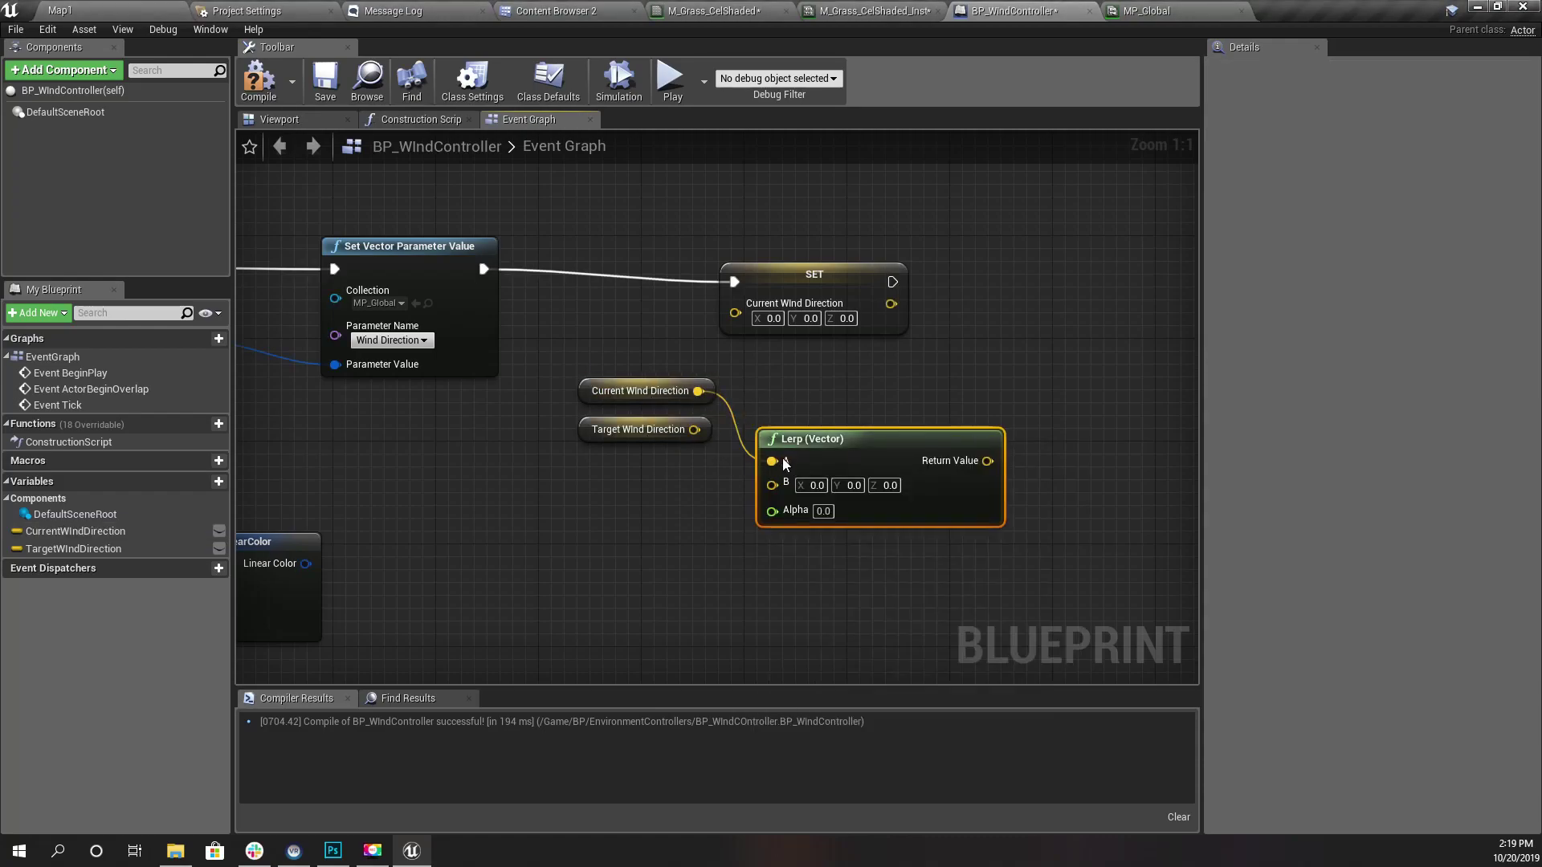
{"action": "left_click_drag", "start_coordinate": [694, 430], "coordinate": [772, 485]}
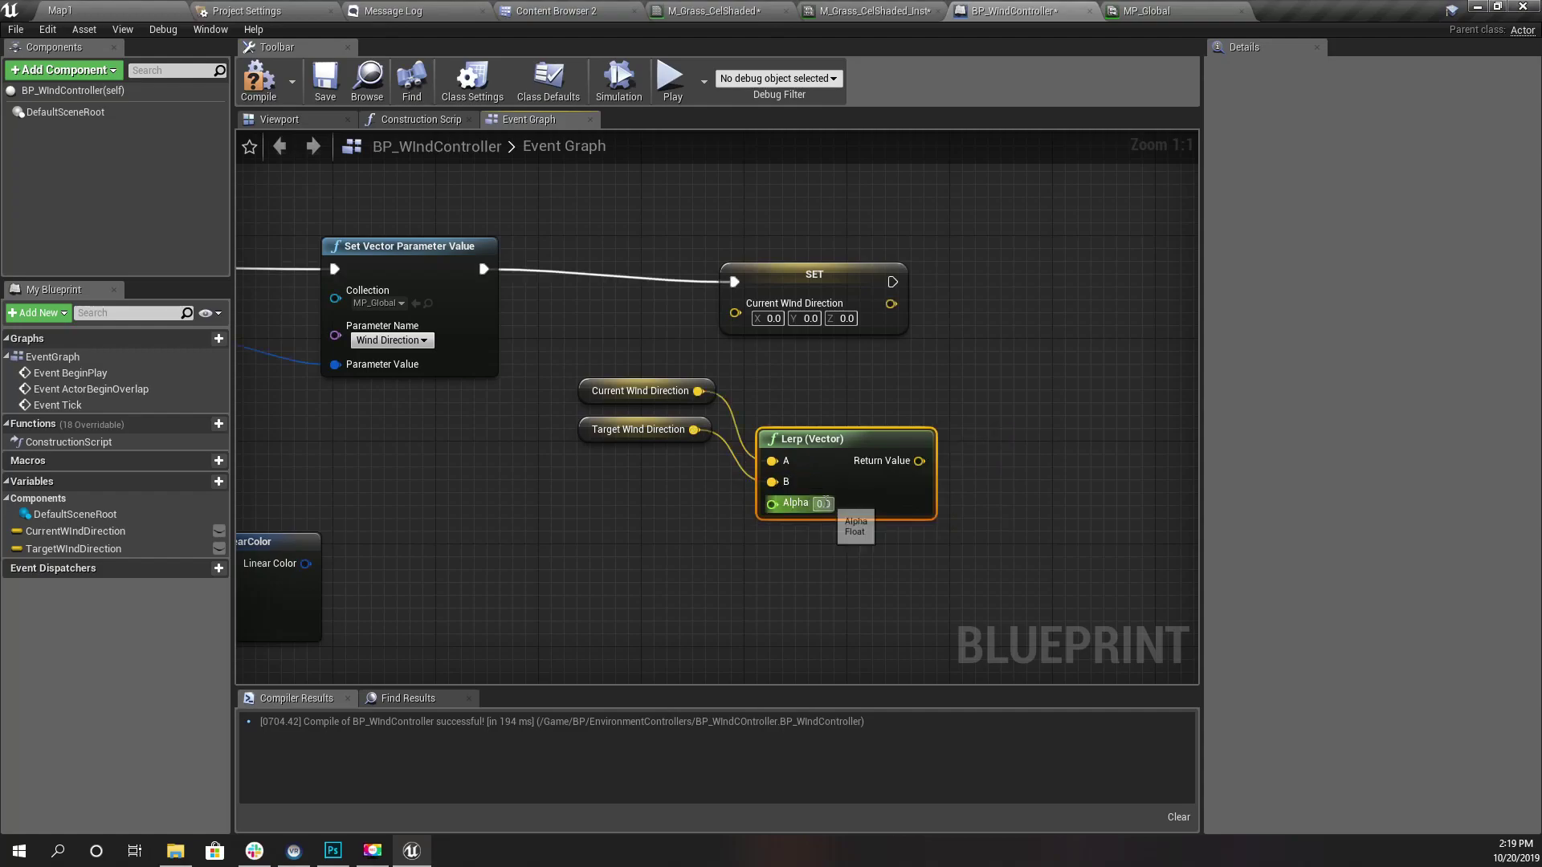
{"action": "type", "text": ".0"}
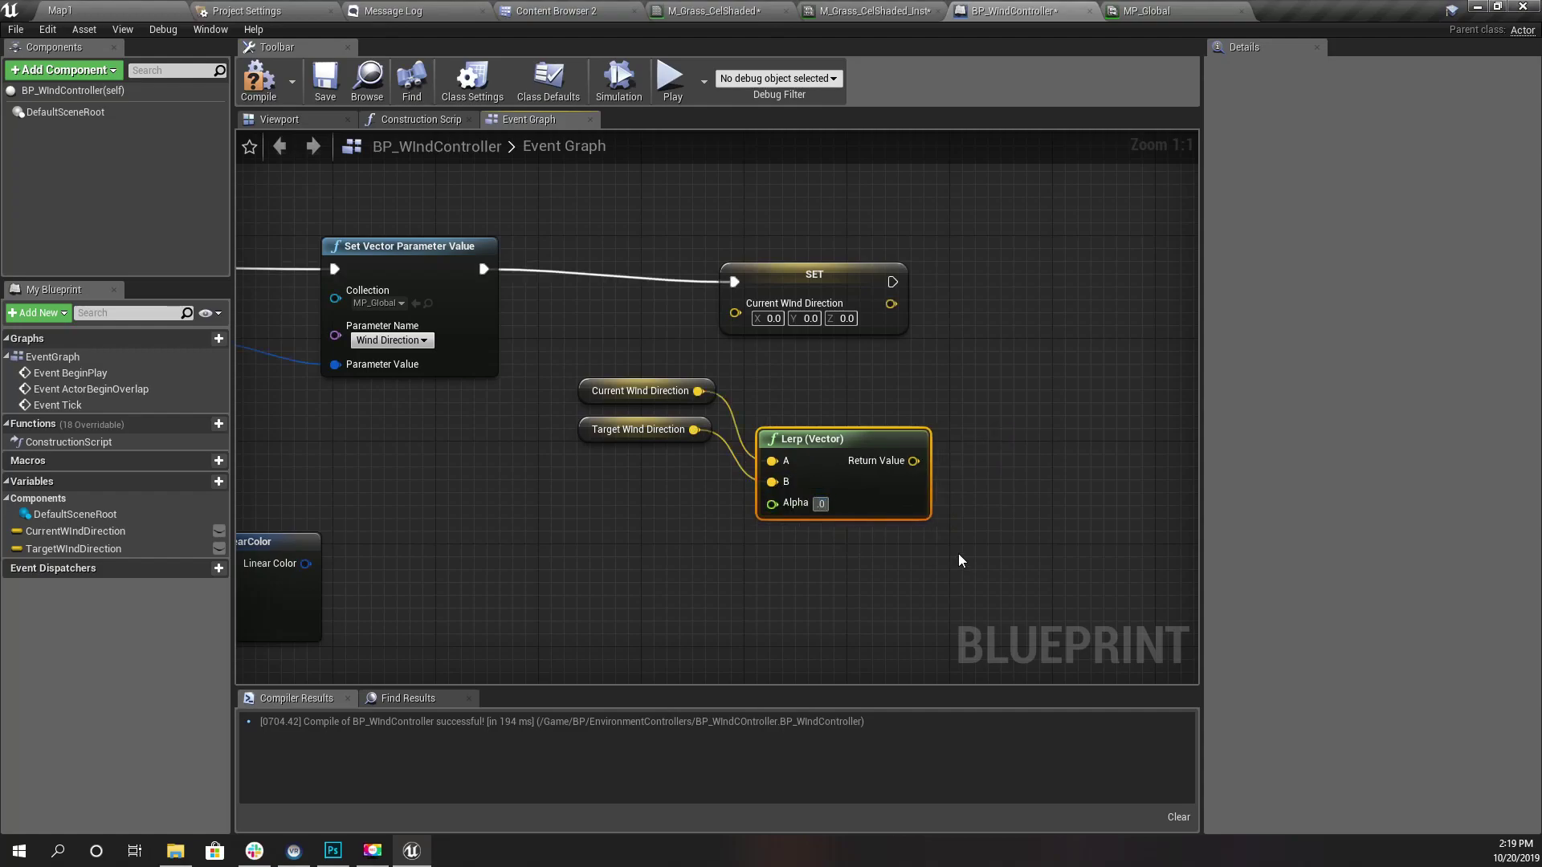
{"action": "type", "text": "5"}
Connect the Lerp's Return Value to the Set Current Wind Direction node's input and tidy the node placement.
{"action": "left_click_drag", "start_coordinate": [924, 460], "coordinate": [758, 324]}
{"action": "scroll", "coordinate": [636, 331], "scroll_direction": "down", "scroll_amount": 3}
{"action": "right_click_drag", "start_coordinate": [809, 279], "coordinate": [836, 345]}
Collapse the Set Vector Parameter Value, Set Current Wind Direction, Lerp and connected getter nodes into a graph named Update Wind Direction.
{"action": "left_click_drag", "start_coordinate": [511, 209], "coordinate": [1054, 435]}
{"action": "right_click", "coordinate": [769, 281]}
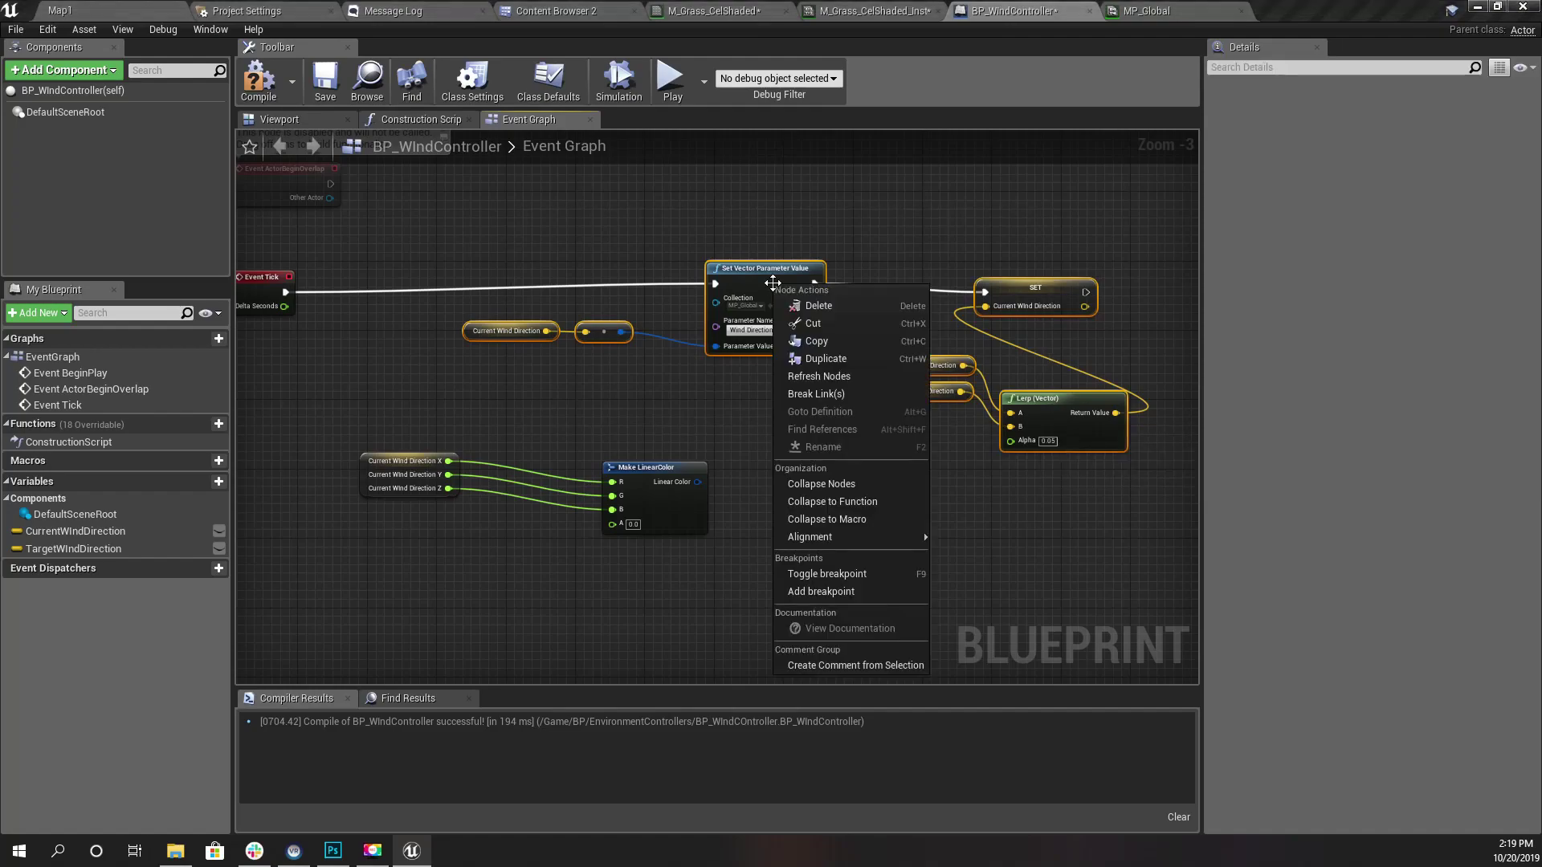
{"action": "left_click", "coordinate": [845, 485]}
{"action": "type", "text": "Updat"}
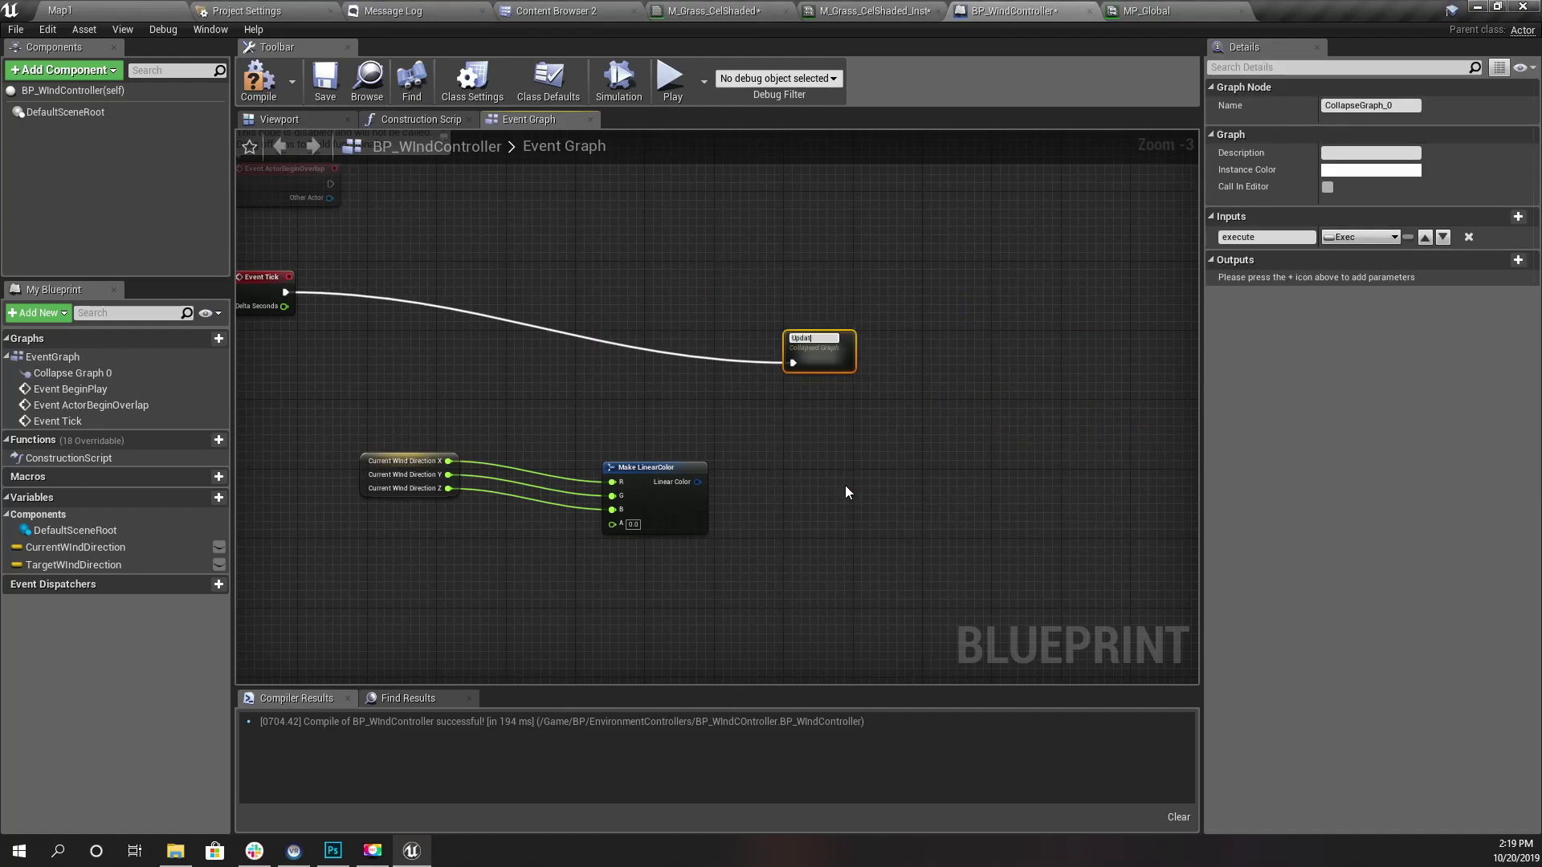
{"action": "type", "text": "e Wind Direction"}
{"action": "key", "text": "Return"}
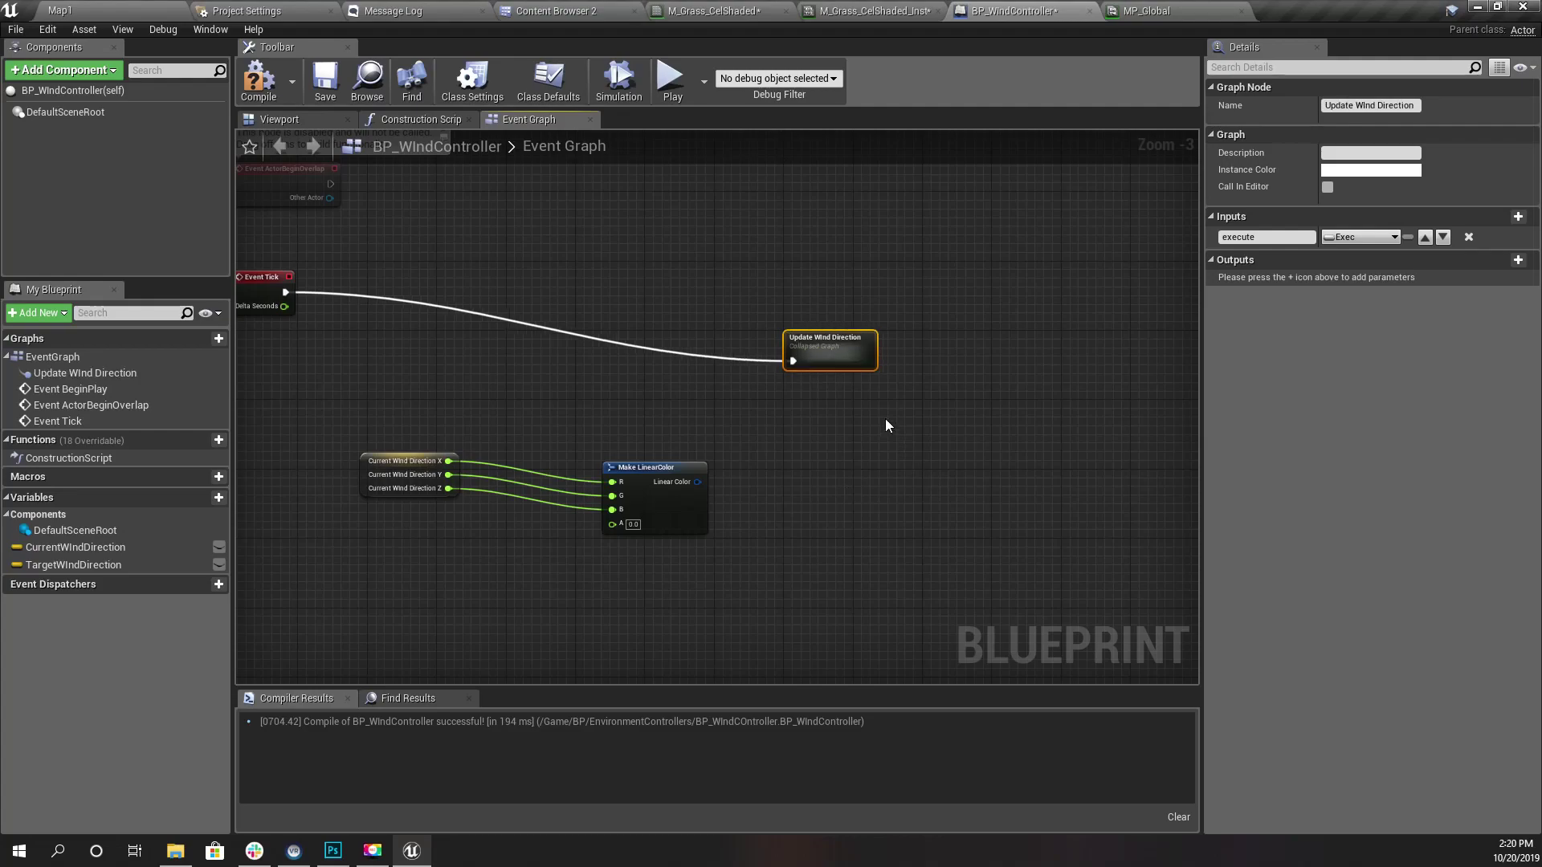
Place the Update Wind Direction node beside Event Tick and connect its inner Set Current Wind Direction node's execution to Outputs.
{"action": "left_click_drag", "start_coordinate": [829, 353], "coordinate": [466, 285]}
{"action": "double_click", "coordinate": [465, 285]}
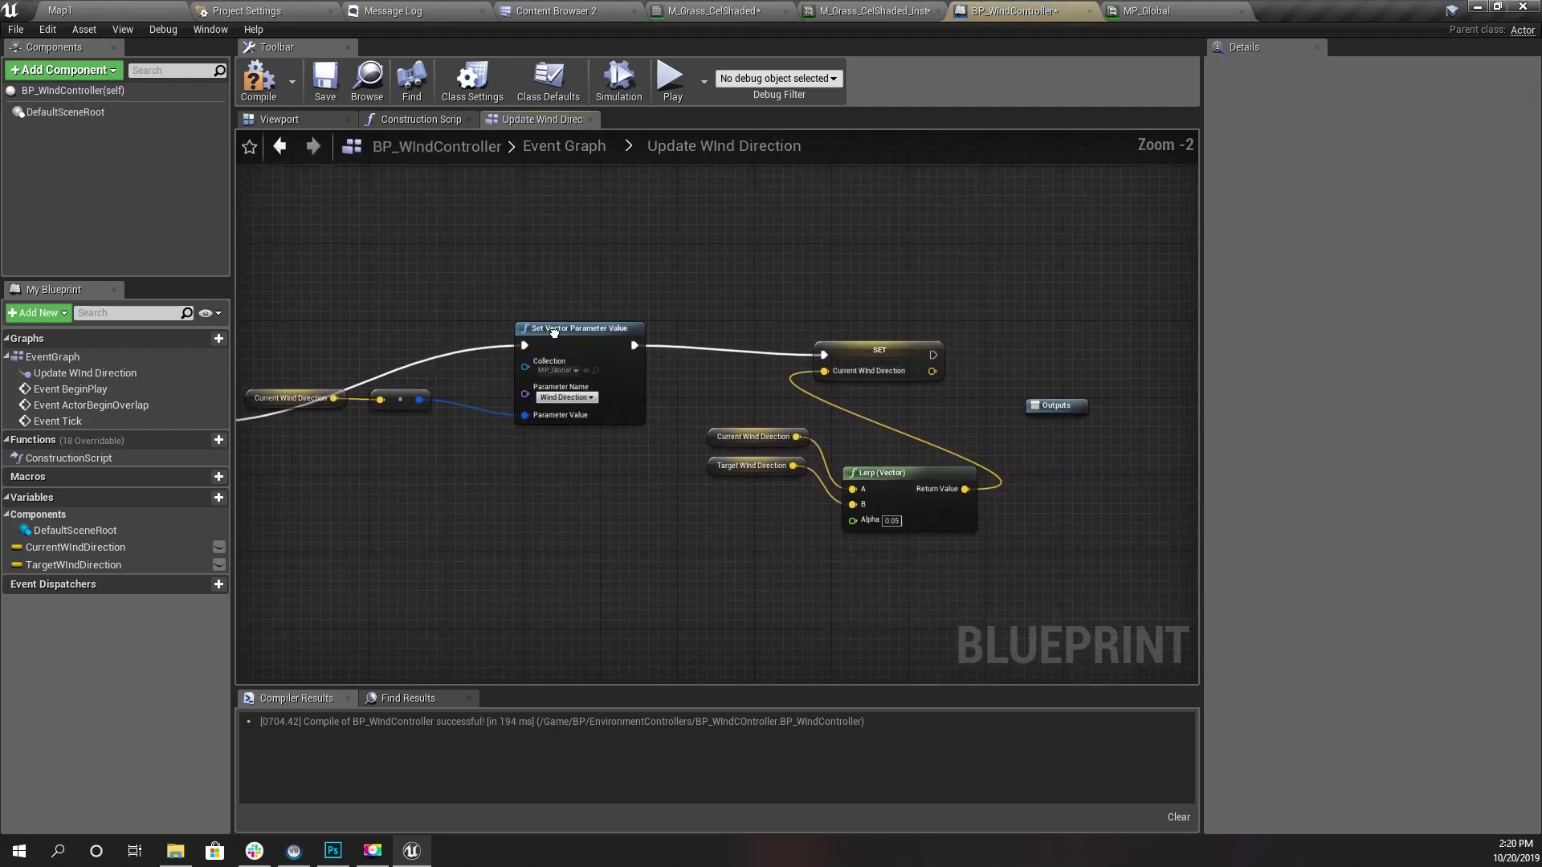
{"action": "left_click_drag", "start_coordinate": [734, 330], "coordinate": [836, 397]}
{"action": "left_click", "coordinate": [570, 144]}
{"action": "left_click", "coordinate": [687, 450]}
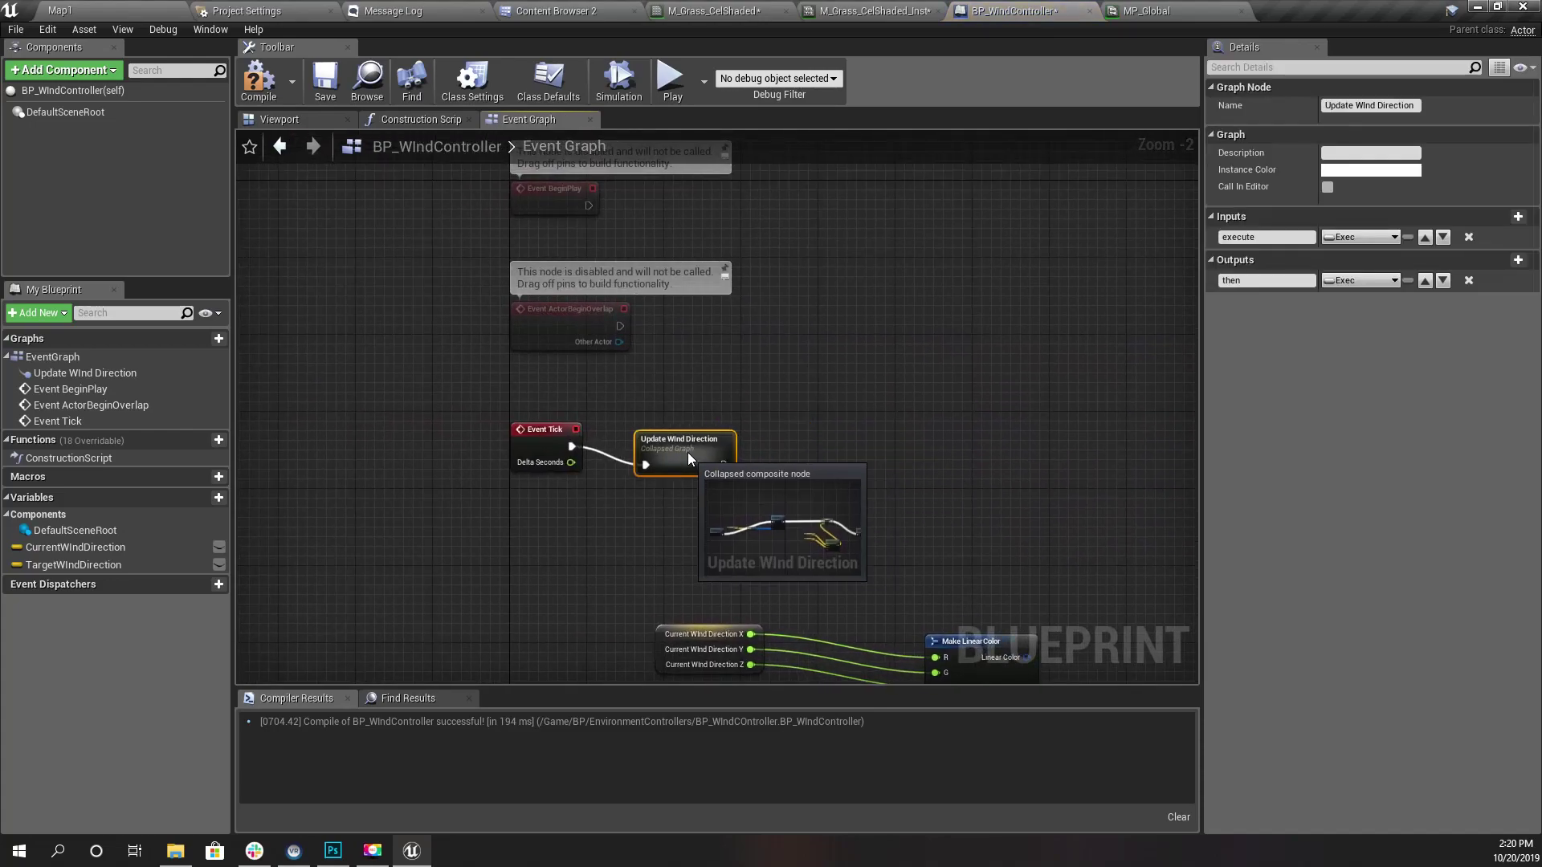
{"action": "right_click_drag", "start_coordinate": [687, 451], "coordinate": [729, 681]}
Inspect the default values of CurrentWindDirection and TargetWindDirection, compiling the blueprint.
{"action": "scroll", "coordinate": [679, 456], "scroll_direction": "up", "scroll_amount": 2}
{"action": "right_click_drag", "start_coordinate": [554, 526], "coordinate": [539, 396]}
{"action": "left_click_drag", "start_coordinate": [546, 367], "coordinate": [737, 367]}
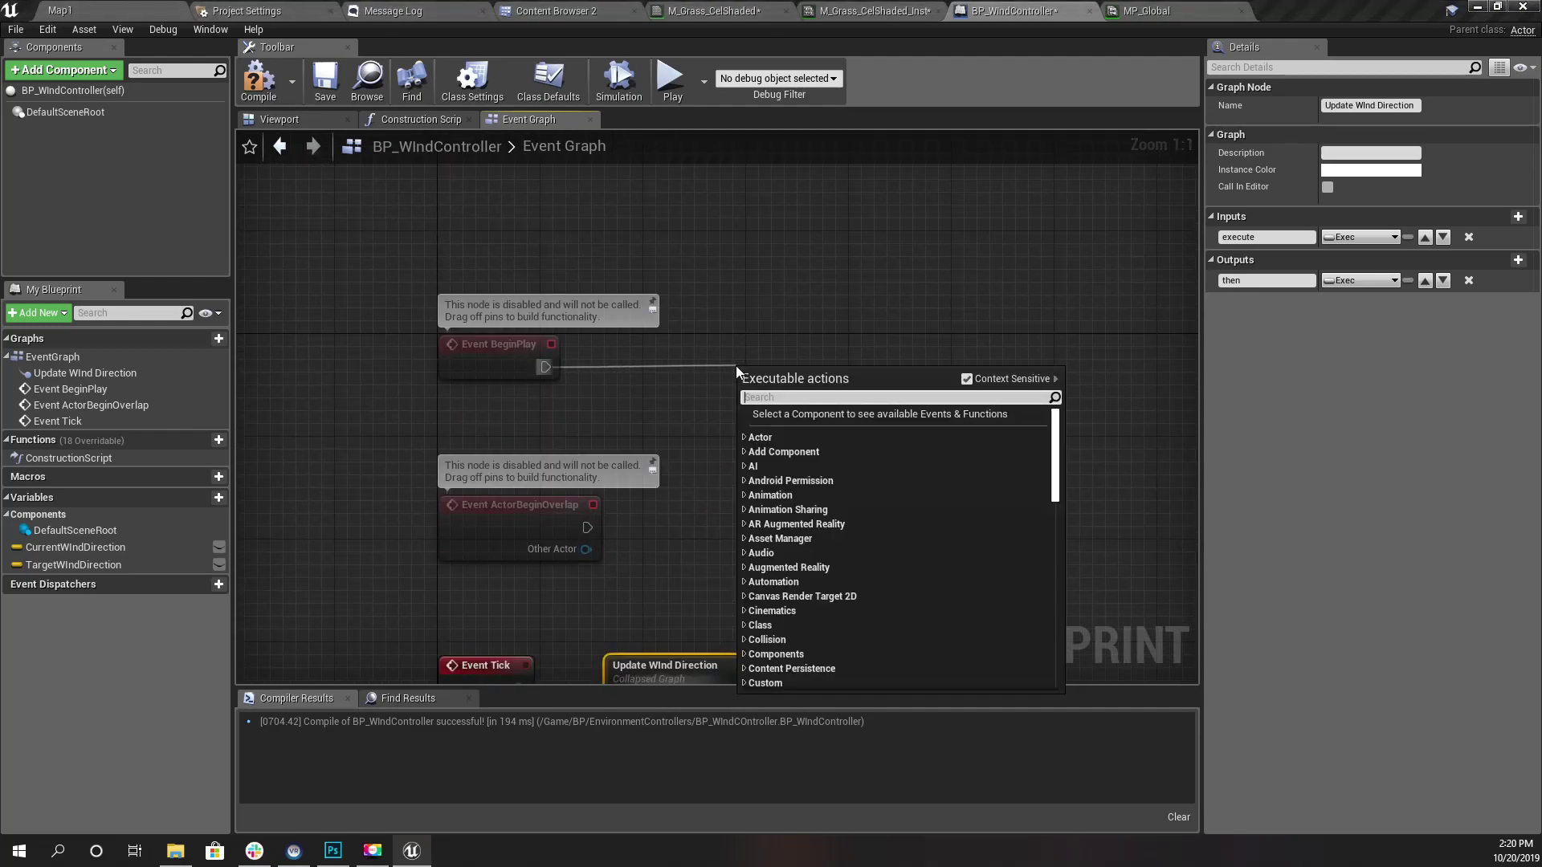
{"action": "left_click", "coordinate": [81, 548]}
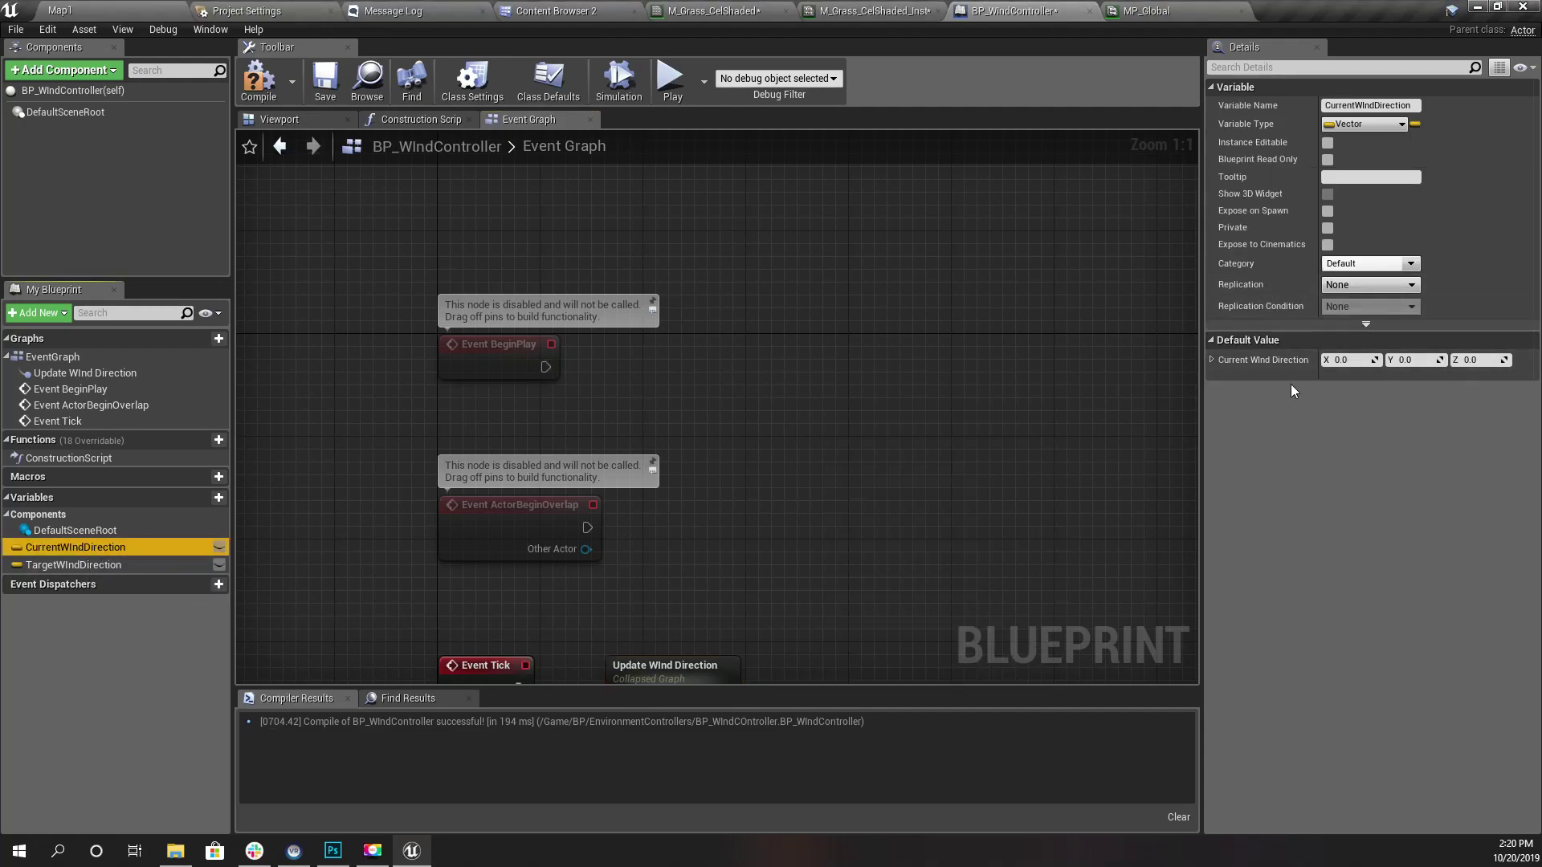
{"action": "right_click_drag", "start_coordinate": [699, 374], "coordinate": [665, 354]}
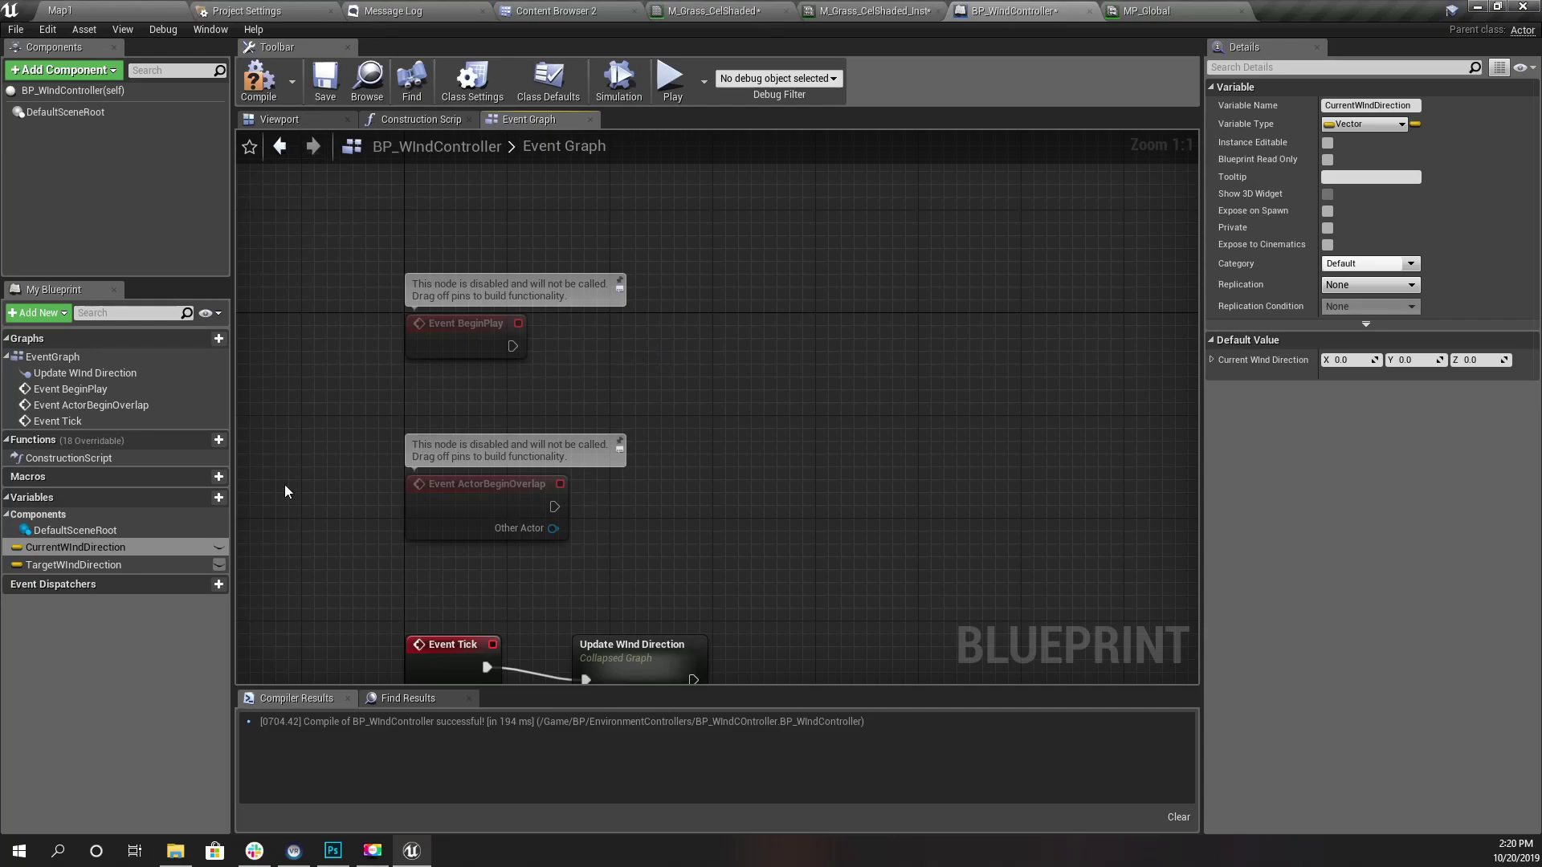
{"action": "left_click", "coordinate": [78, 566]}
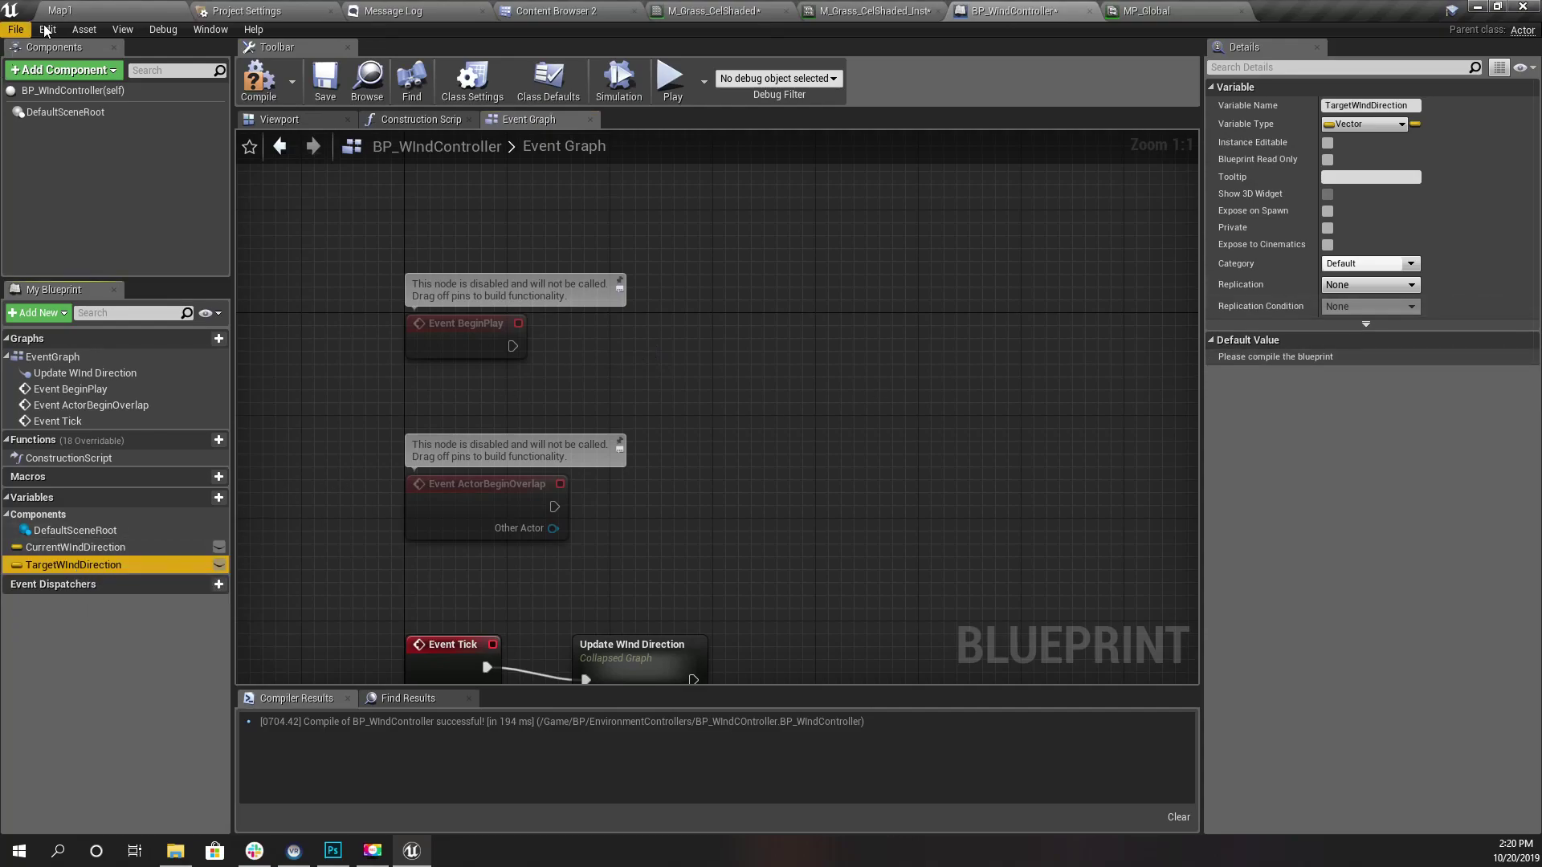
{"action": "left_click", "coordinate": [265, 97]}
Add a Delay node executed after Event BeginPlay, set its duration to 2.0 and align it with the event.
{"action": "left_click_drag", "start_coordinate": [512, 346], "coordinate": [696, 363]}
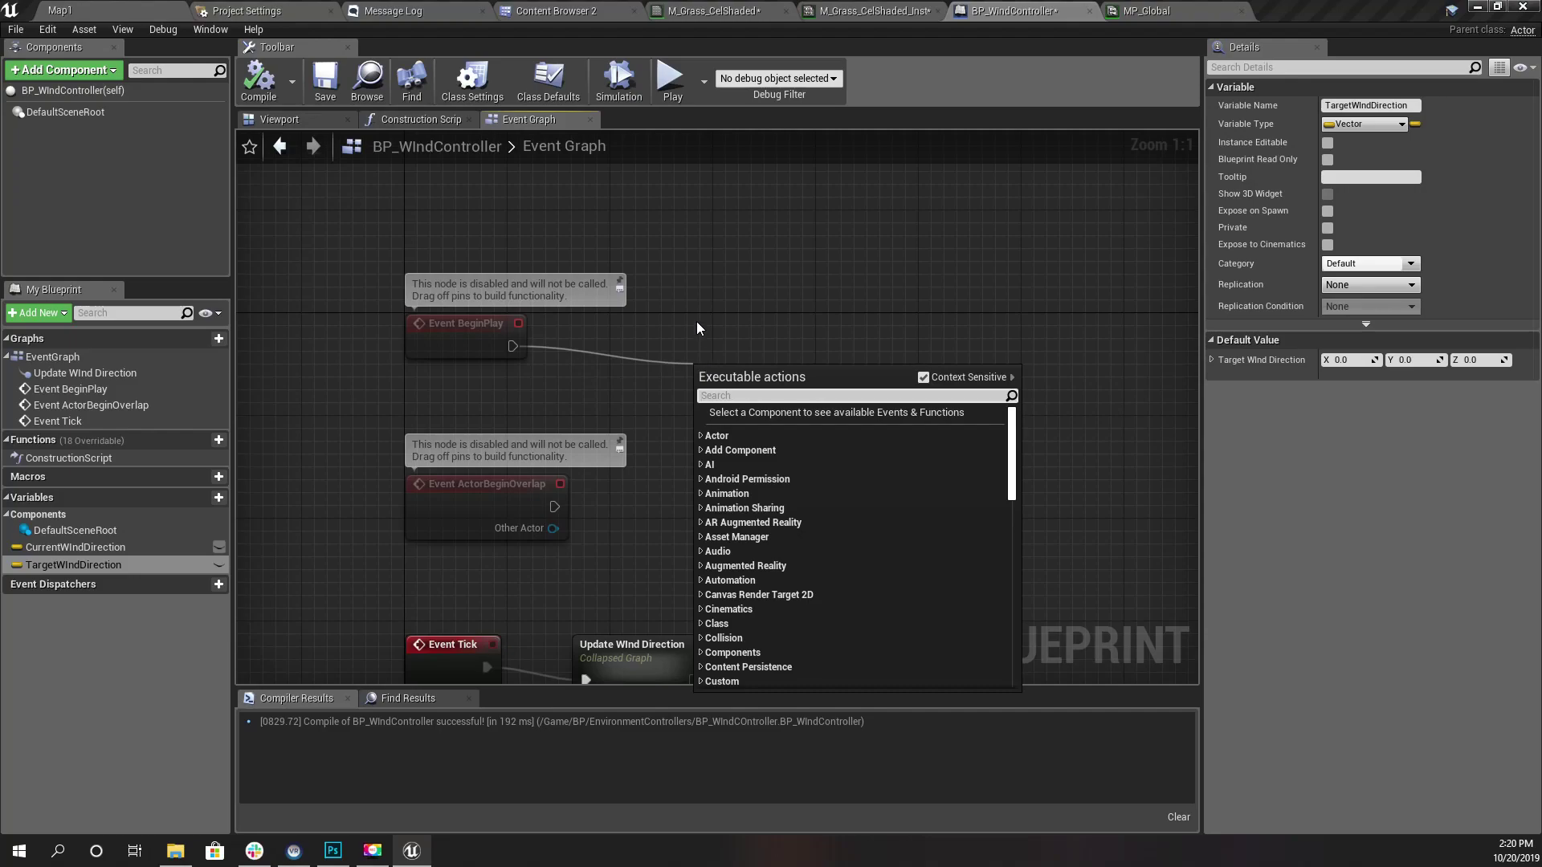
{"action": "type", "text": "delay"}
{"action": "key", "text": "Return"}
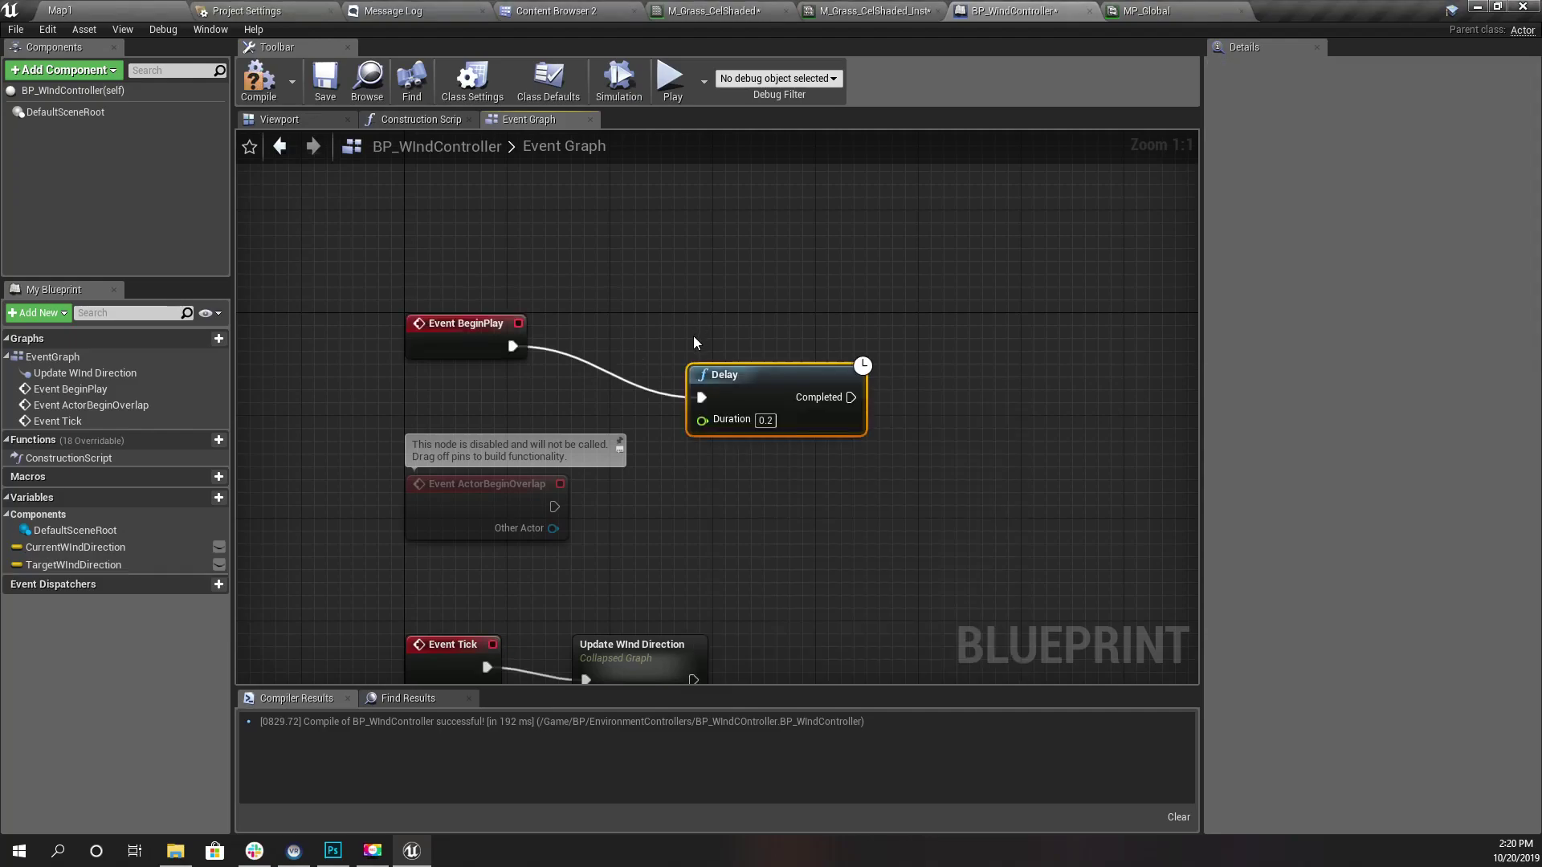
{"action": "left_click", "coordinate": [765, 421]}
{"action": "type", "text": "25.02"}
{"action": "key", "text": "Return"}
{"action": "left_click_drag", "start_coordinate": [770, 375], "coordinate": [735, 316]}
{"action": "right_click_drag", "start_coordinate": [735, 316], "coordinate": [581, 296]}
Add a Set Target Wind Direction node executed after the Delay and set its X value to 200.
{"action": "left_click_drag", "start_coordinate": [64, 564], "coordinate": [677, 314]}
{"action": "left_click", "coordinate": [850, 324]}
{"action": "left_click_drag", "start_coordinate": [889, 310], "coordinate": [889, 297]}
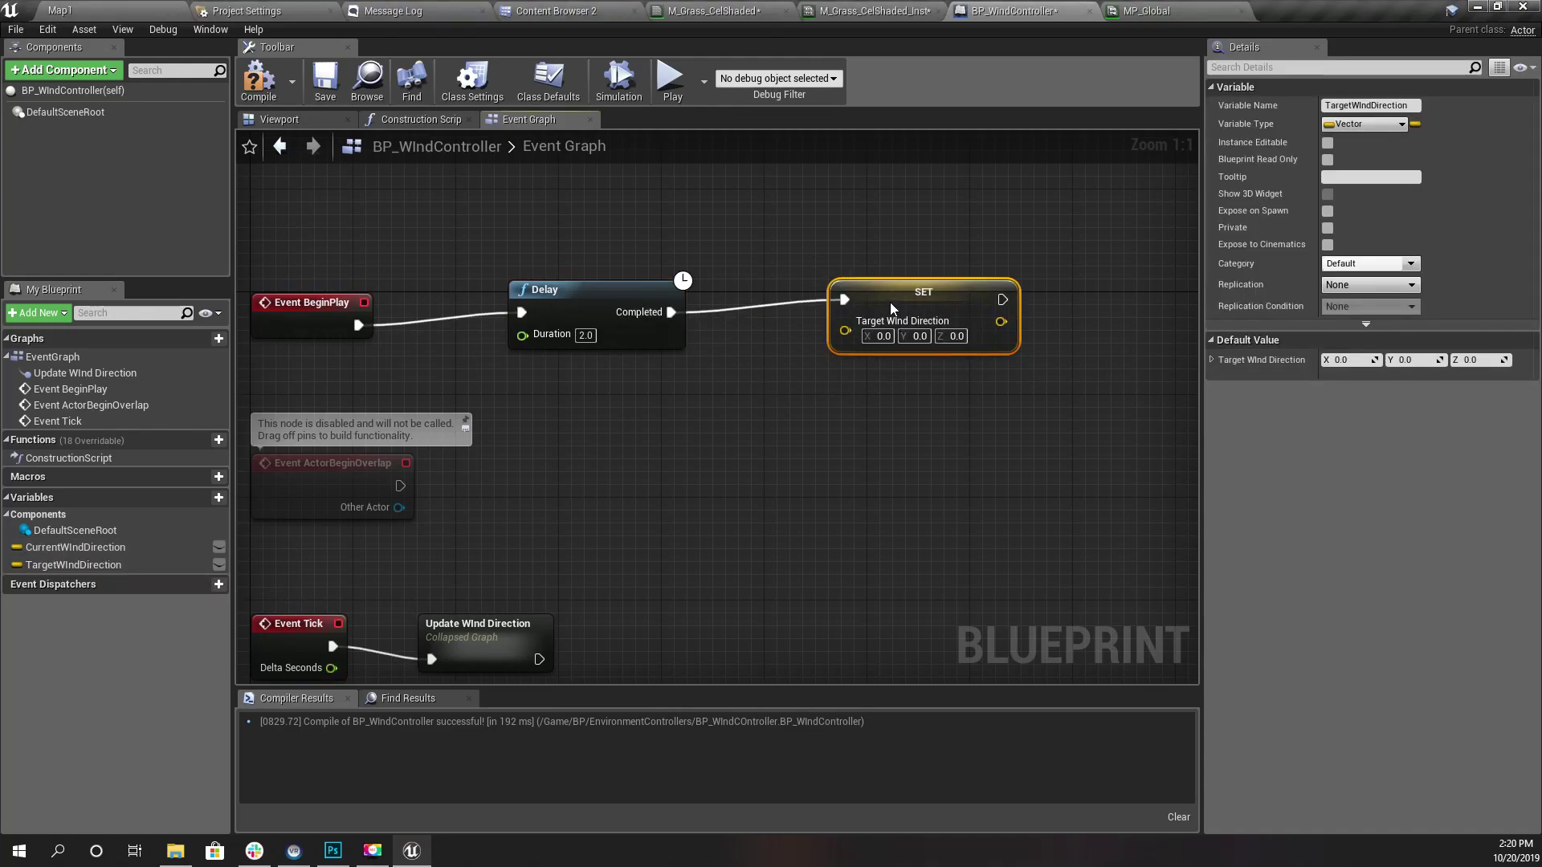
{"action": "left_click", "coordinate": [884, 336]}
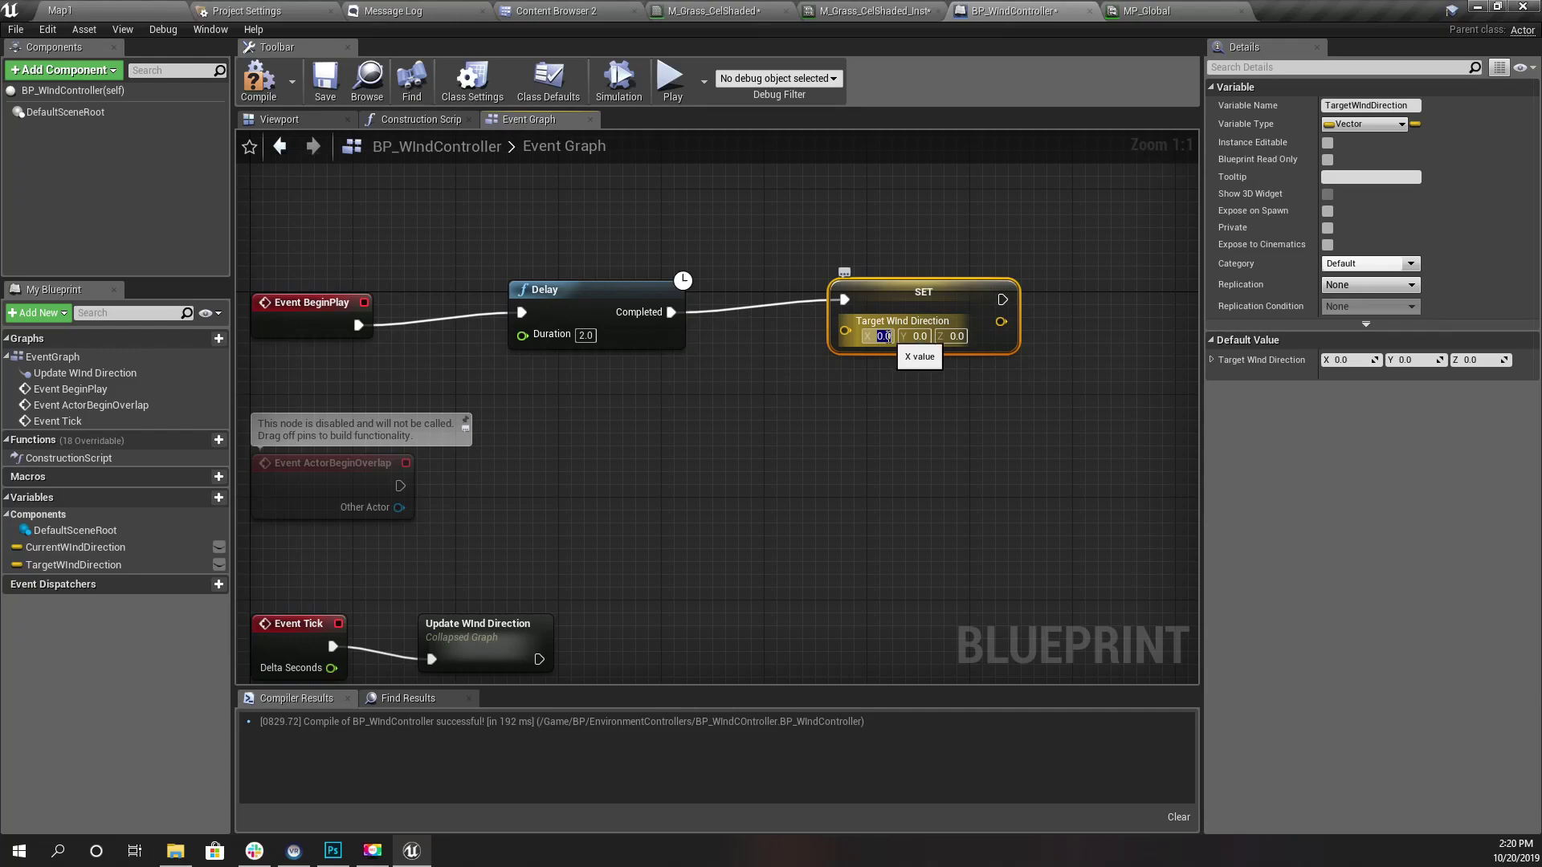
{"action": "type", "text": "100"}
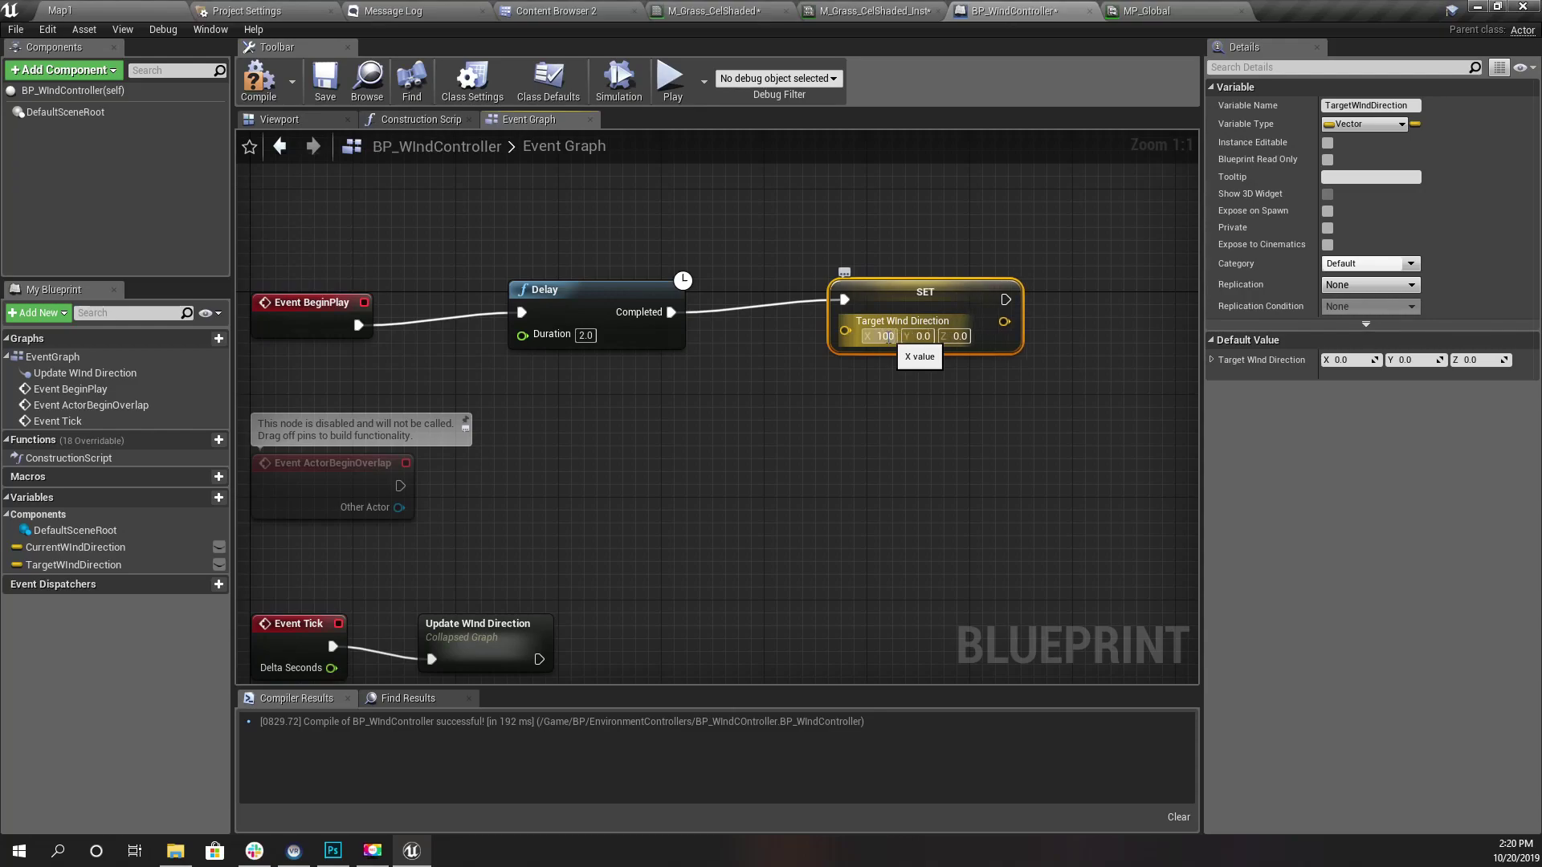
{"action": "key", "text": "BackSpace"}
{"action": "type", "text": "2"}
{"action": "key", "text": "Return"}
Duplicate the Delay and Set Target Wind Direction pair and chain the copy after the original Set node.
{"action": "right_click_drag", "start_coordinate": [817, 360], "coordinate": [576, 357]}
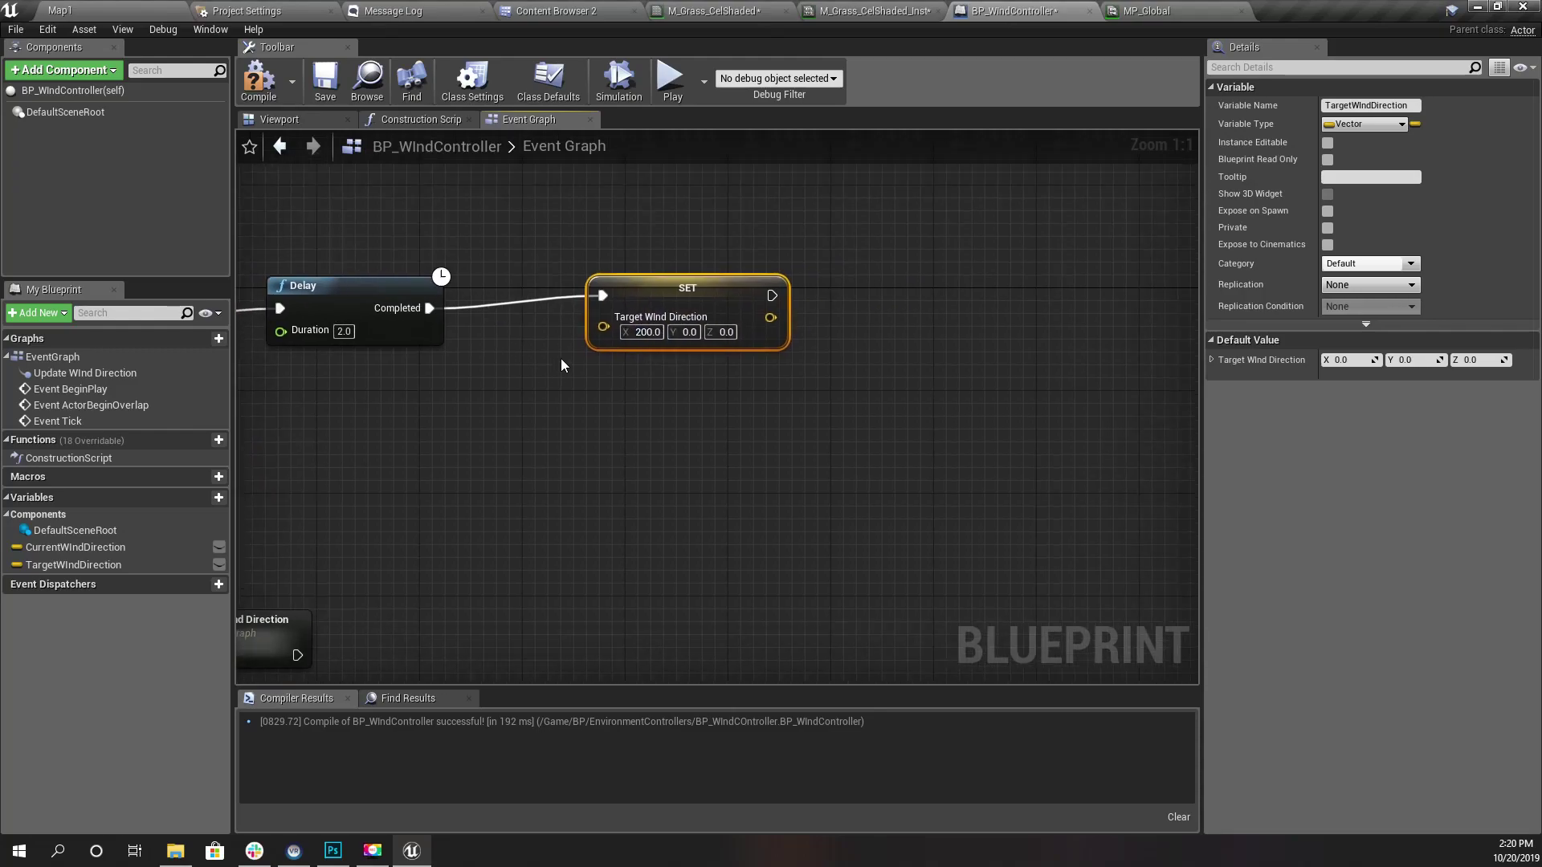
{"action": "left_click_drag", "start_coordinate": [335, 234], "coordinate": [603, 353]}
{"action": "key", "text": "ctrl+c"}
{"action": "key", "text": "ctrl+v"}
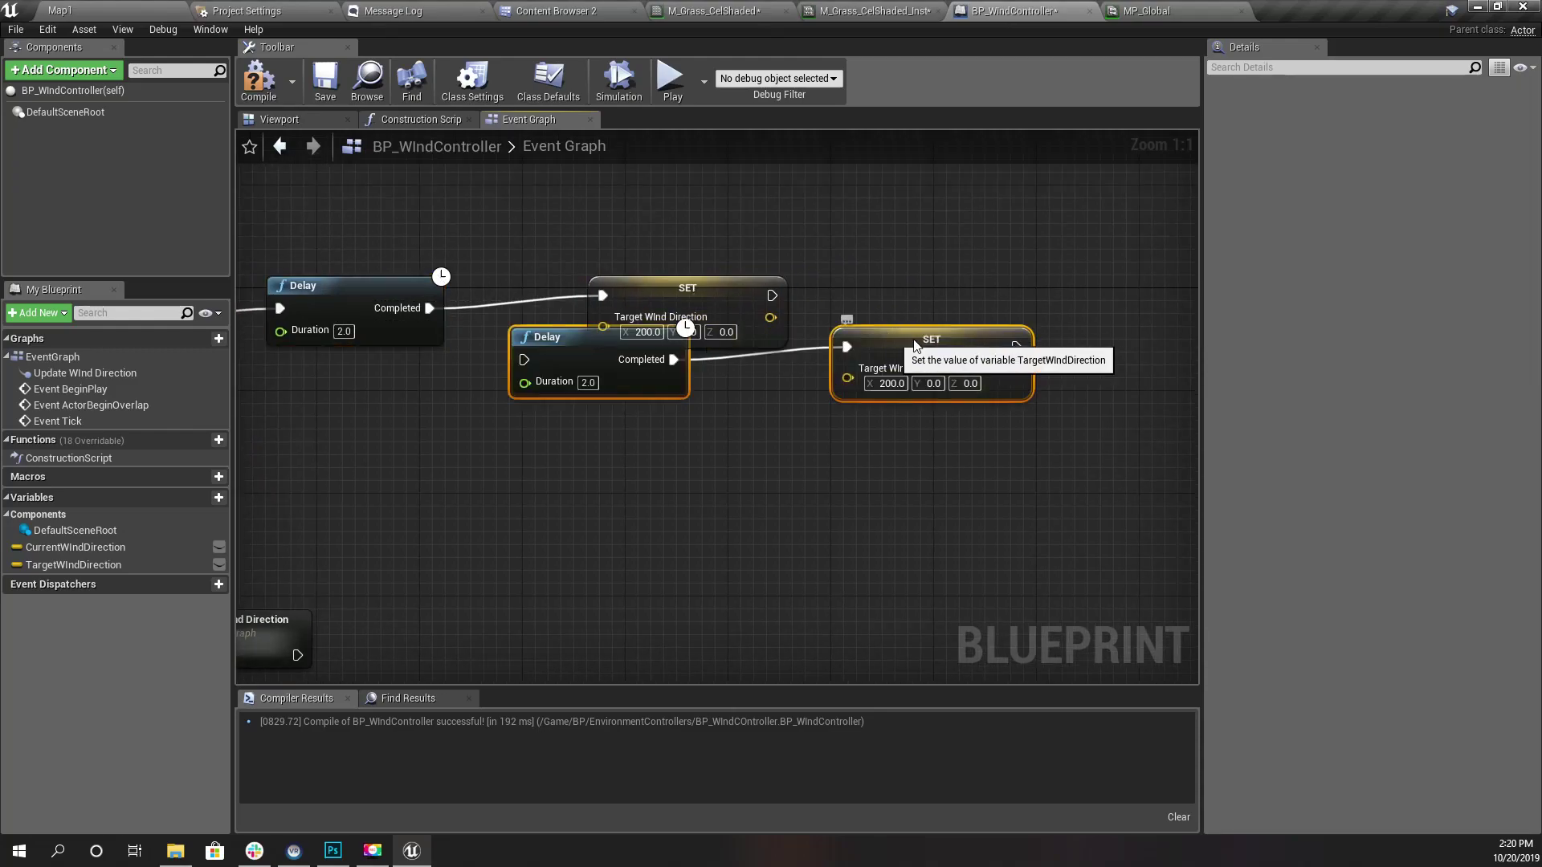
{"action": "left_click_drag", "start_coordinate": [906, 329], "coordinate": [702, 303]}
{"action": "right_click_drag", "start_coordinate": [446, 495], "coordinate": [901, 527]}
{"action": "left_click_drag", "start_coordinate": [761, 347], "coordinate": [761, 347]}
{"action": "left_click_drag", "start_coordinate": [650, 328], "coordinate": [774, 353]}
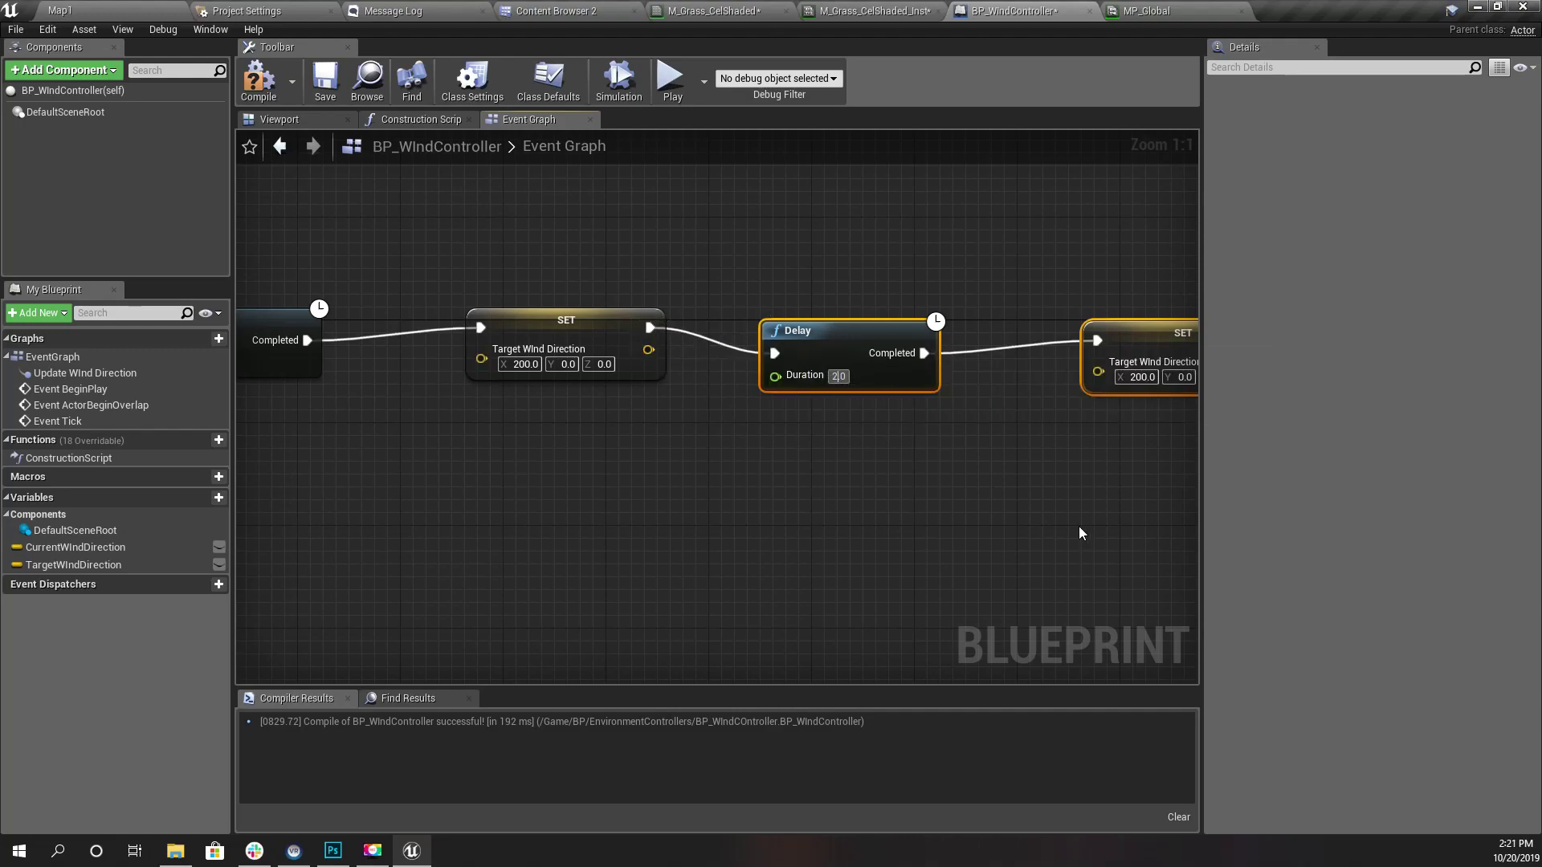
Set the duplicated Delay's duration to 10.0 and the first Set Target Wind Direction's X value to -200.
{"action": "key", "text": "BackSpace"}
{"action": "type", "text": "10"}
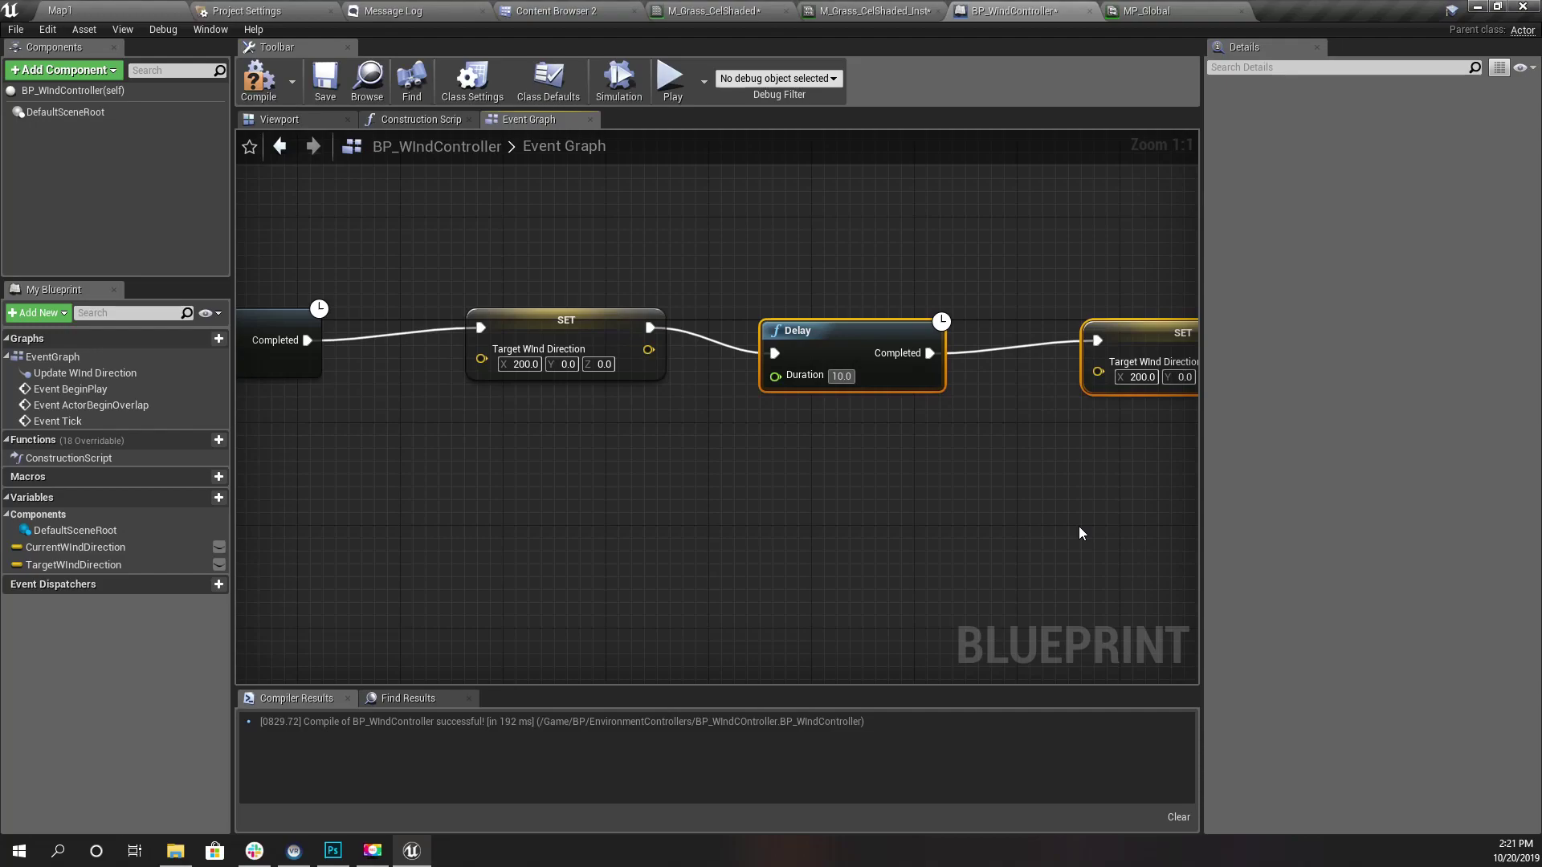
{"action": "right_click_drag", "start_coordinate": [1077, 527], "coordinate": [865, 512]}
{"action": "left_click", "coordinate": [929, 362]}
{"action": "key", "text": "Left"}
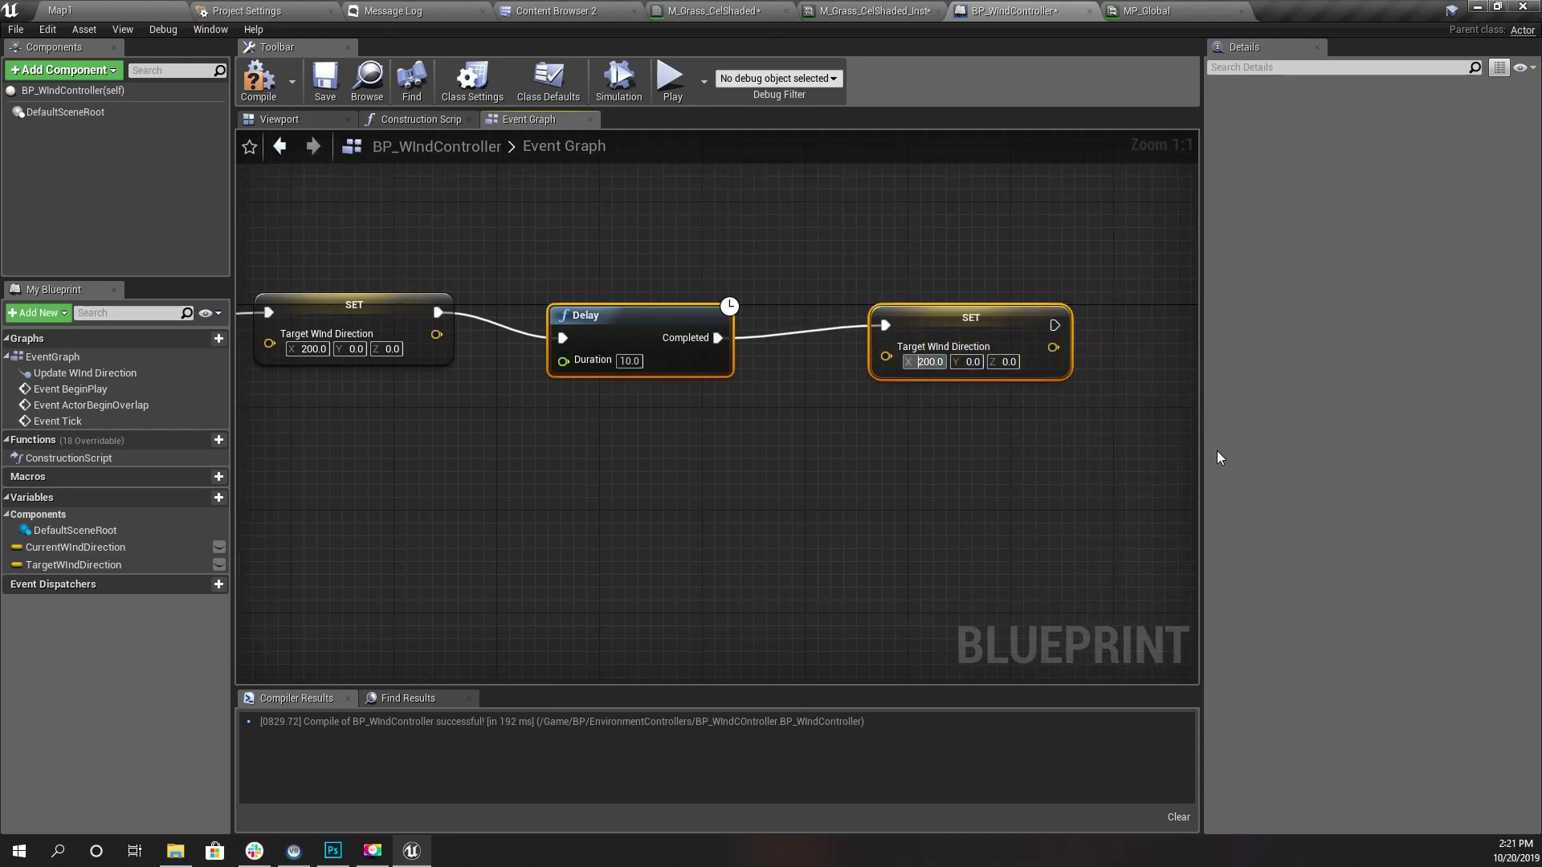
{"action": "right_click_drag", "start_coordinate": [246, 395], "coordinate": [406, 385]}
{"action": "left_click", "coordinate": [475, 339]}
{"action": "type", "text": "-200"}
{"action": "key", "text": "Return"}
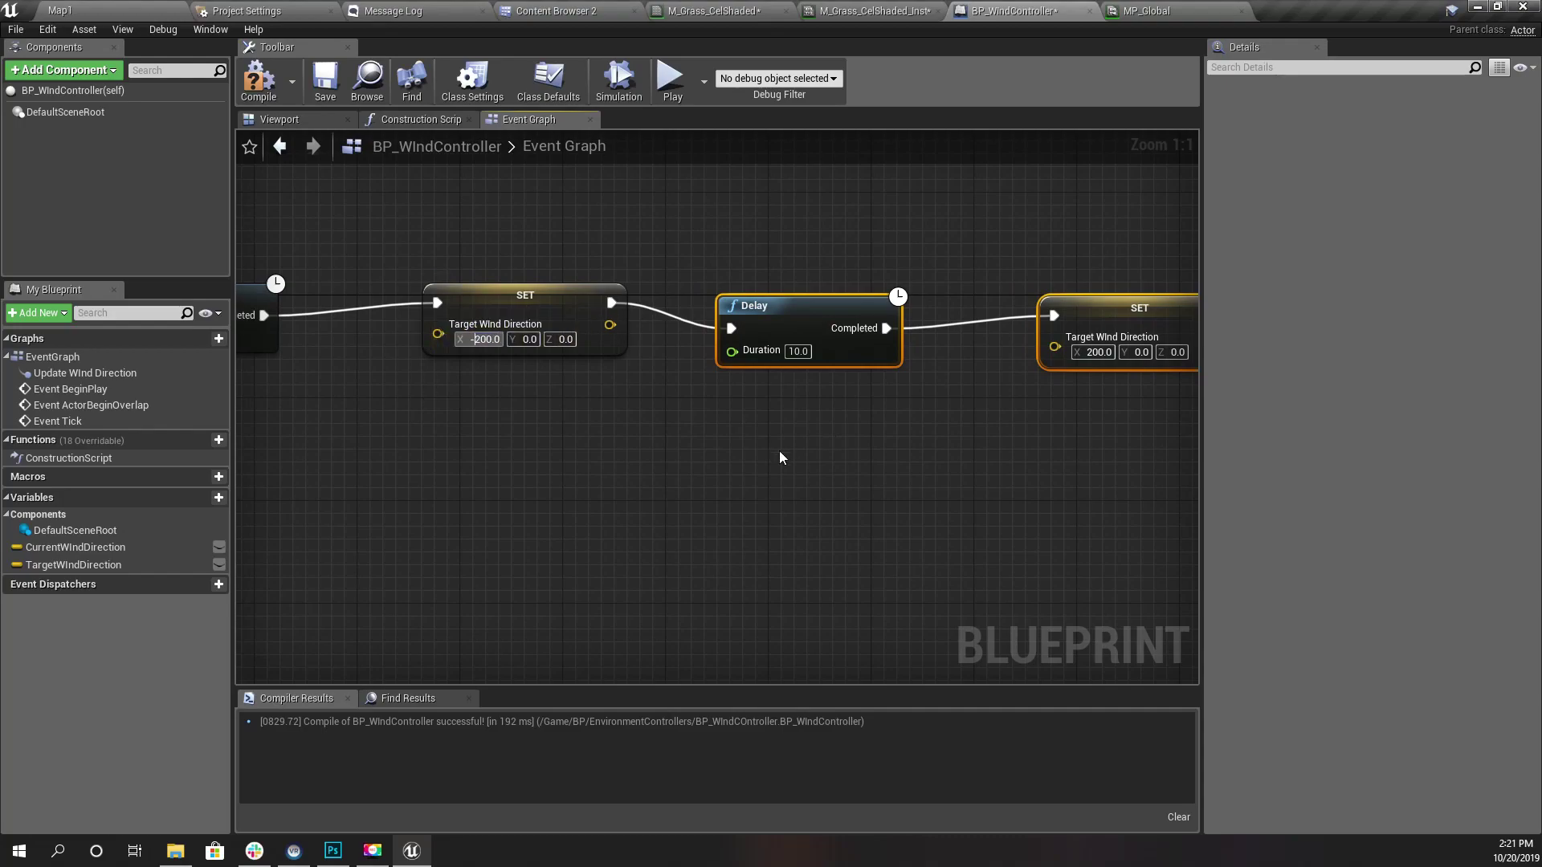
Add another Delay with a duration of 10.0 after the second Set Target Wind Direction node.
{"action": "right_click_drag", "start_coordinate": [768, 462], "coordinate": [733, 492]}
{"action": "scroll", "coordinate": [811, 433], "scroll_direction": "down", "scroll_amount": 3}
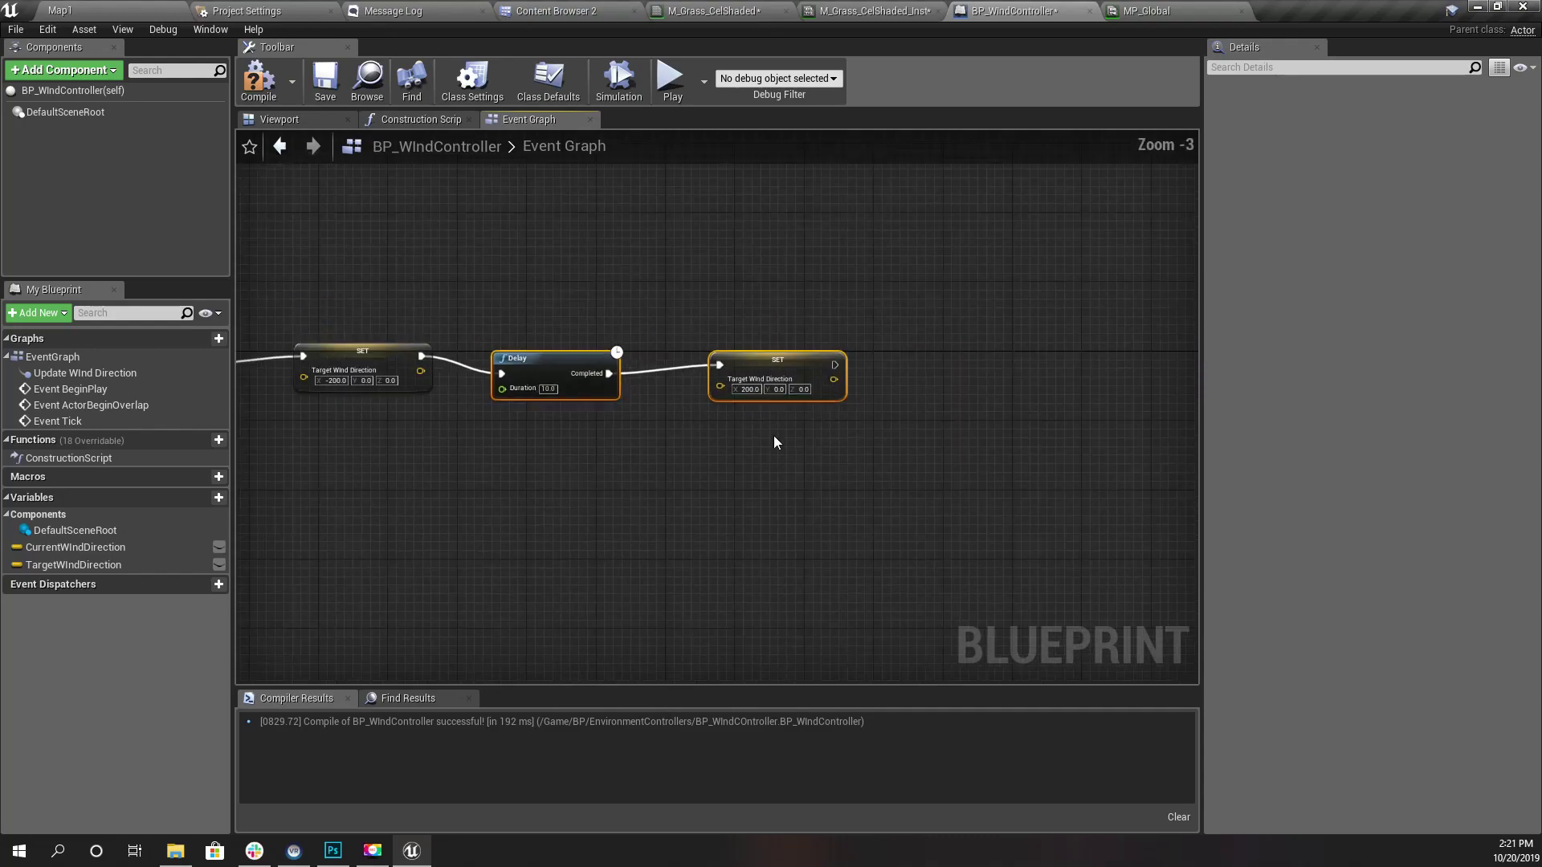
{"action": "left_click_drag", "start_coordinate": [827, 365], "coordinate": [909, 346]}
{"action": "type", "text": "delay"}
{"action": "key", "text": "Return"}
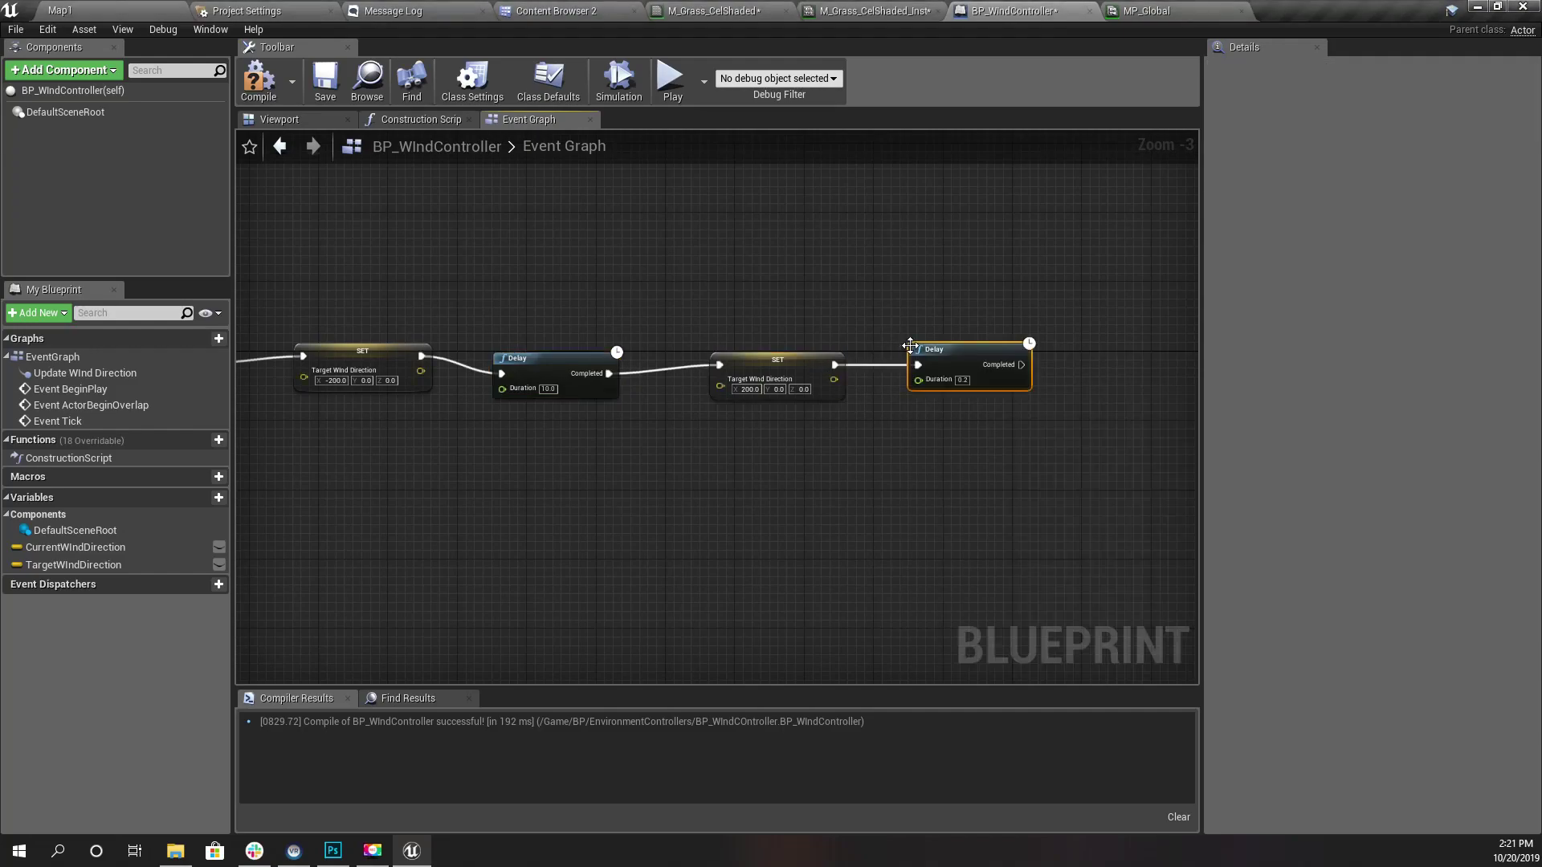
{"action": "left_click", "coordinate": [961, 380]}
{"action": "type", "text": "10"}
{"action": "key", "text": "Return"}
Loop the last Delay back to the first Set Target Wind Direction through a raised reroute node and compile the blueprint.
{"action": "left_click_drag", "start_coordinate": [1030, 370], "coordinate": [407, 255]}
{"action": "left_click", "coordinate": [572, 259]}
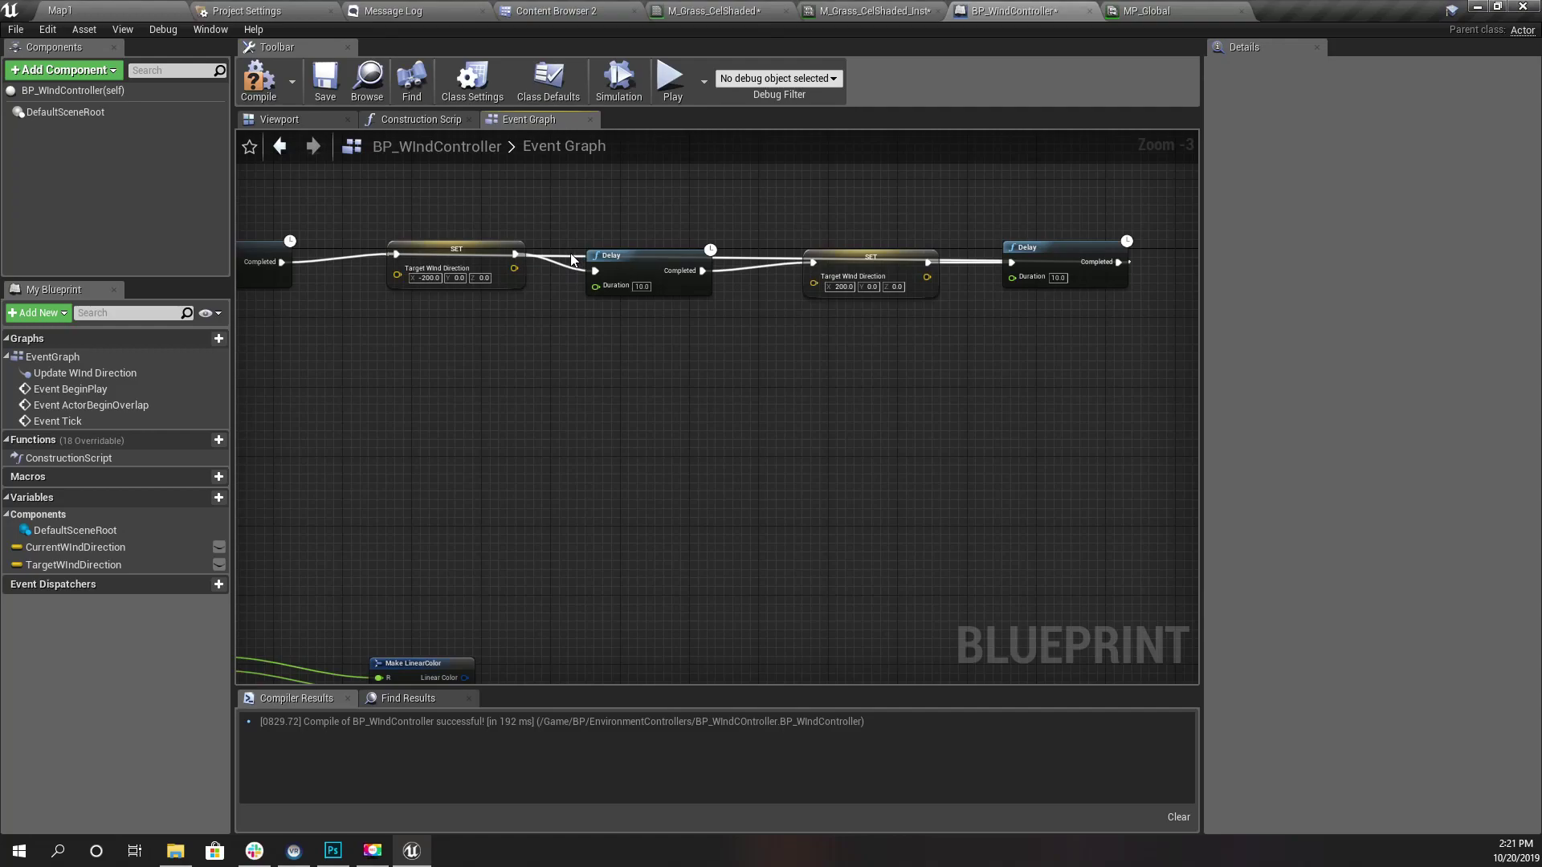
{"action": "double_click", "coordinate": [571, 260]}
{"action": "left_click_drag", "start_coordinate": [570, 259], "coordinate": [676, 177]}
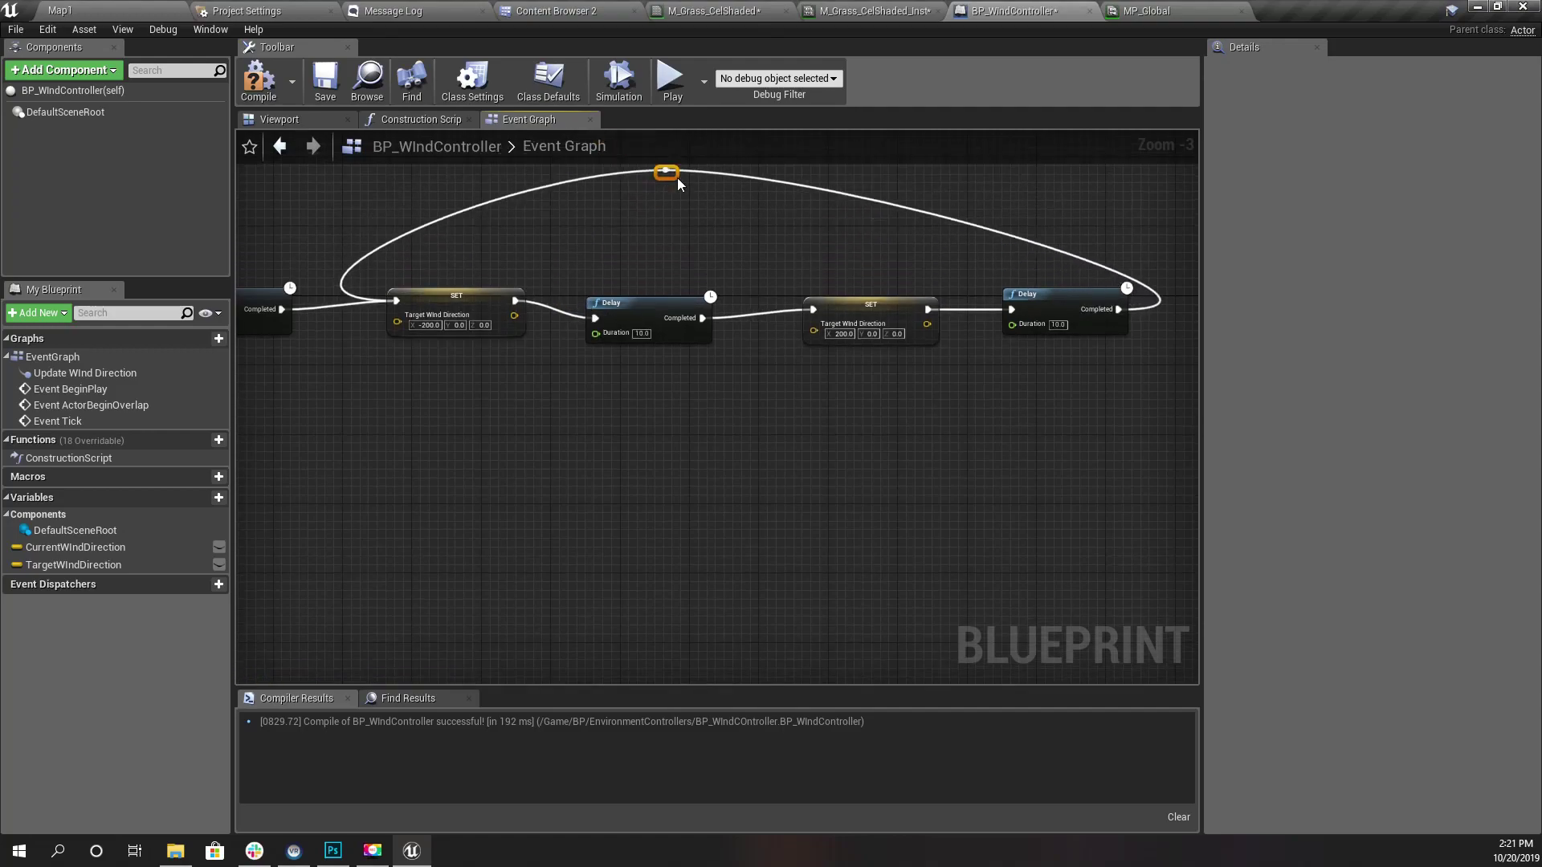
{"action": "left_click", "coordinate": [253, 80]}
Place a BP_WindController actor in the grass of Map1 and save all modified assets.
{"action": "left_click", "coordinate": [97, 10]}
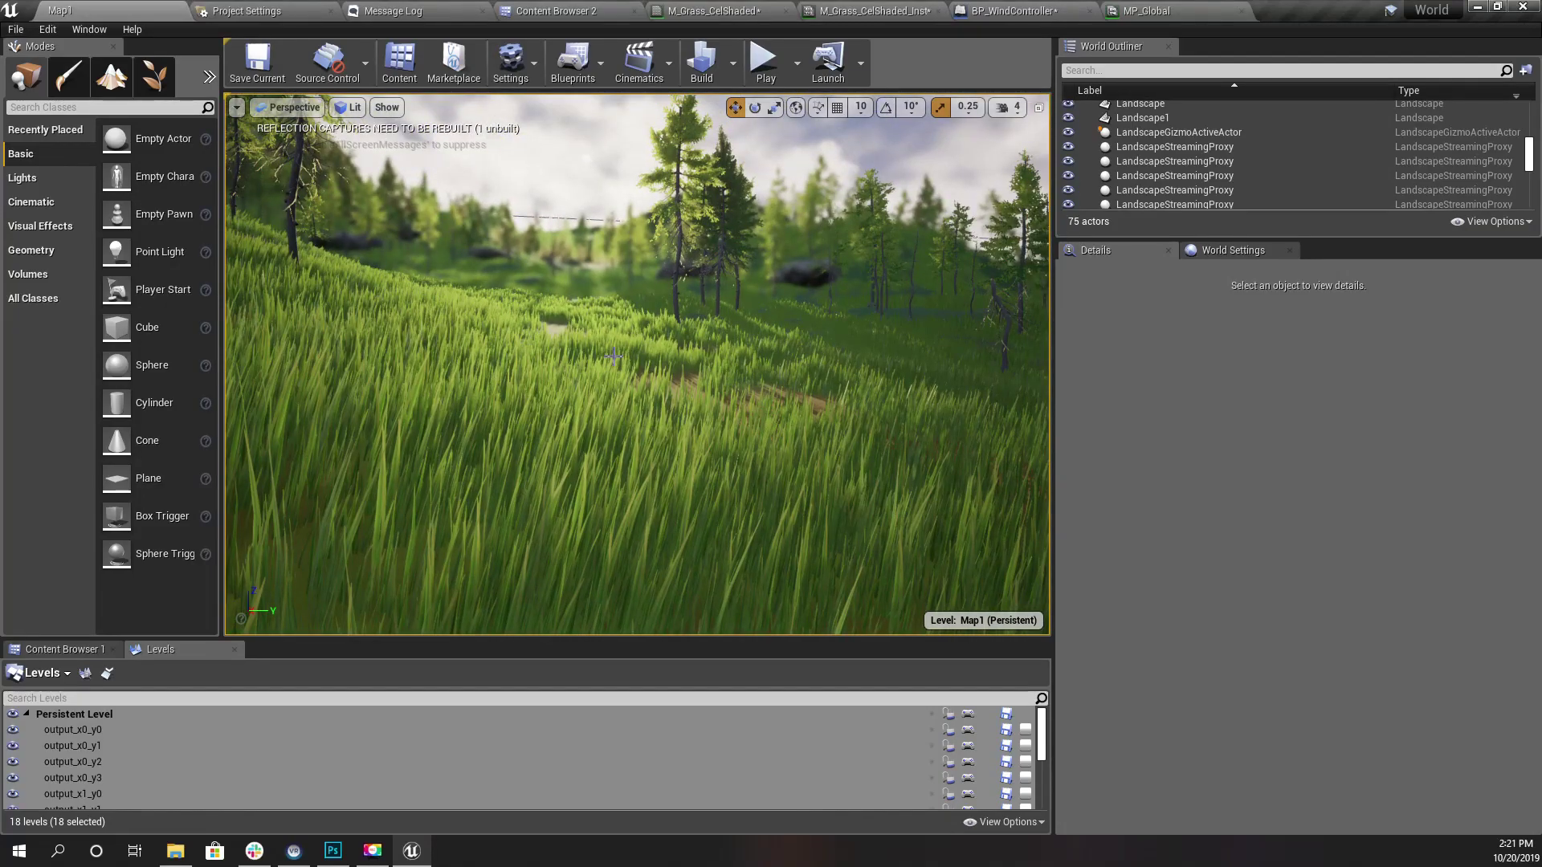
{"action": "key", "text": "F11"}
{"action": "key", "text": "F11"}
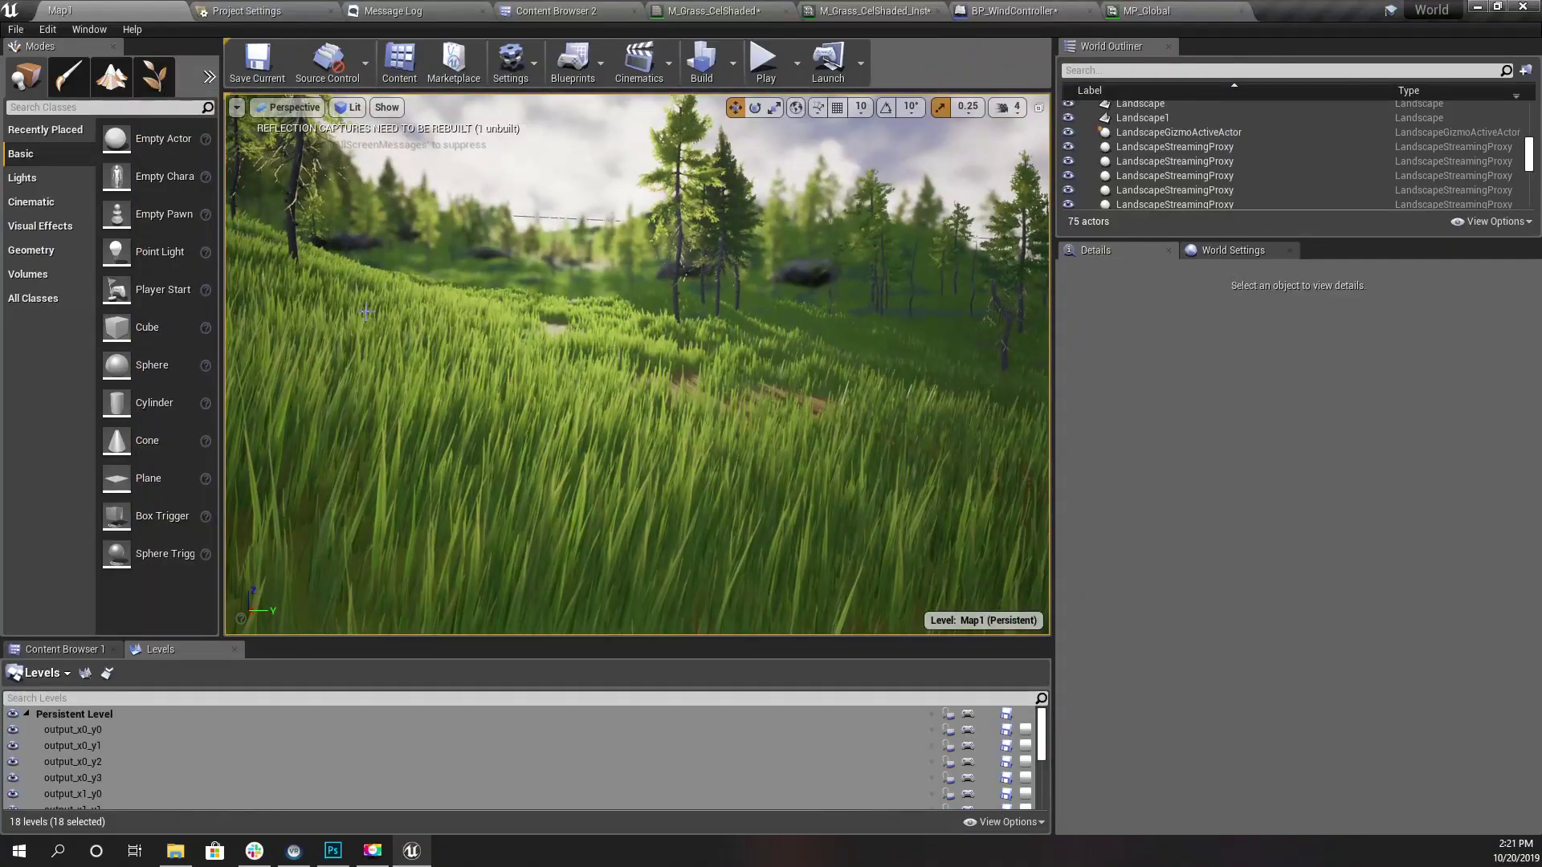
{"action": "right_click_drag", "start_coordinate": [737, 336], "coordinate": [626, 339]}
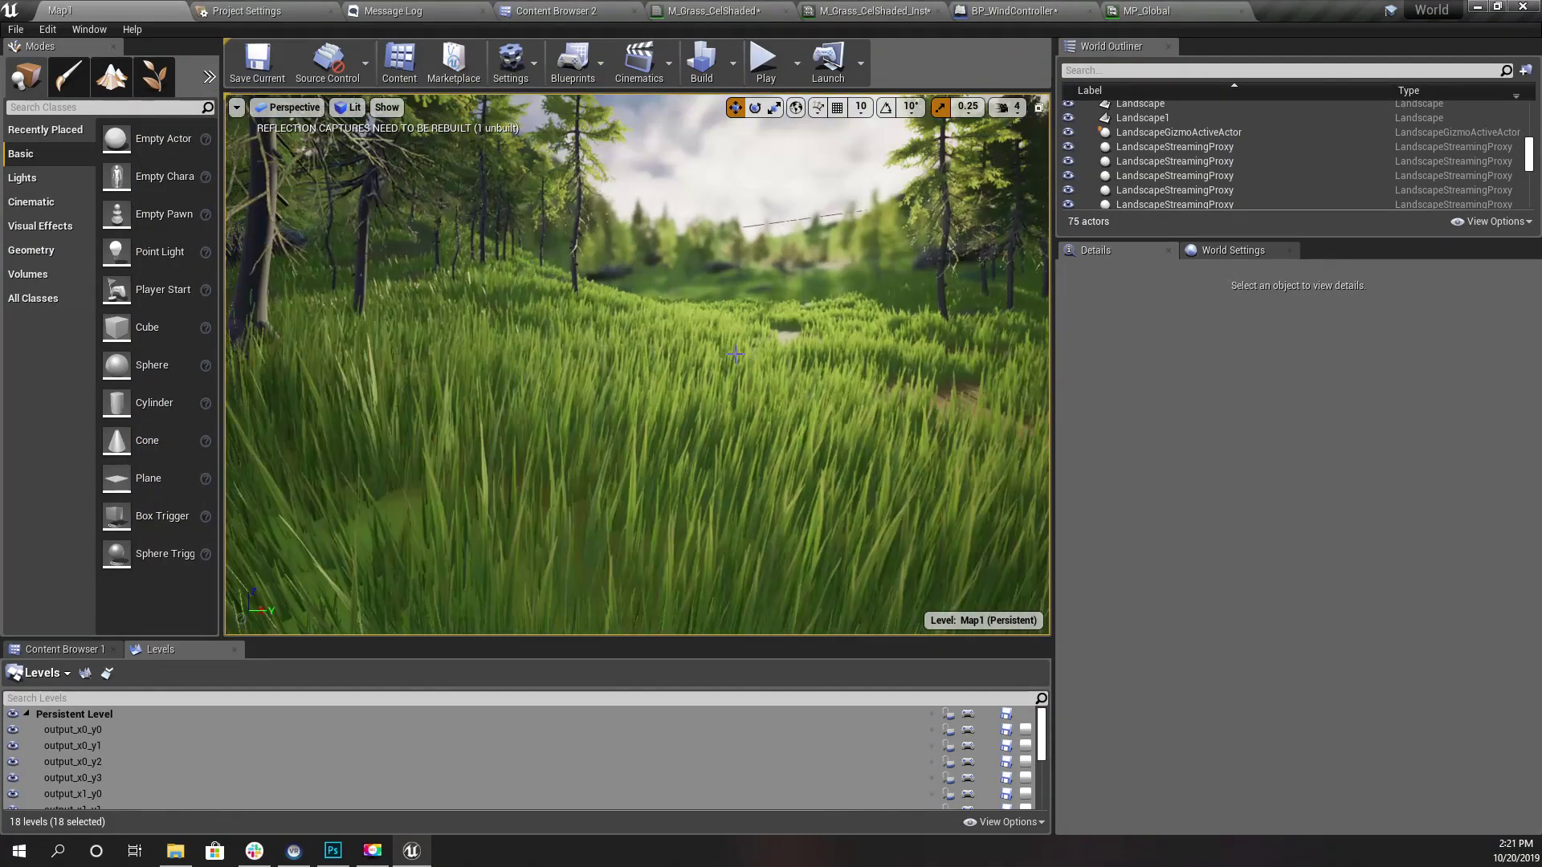
{"action": "left_click", "coordinate": [1031, 8]}
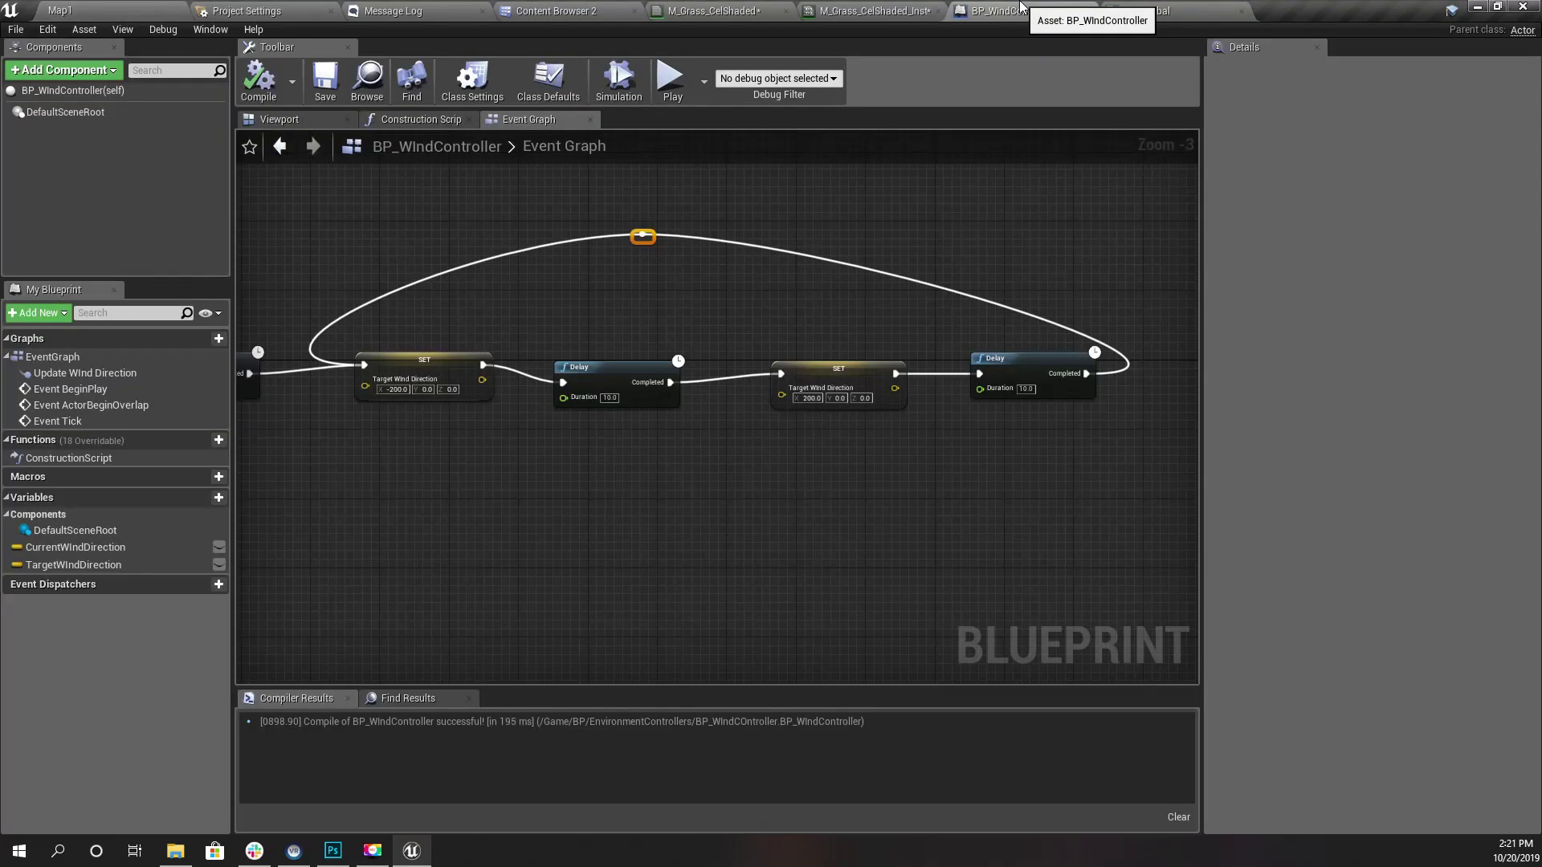
{"action": "left_click", "coordinate": [367, 80]}
{"action": "left_click_drag", "start_coordinate": [445, 130], "coordinate": [677, 482]}
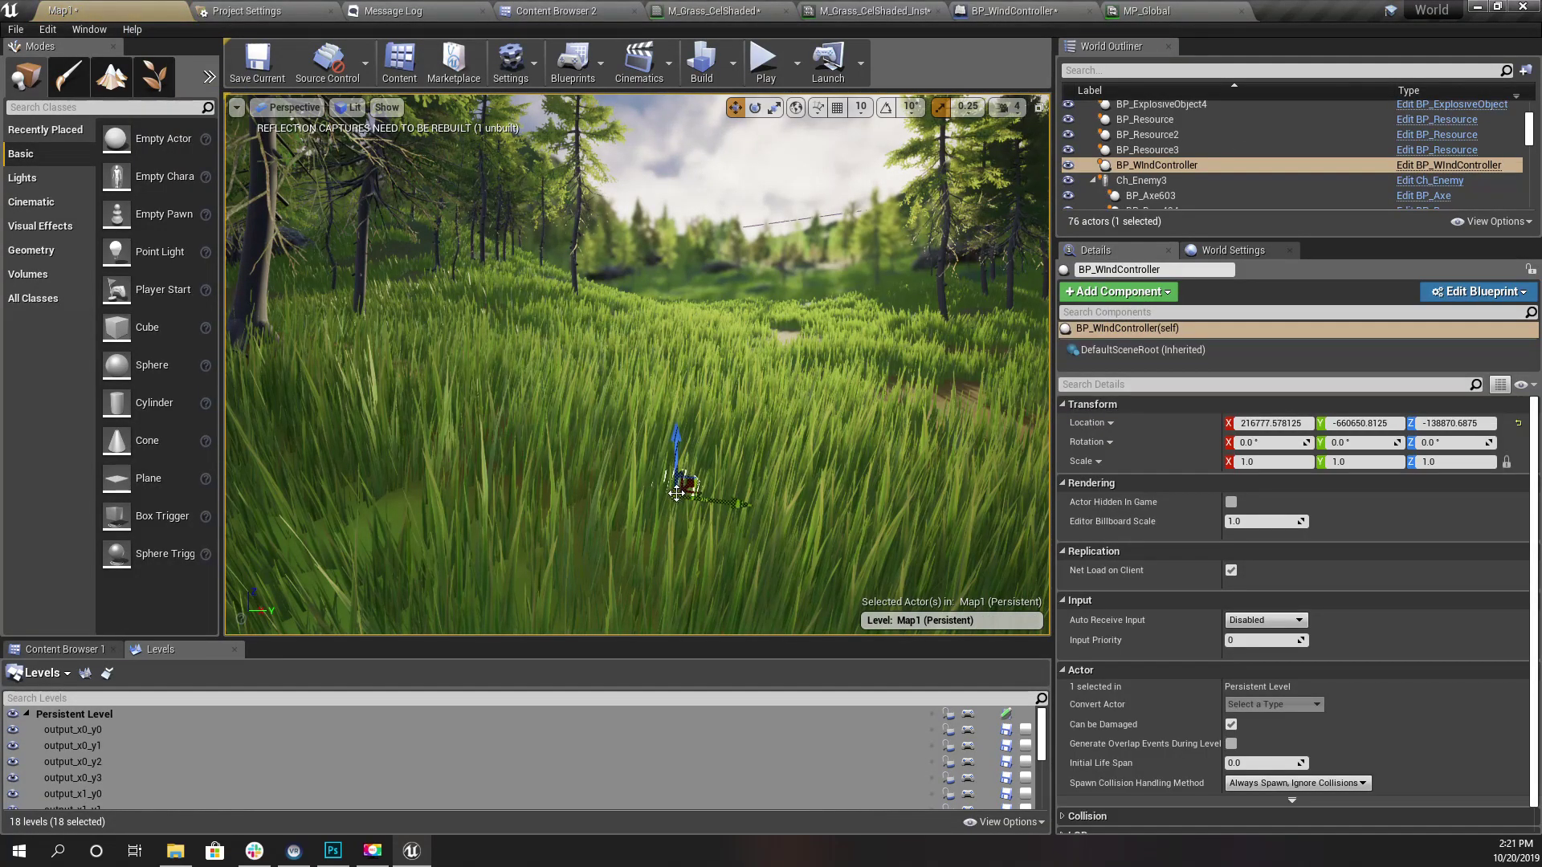
{"action": "key", "text": "ctrl+shift+s"}
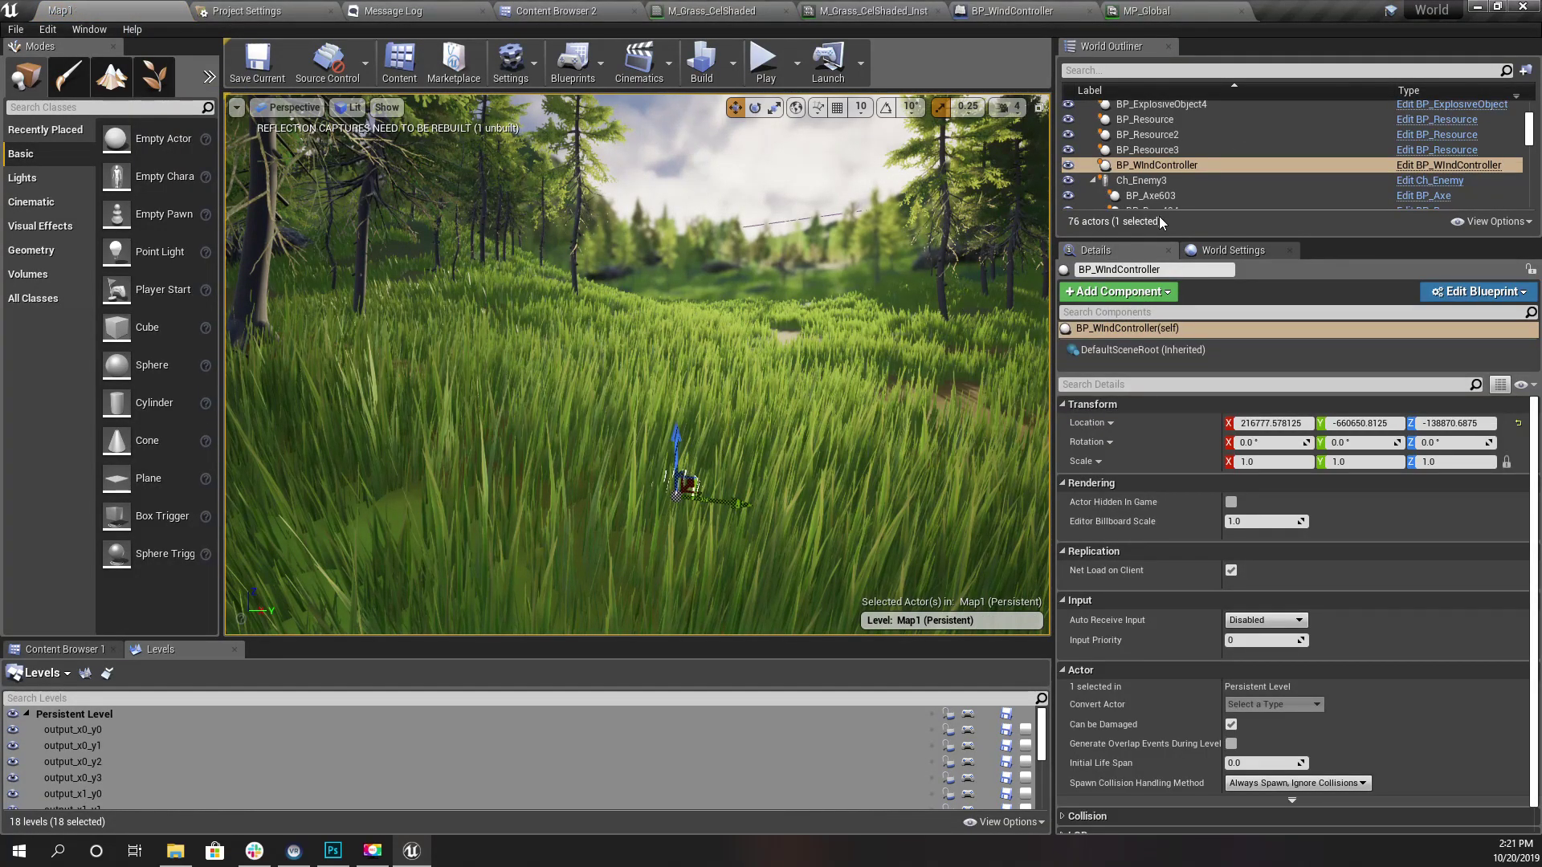
Raise the BP_WindController actor above the grass to a Z location of about -138794.
{"action": "right_click", "coordinate": [93, 718]}
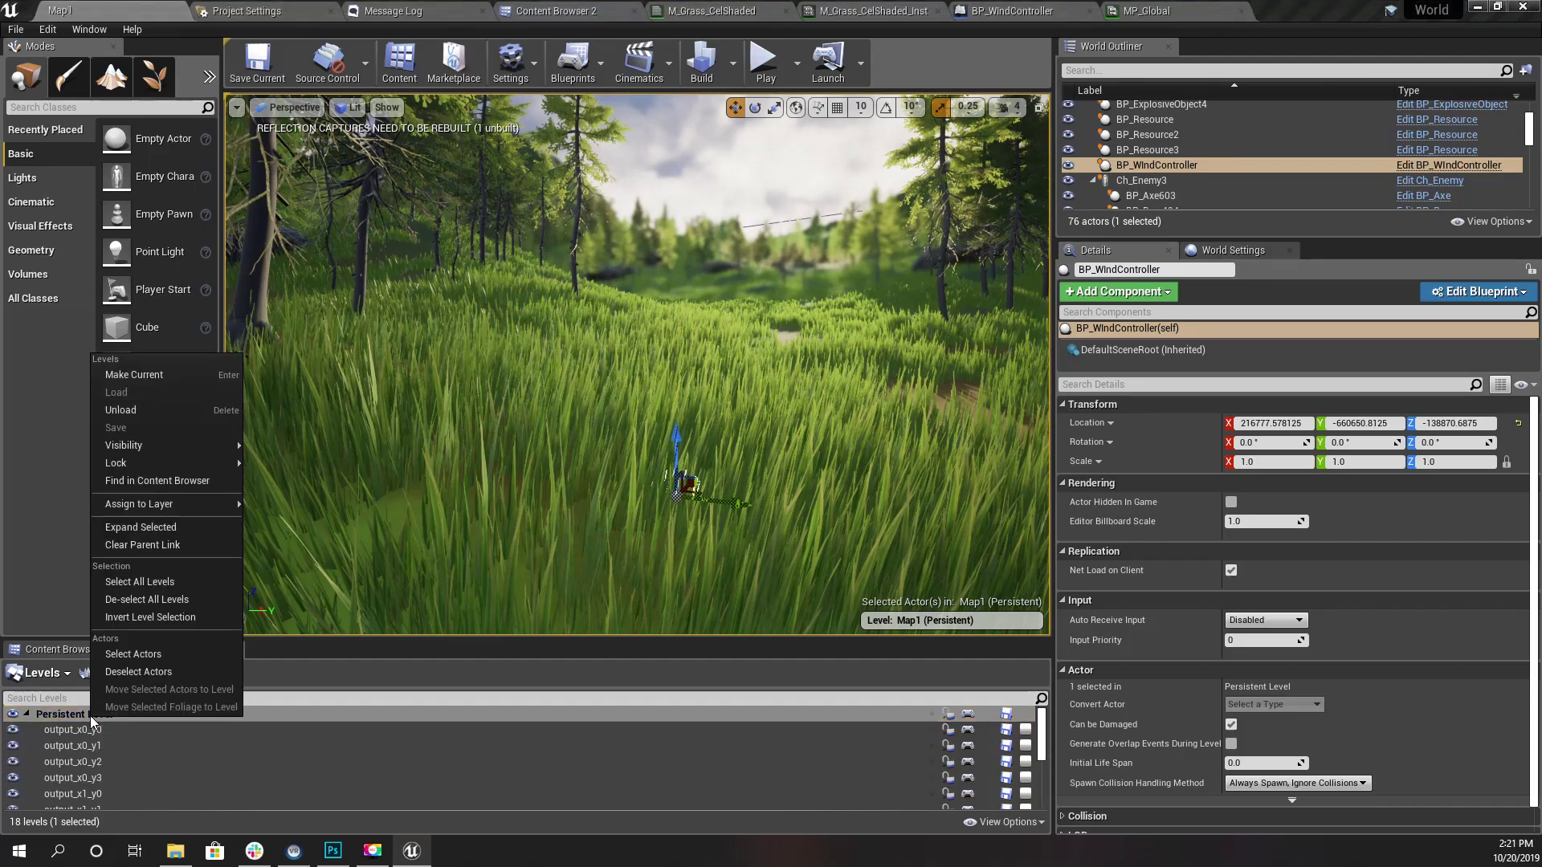
{"action": "right_click_drag", "start_coordinate": [430, 427], "coordinate": [701, 408]}
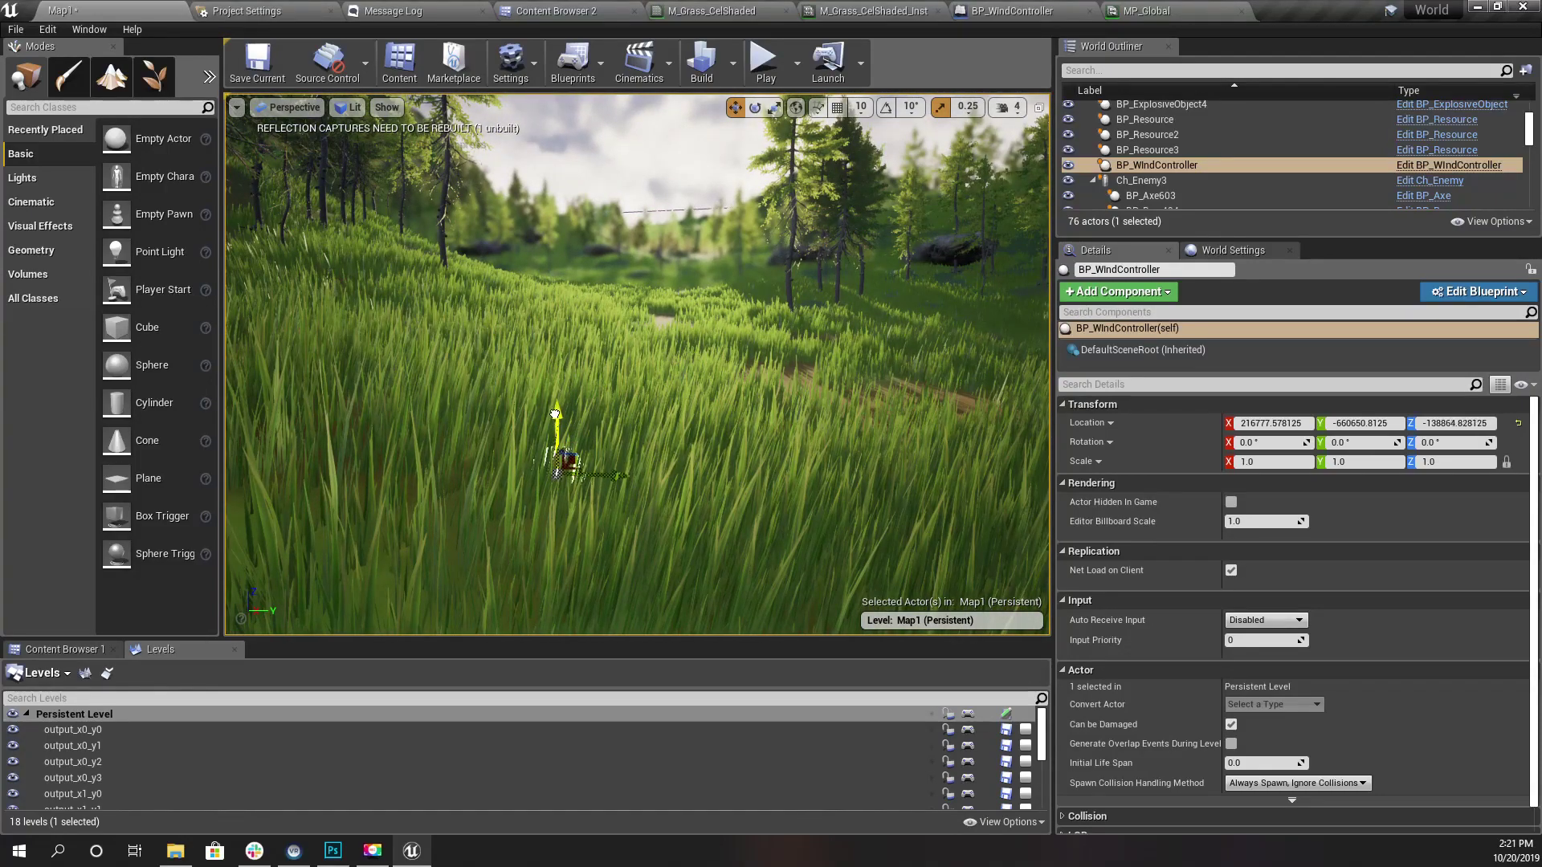
{"action": "left_click_drag", "start_coordinate": [556, 429], "coordinate": [388, 405]}
{"action": "right_click_drag", "start_coordinate": [346, 342], "coordinate": [381, 350]}
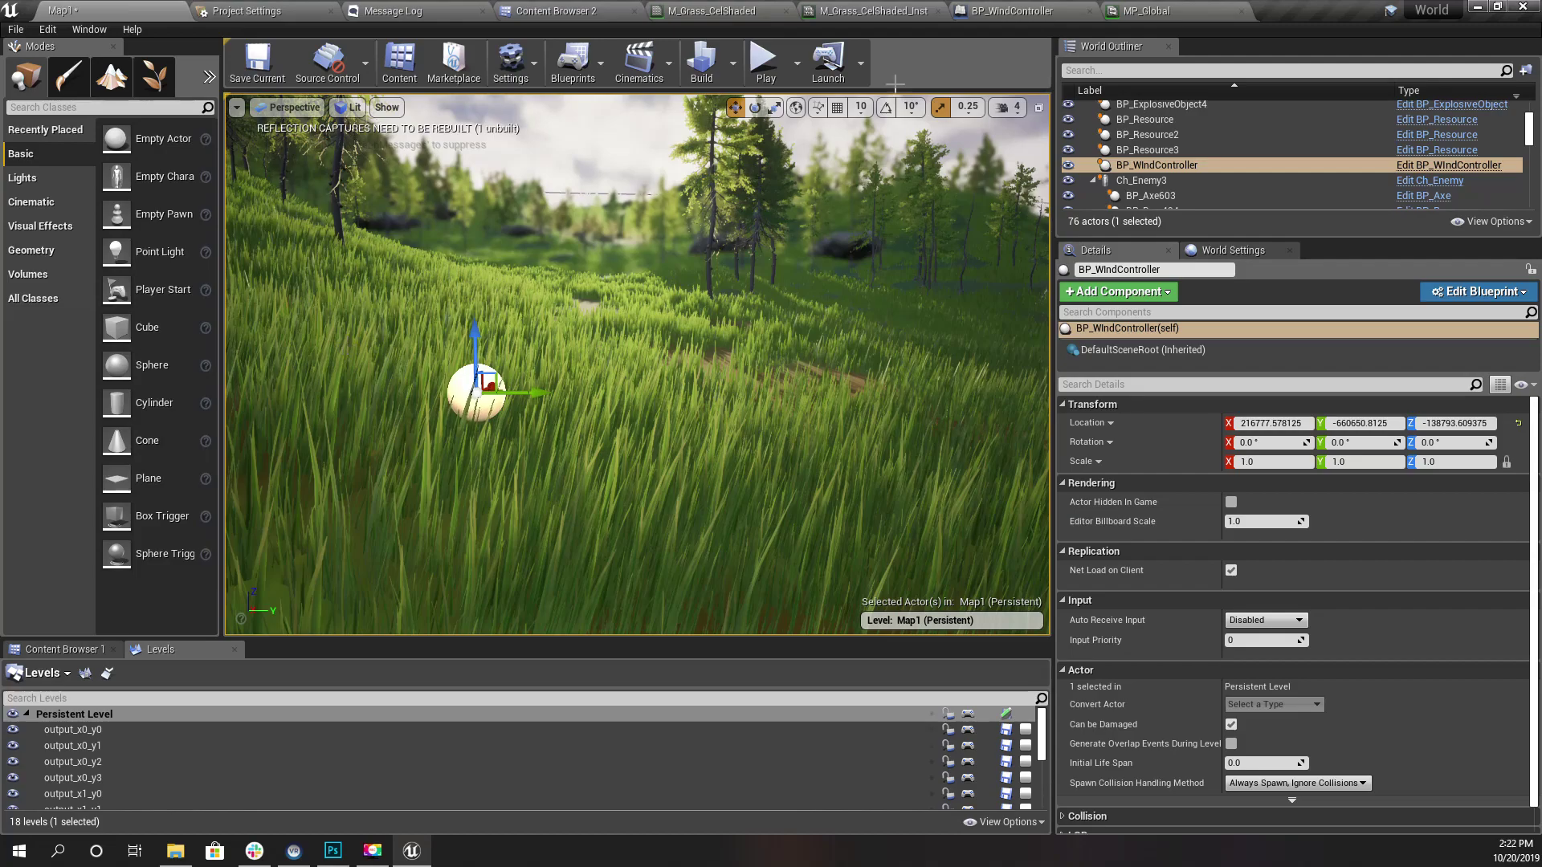
Play Map1 in the fullscreen viewport to test the wind on the grass.
{"action": "left_click", "coordinate": [981, 6]}
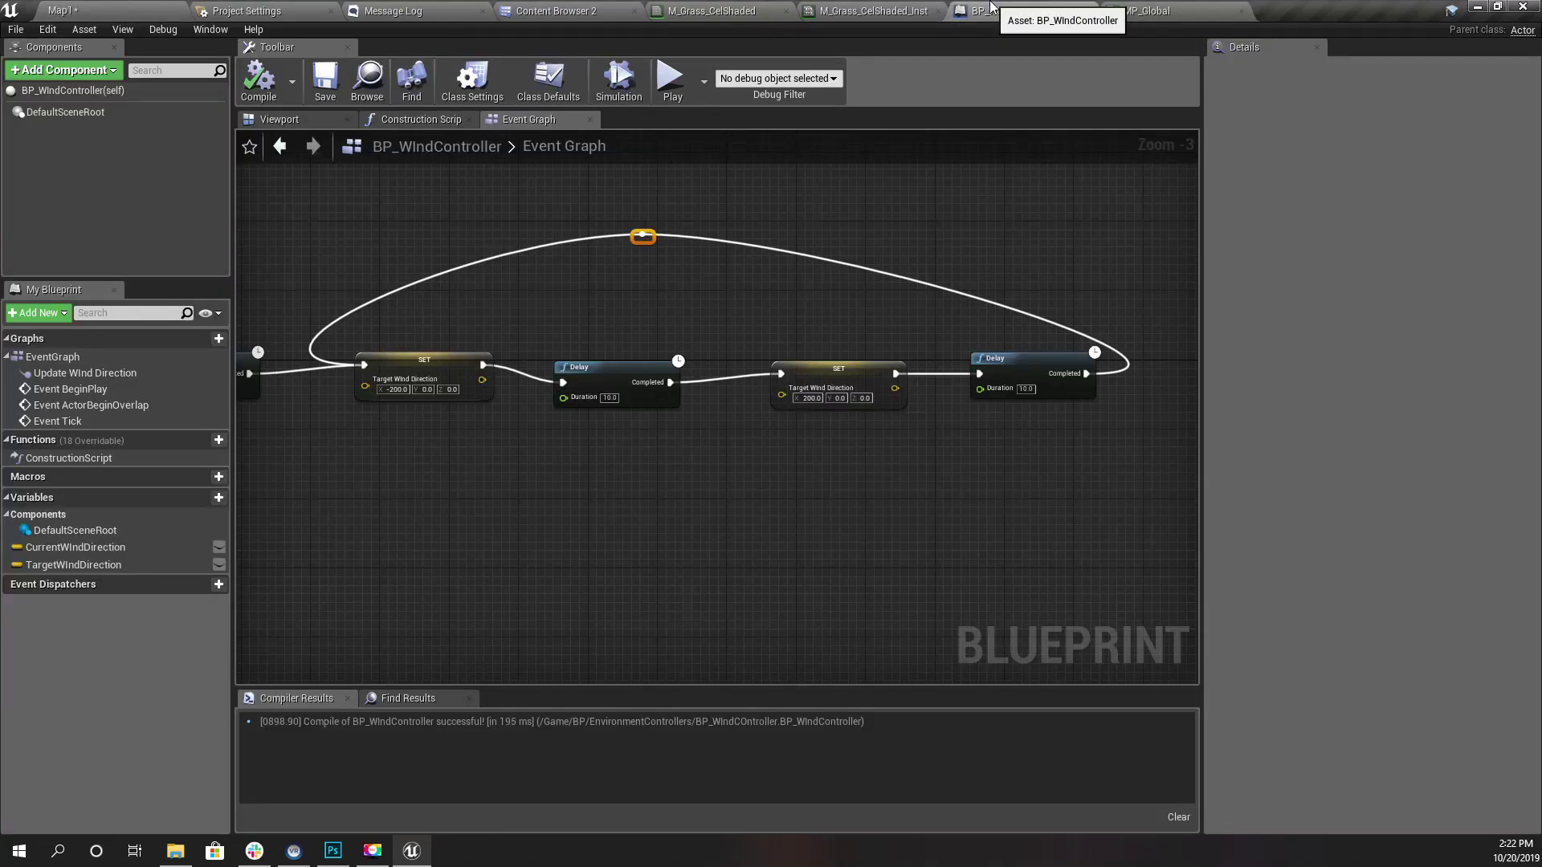
{"action": "left_click", "coordinate": [120, 10]}
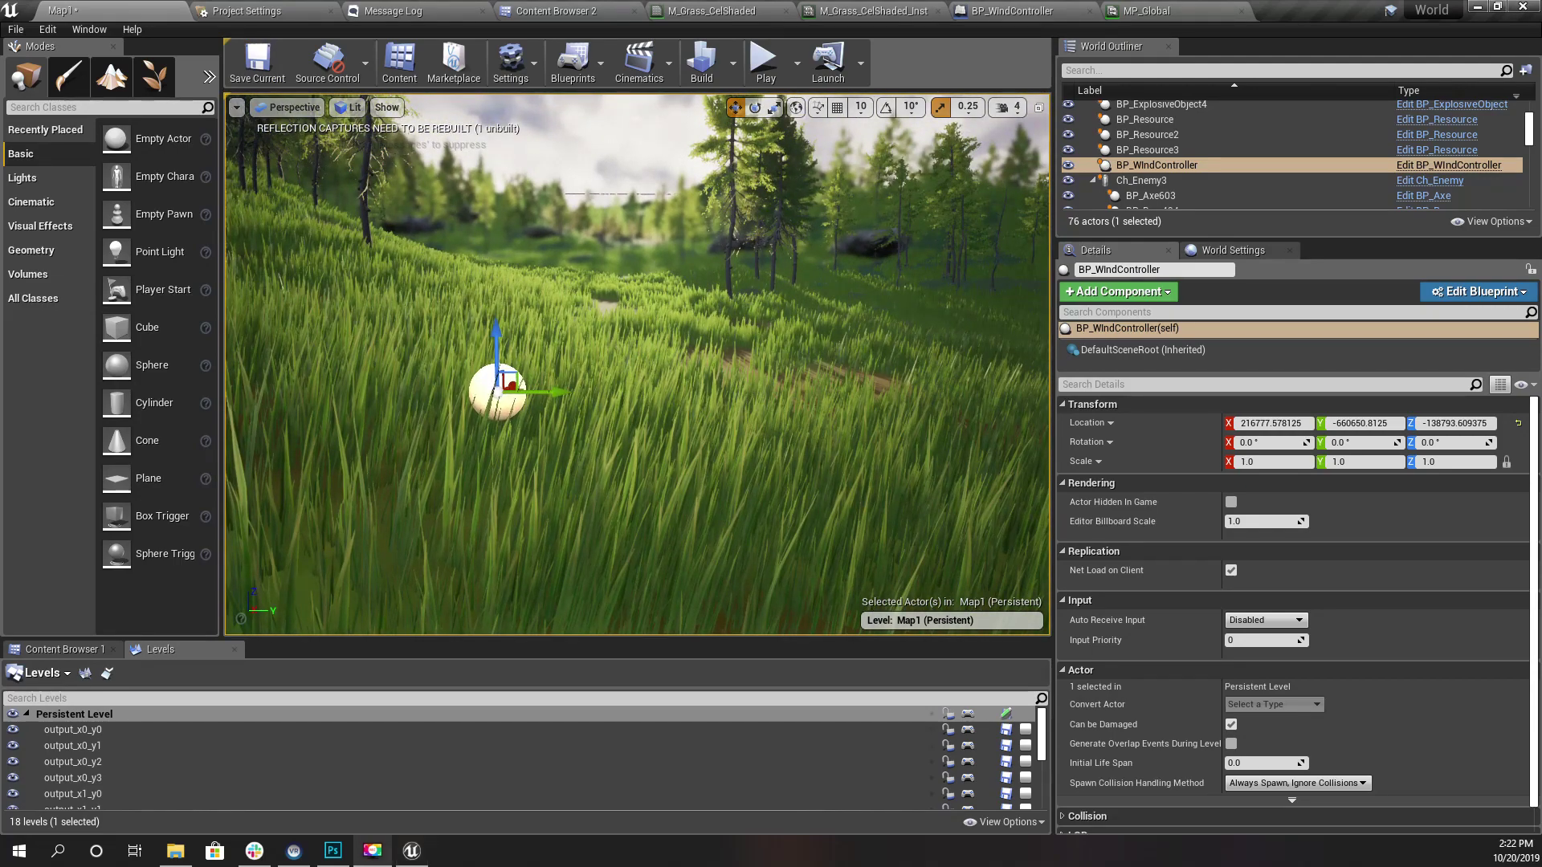
{"action": "key", "text": "F11"}
{"action": "right_click_drag", "start_coordinate": [1071, 410], "coordinate": [1069, 414]}
{"action": "key", "text": "w"}
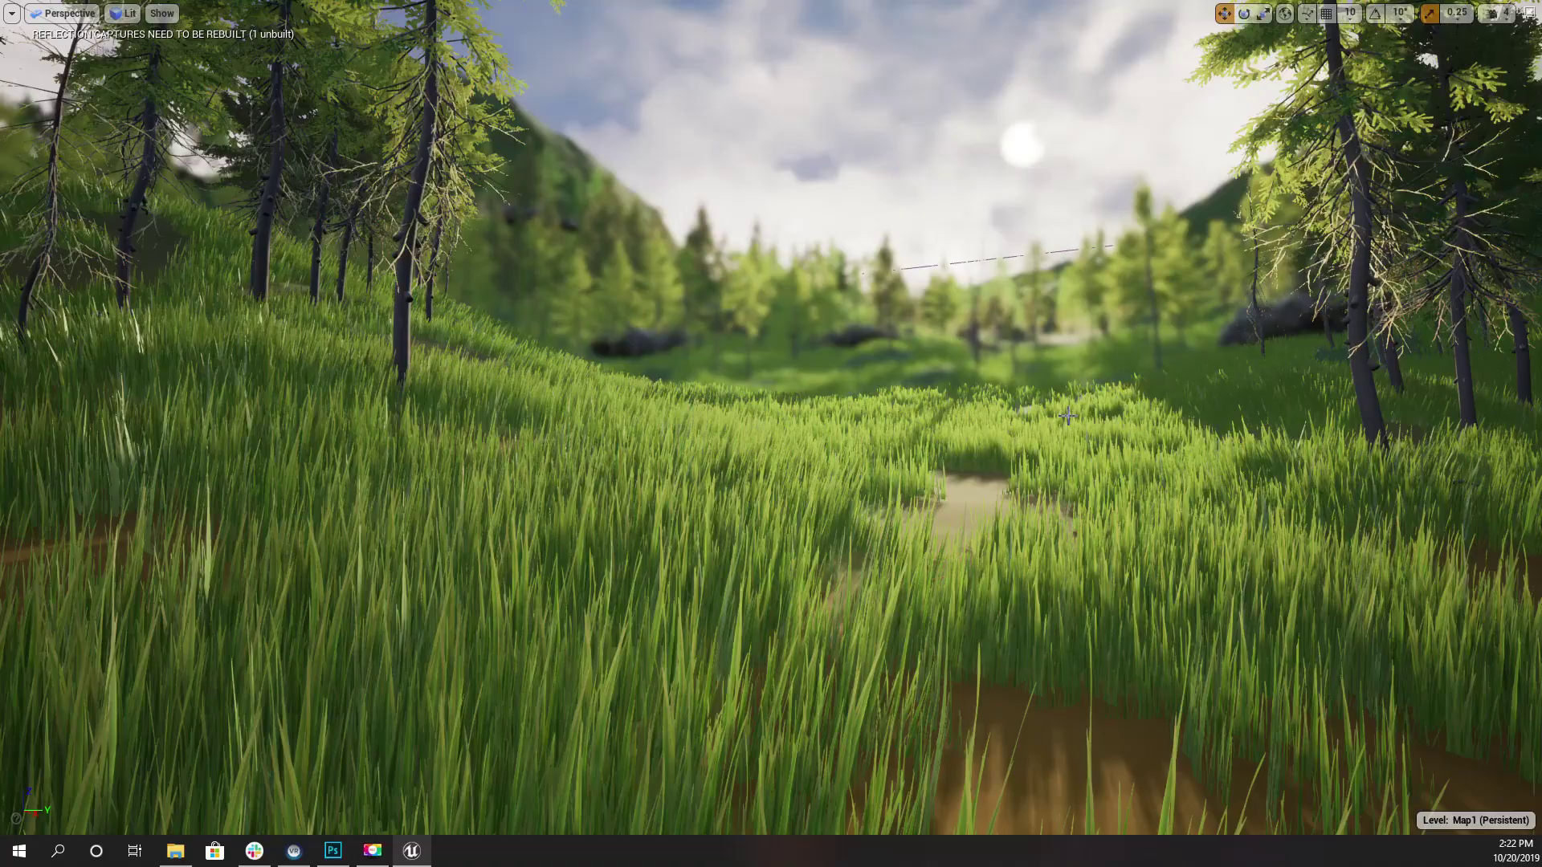
{"action": "key", "text": "alt+p"}
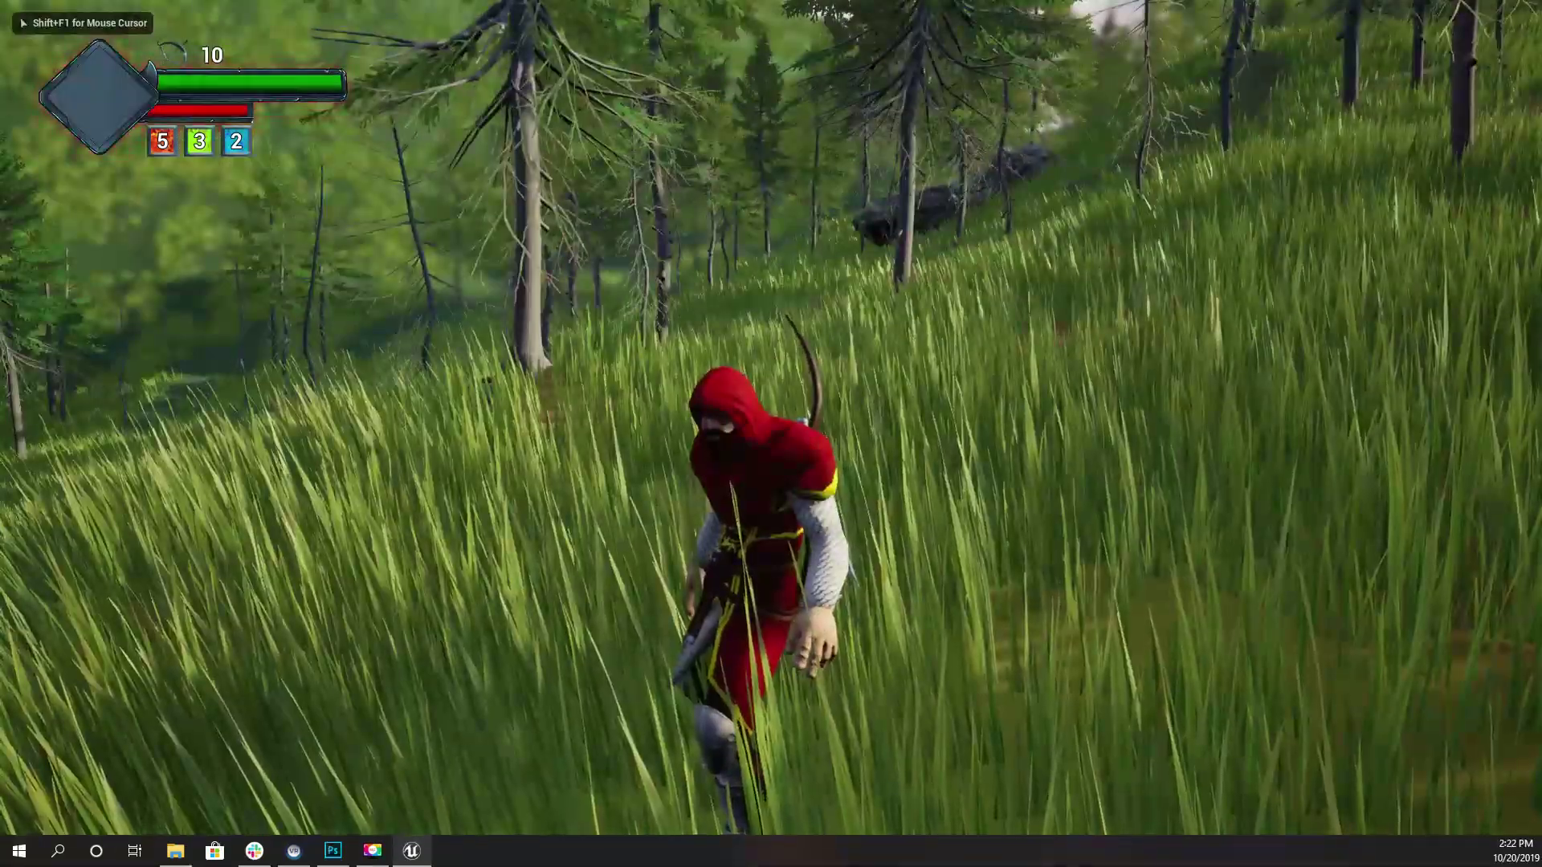